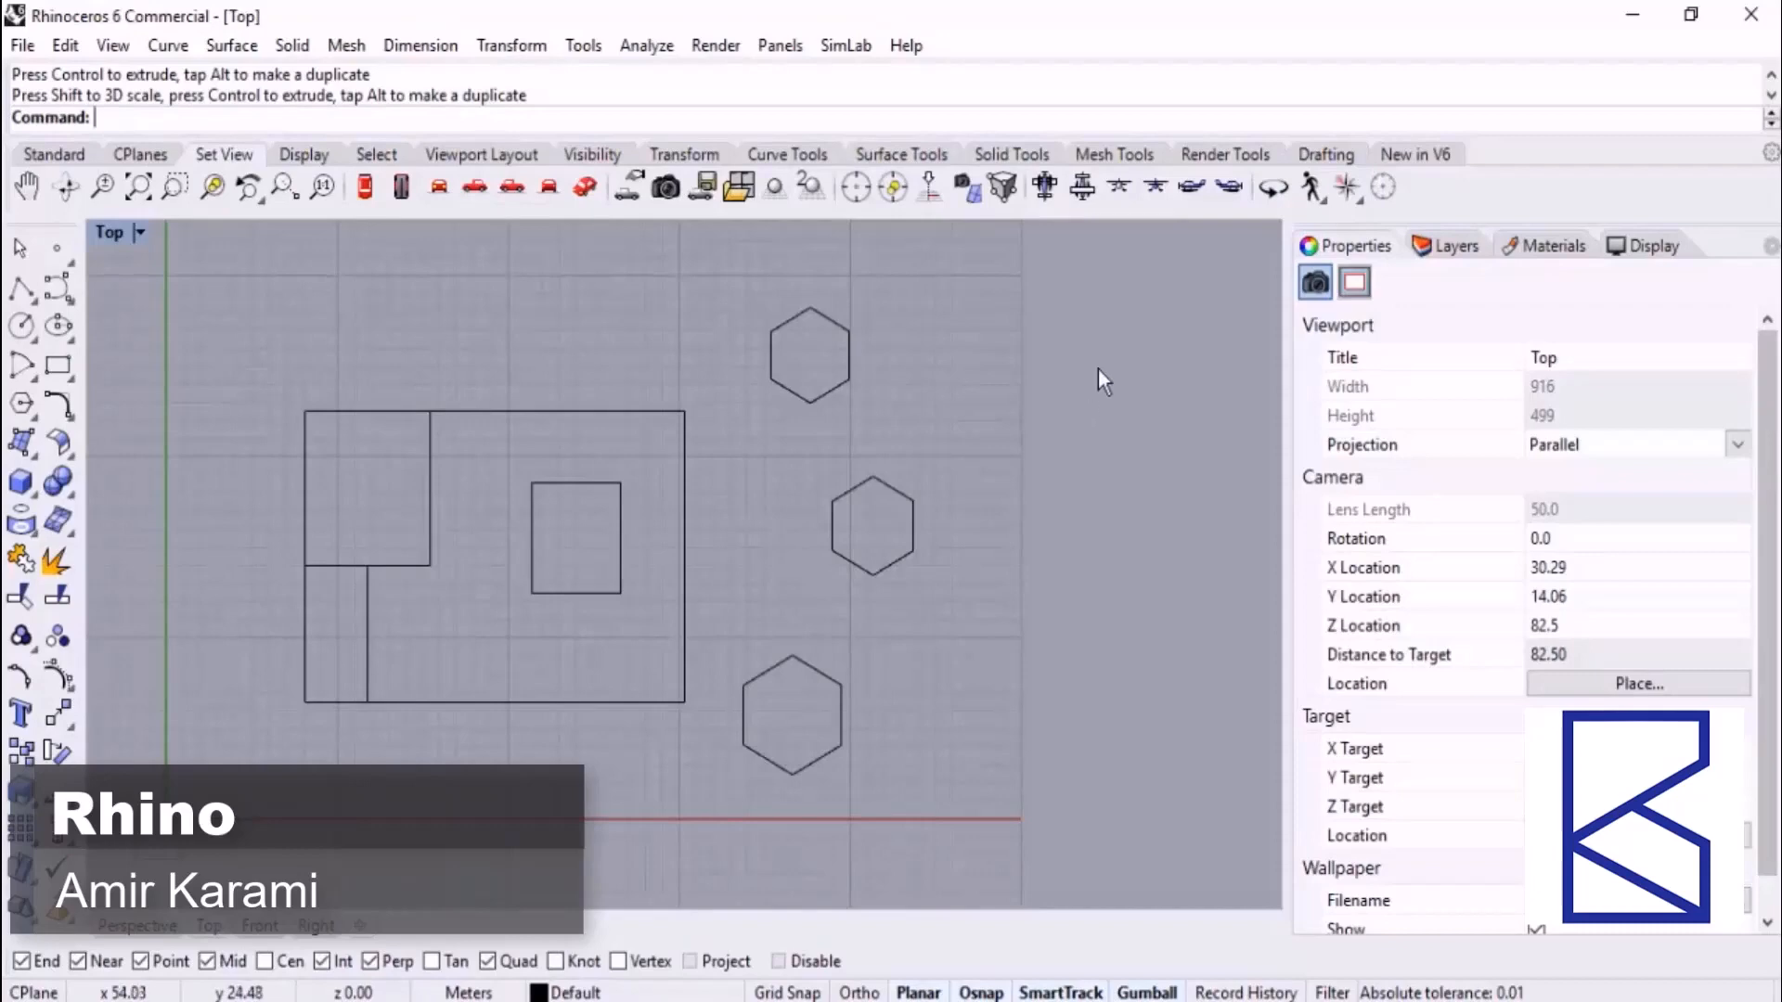
- Show the layer list and delete the unused layers Layer 04 and Layer 05
left_click(1451, 248)
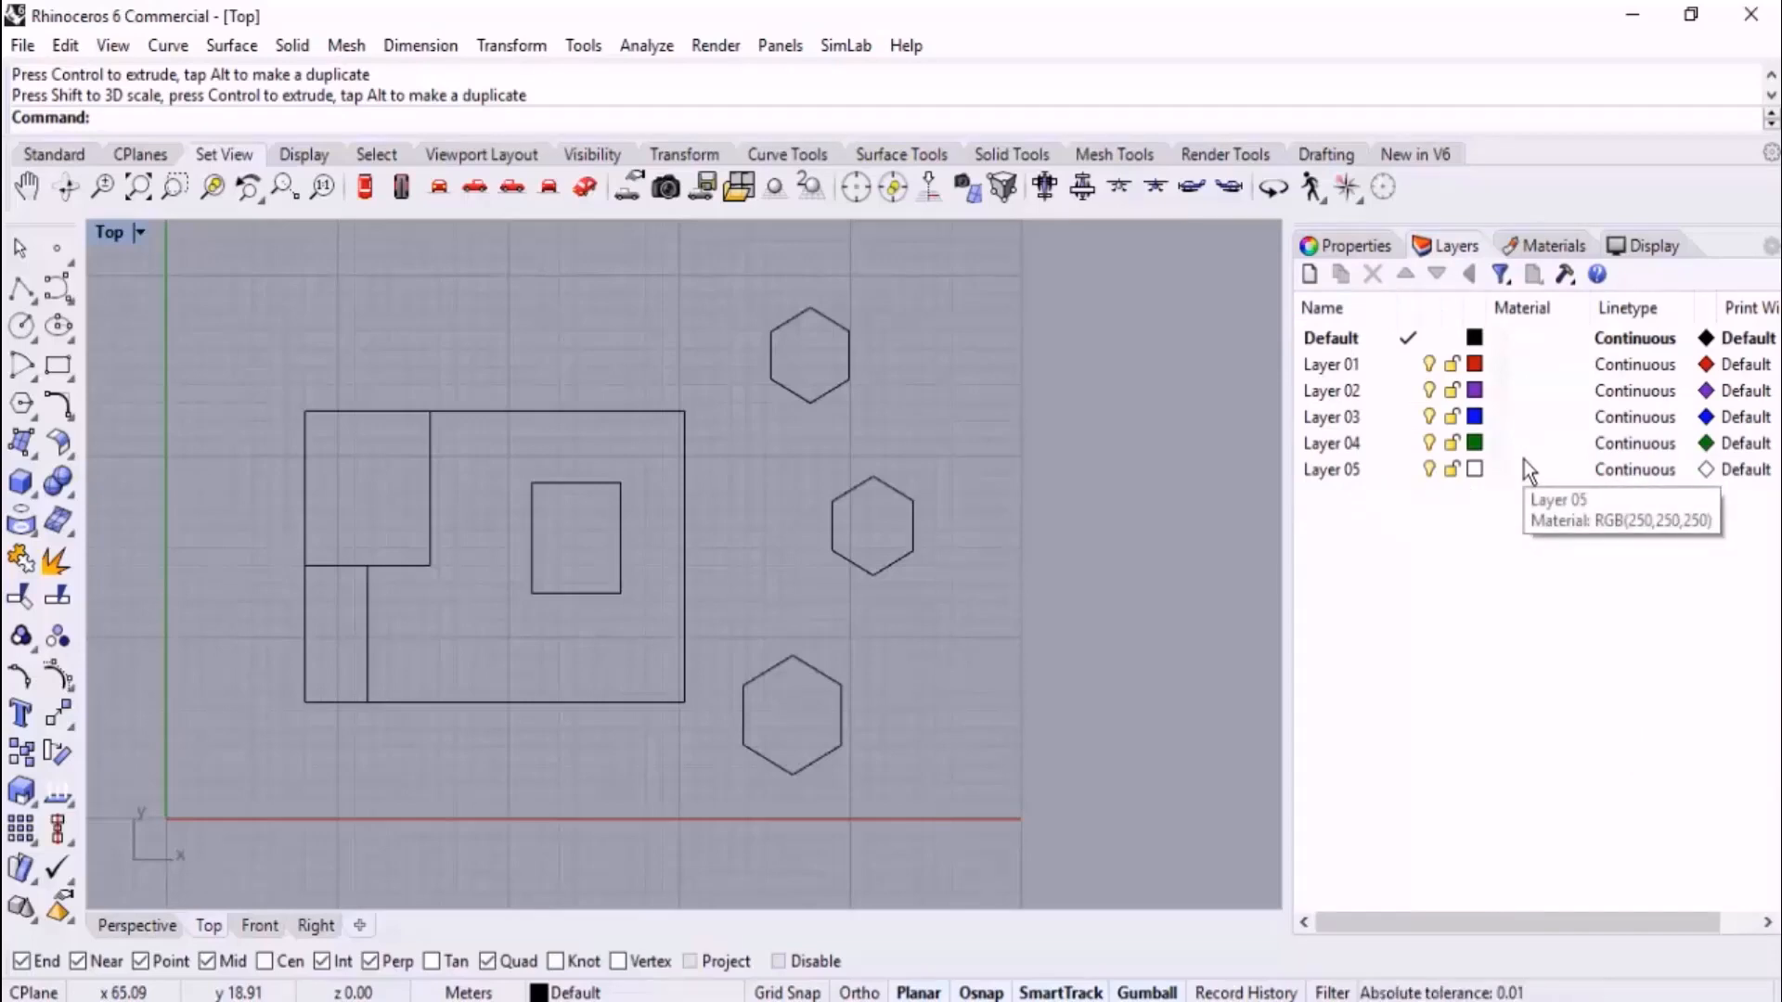
left_click(1360, 444)
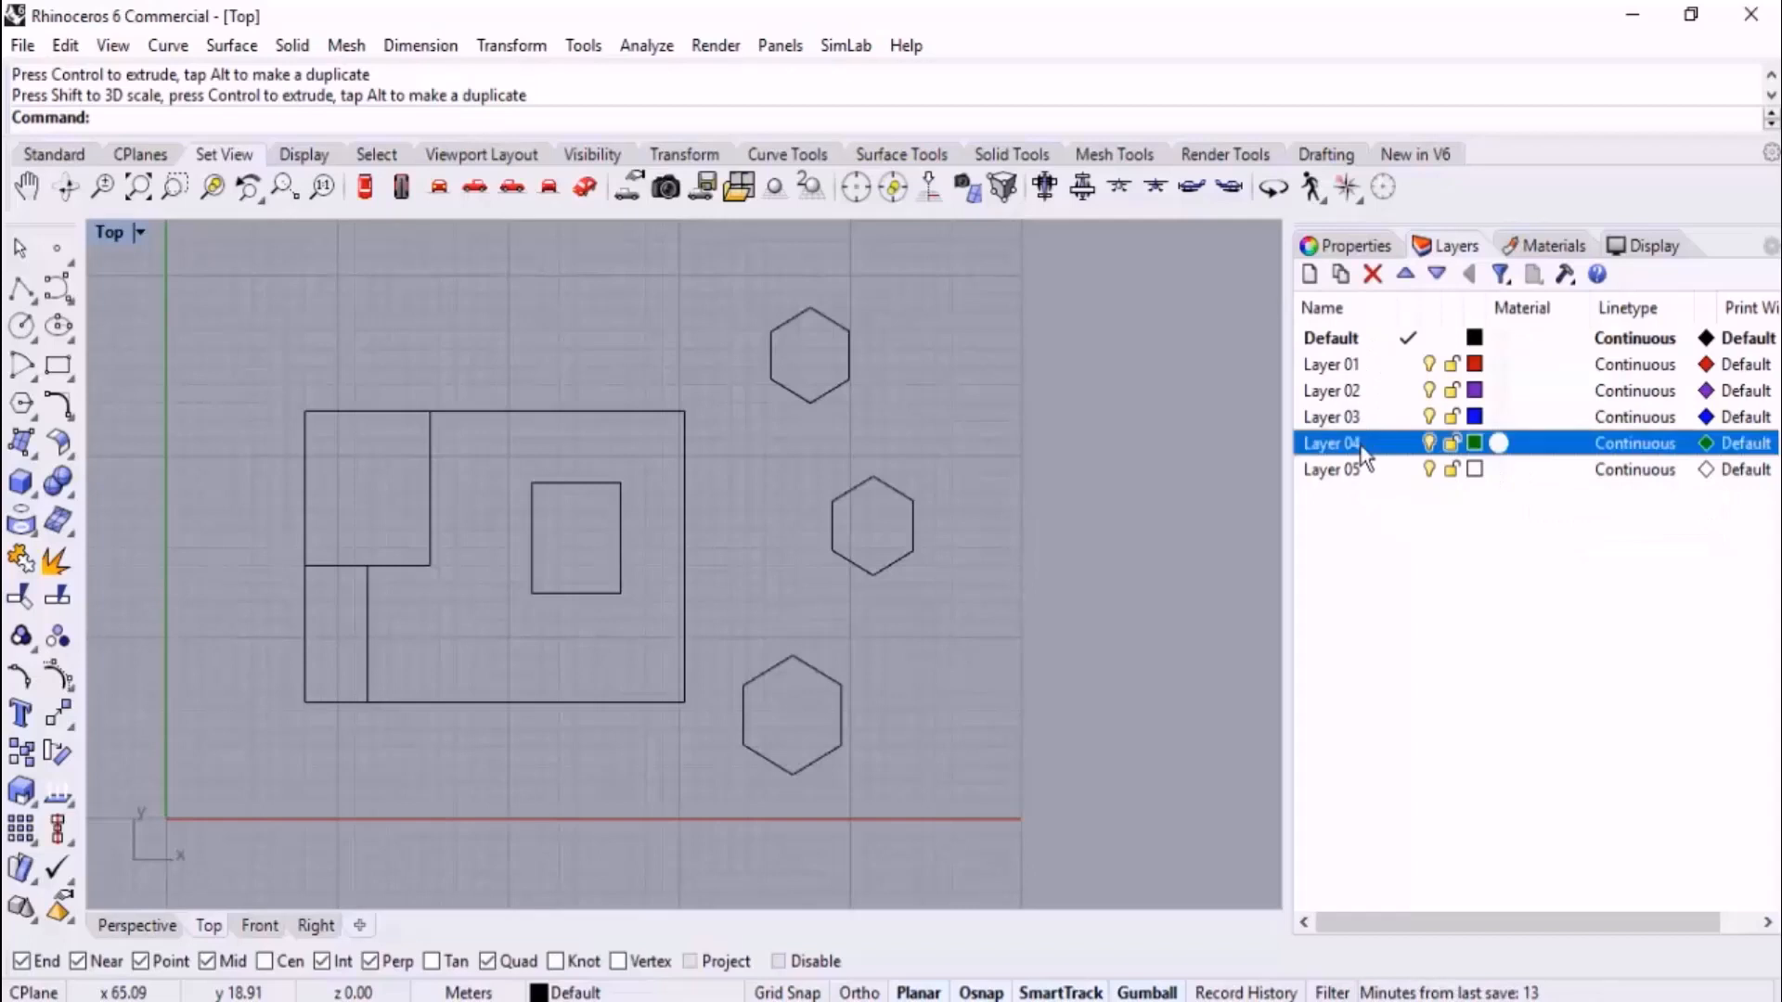
left_click(1373, 275)
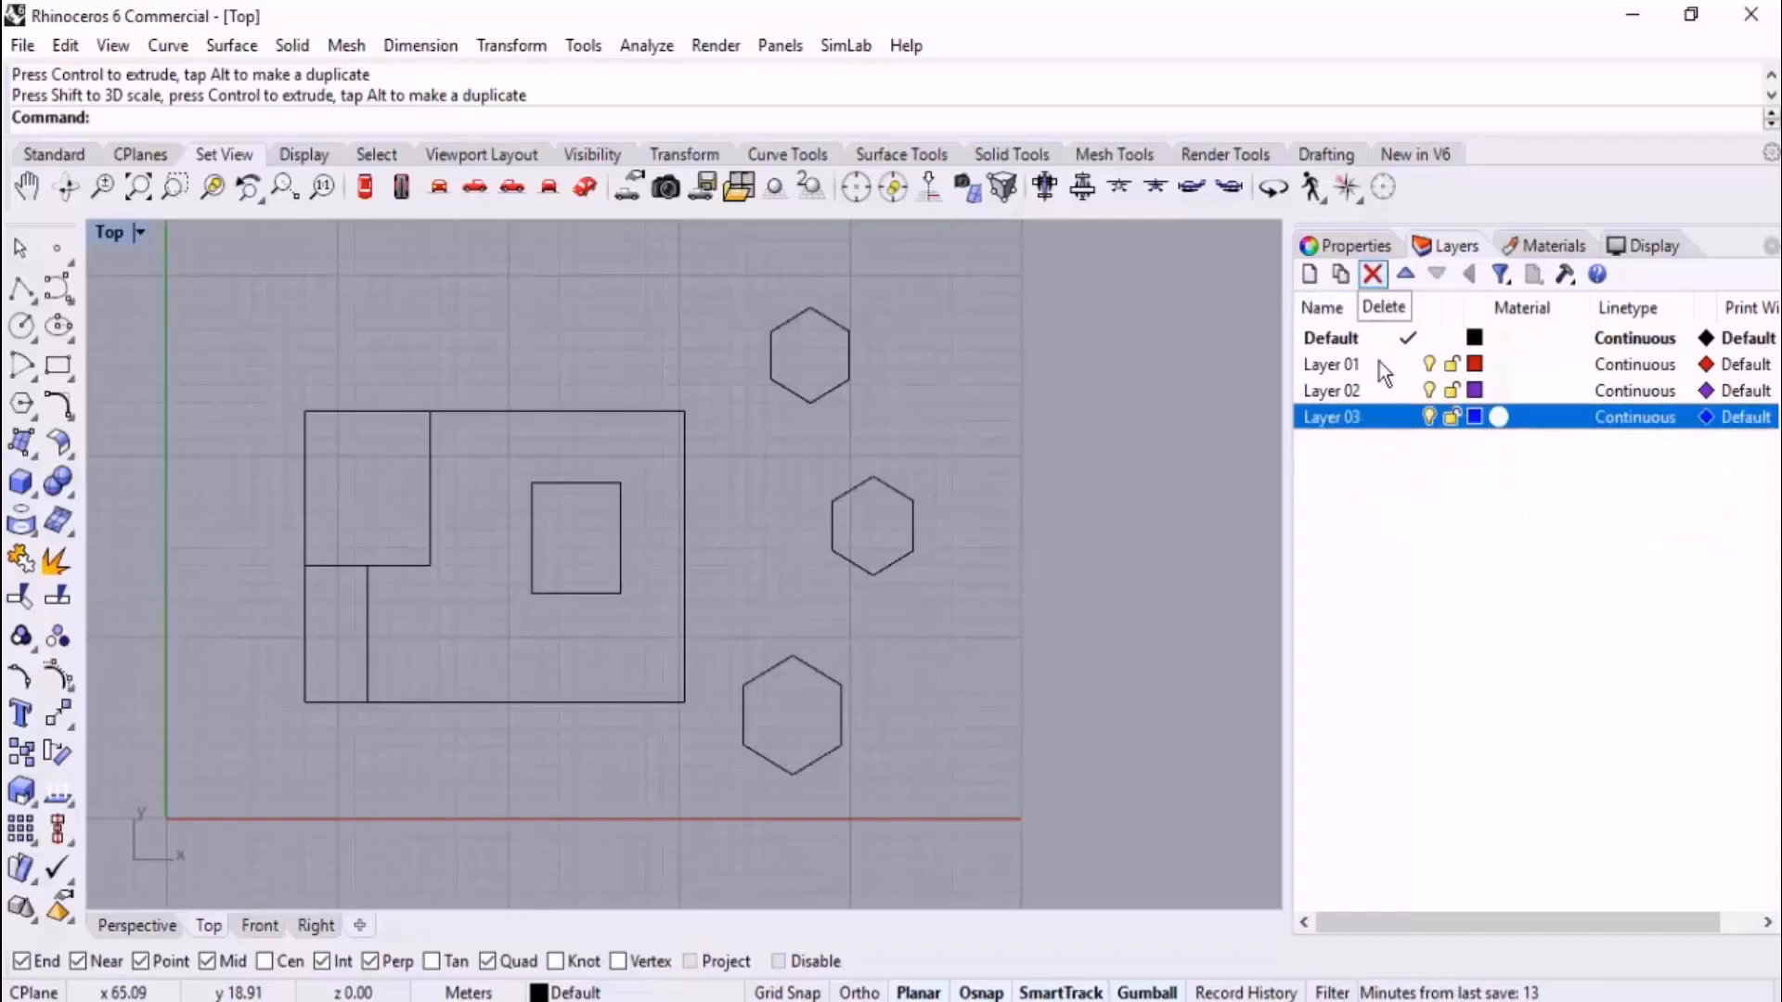
left_click(1429, 586)
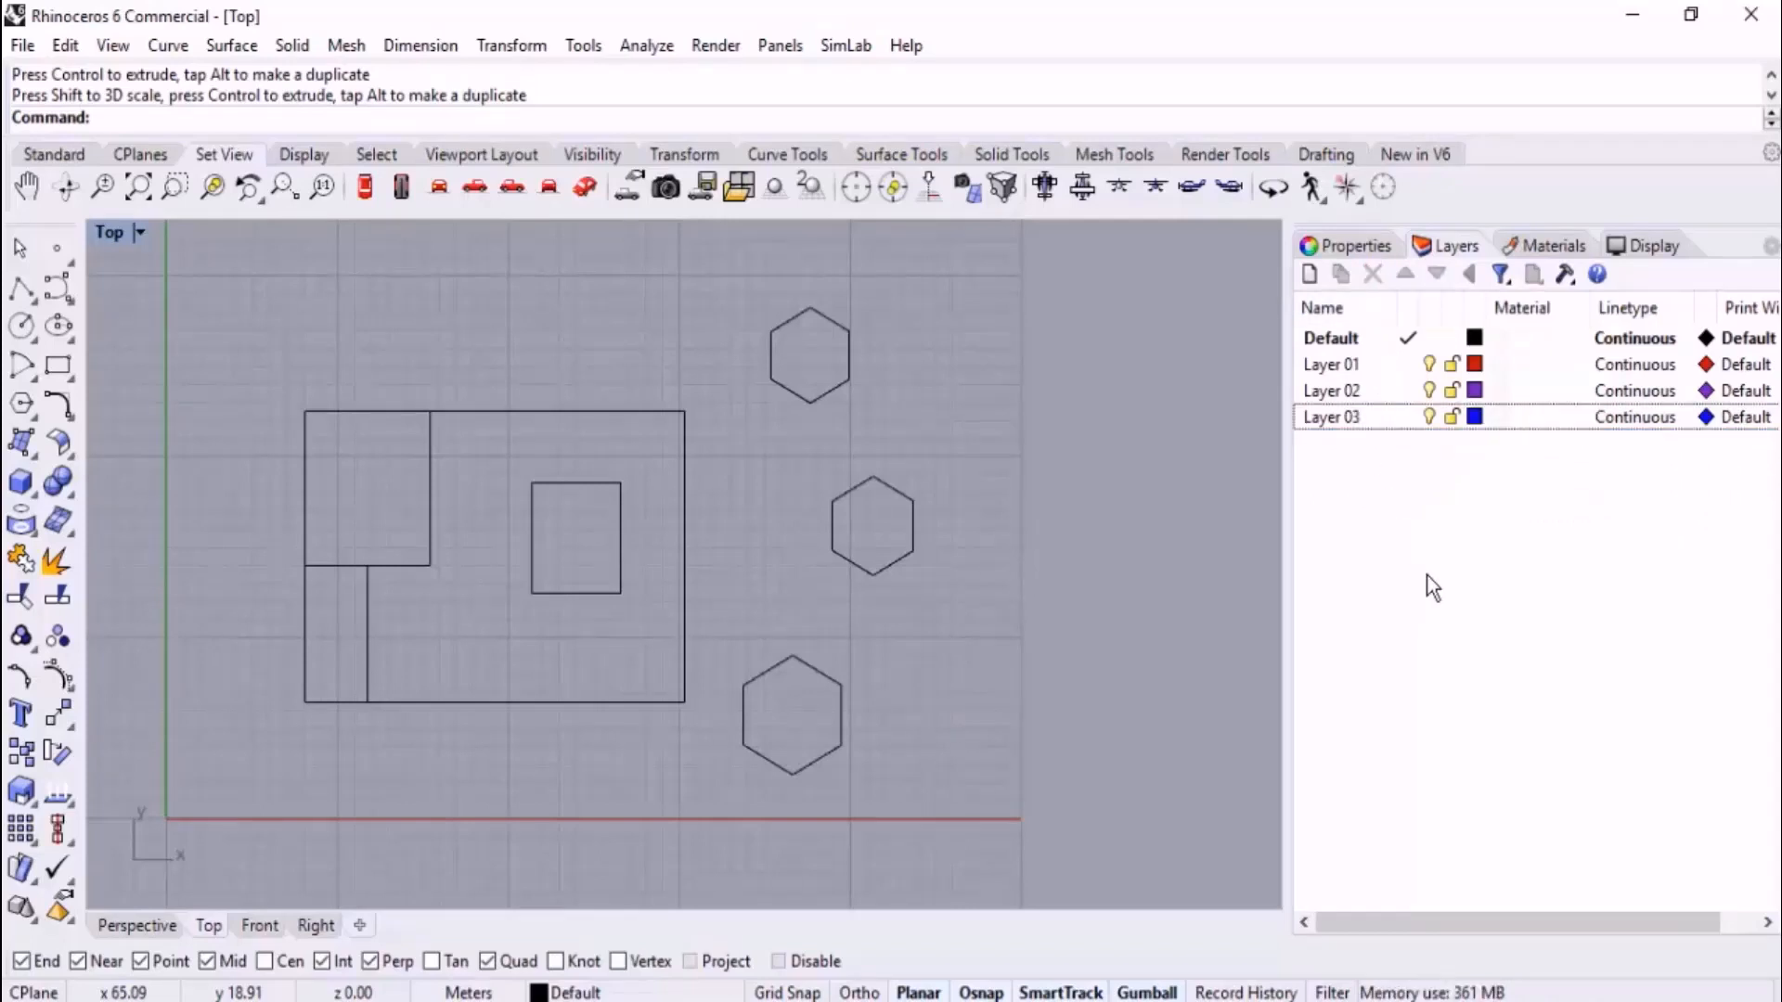
- Create a new top-level layer named Wall
left_click(1309, 275)
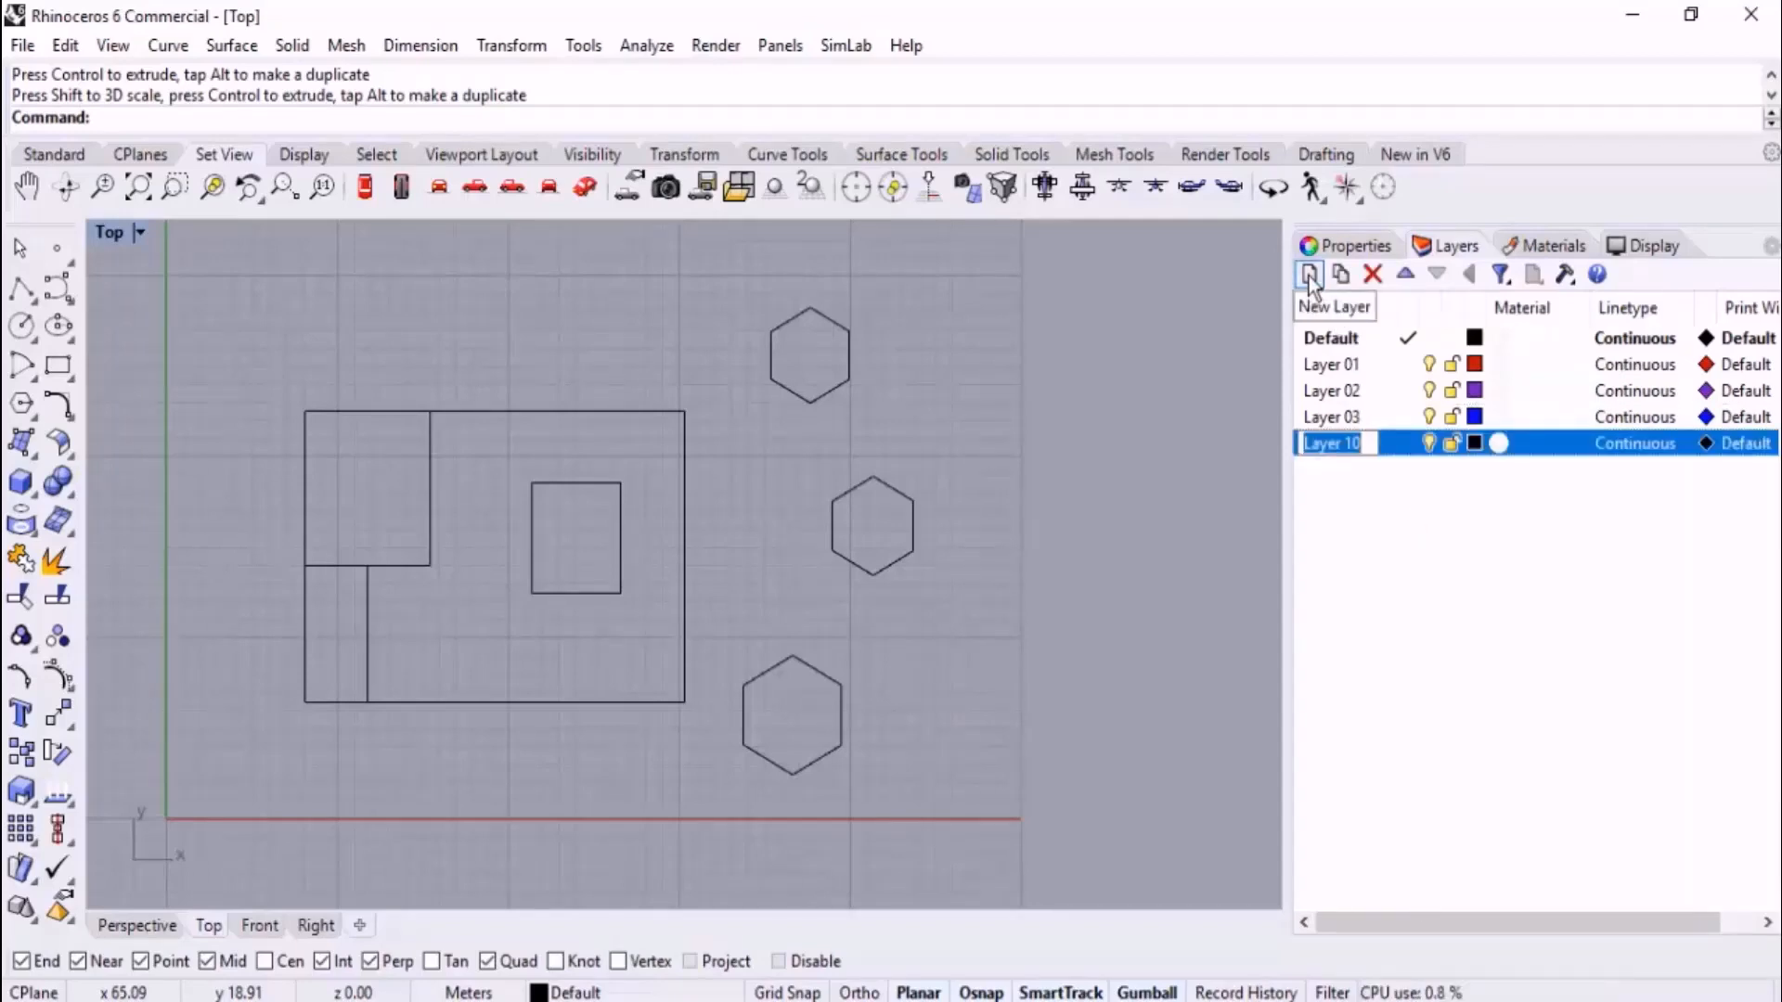
type("Wall")
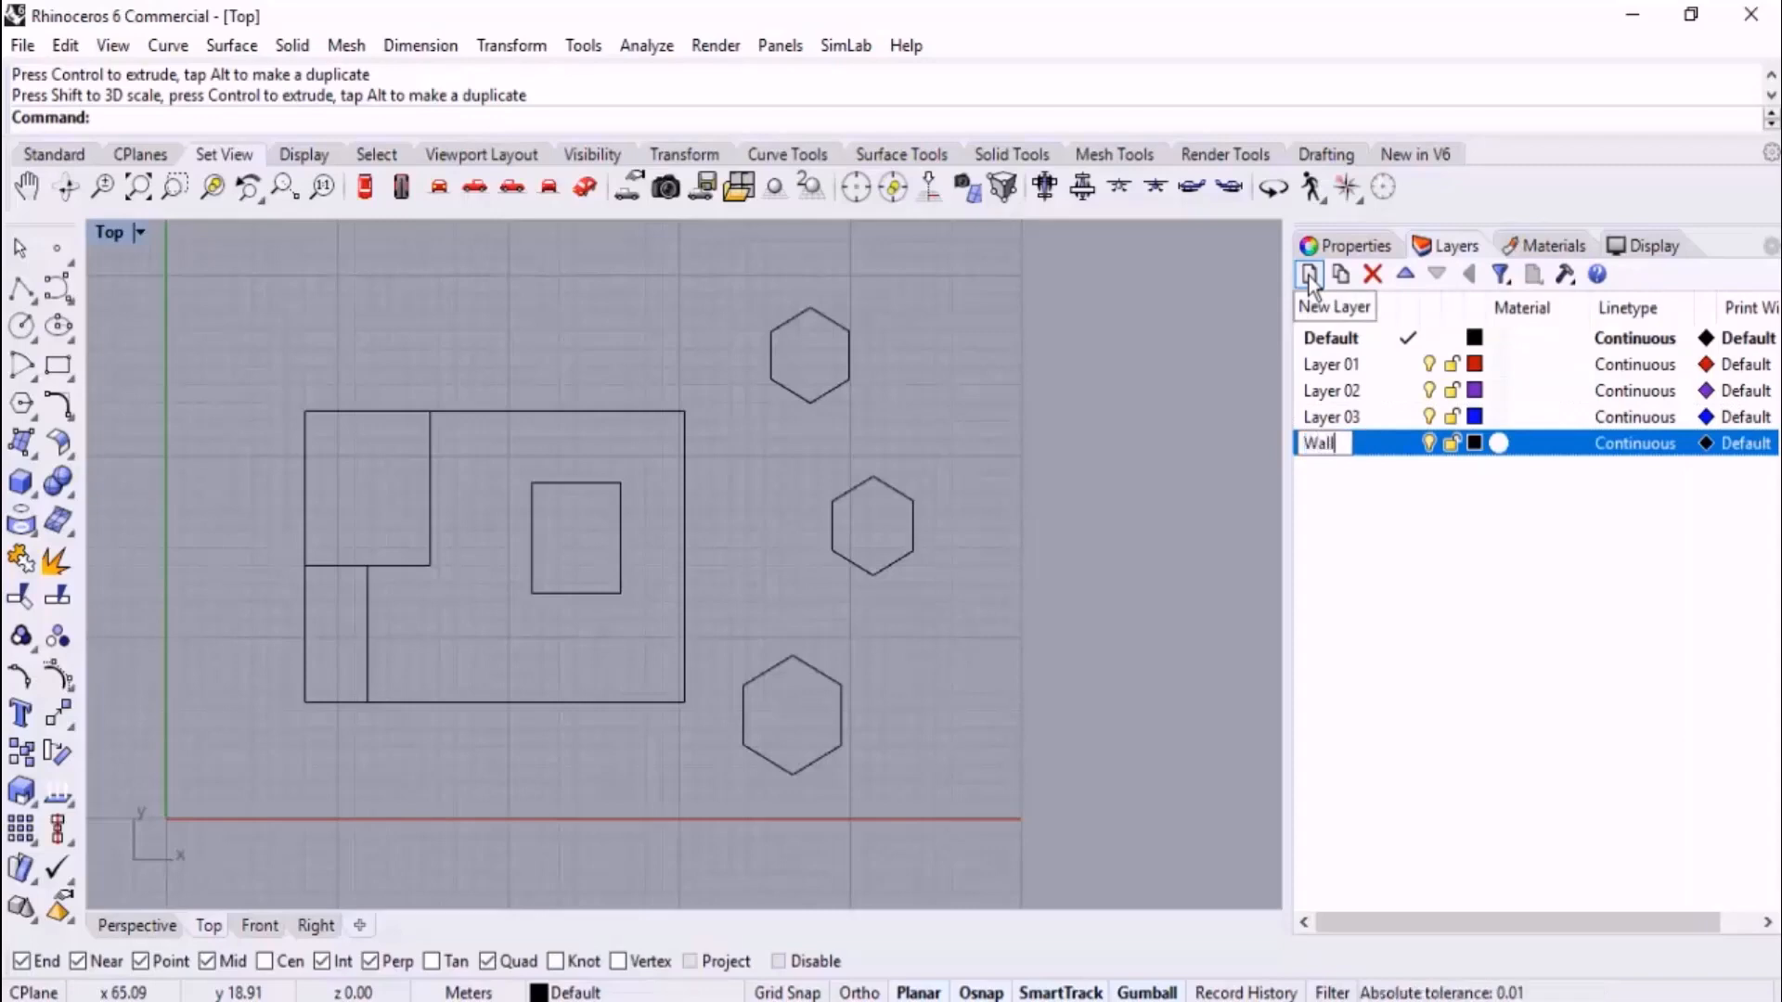
key("Return")
left_click(1436, 597)
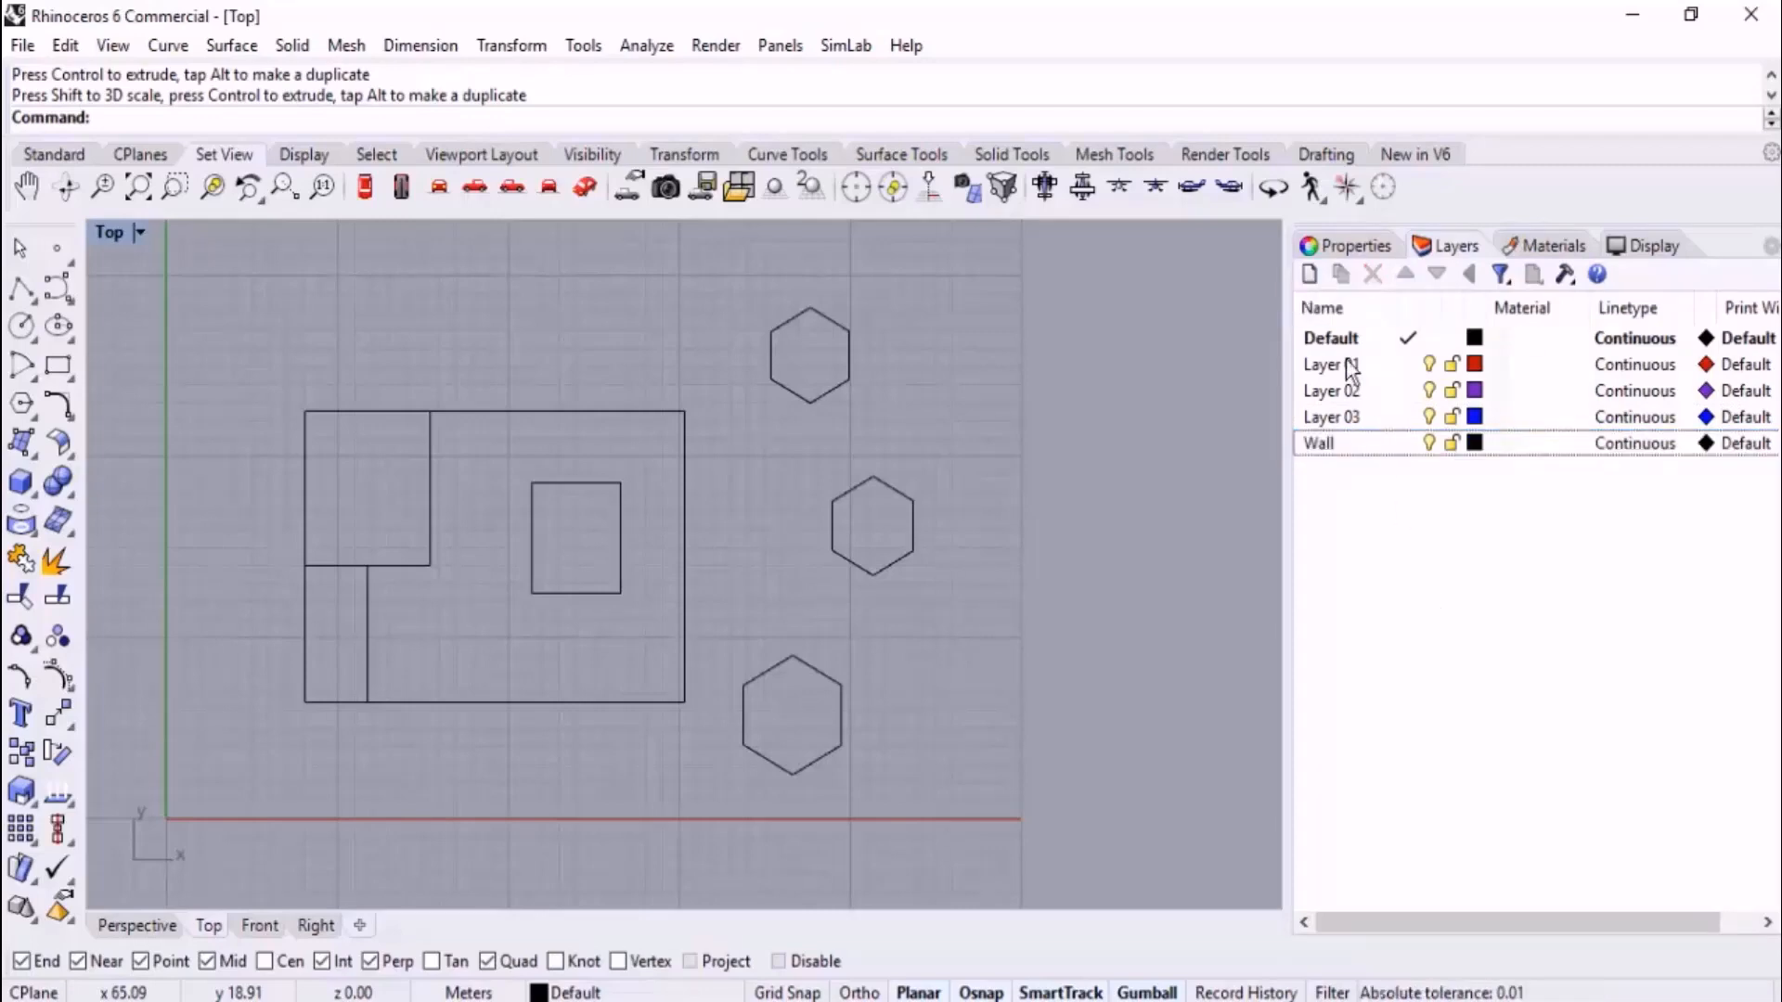
- Create another top-level layer below Wall and rename it Trees
left_click(1311, 274)
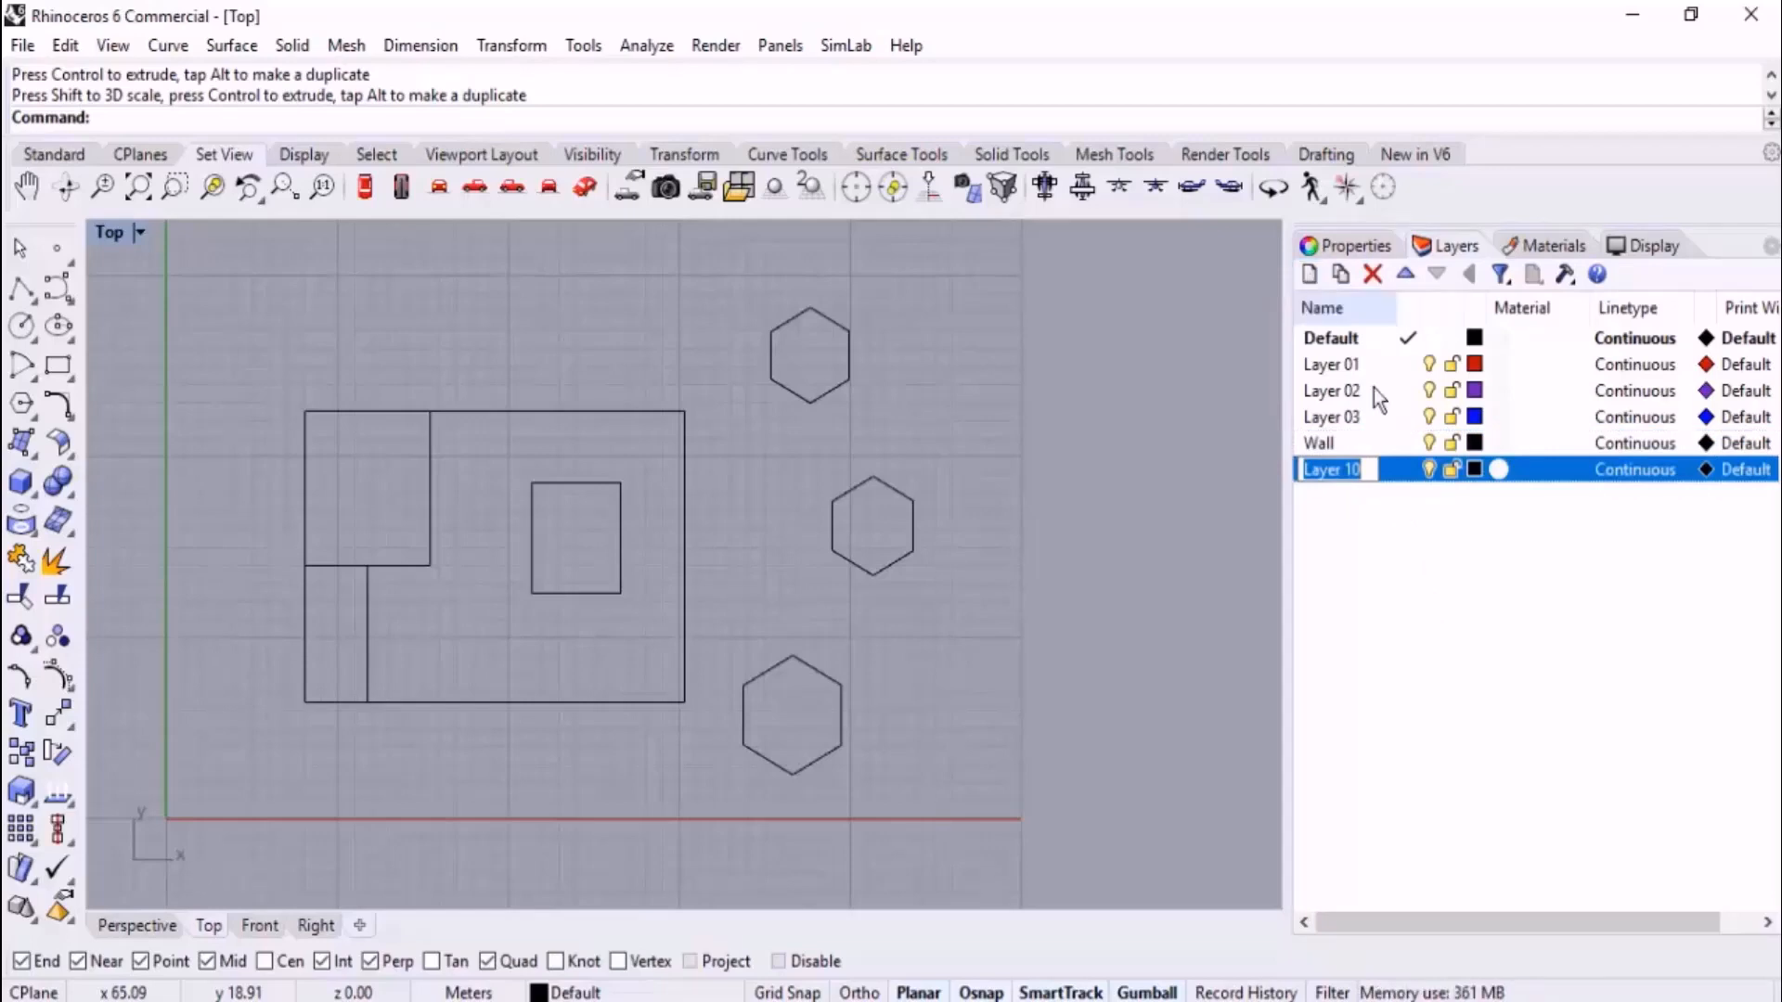
left_click(1445, 624)
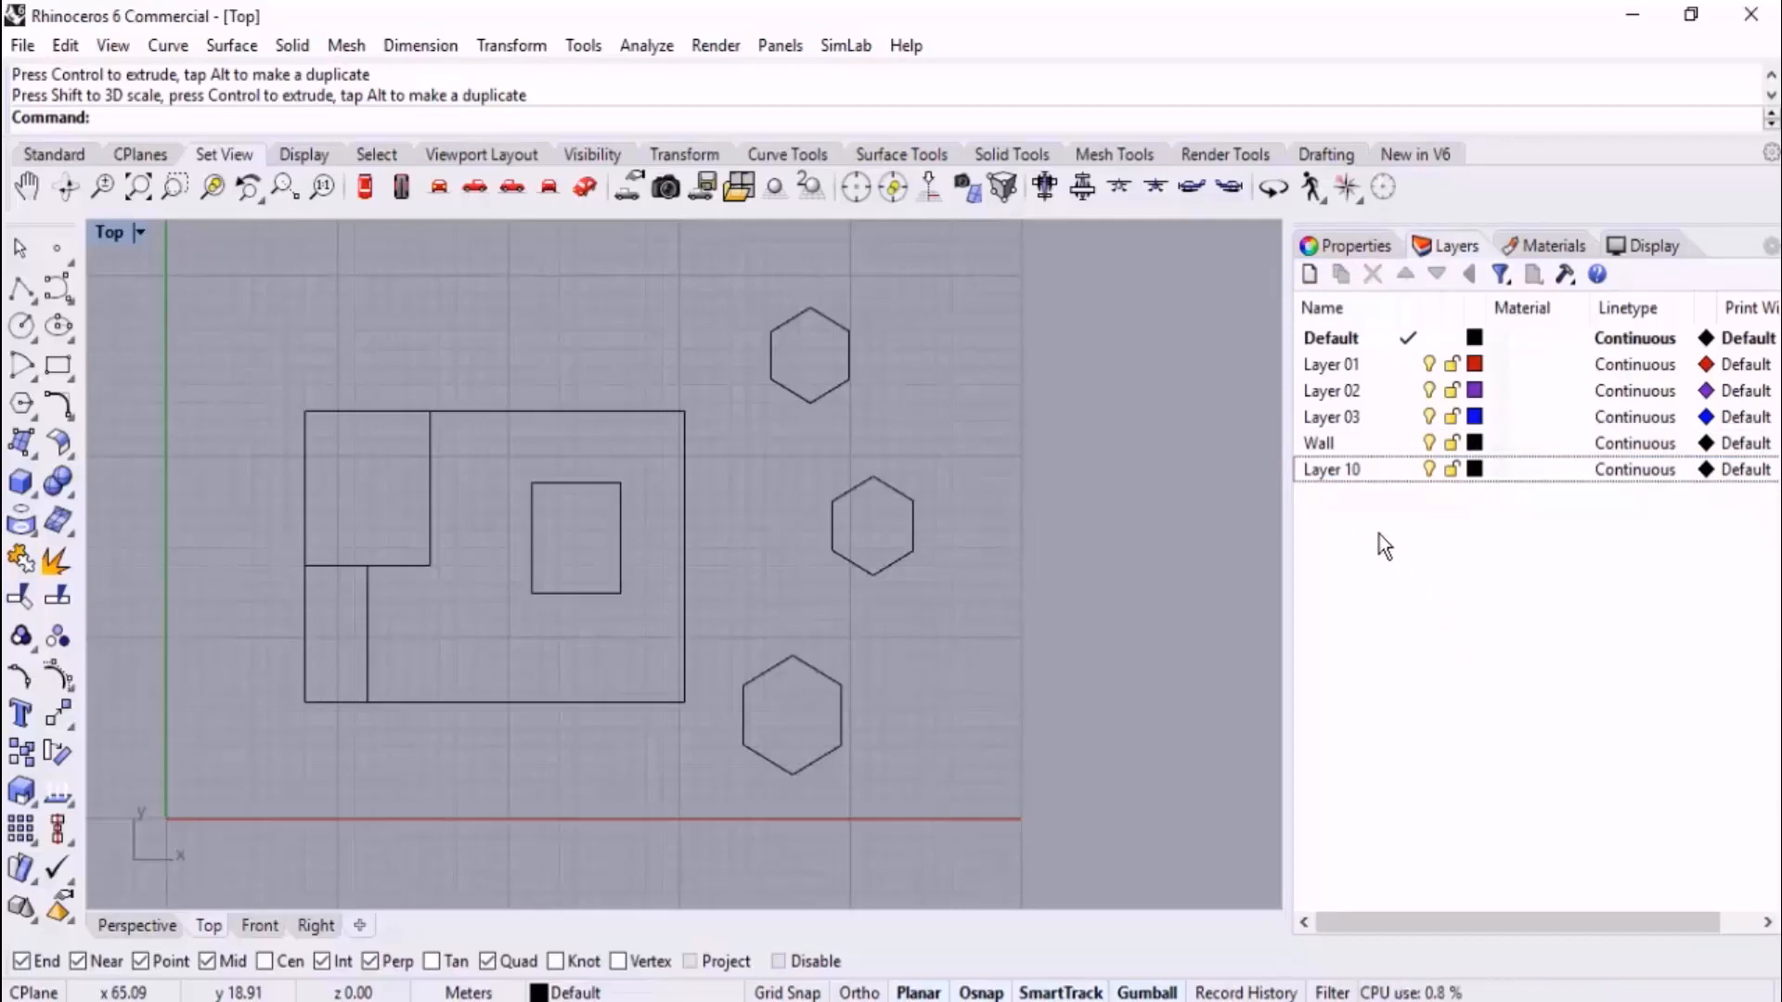
right_click(1342, 471)
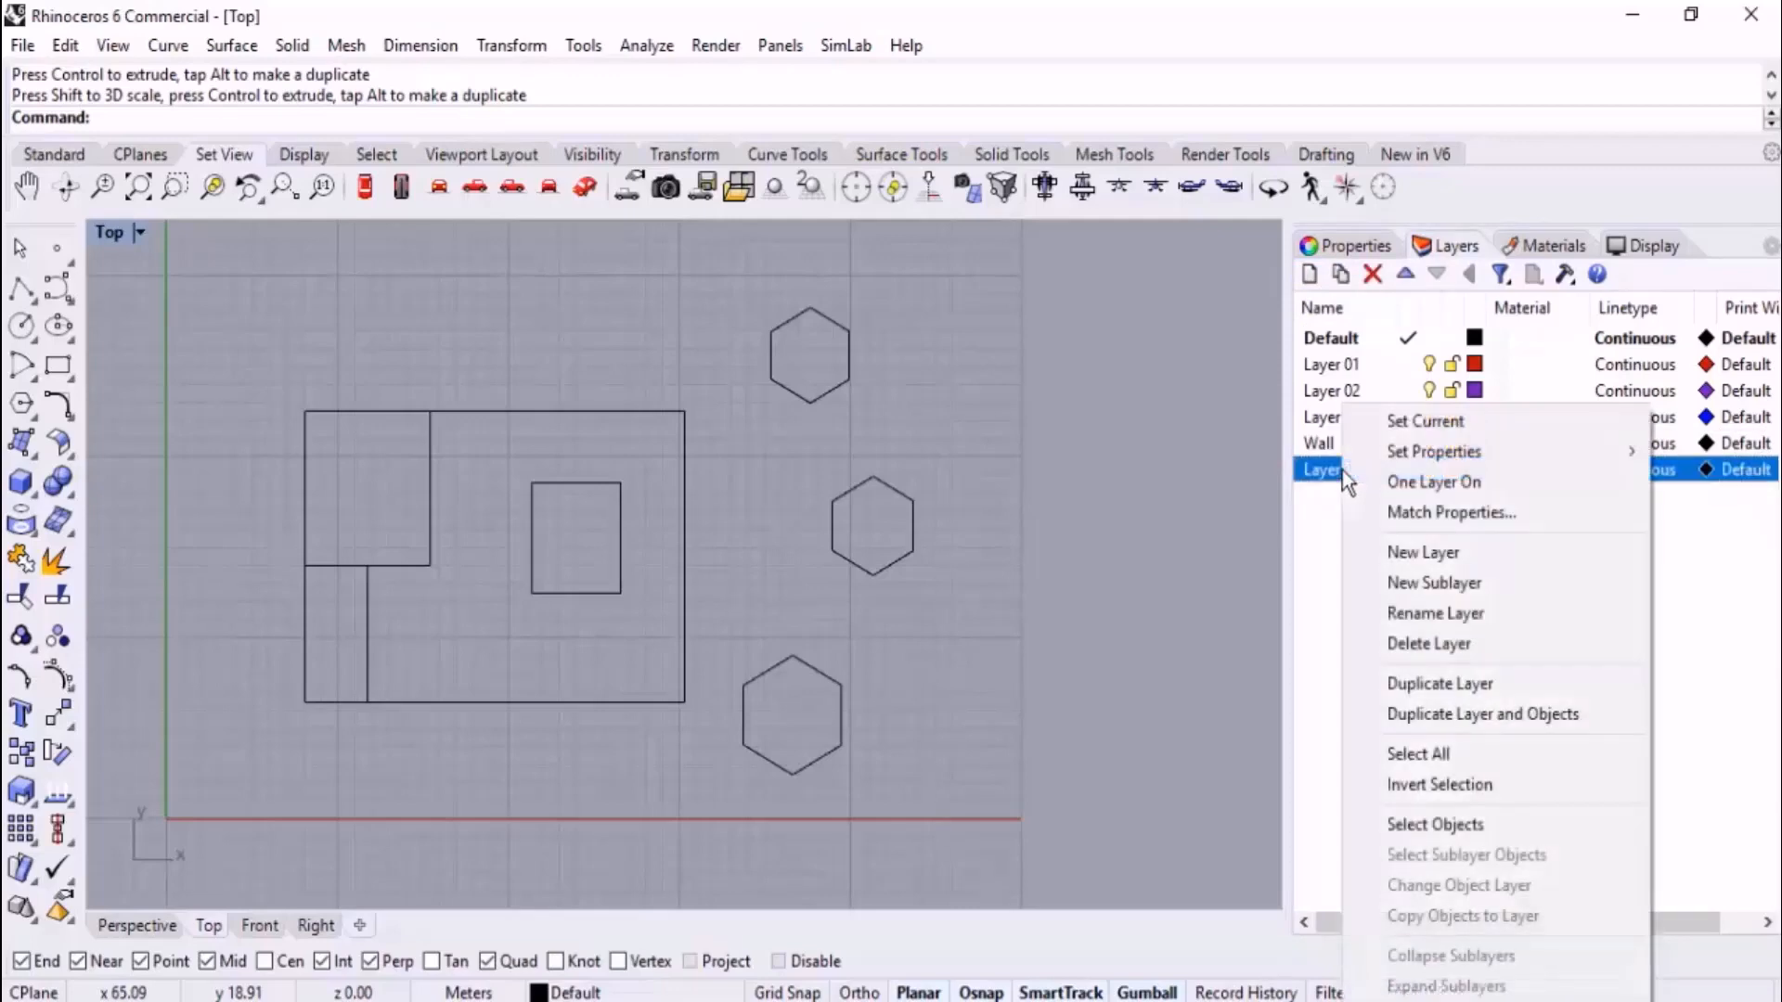
left_click(1462, 614)
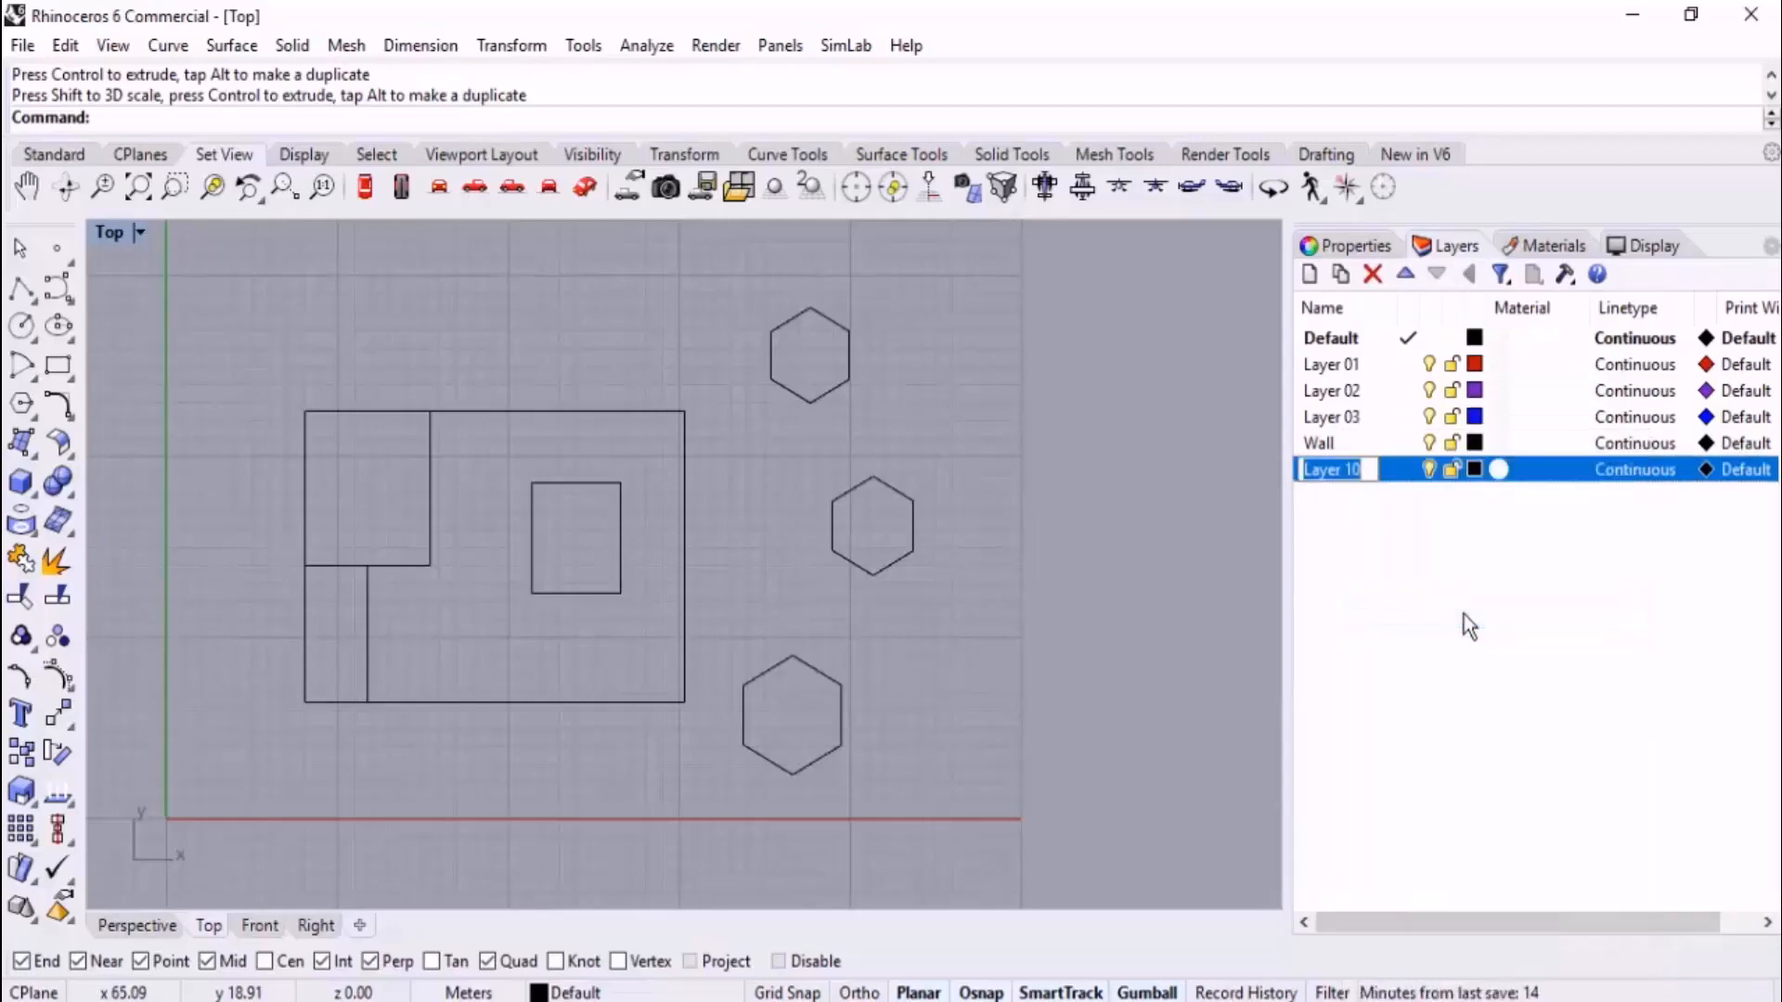
type("Trees")
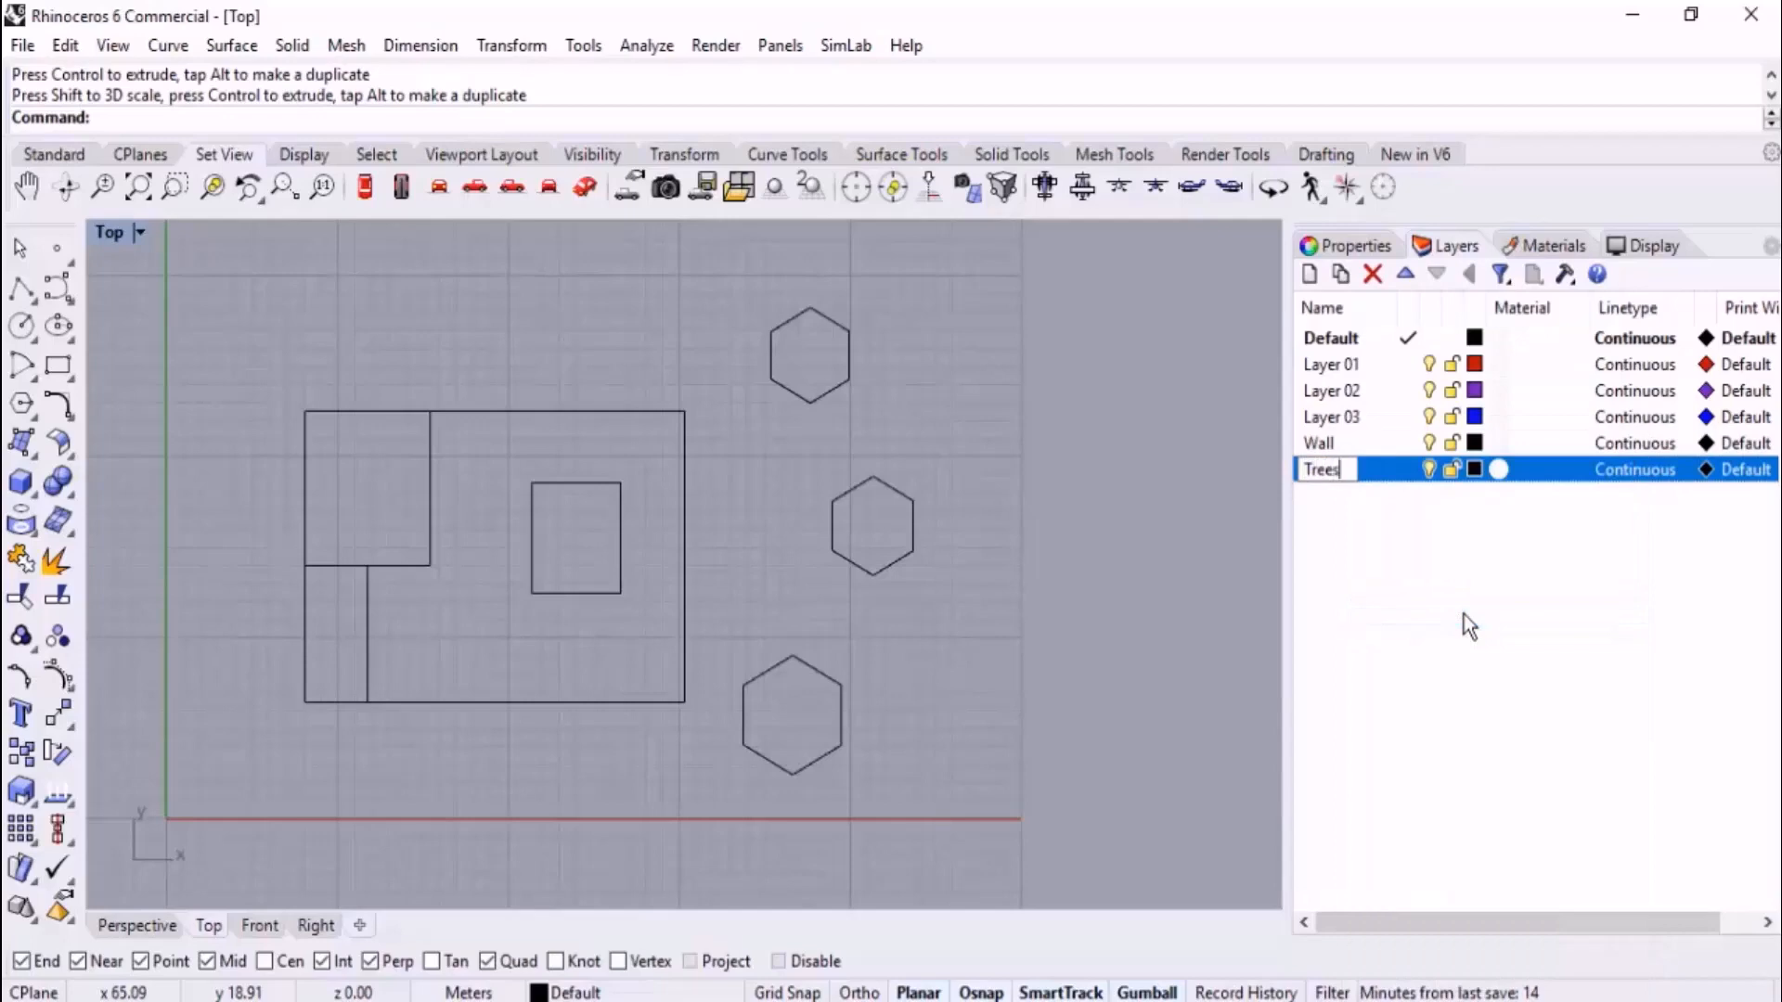
key("Return")
left_click(1444, 620)
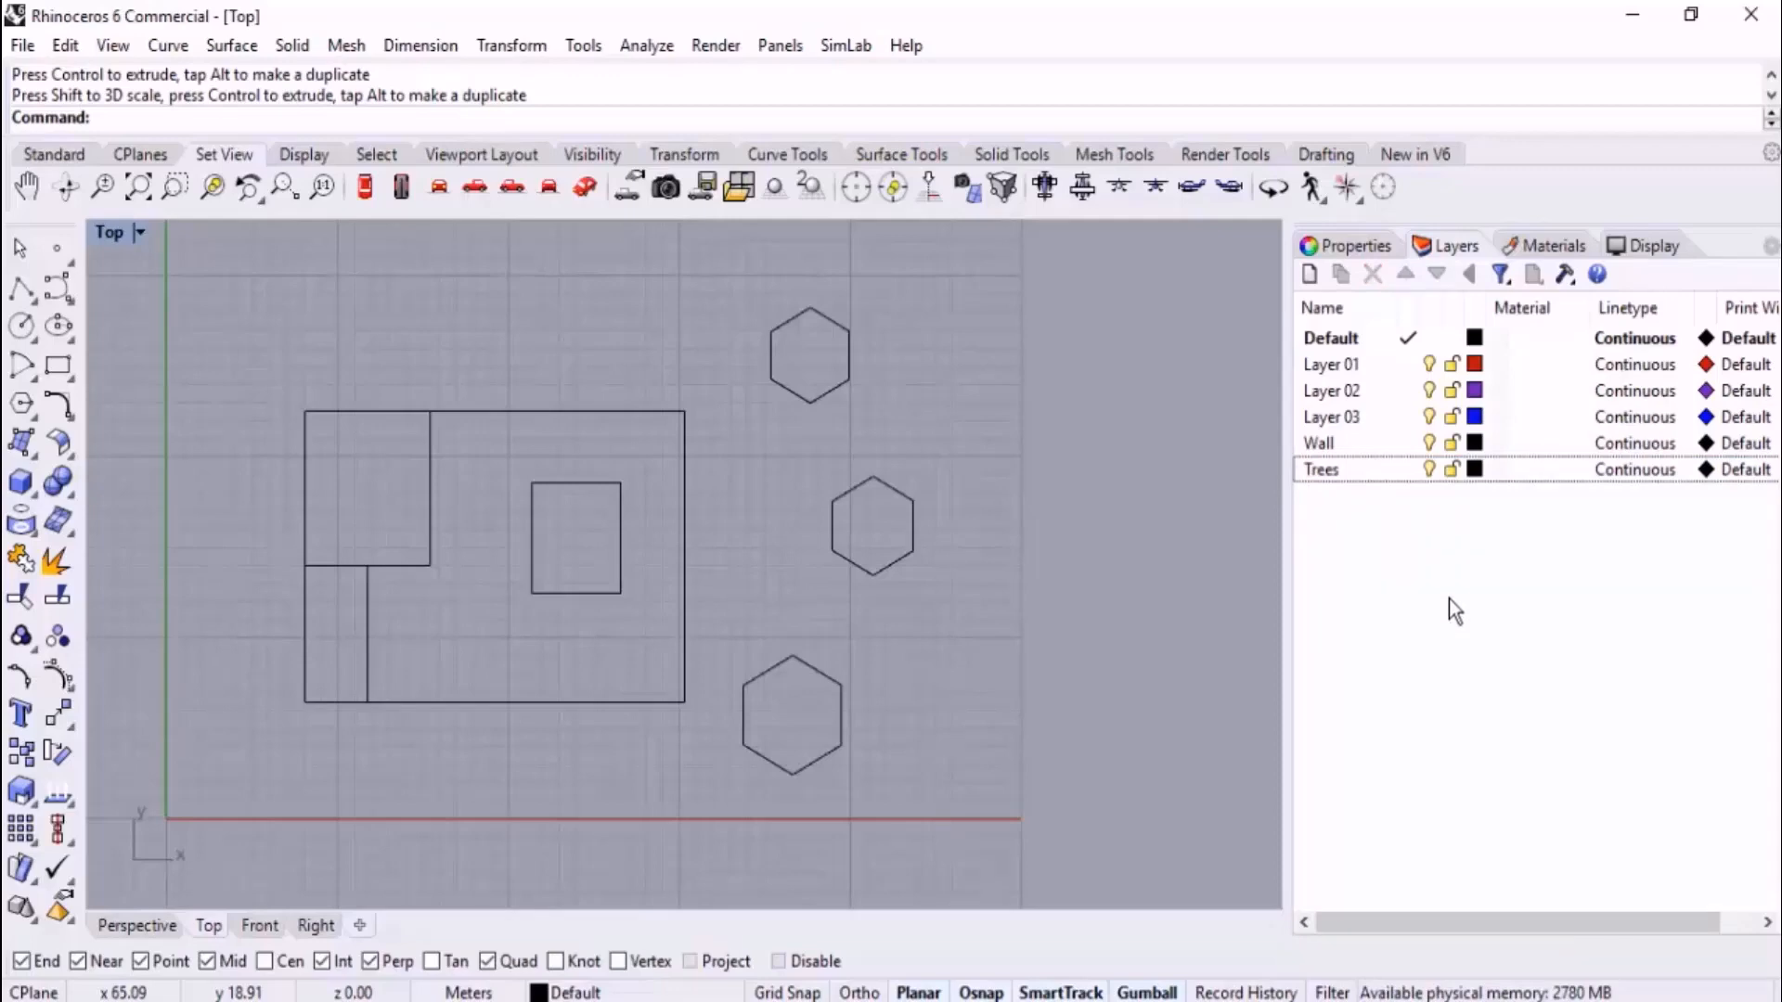
- Add a sublayer named INT under the Wall layer
left_click(1323, 444)
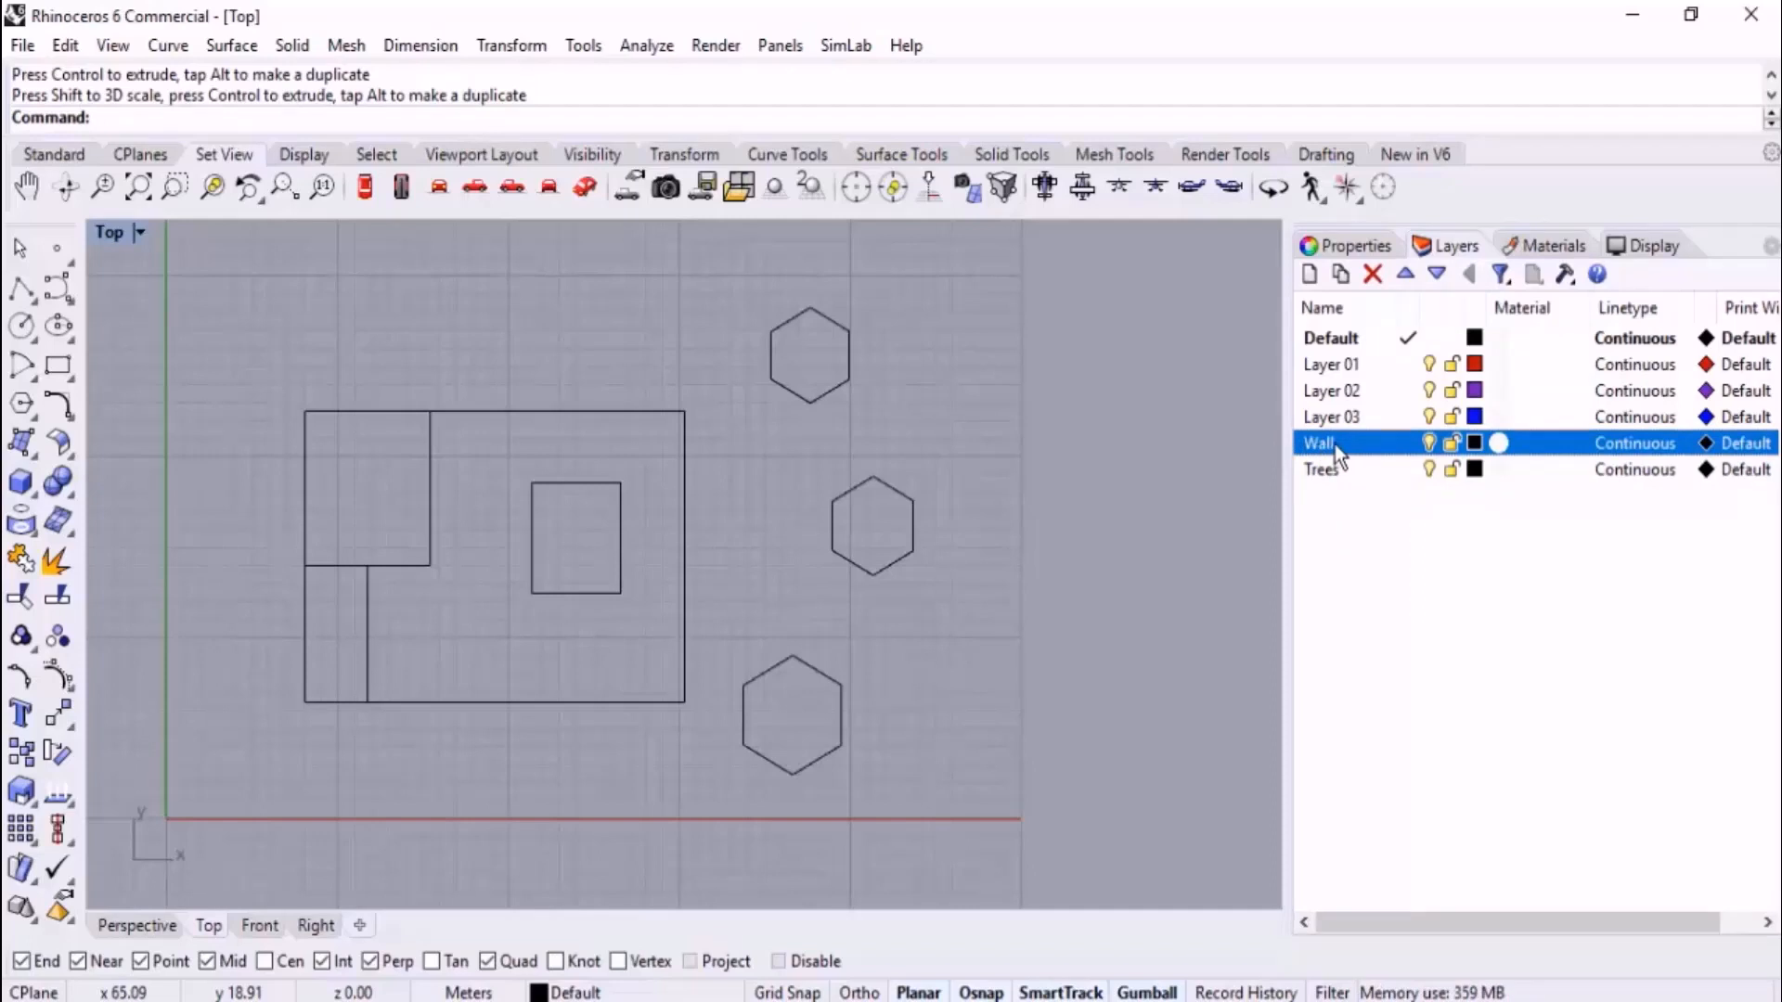
left_click(1347, 282)
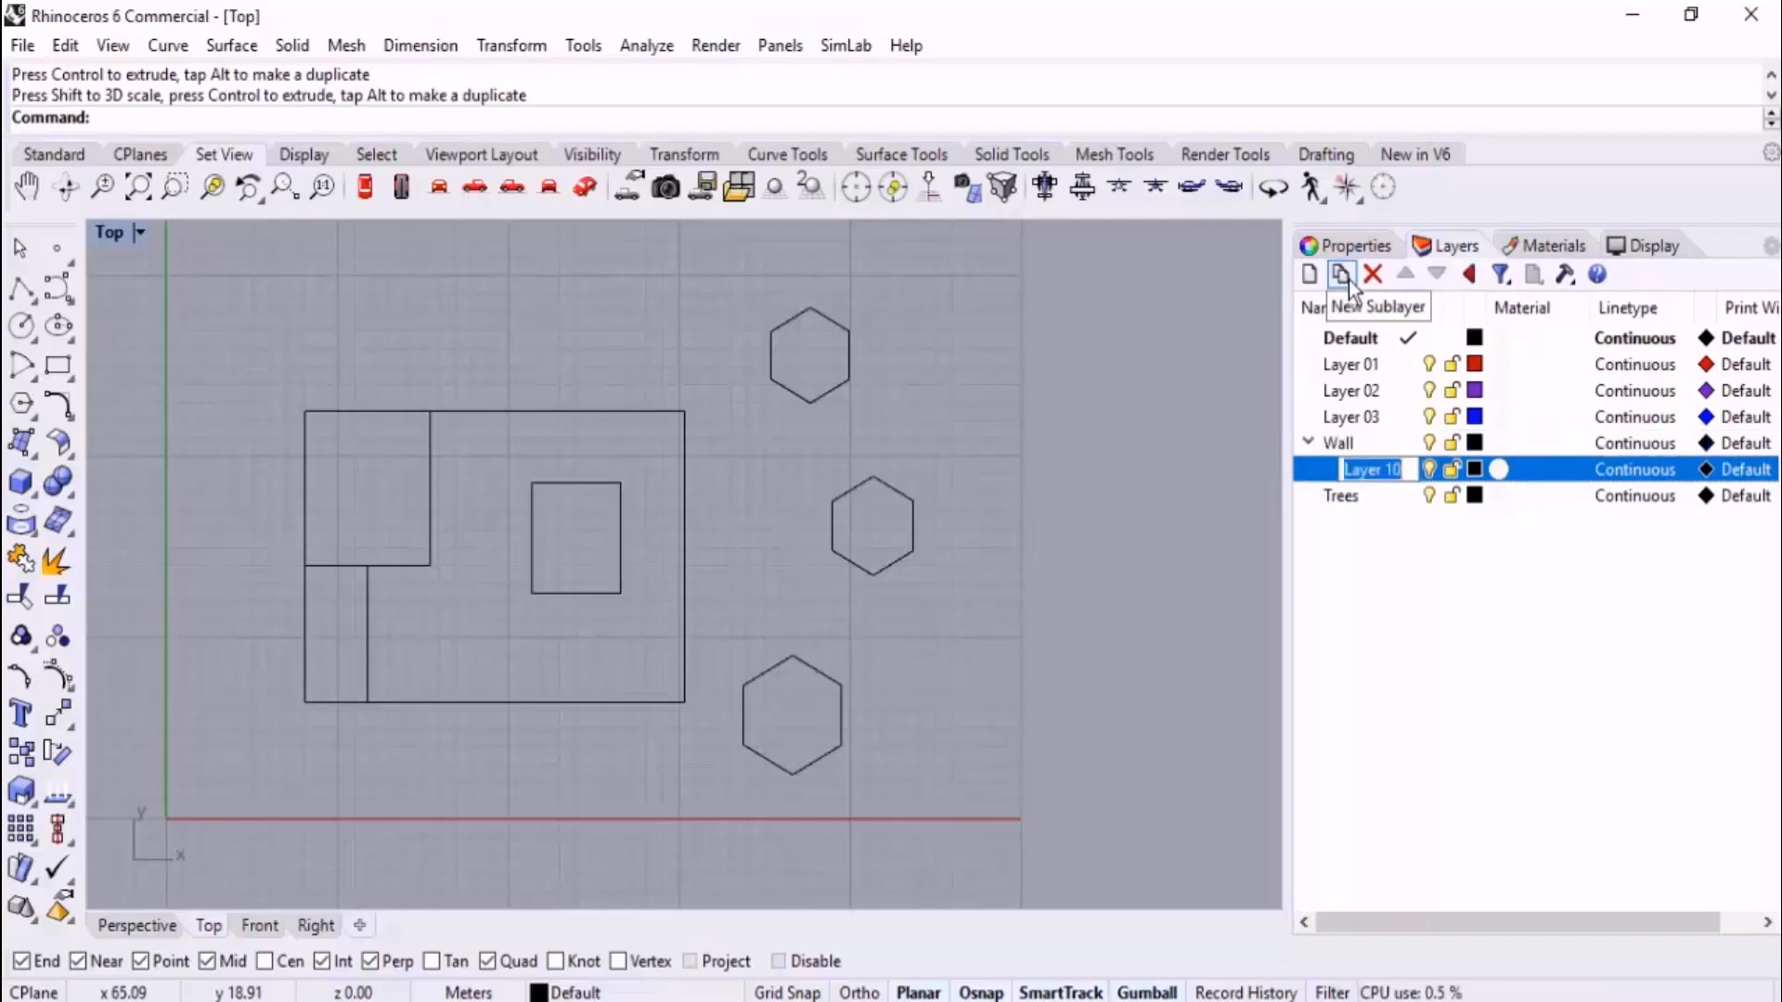
type("INT")
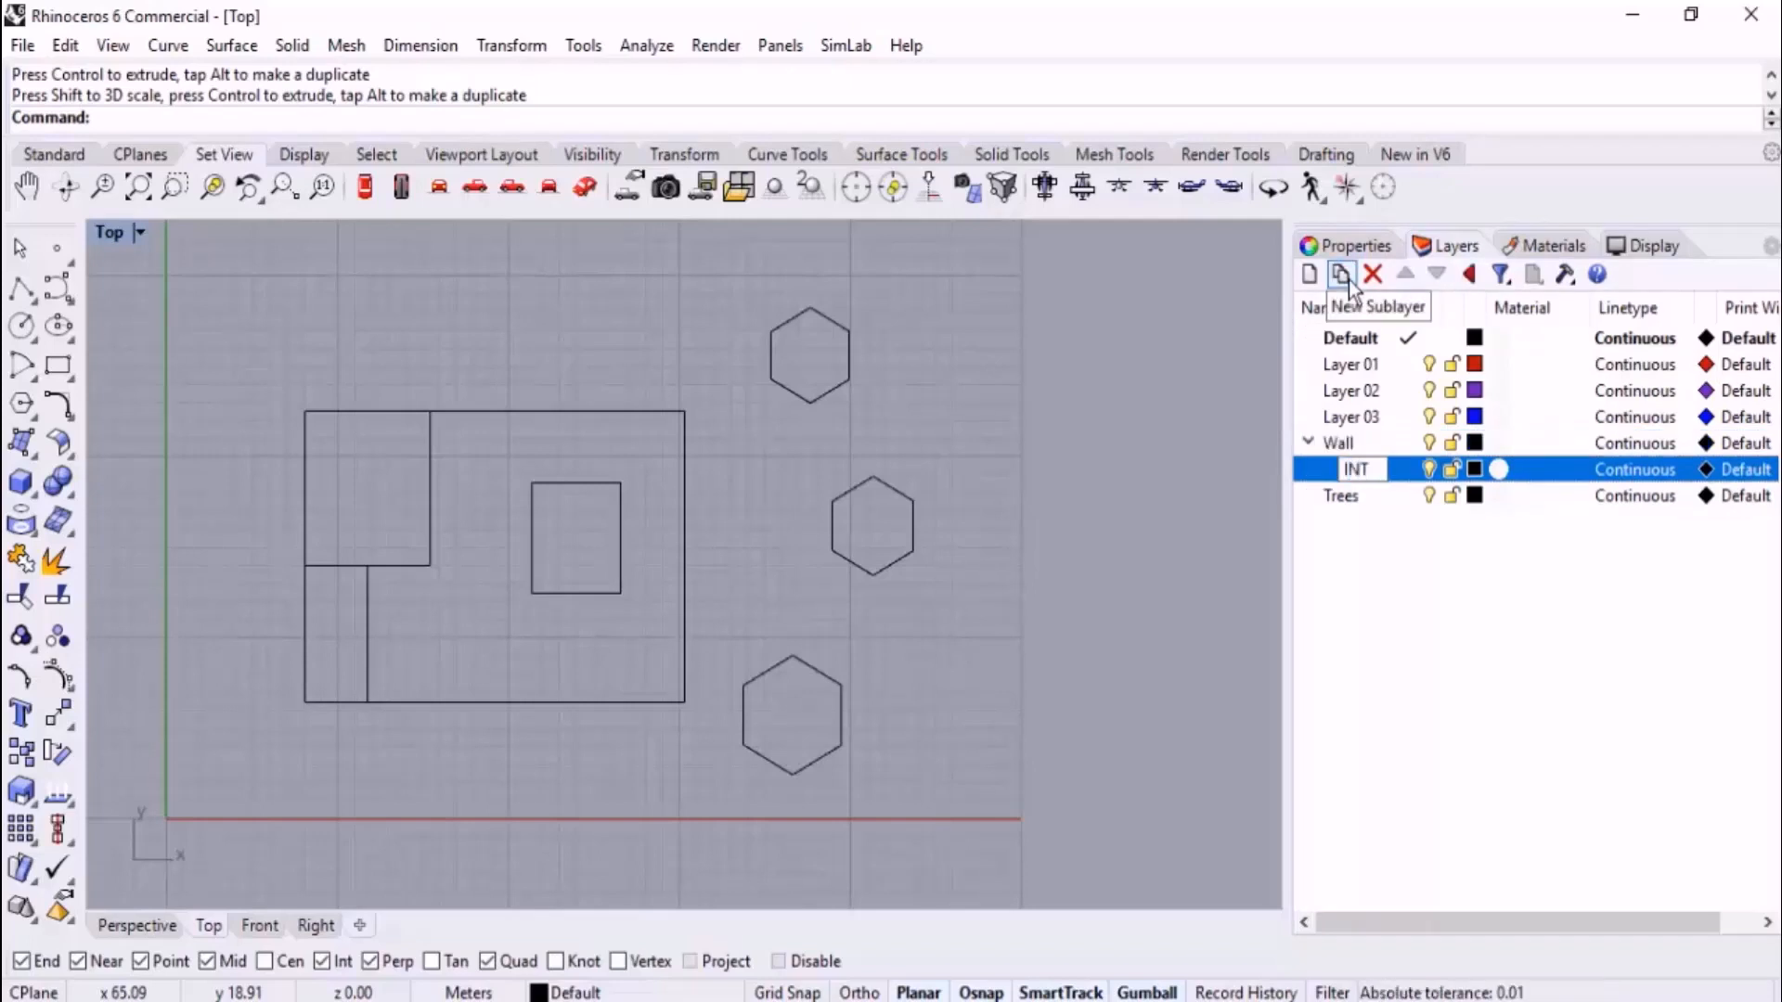
key("Return")
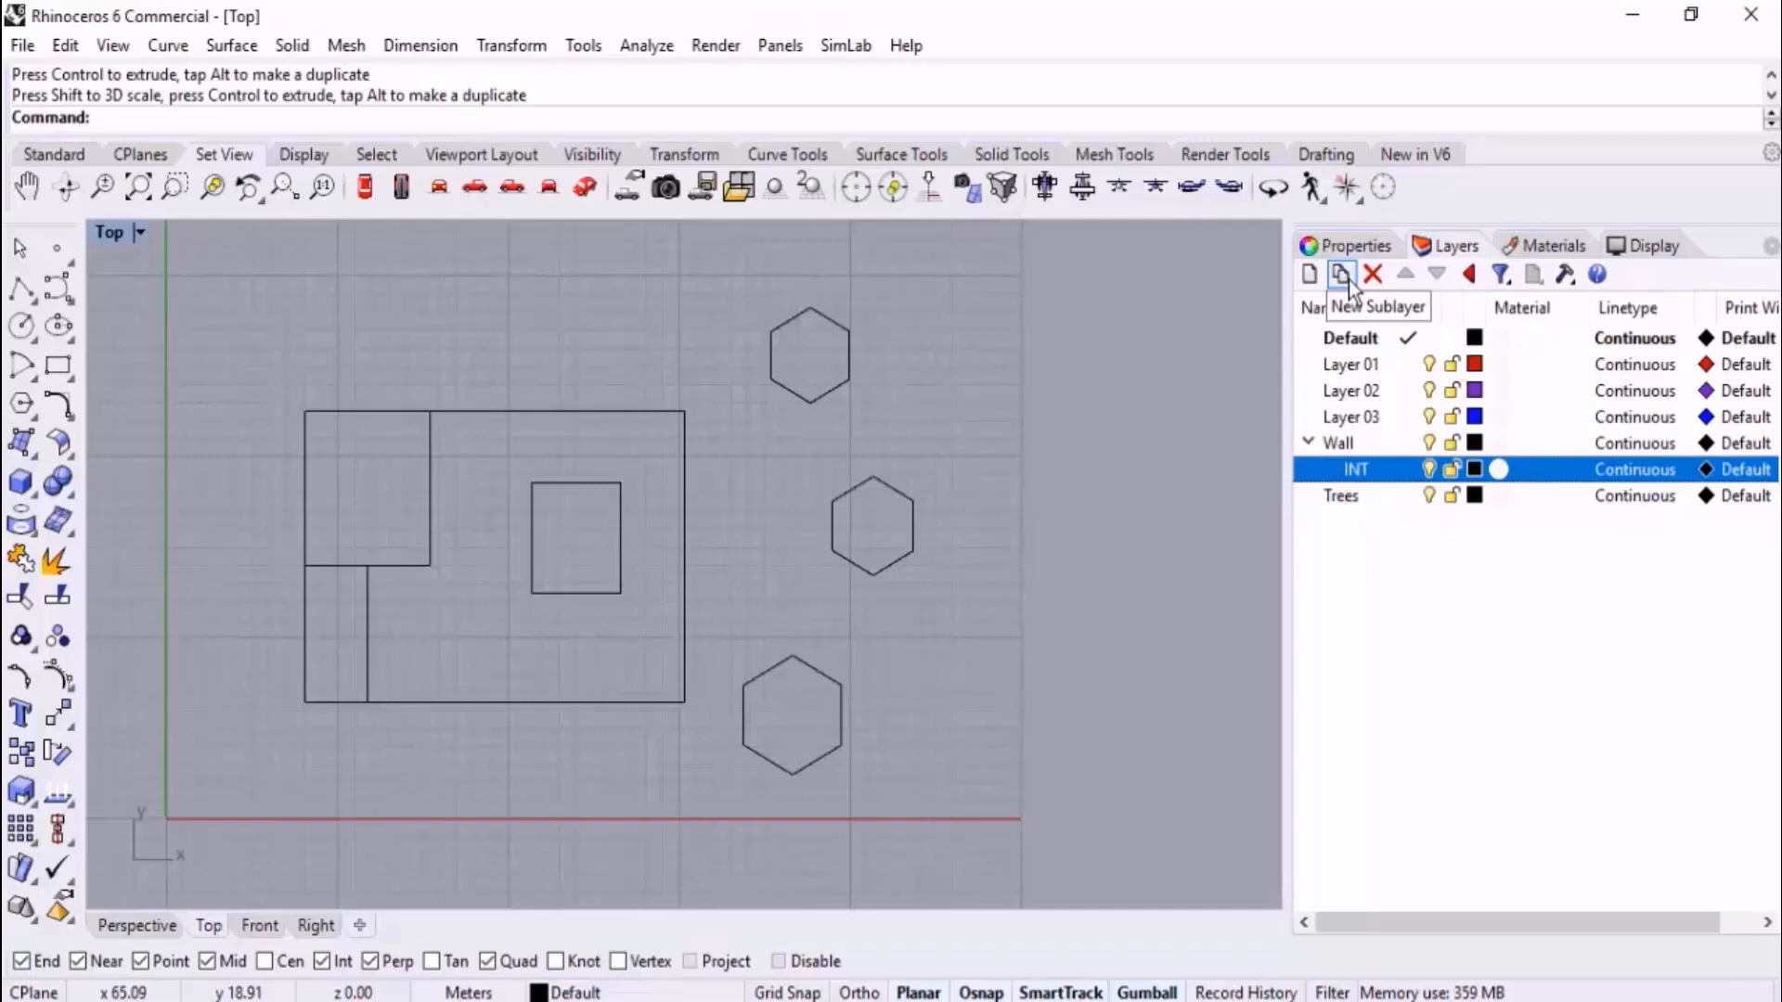
left_click(1400, 608)
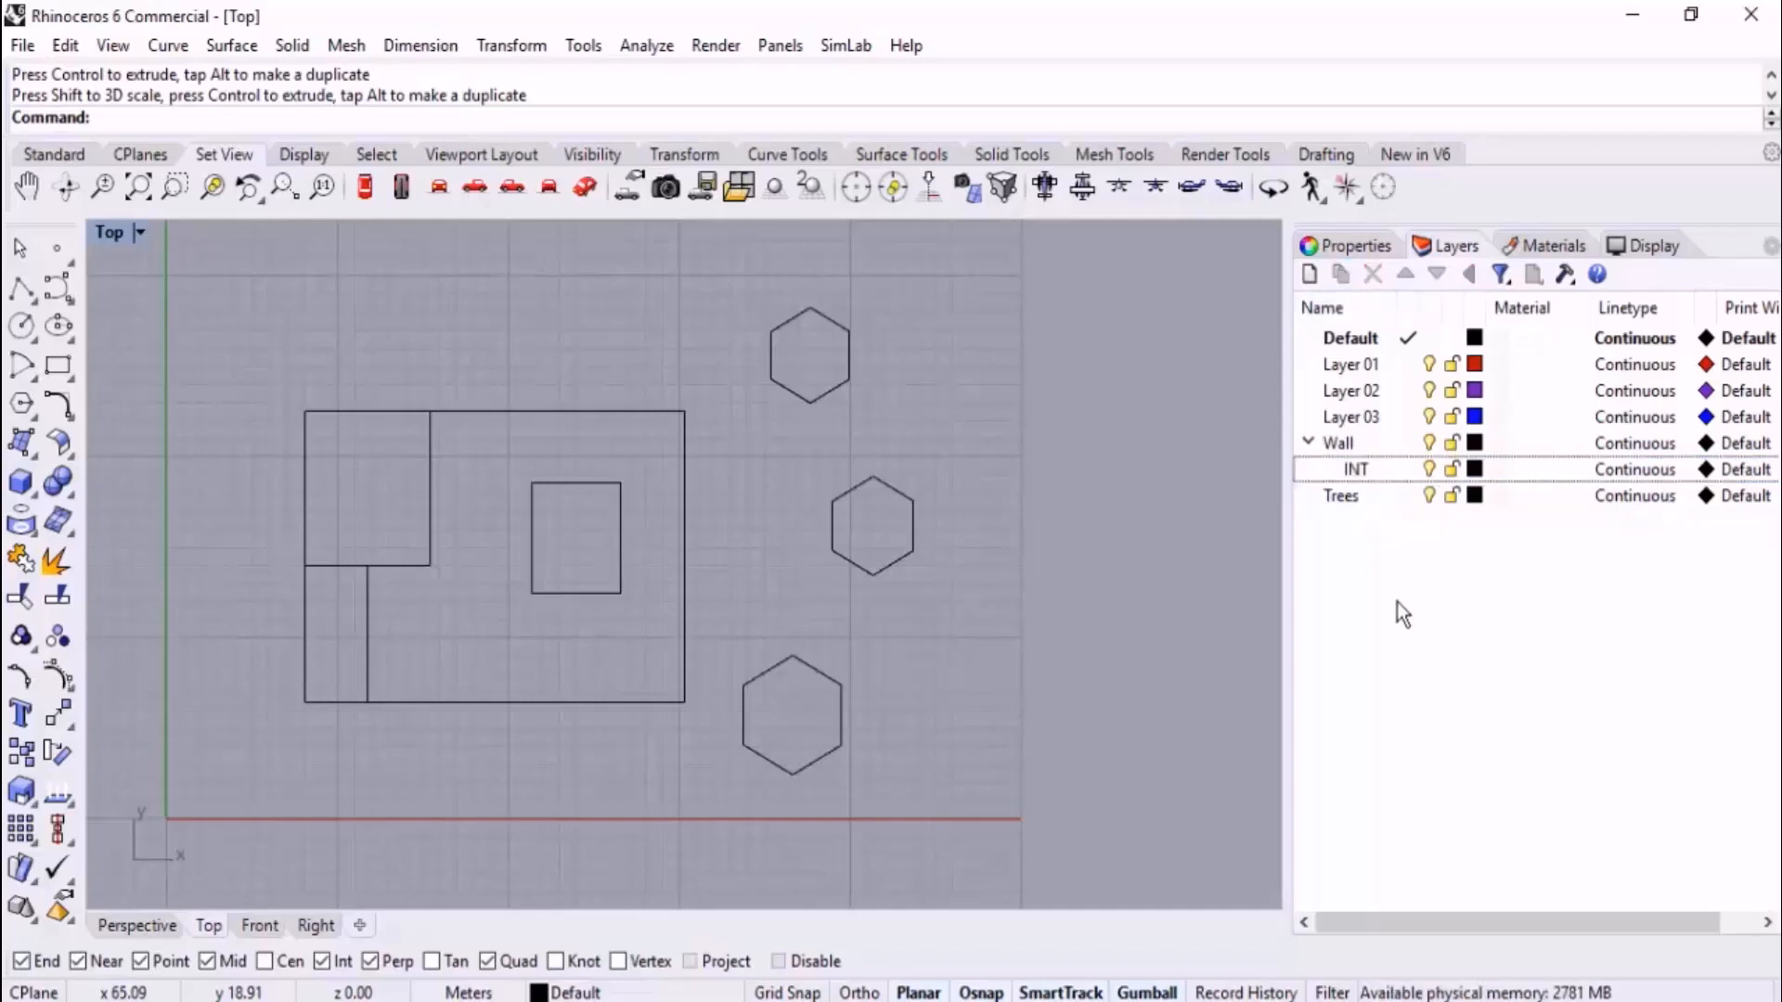
- Try nesting a further sublayer under INT, and delete that nested sublayer again
left_click(1360, 471)
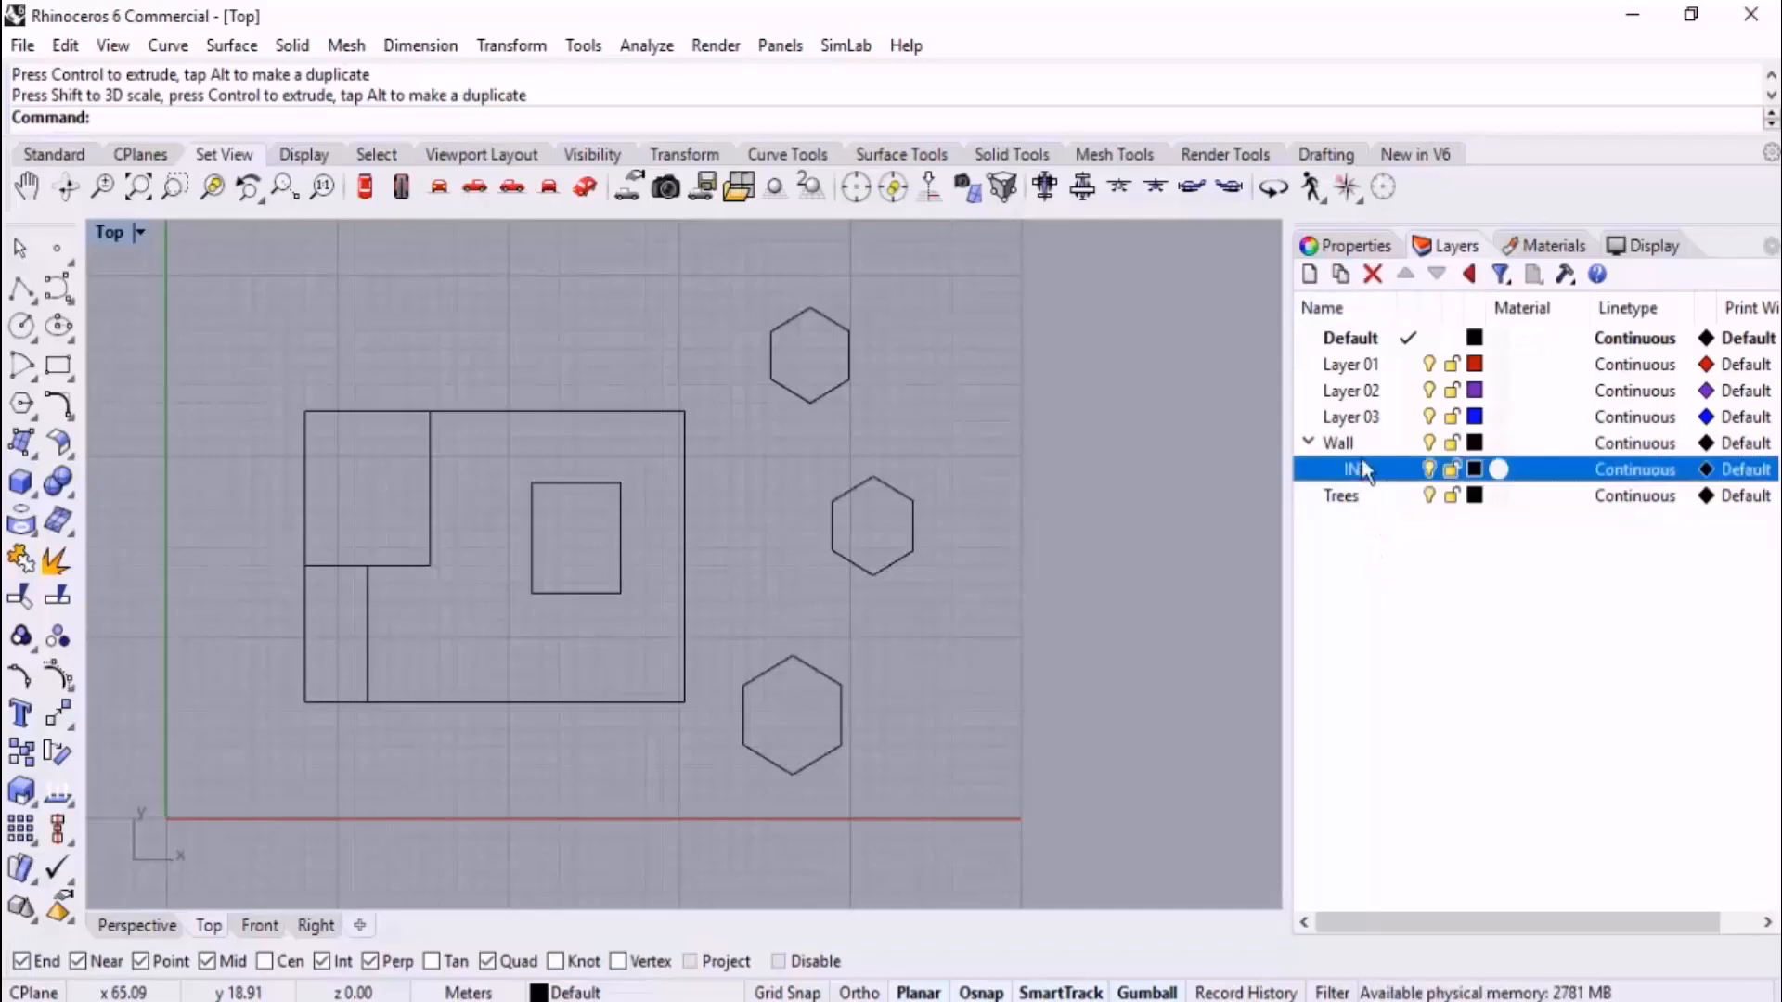
left_click(1338, 275)
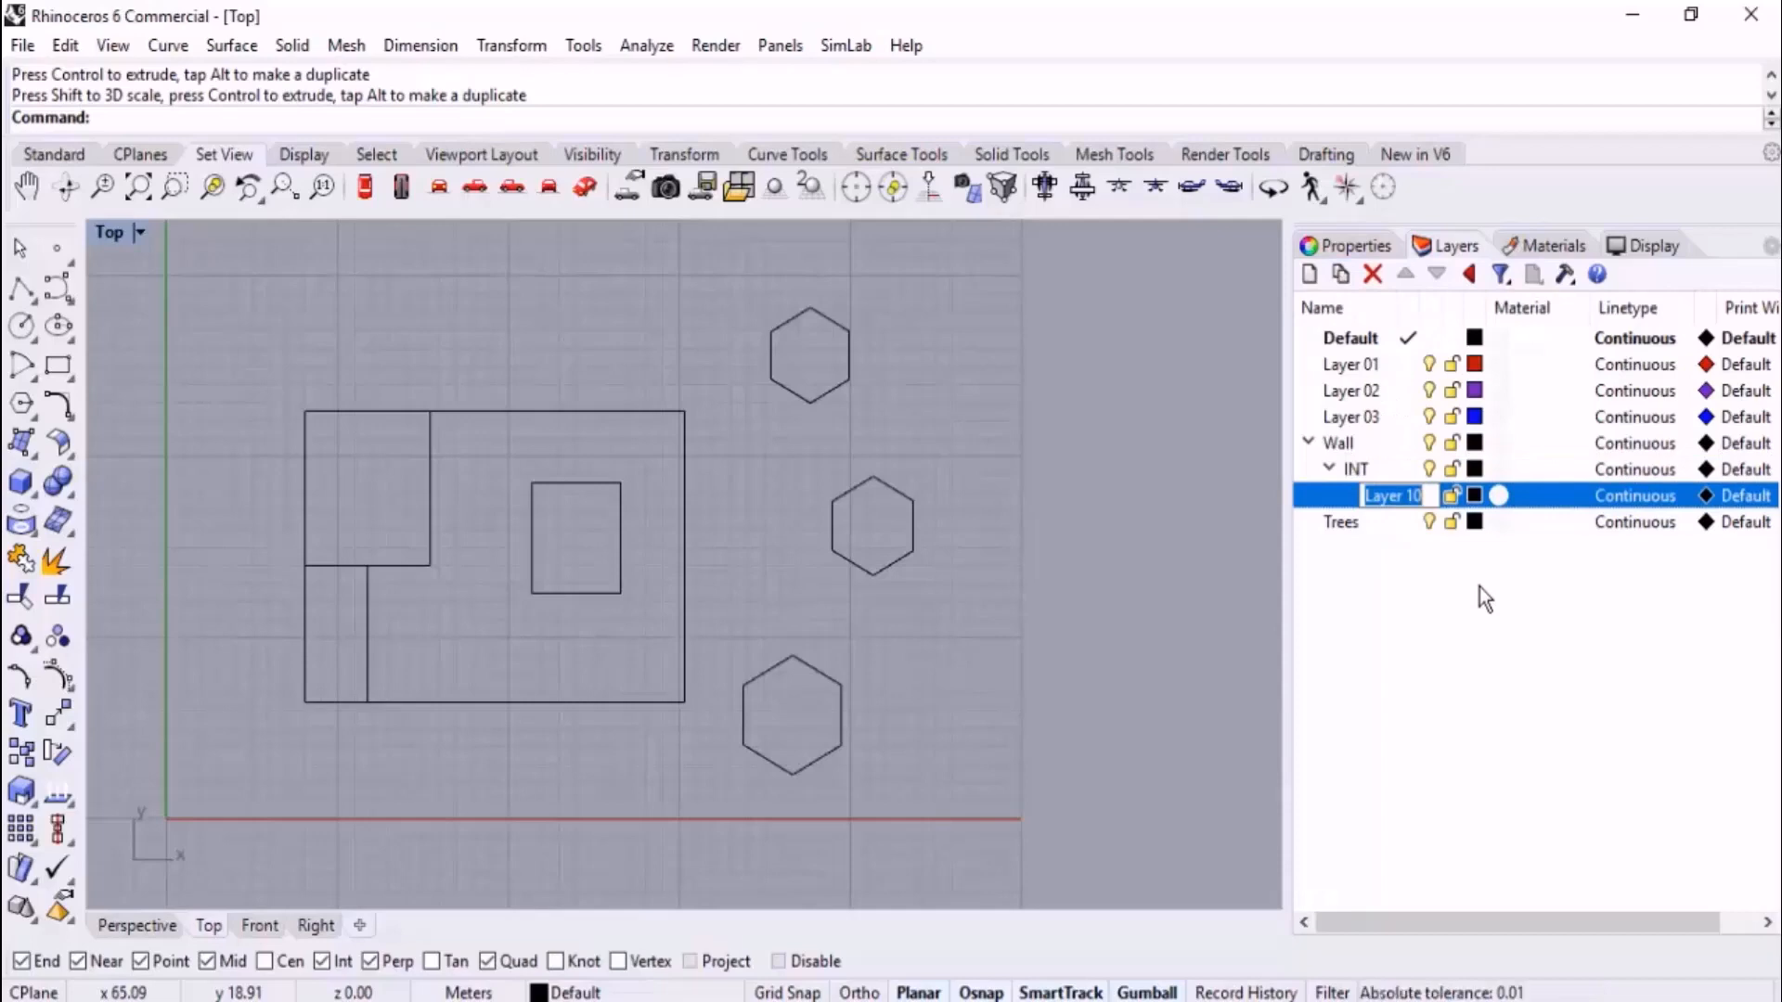
left_click(1480, 587)
left_click(1372, 494)
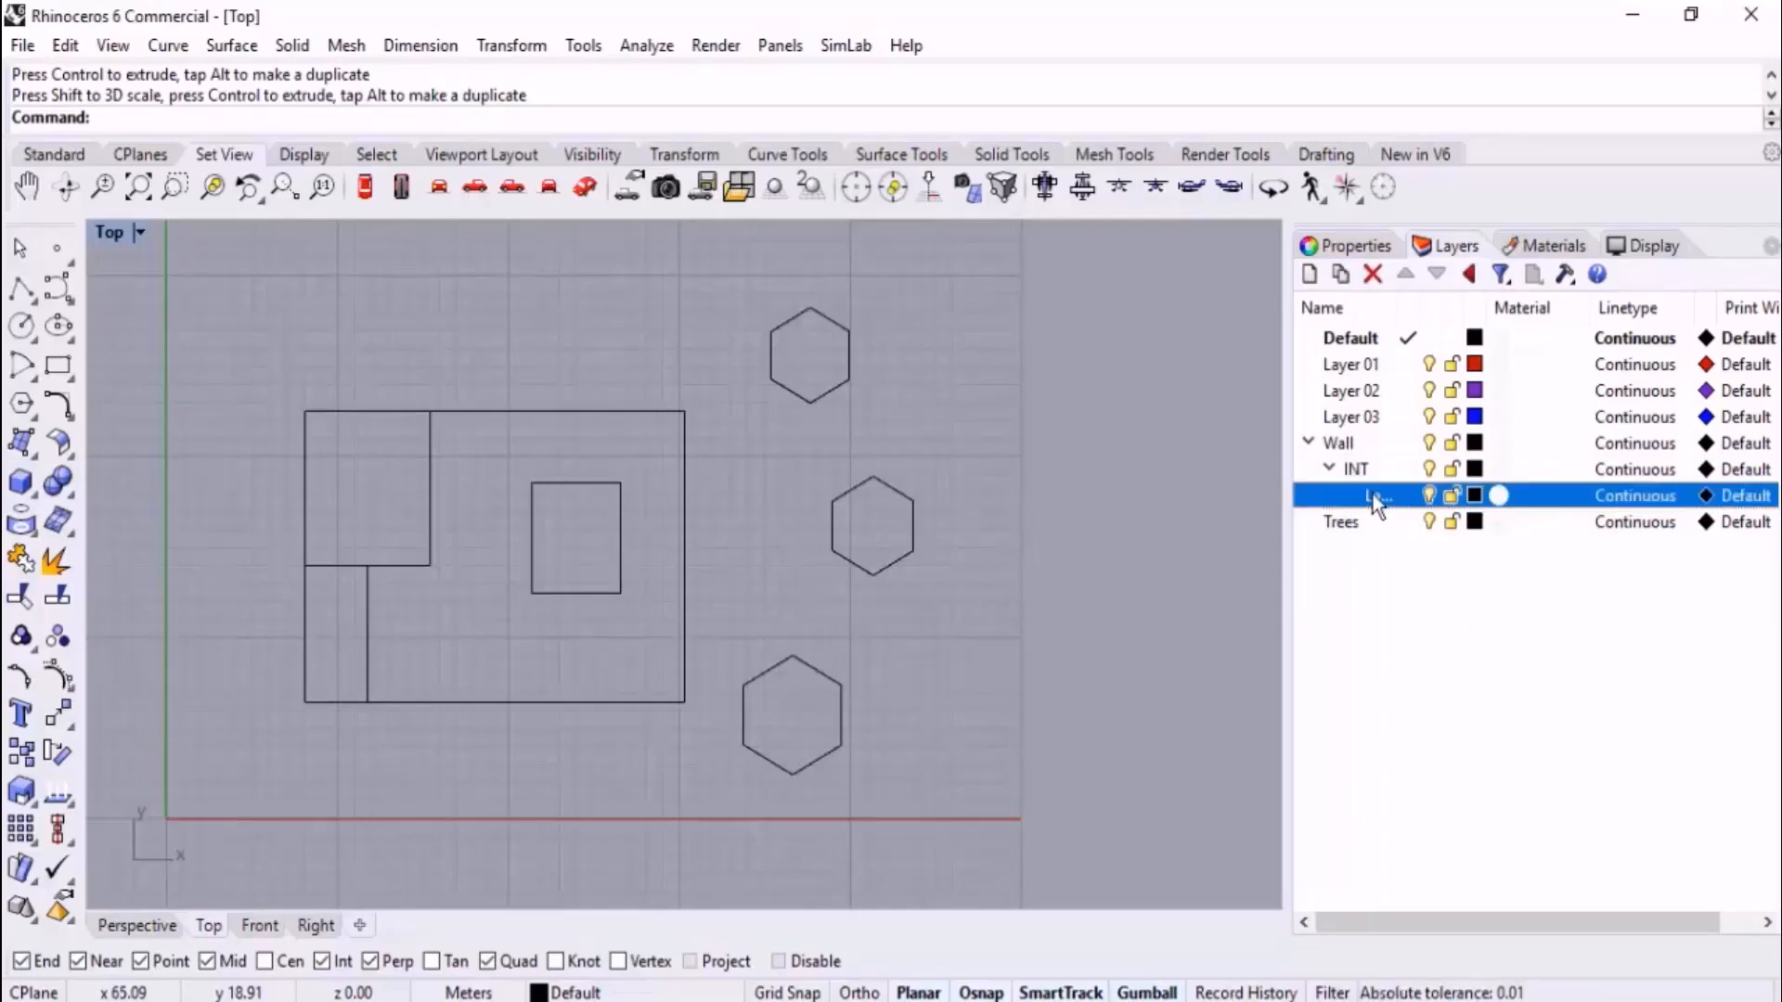
left_click(1372, 275)
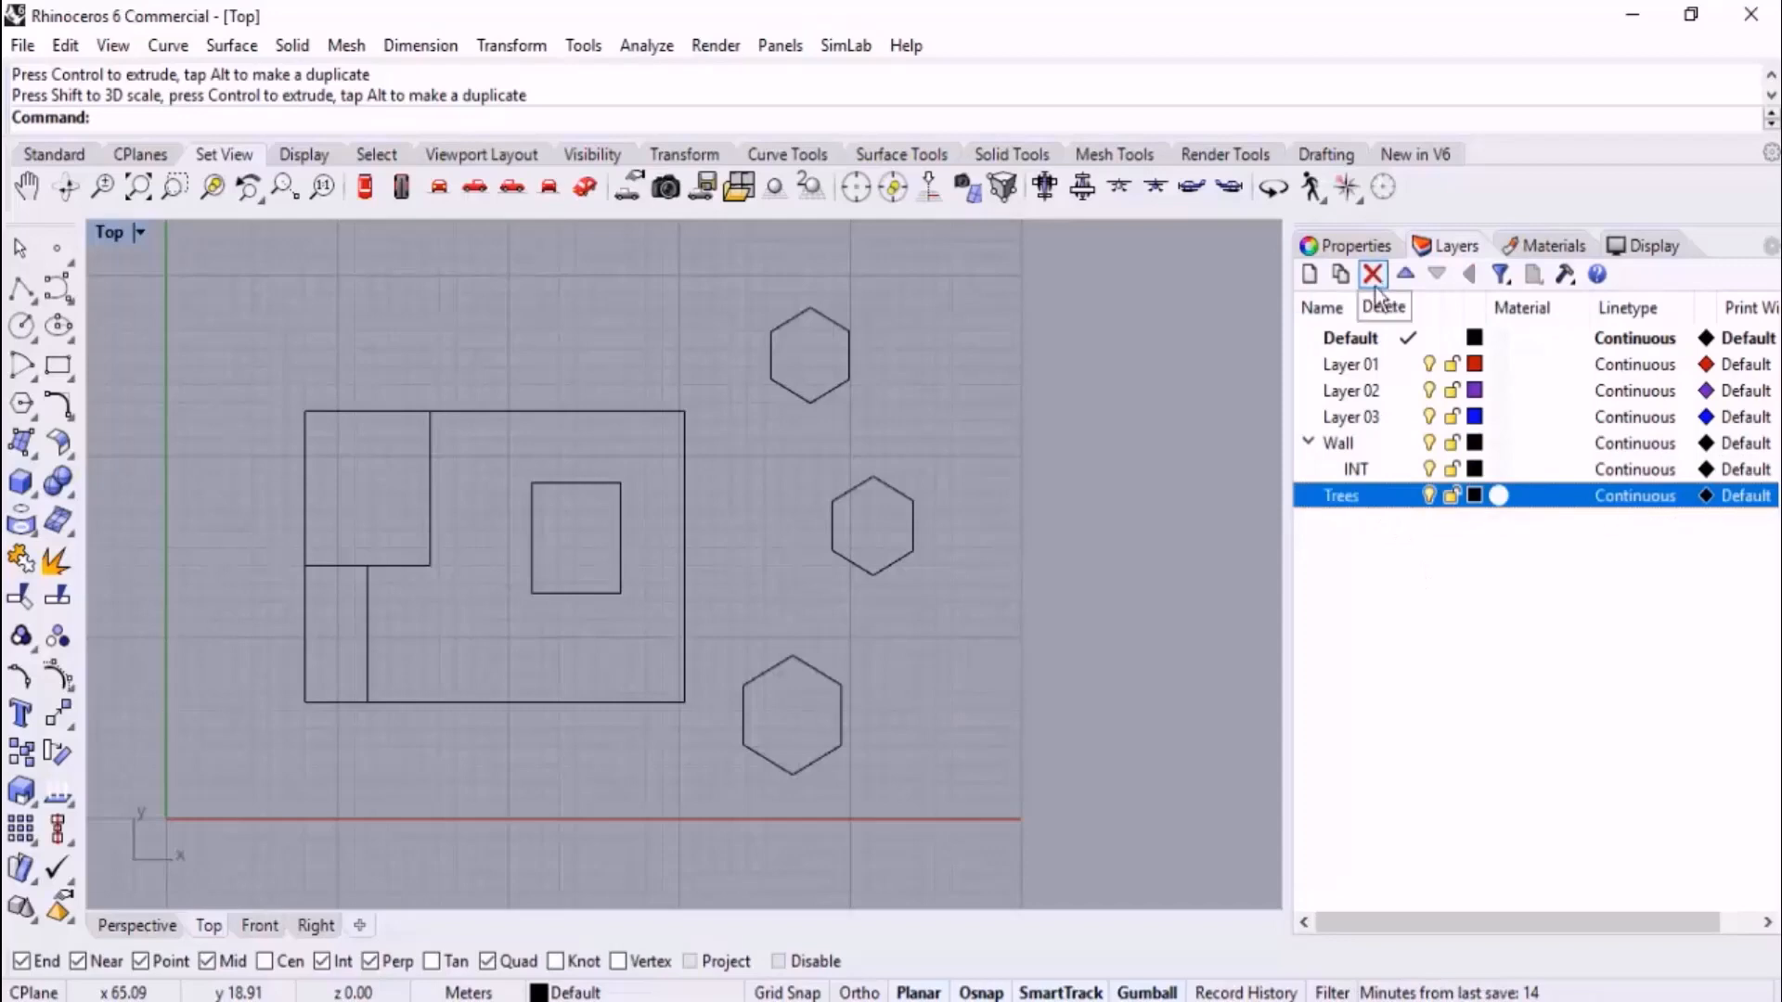
- Add a second sublayer named EXT under the Wall layer
left_click(1348, 443)
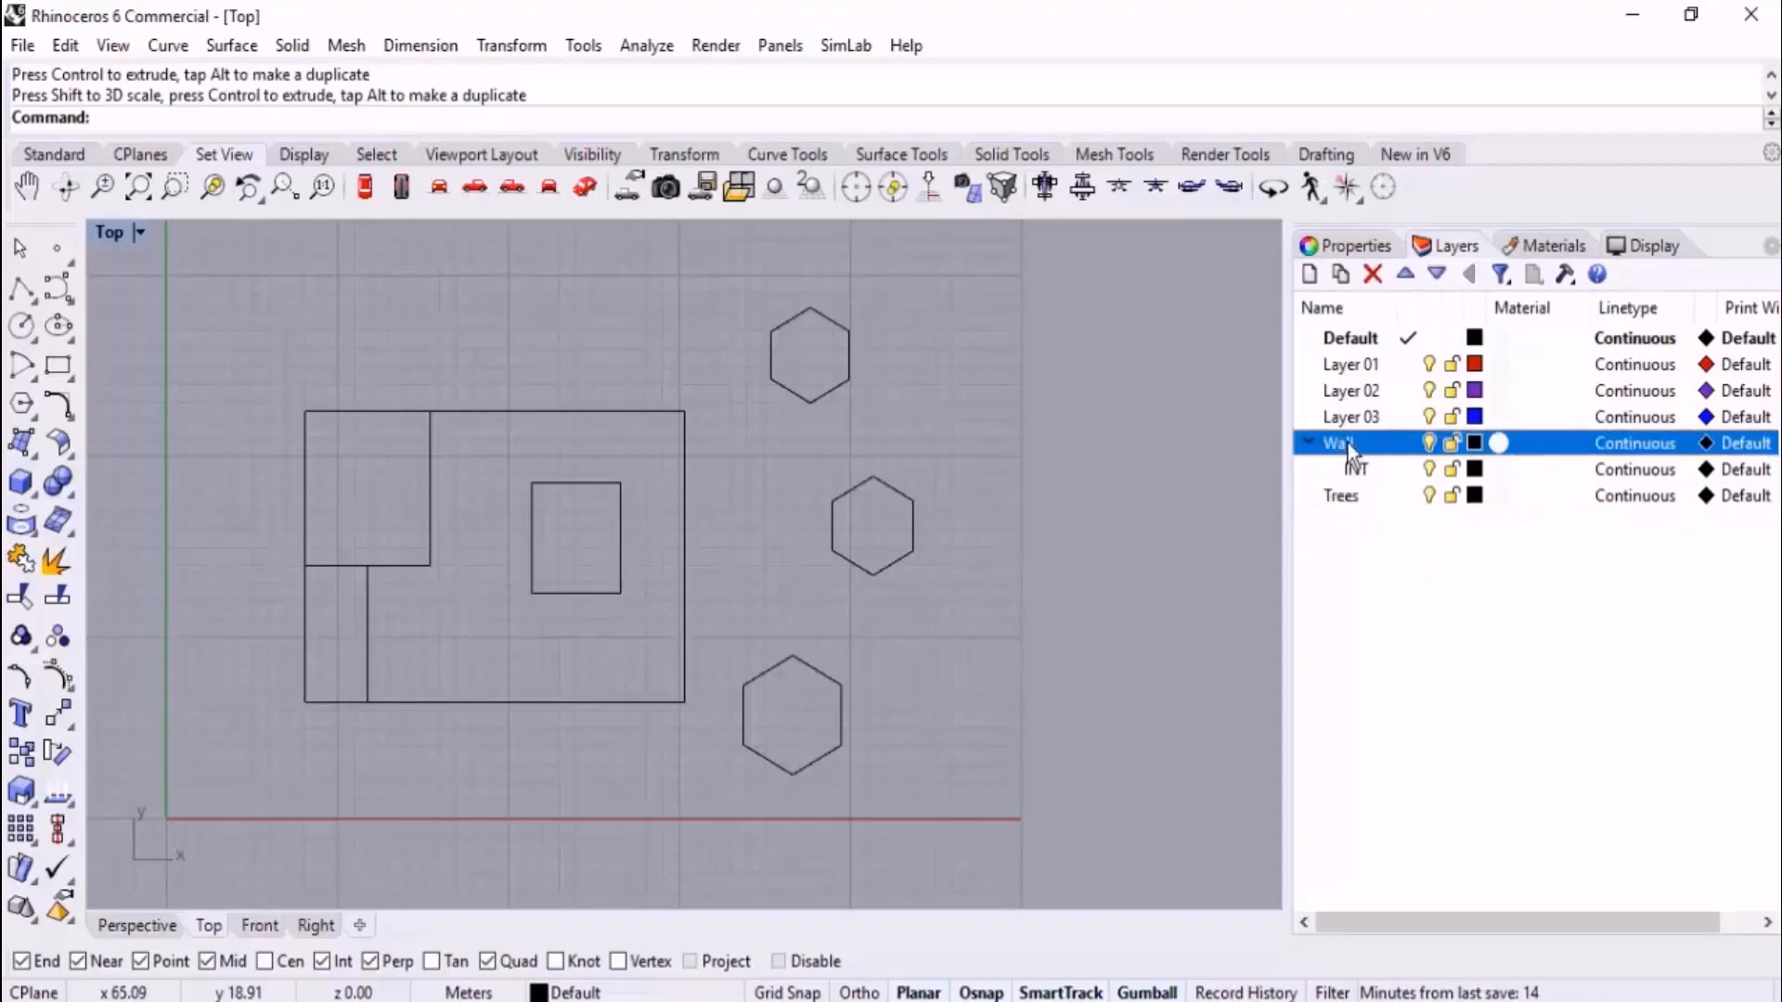
left_click(1342, 273)
type("EXT")
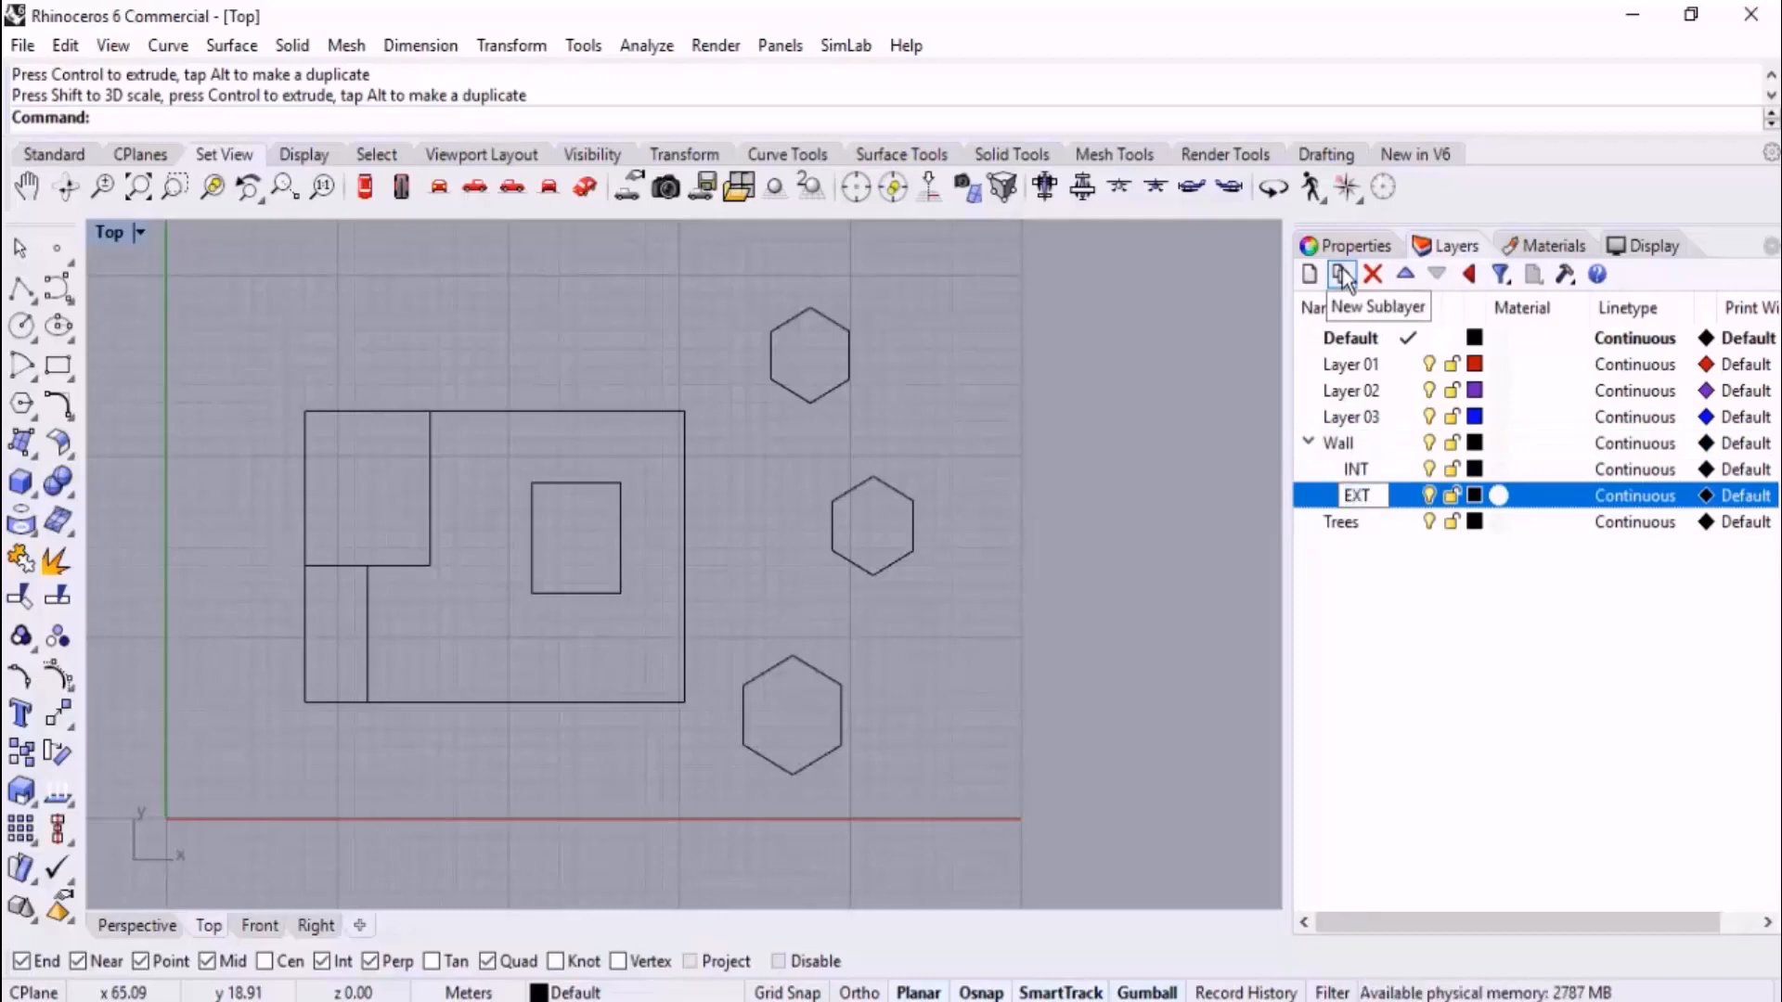
key("Return")
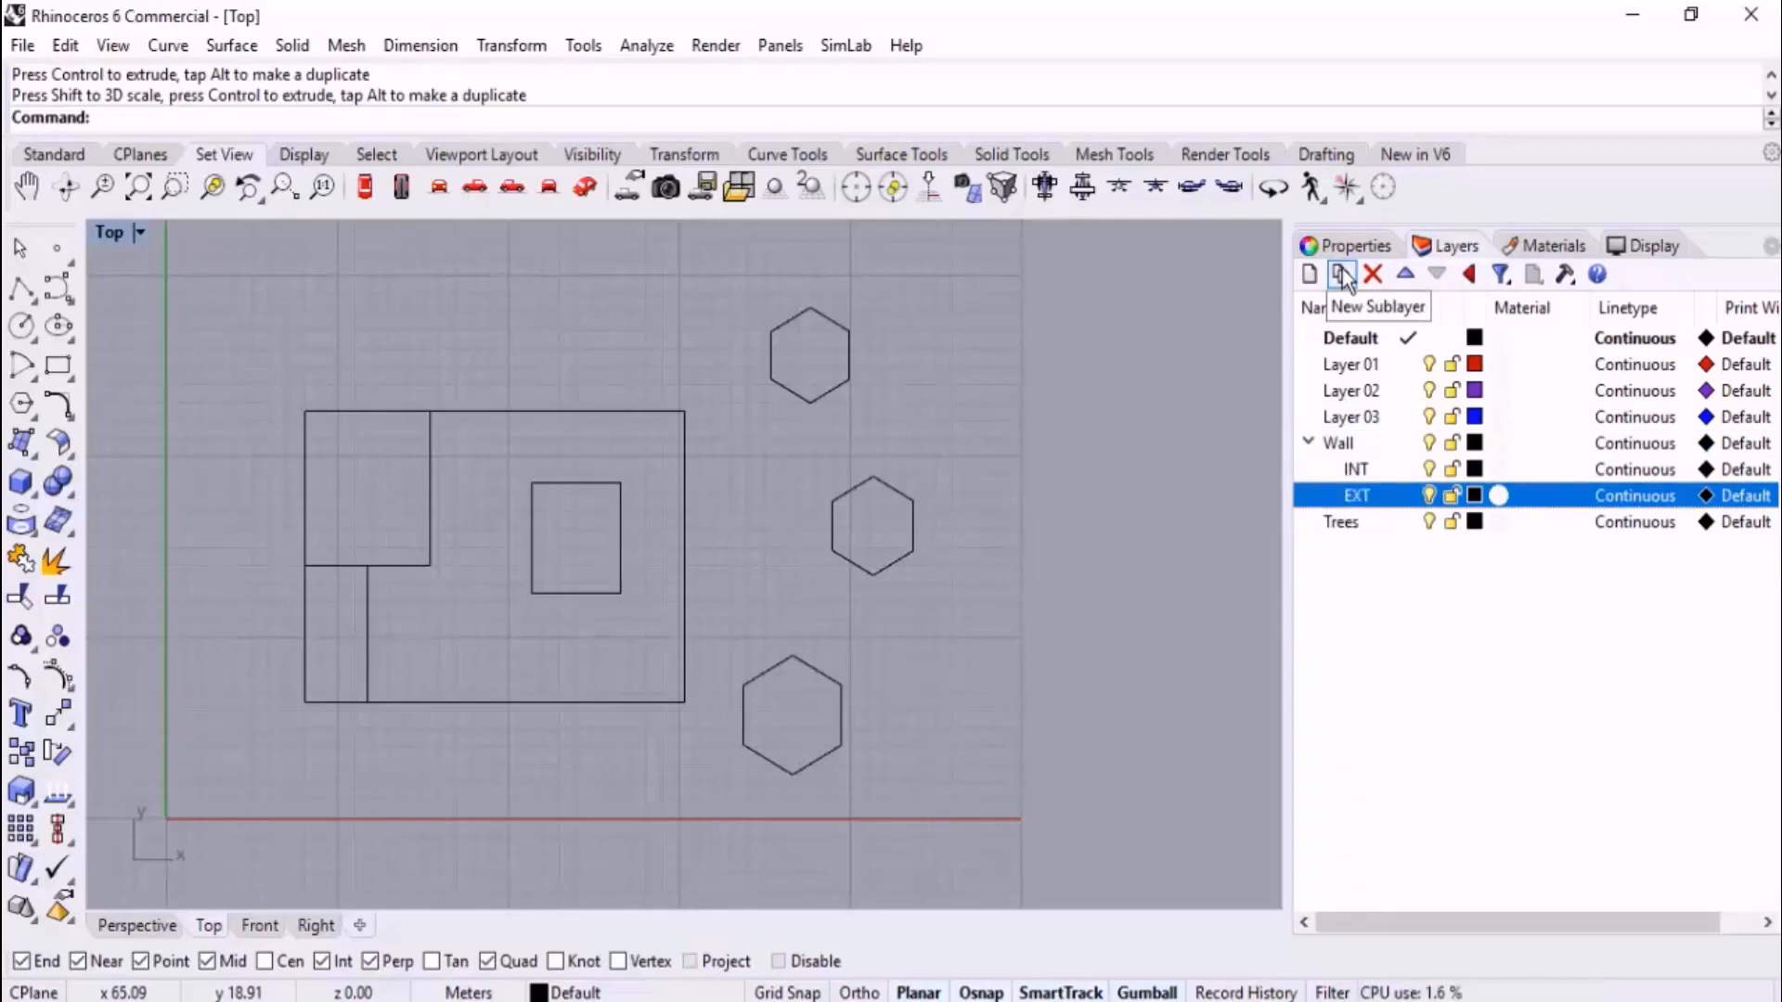
left_click(1434, 604)
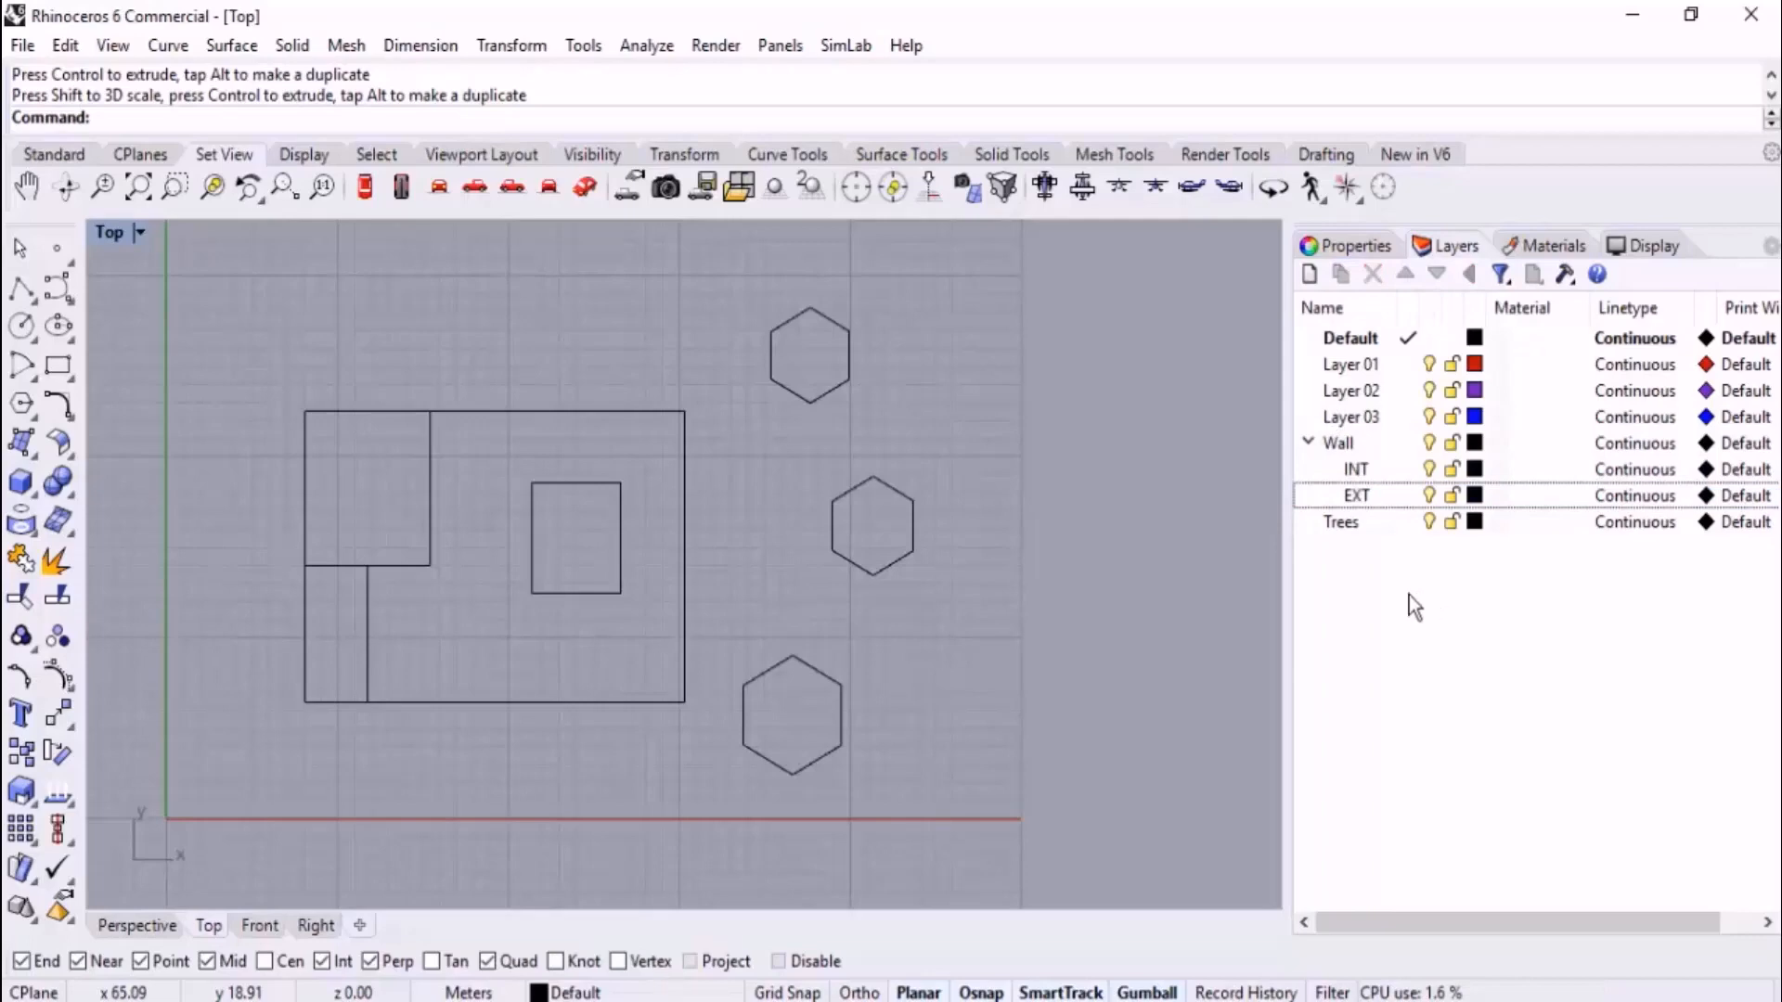
- Widen the layer list area and set the Wall layer's color to Gold
left_click_drag(1250, 591, 1199, 591)
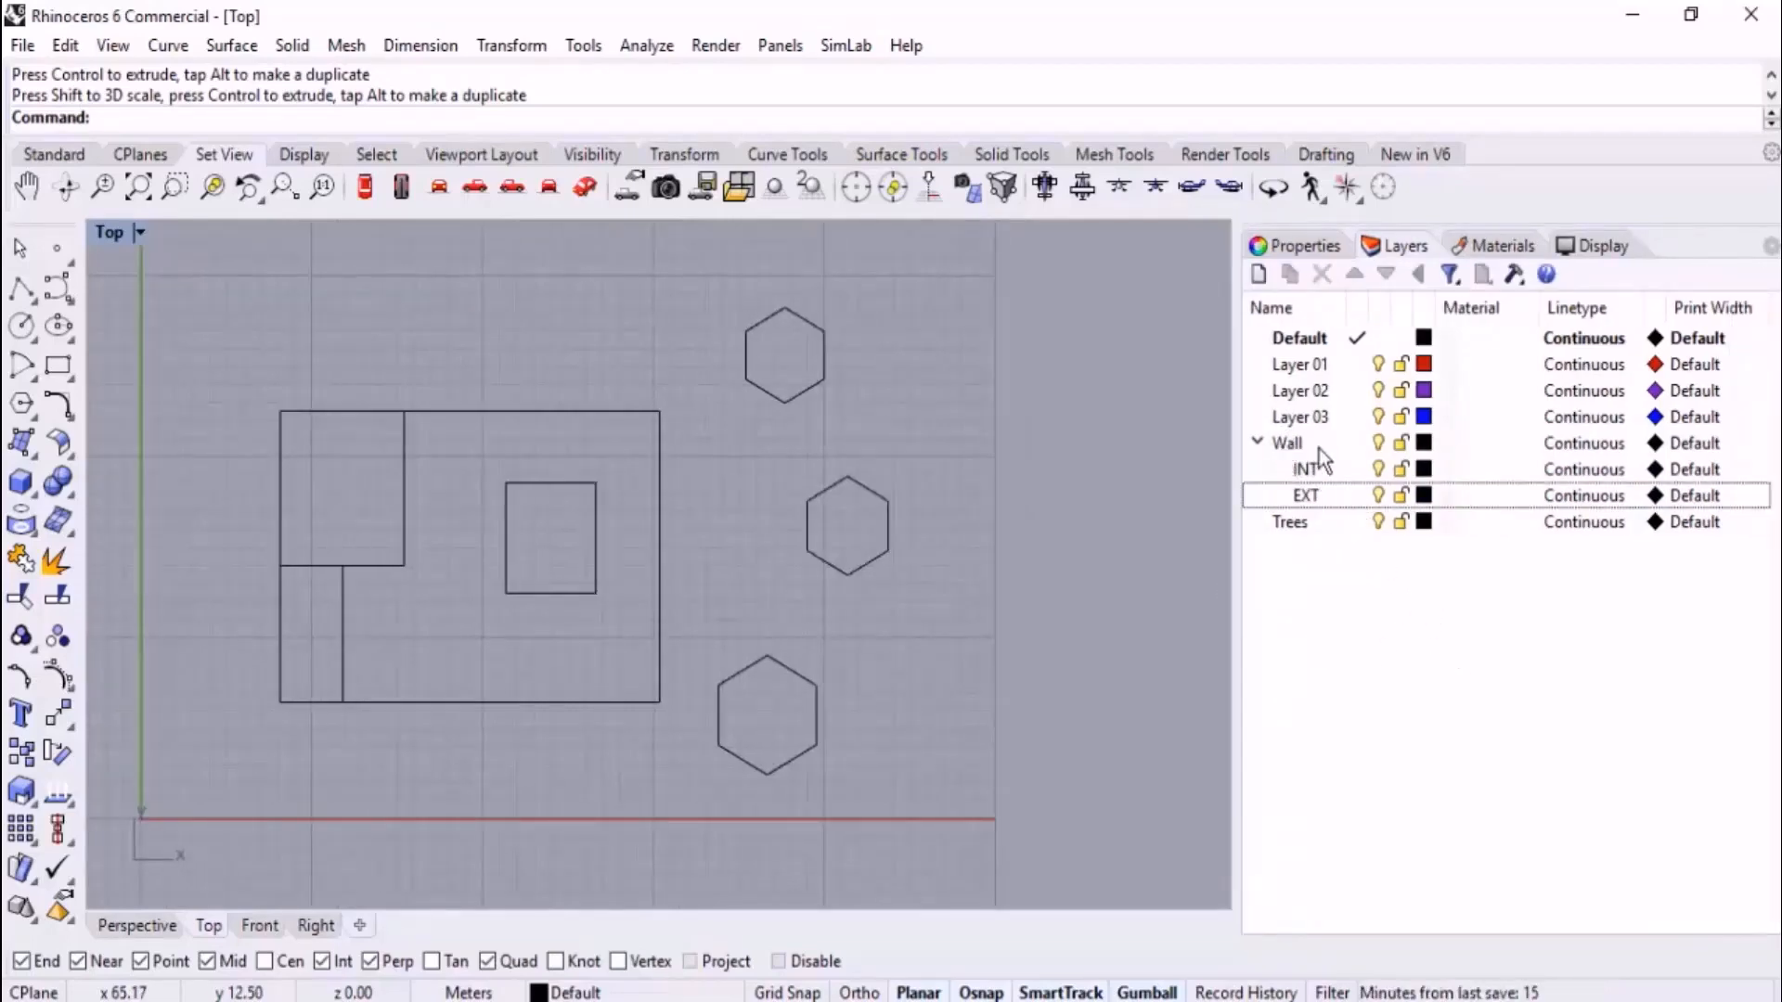
left_click(1424, 443)
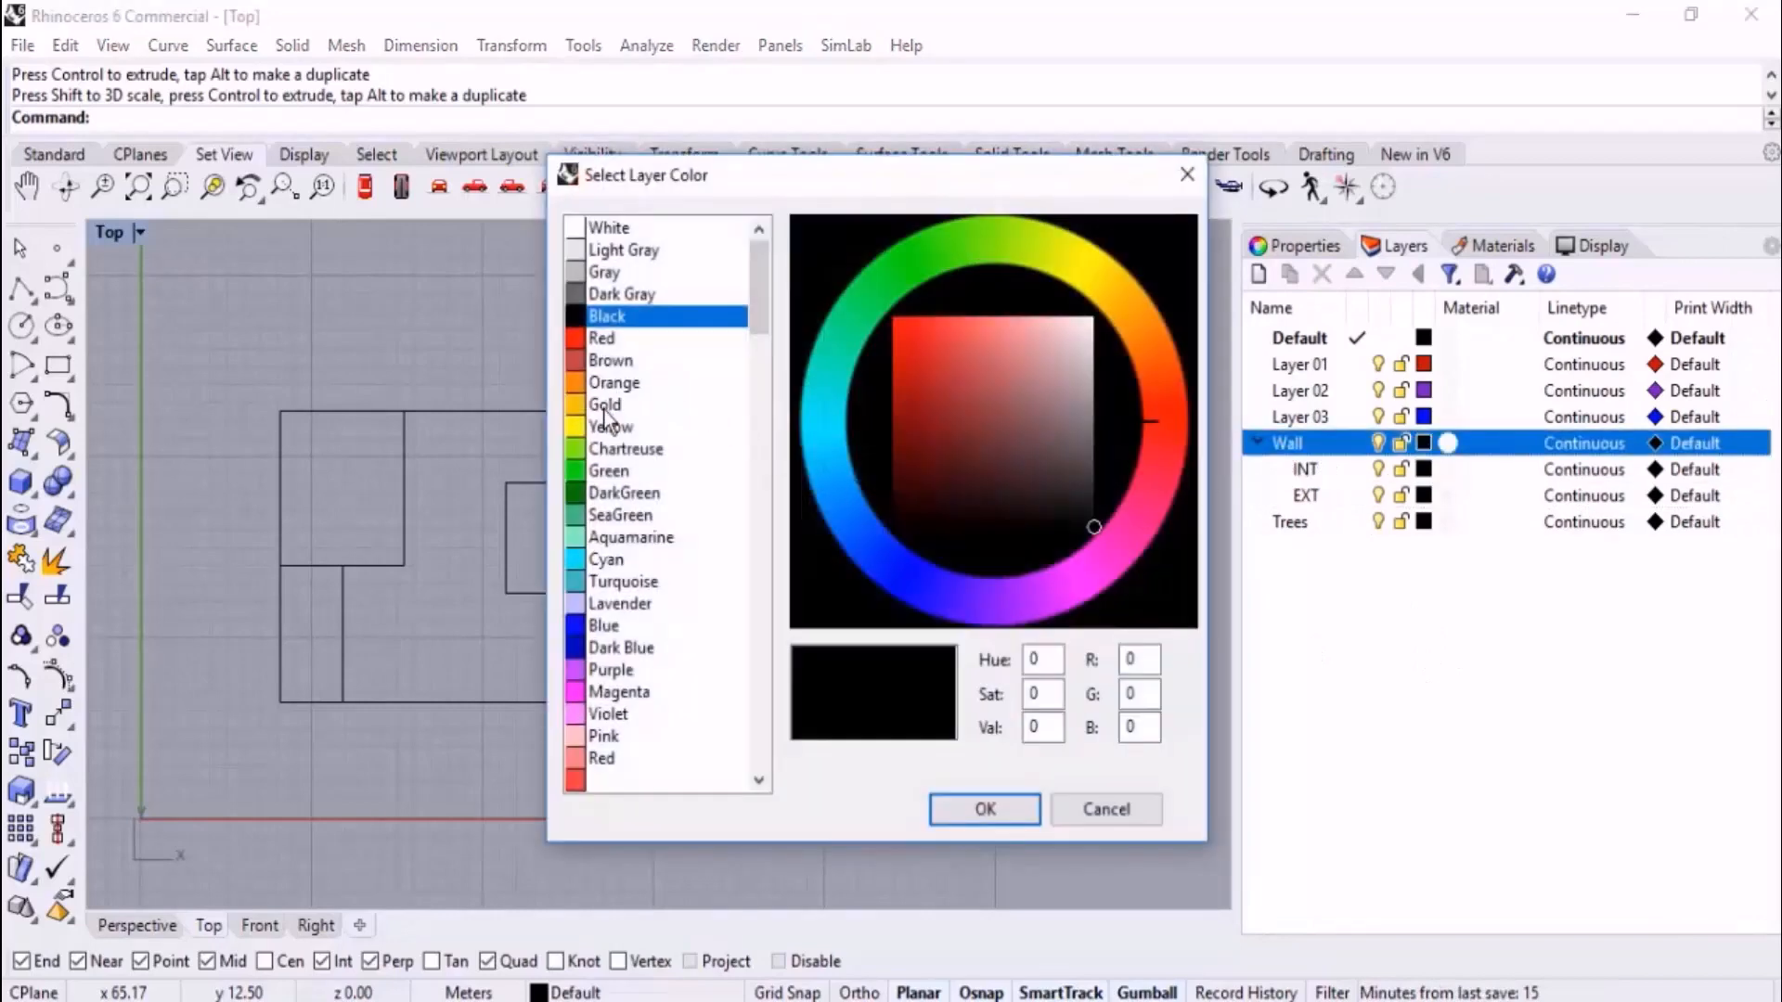
left_click(614, 405)
left_click(1021, 812)
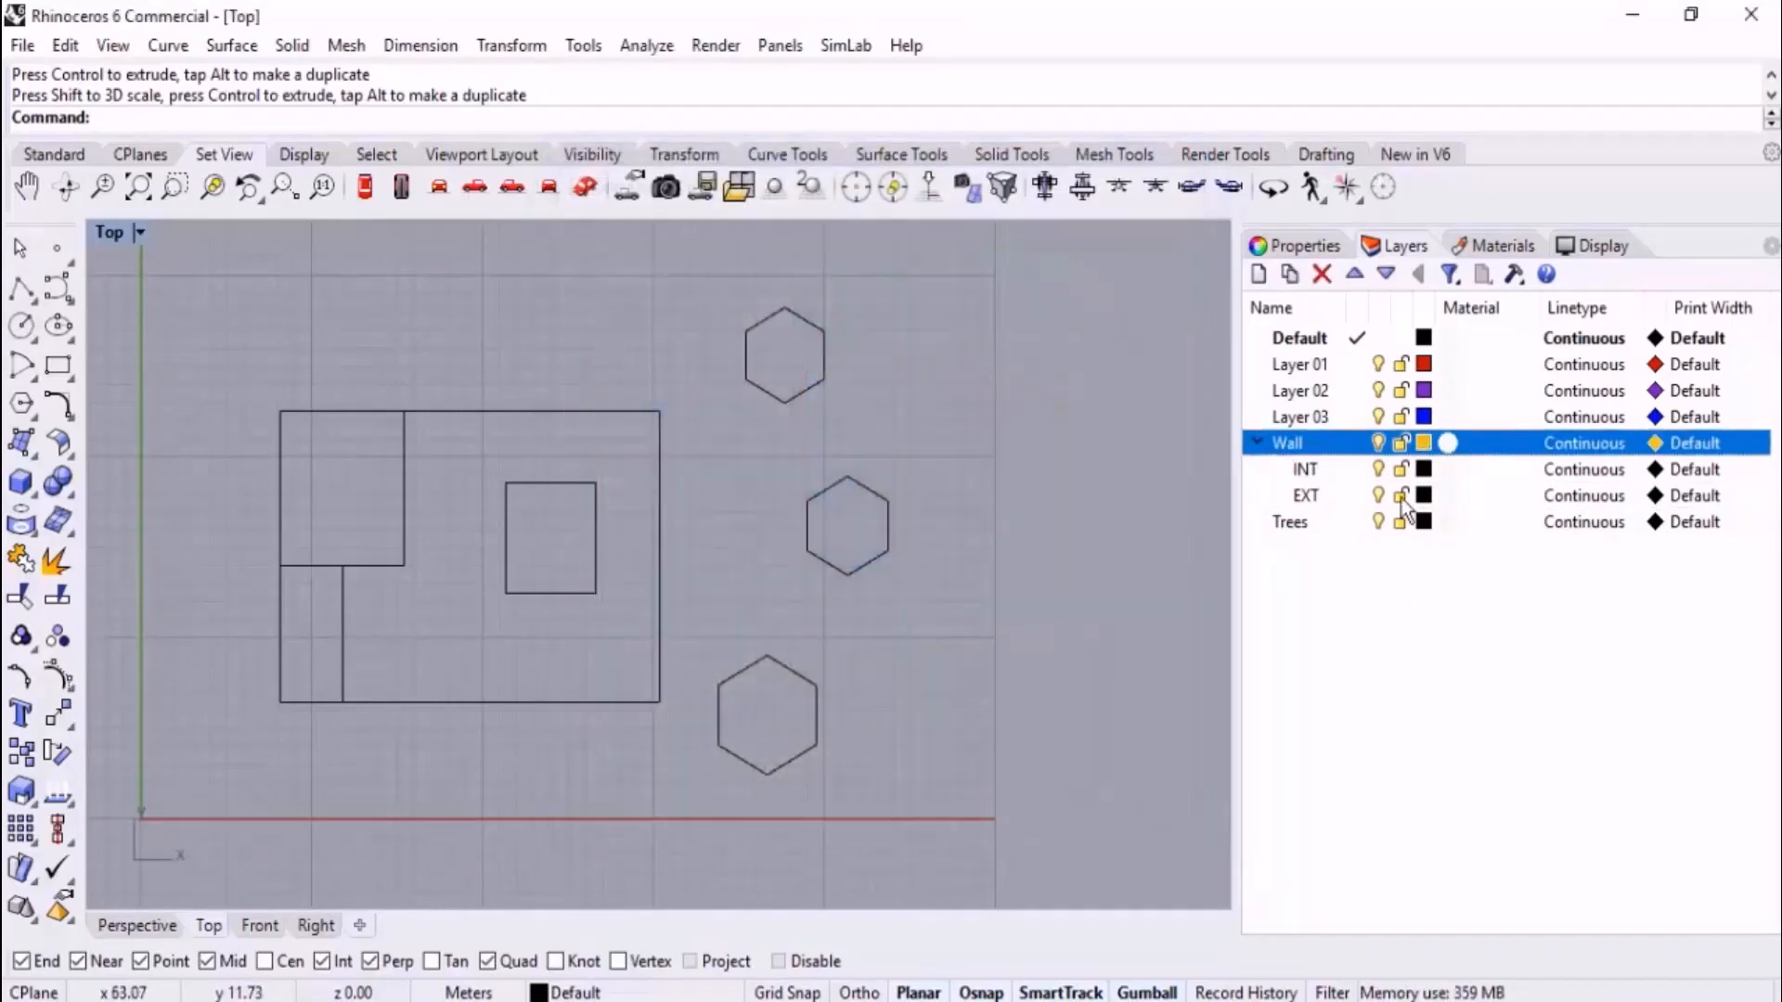
- Set the INT sublayer's color to Brown and the EXT sublayer's color to Dark Gray
left_click(1429, 470)
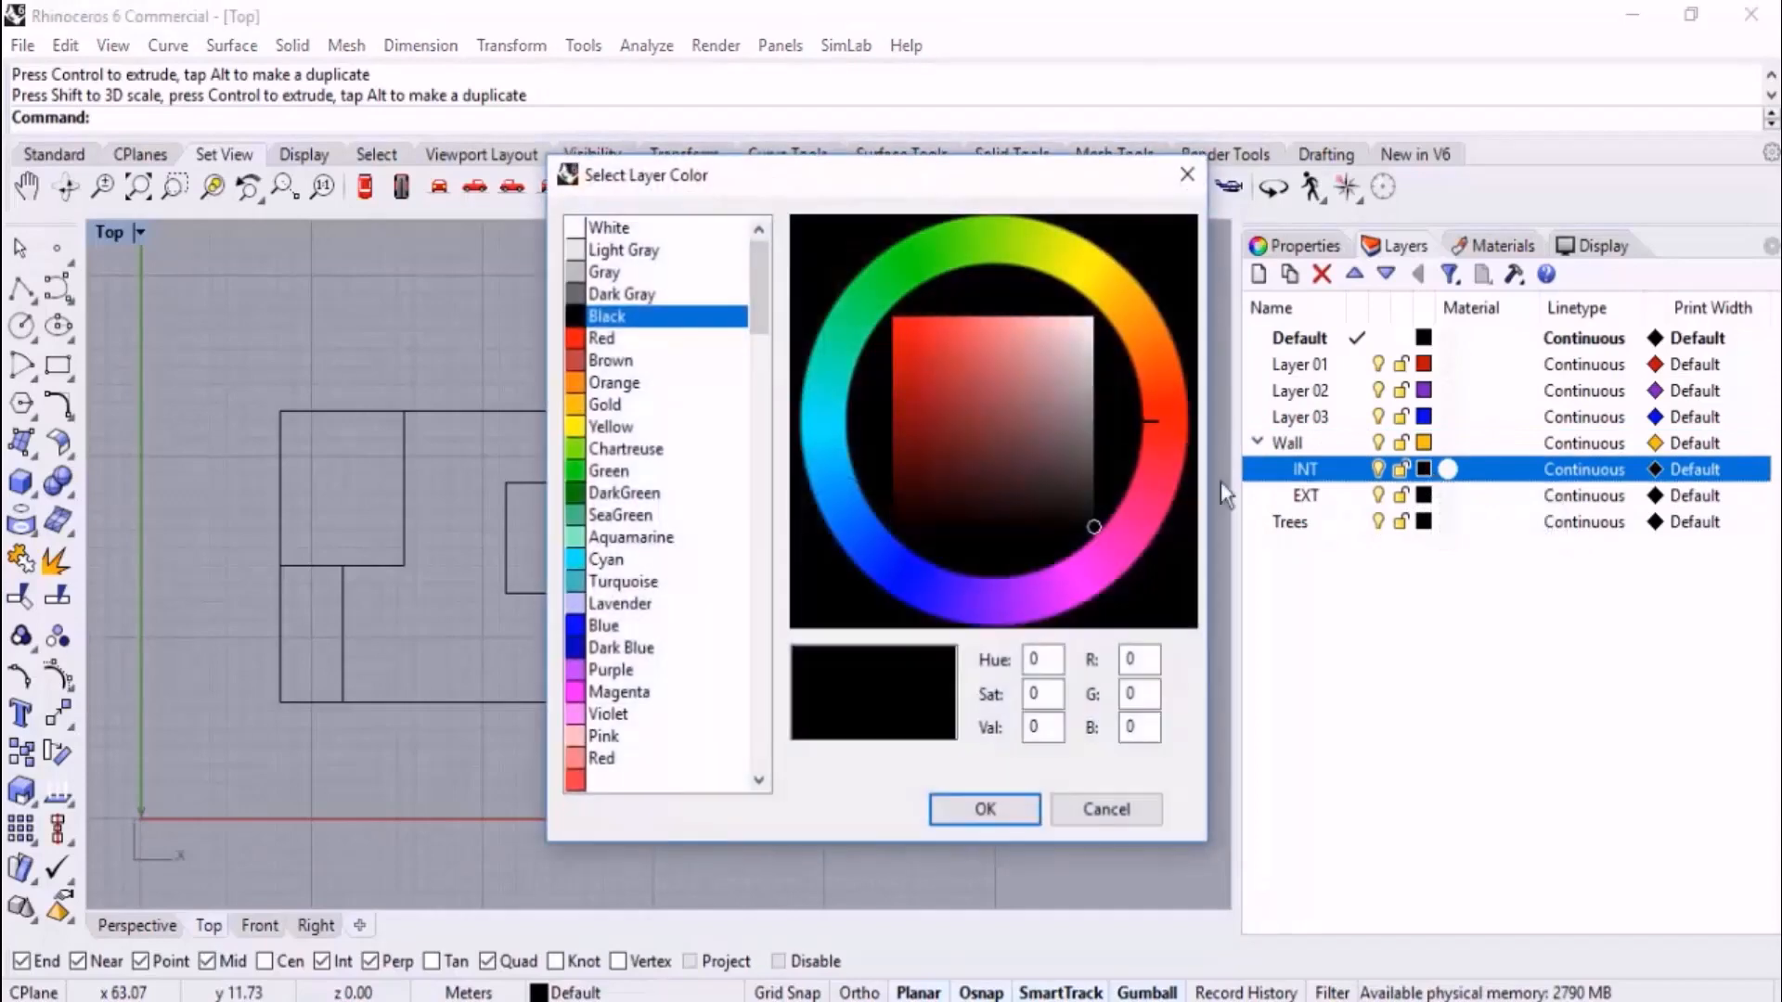
left_click(624, 361)
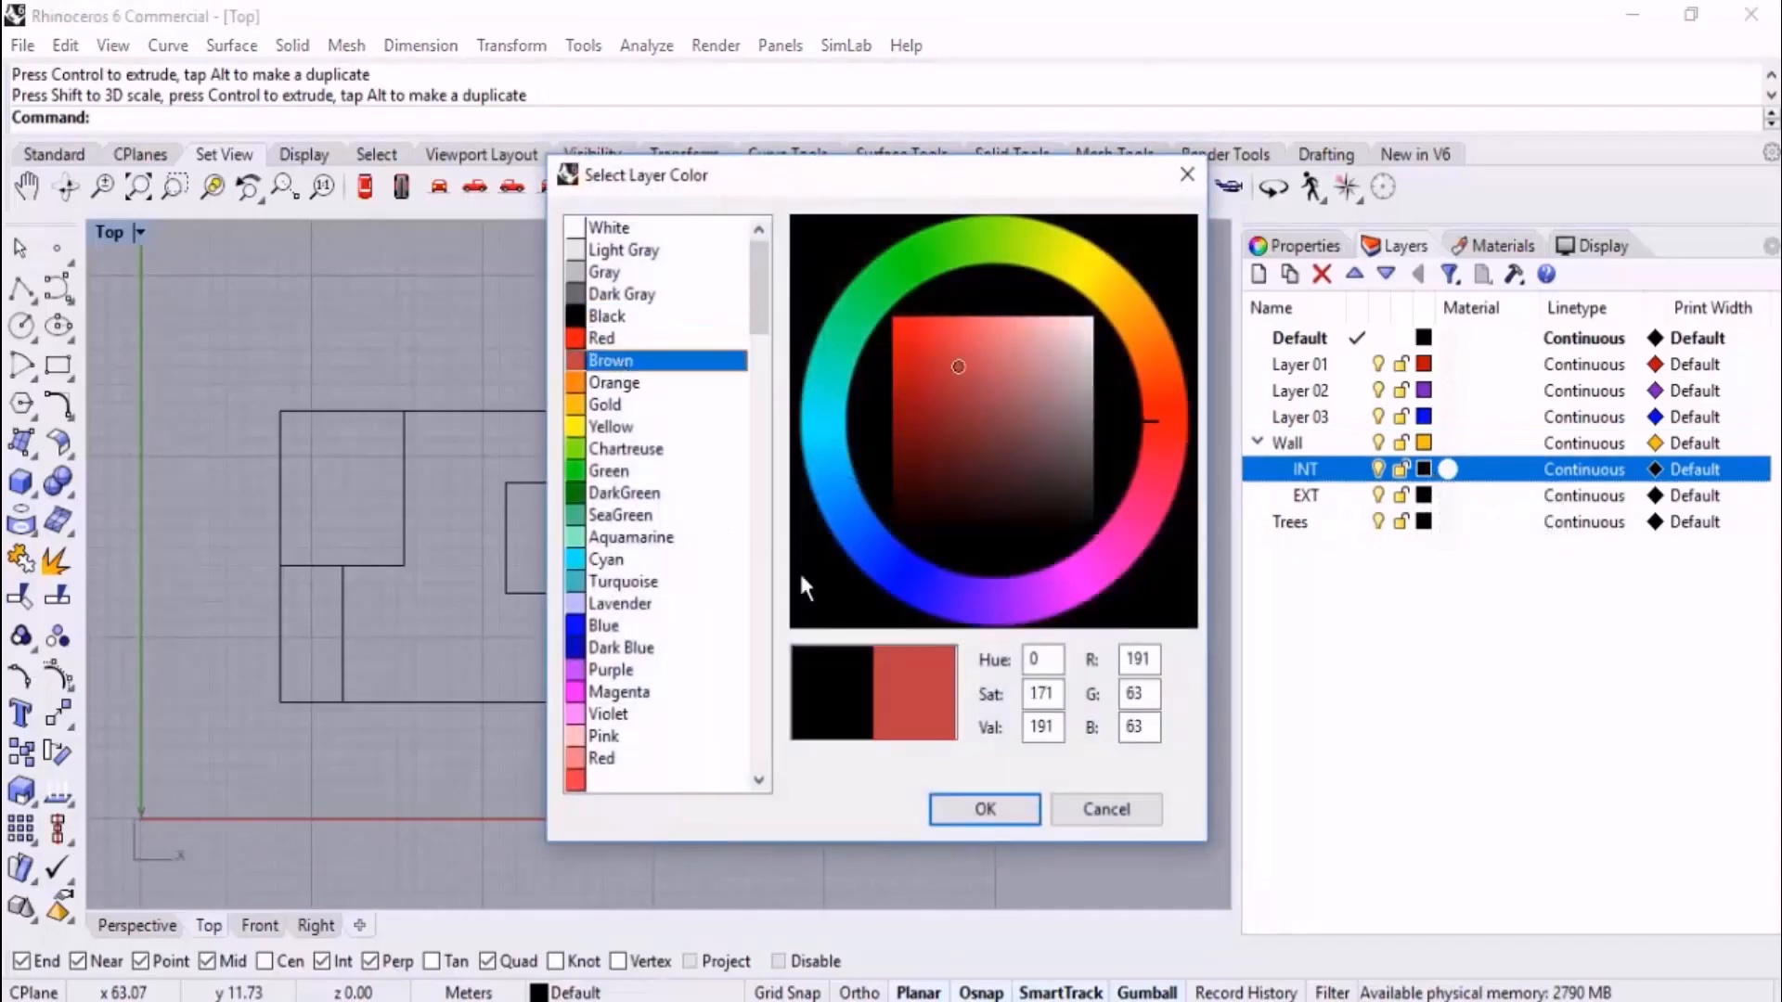
left_click(1003, 809)
left_click(1423, 496)
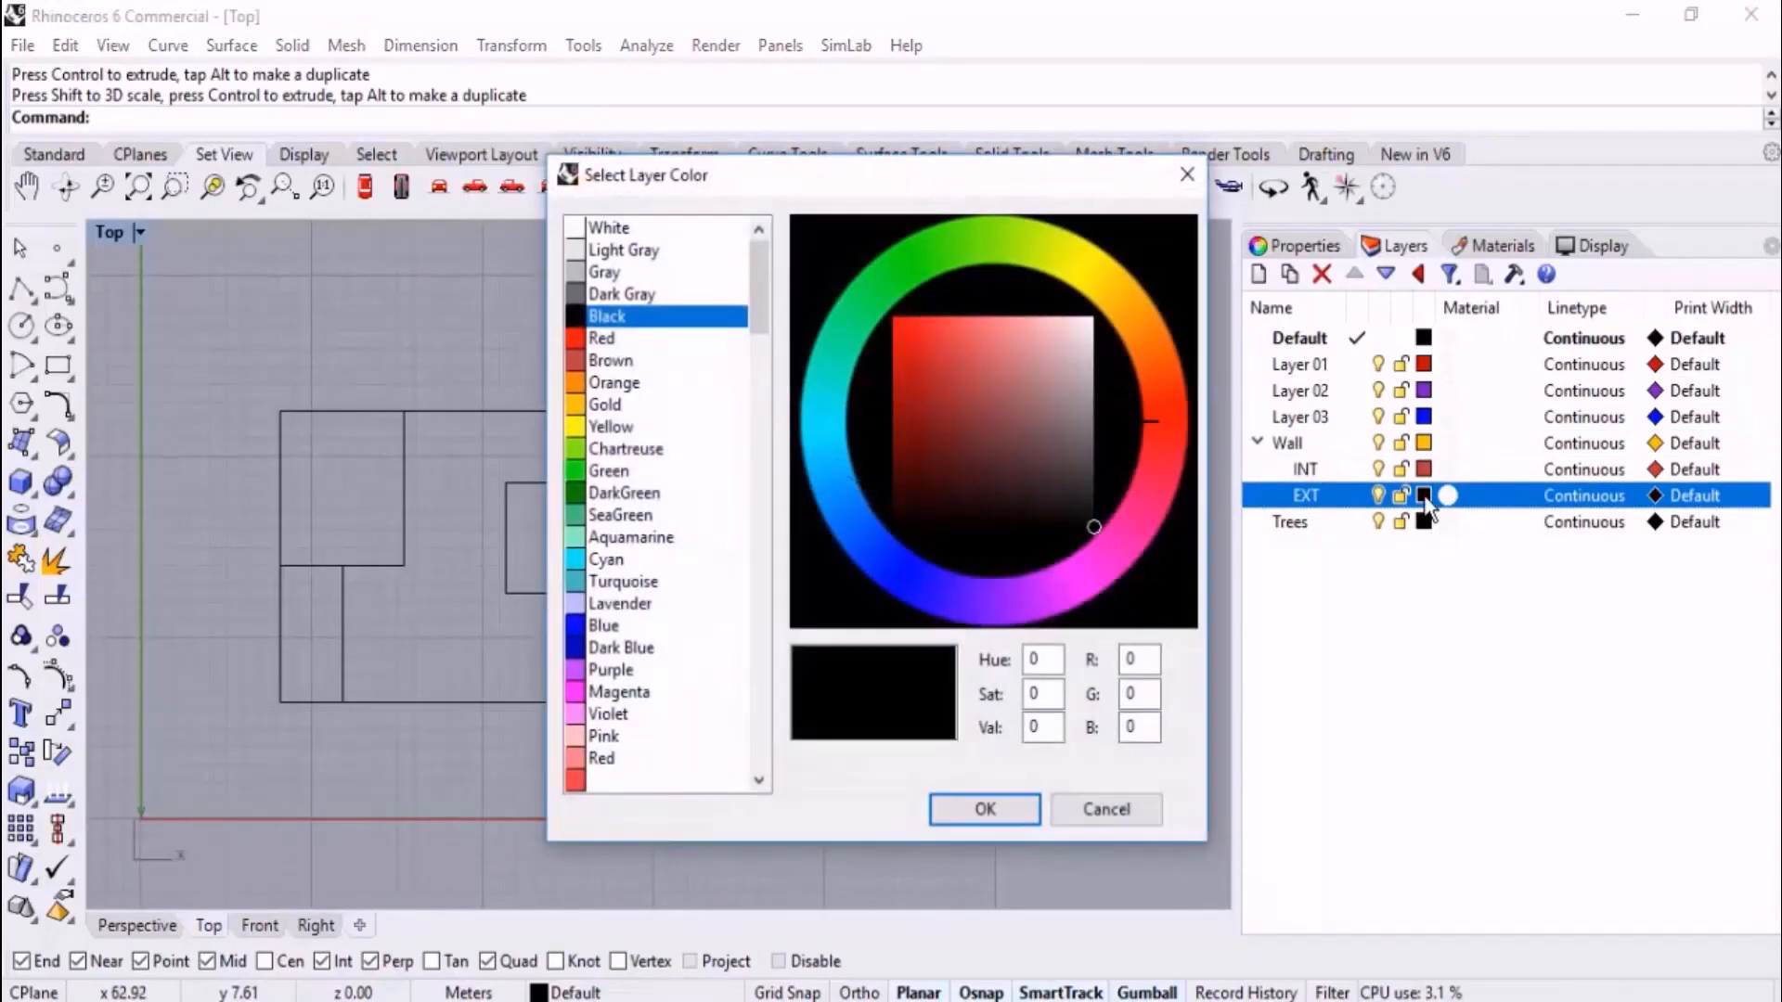
left_click(620, 293)
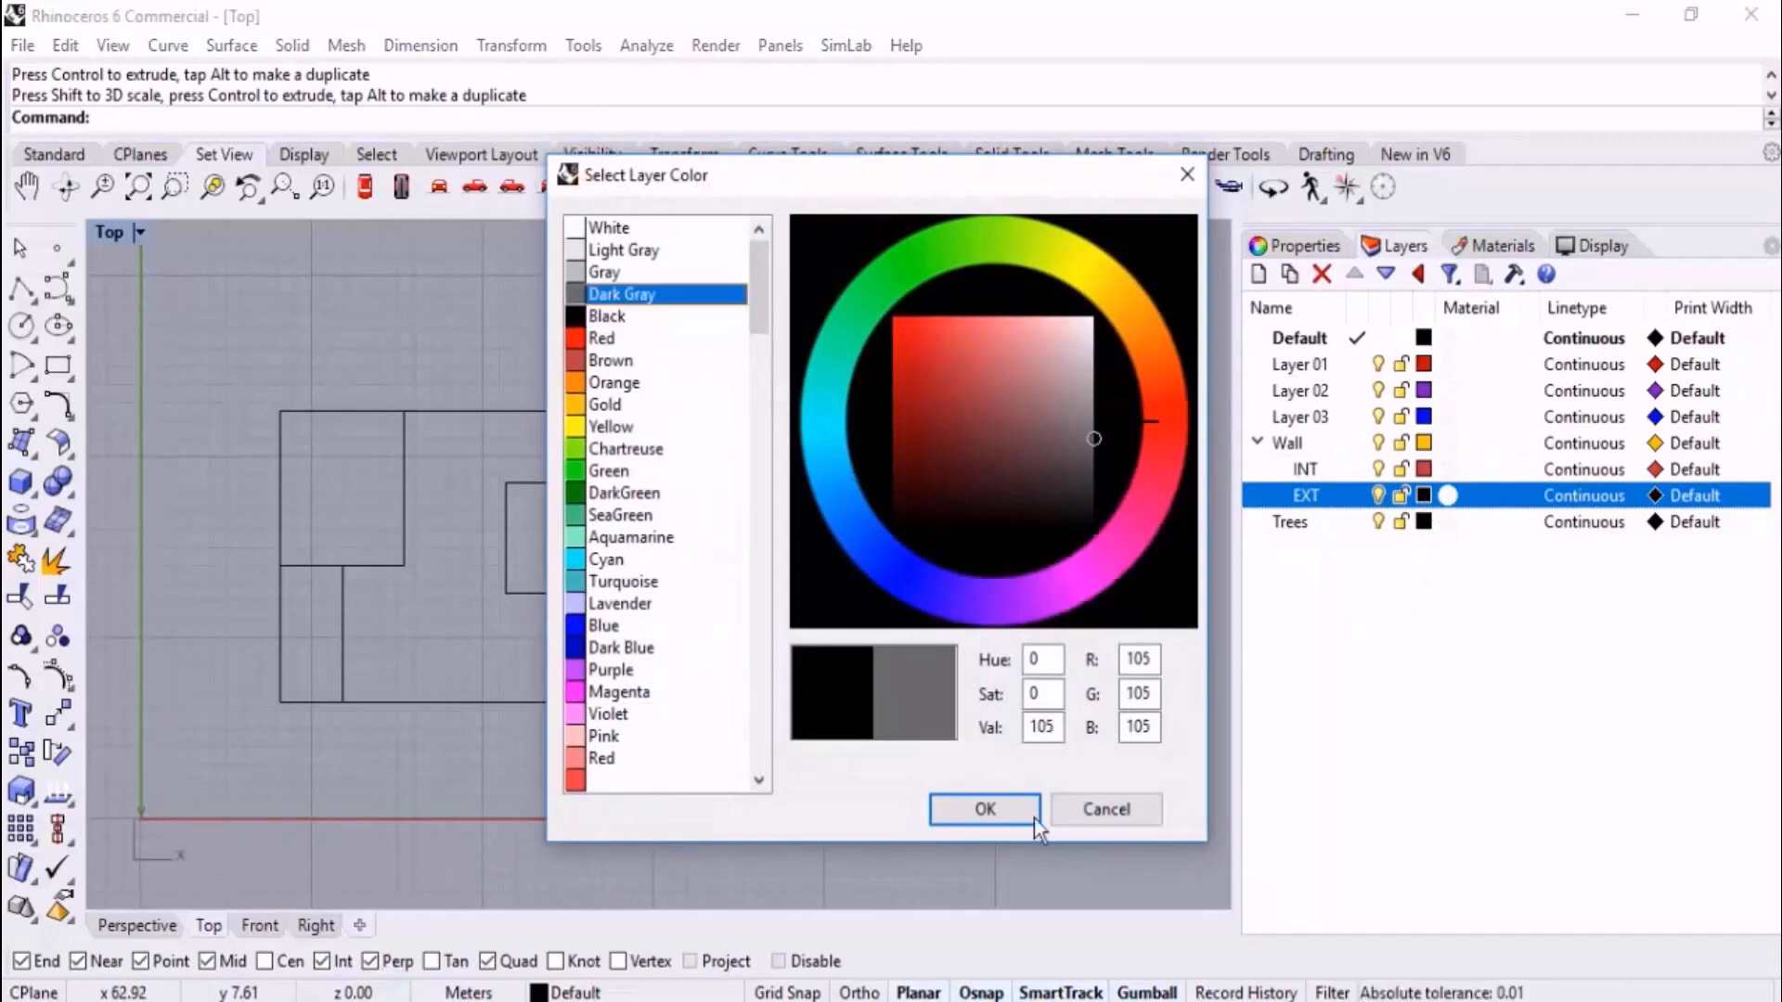
left_click(1007, 810)
left_click(1602, 707)
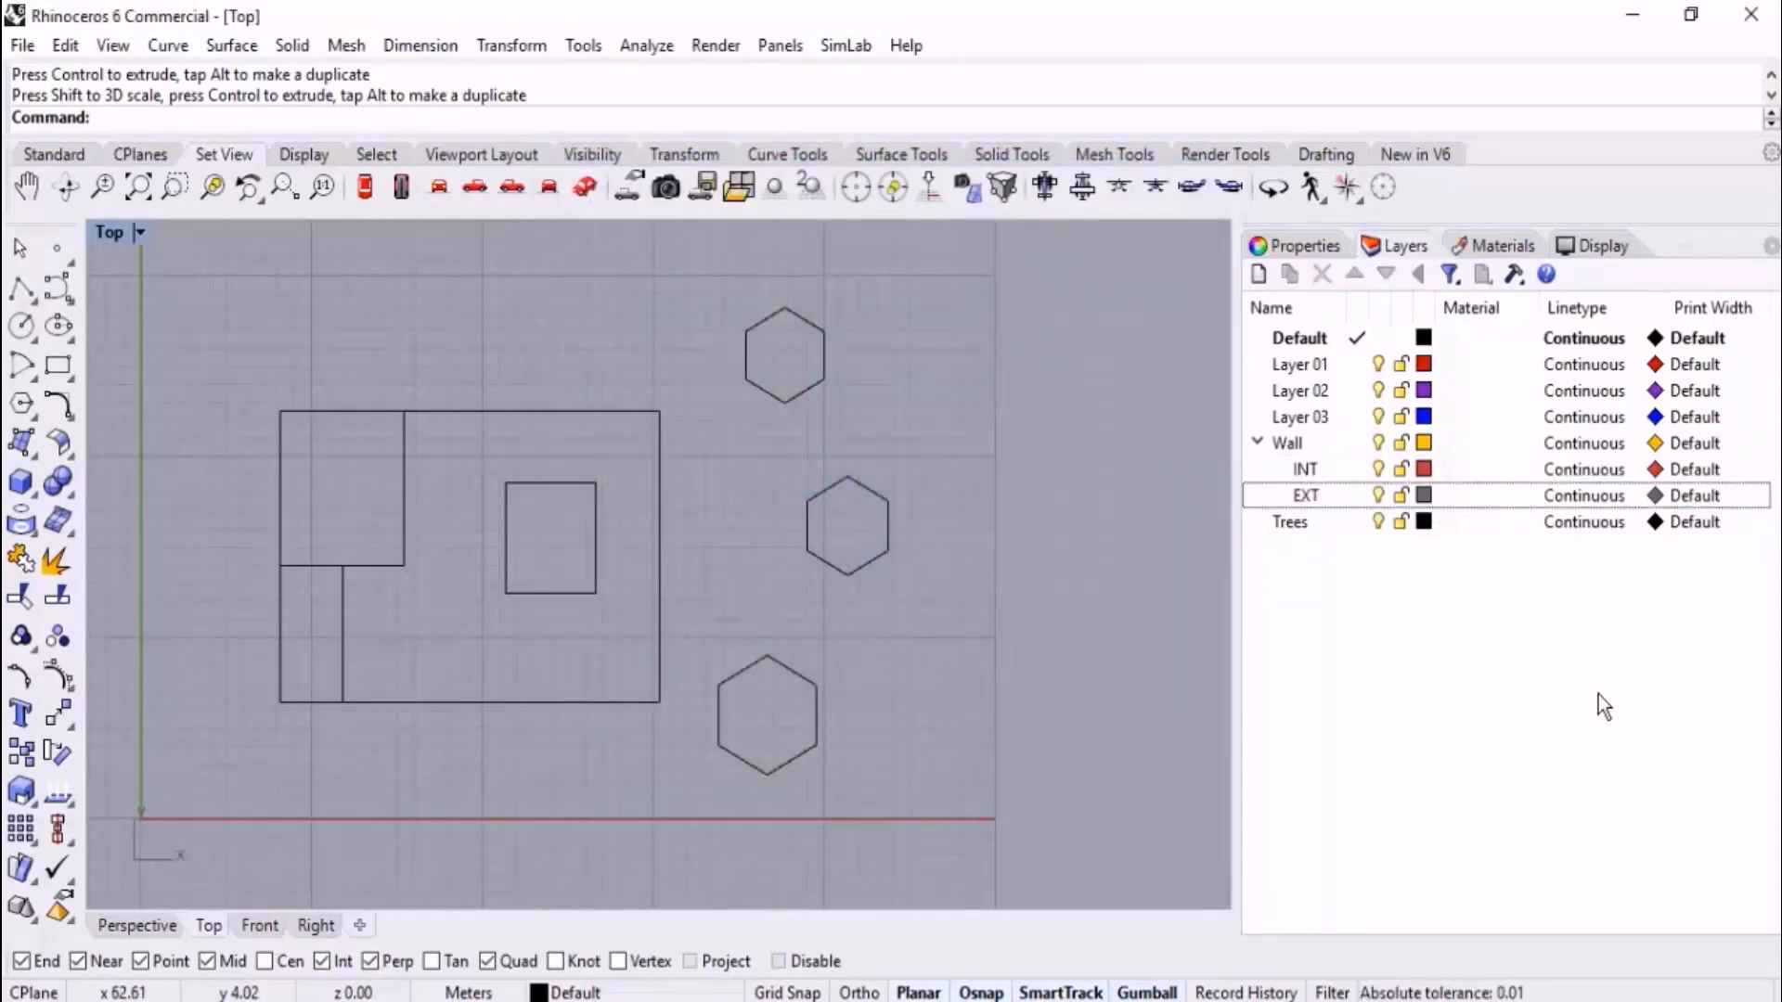
- Set the Trees layer's color to DarkGreen and keep Continuous as the Wall layer's linetype
left_click(1423, 522)
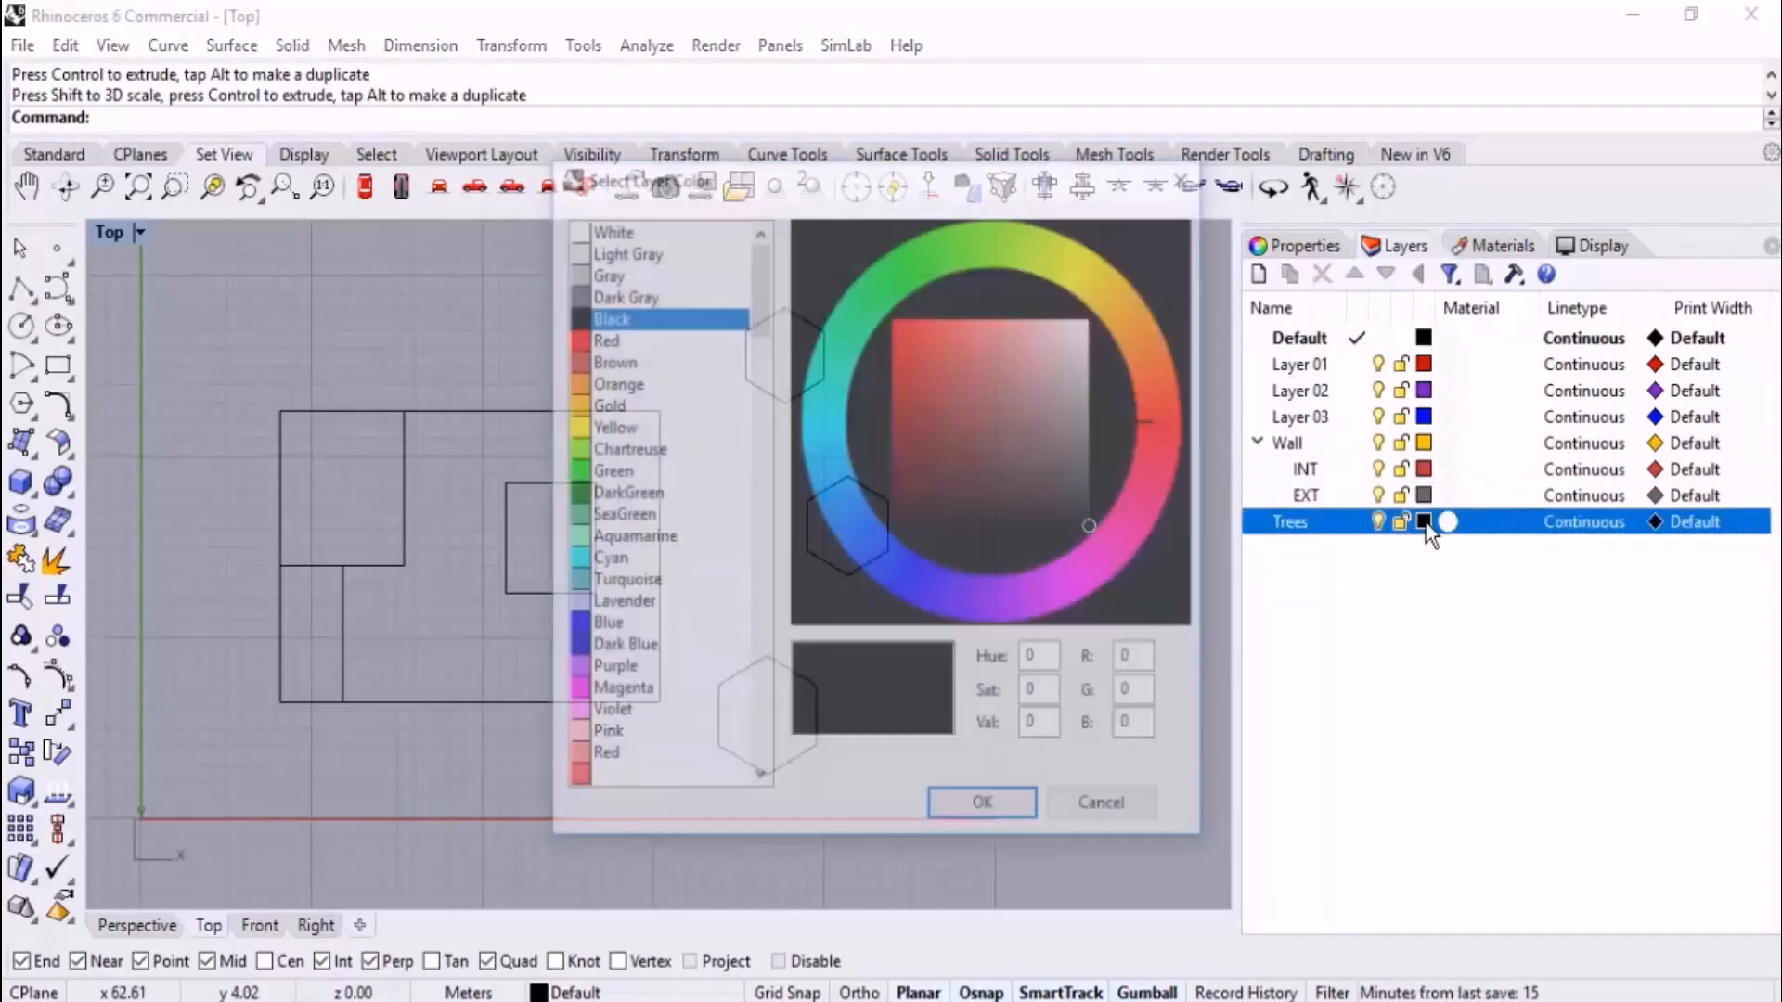
left_click(626, 493)
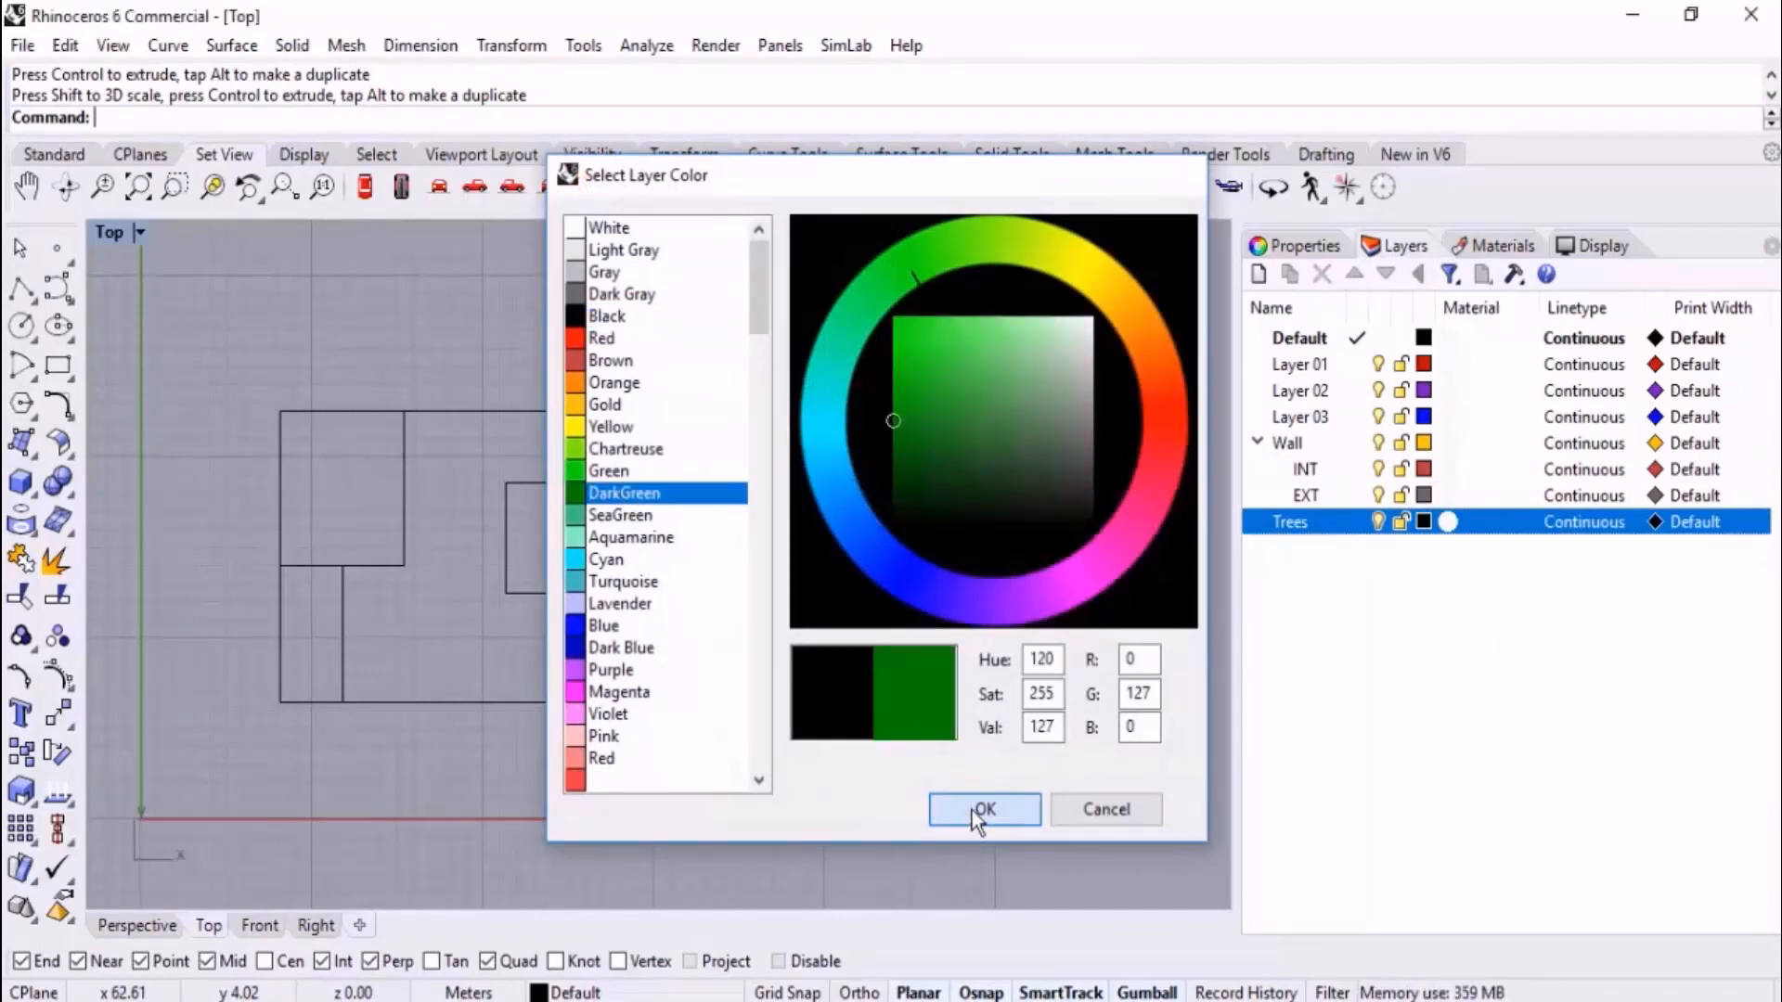
left_click(983, 809)
left_click(1576, 706)
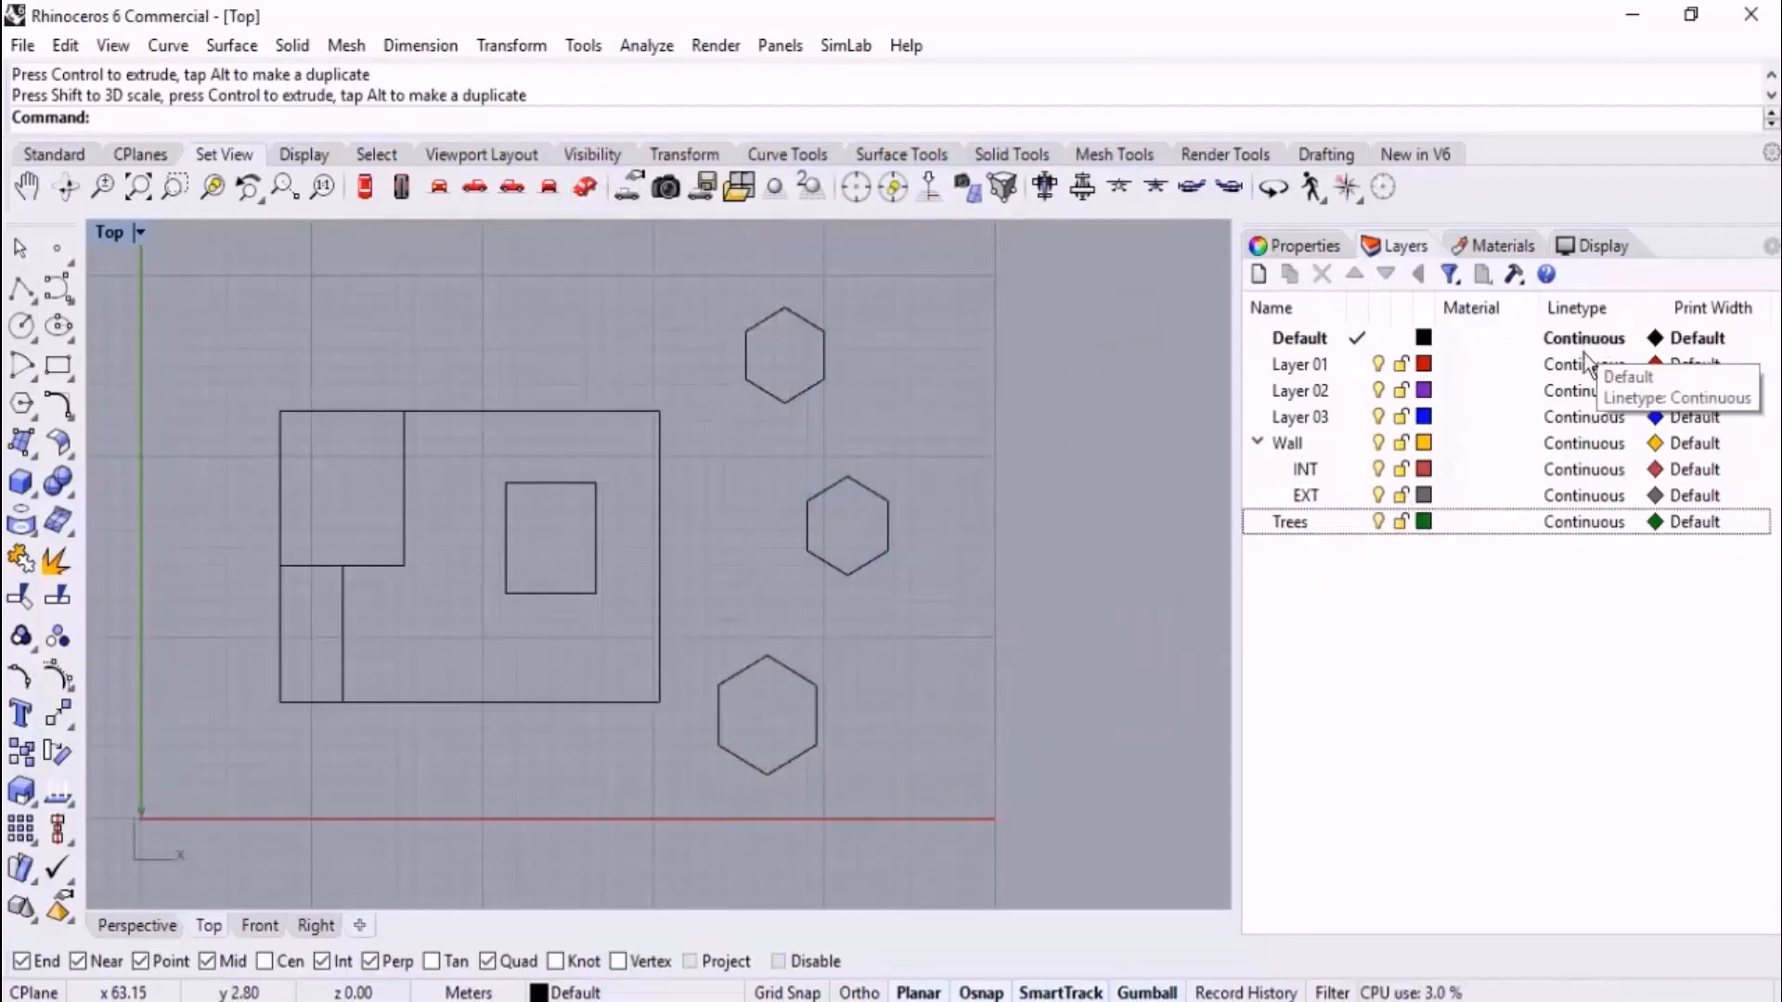
left_click(1595, 448)
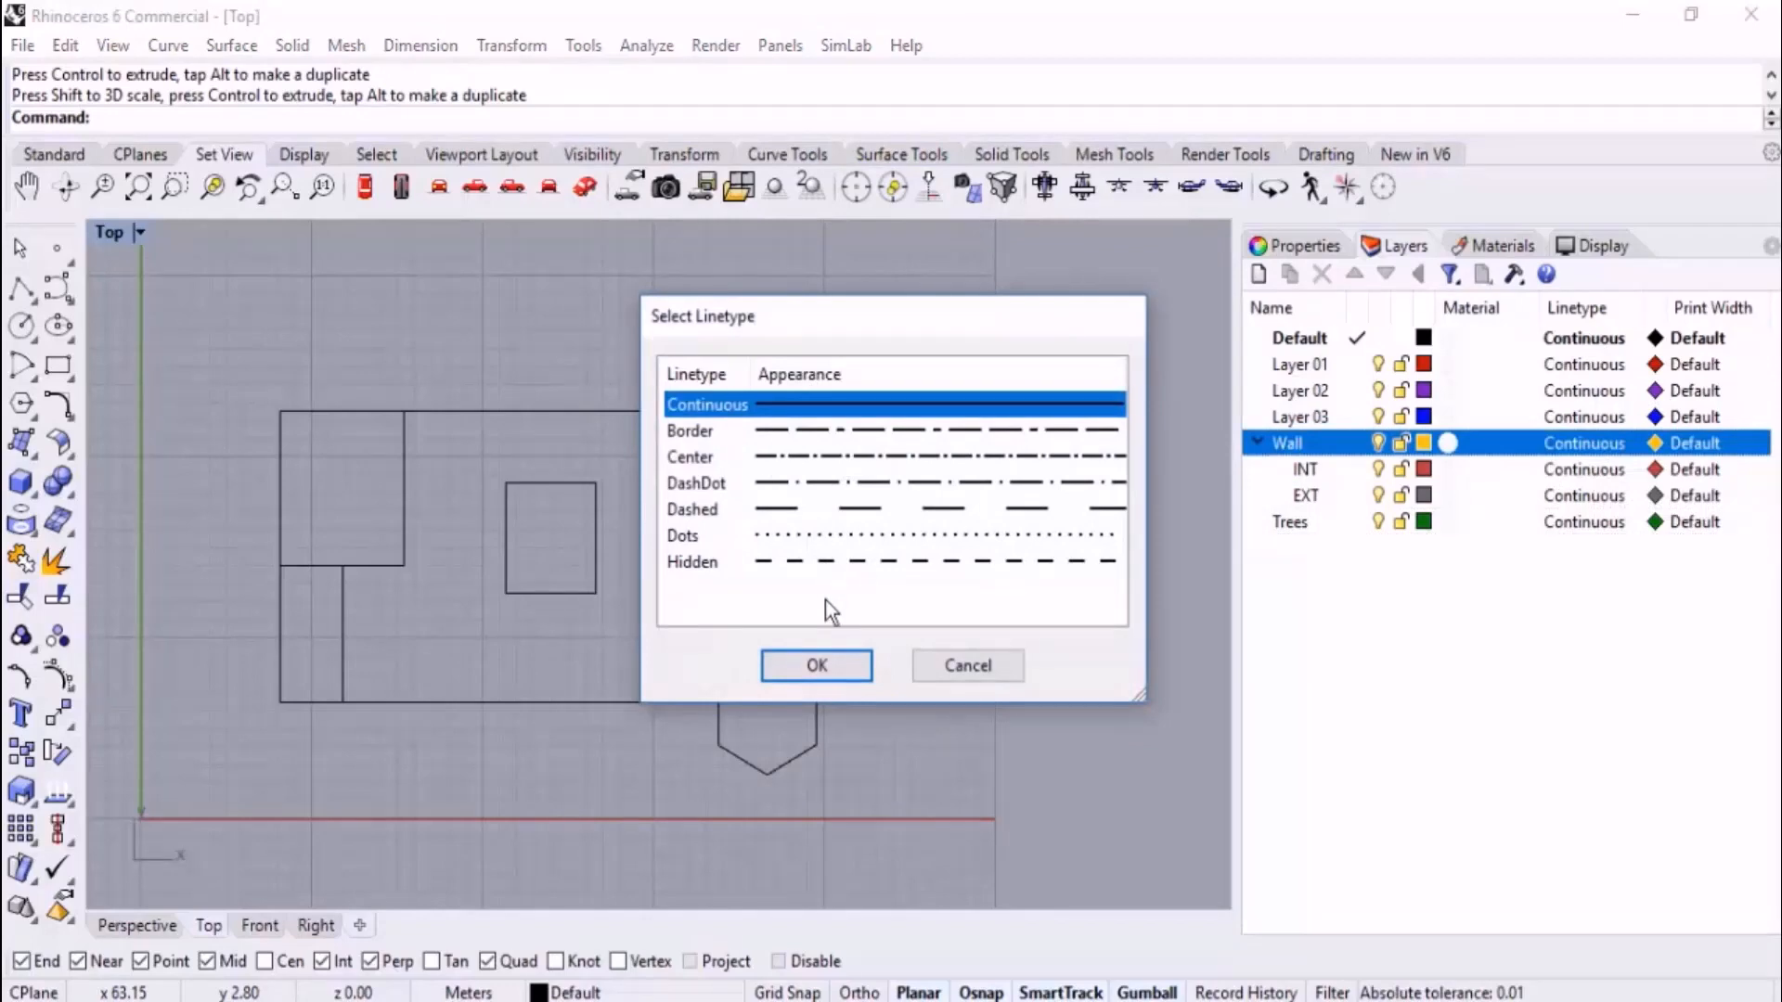
left_click(846, 666)
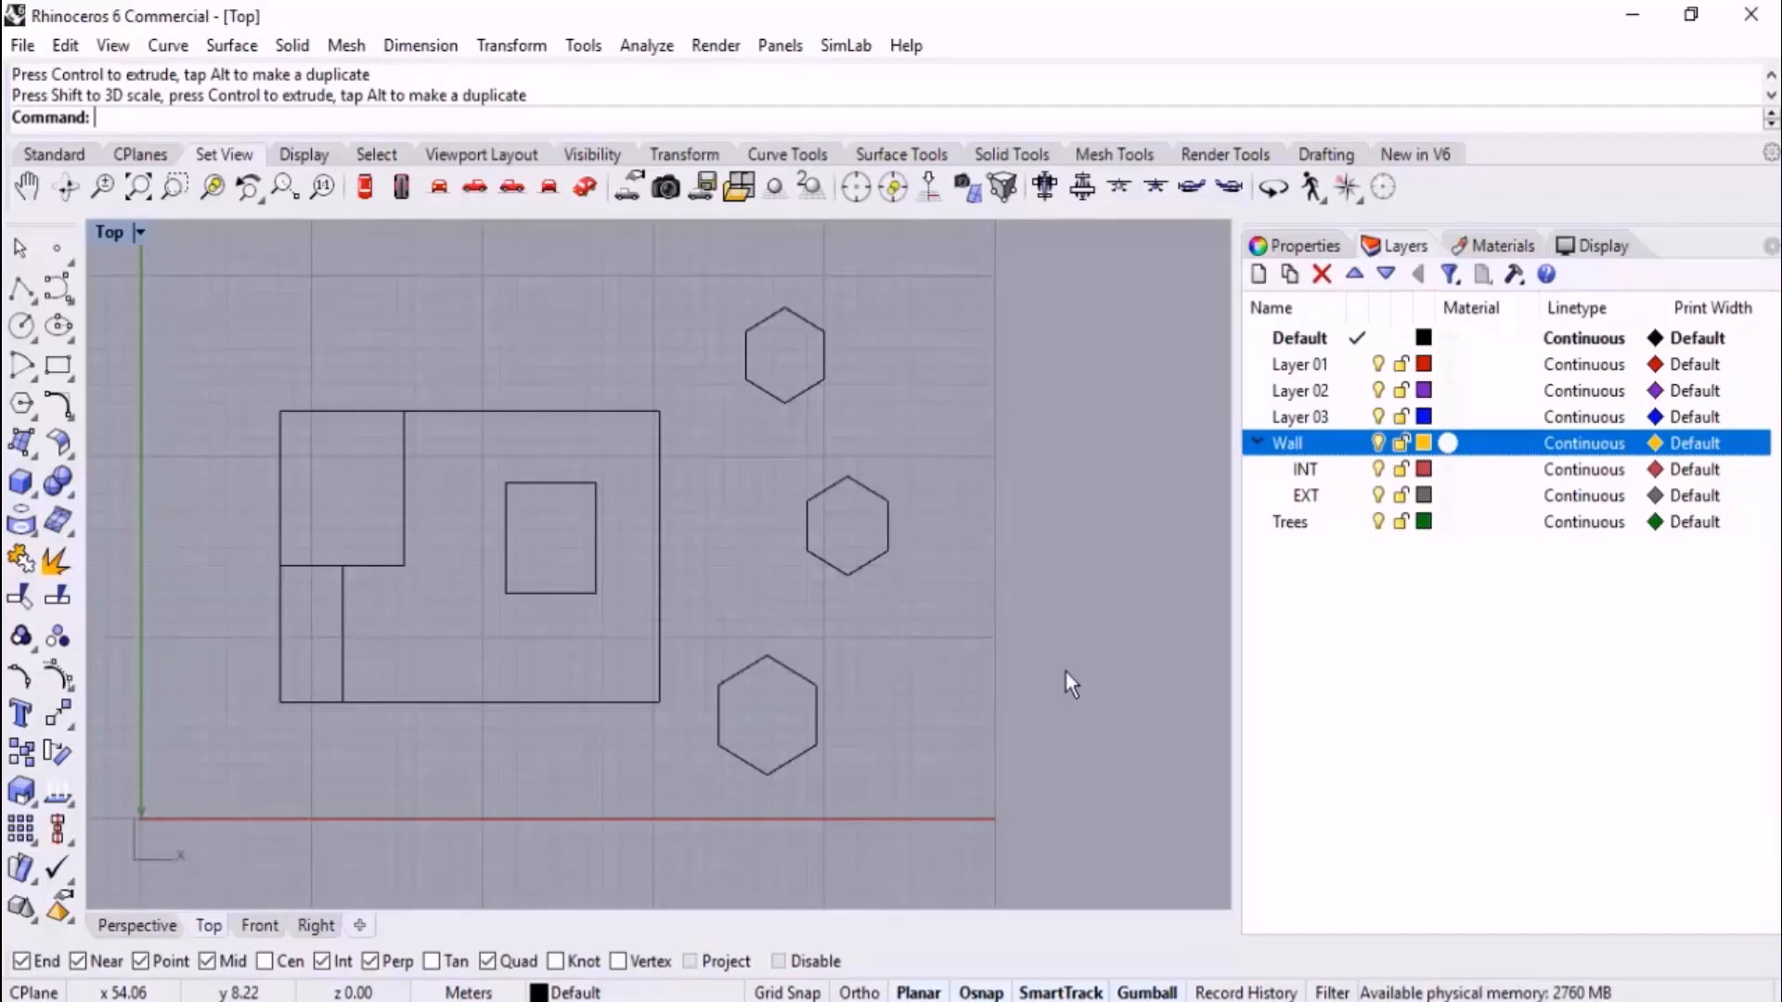
- Move the building's outer rectangle and its two inner partition curves to the EXT layer
right_click_drag(477, 566, 525, 525)
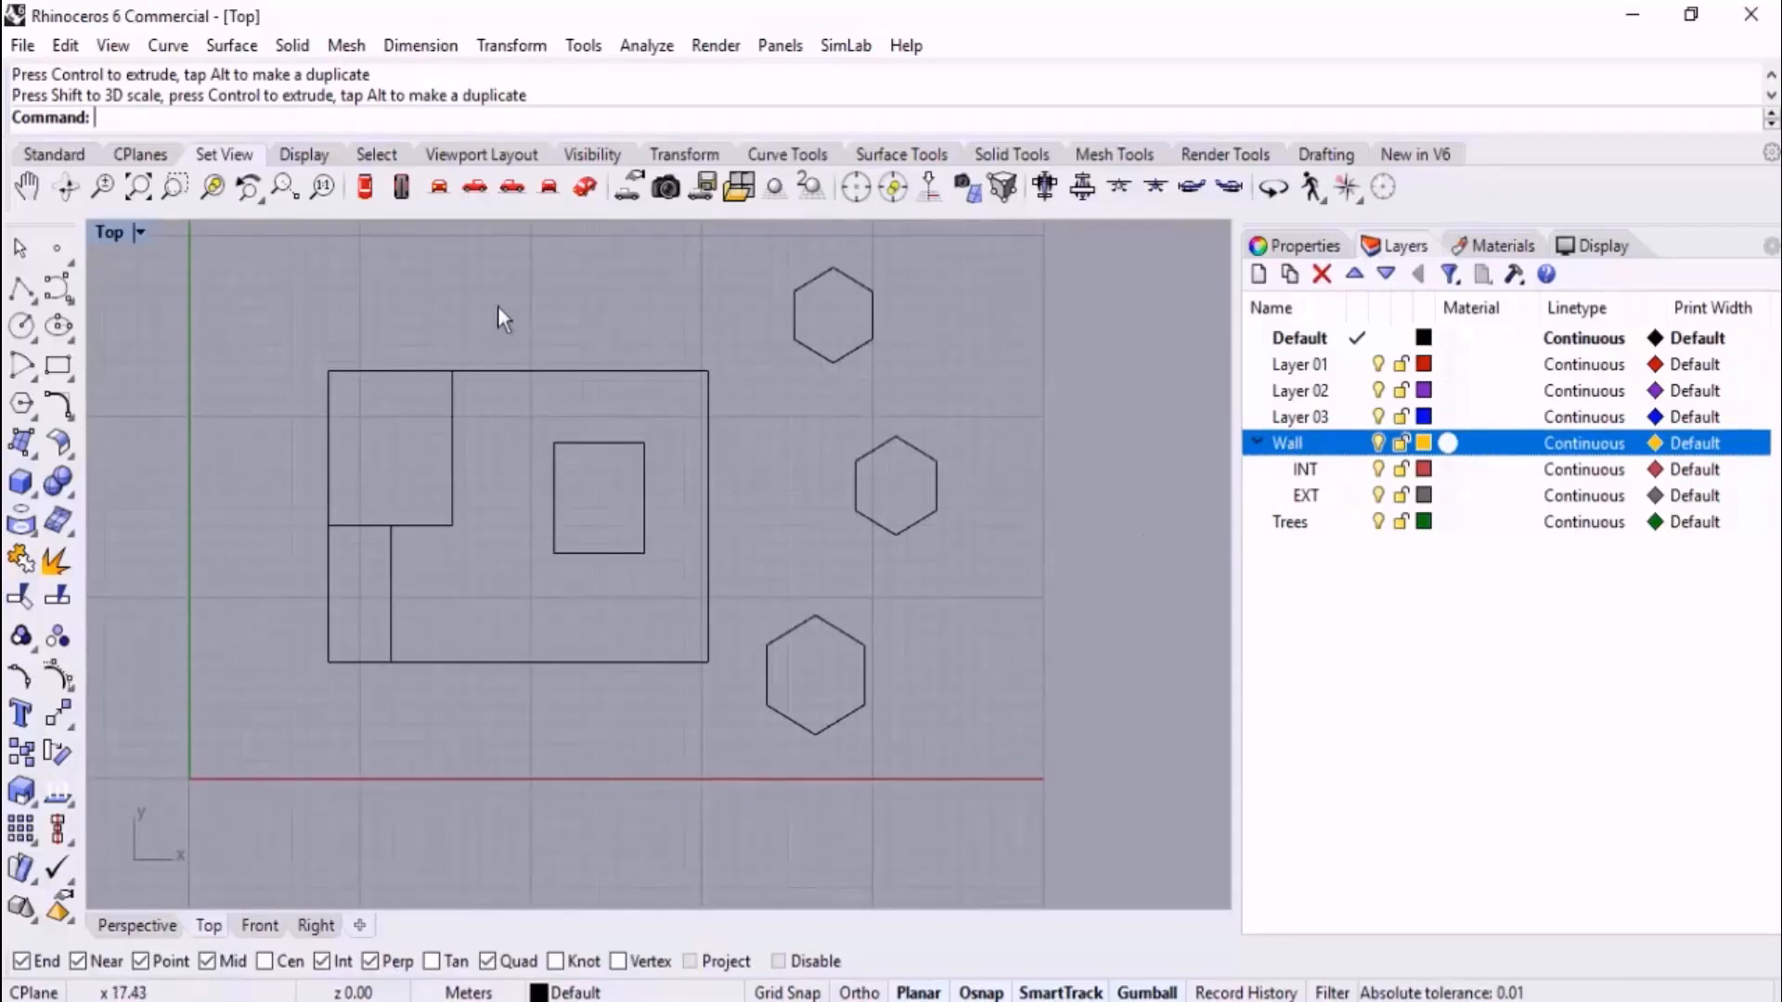
left_click_drag(497, 304, 264, 722)
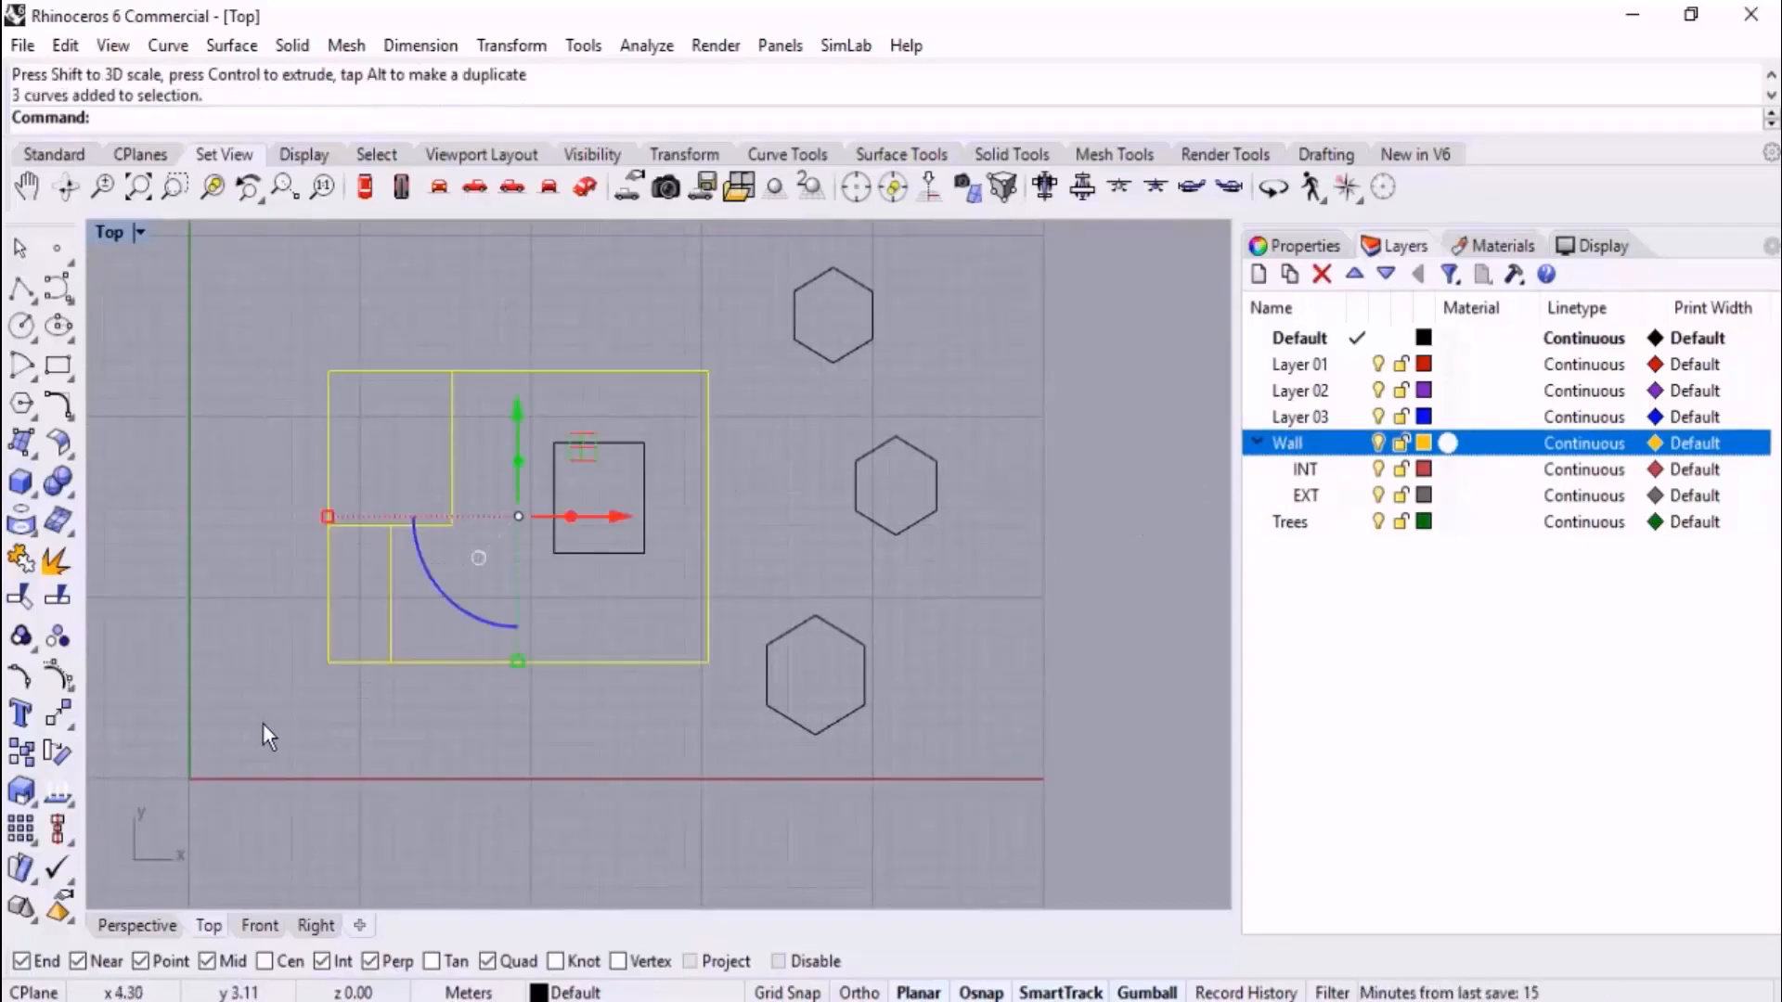
left_click(640, 992)
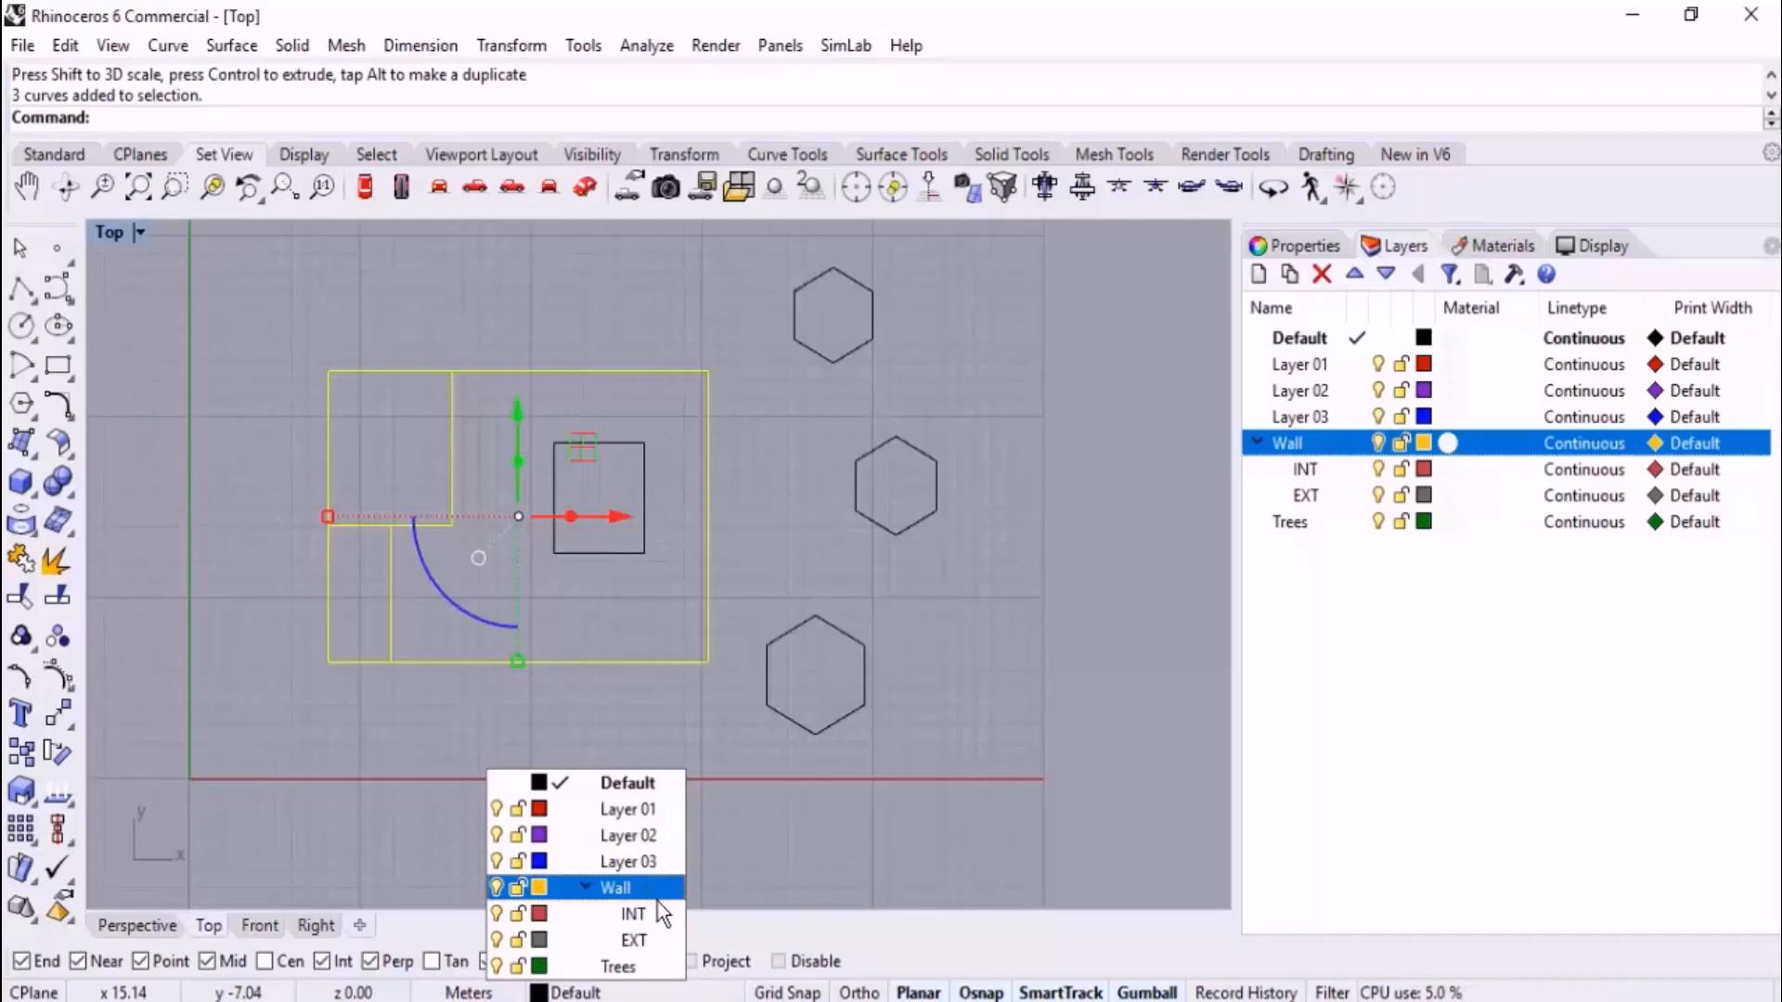
left_click(663, 953)
key("Escape")
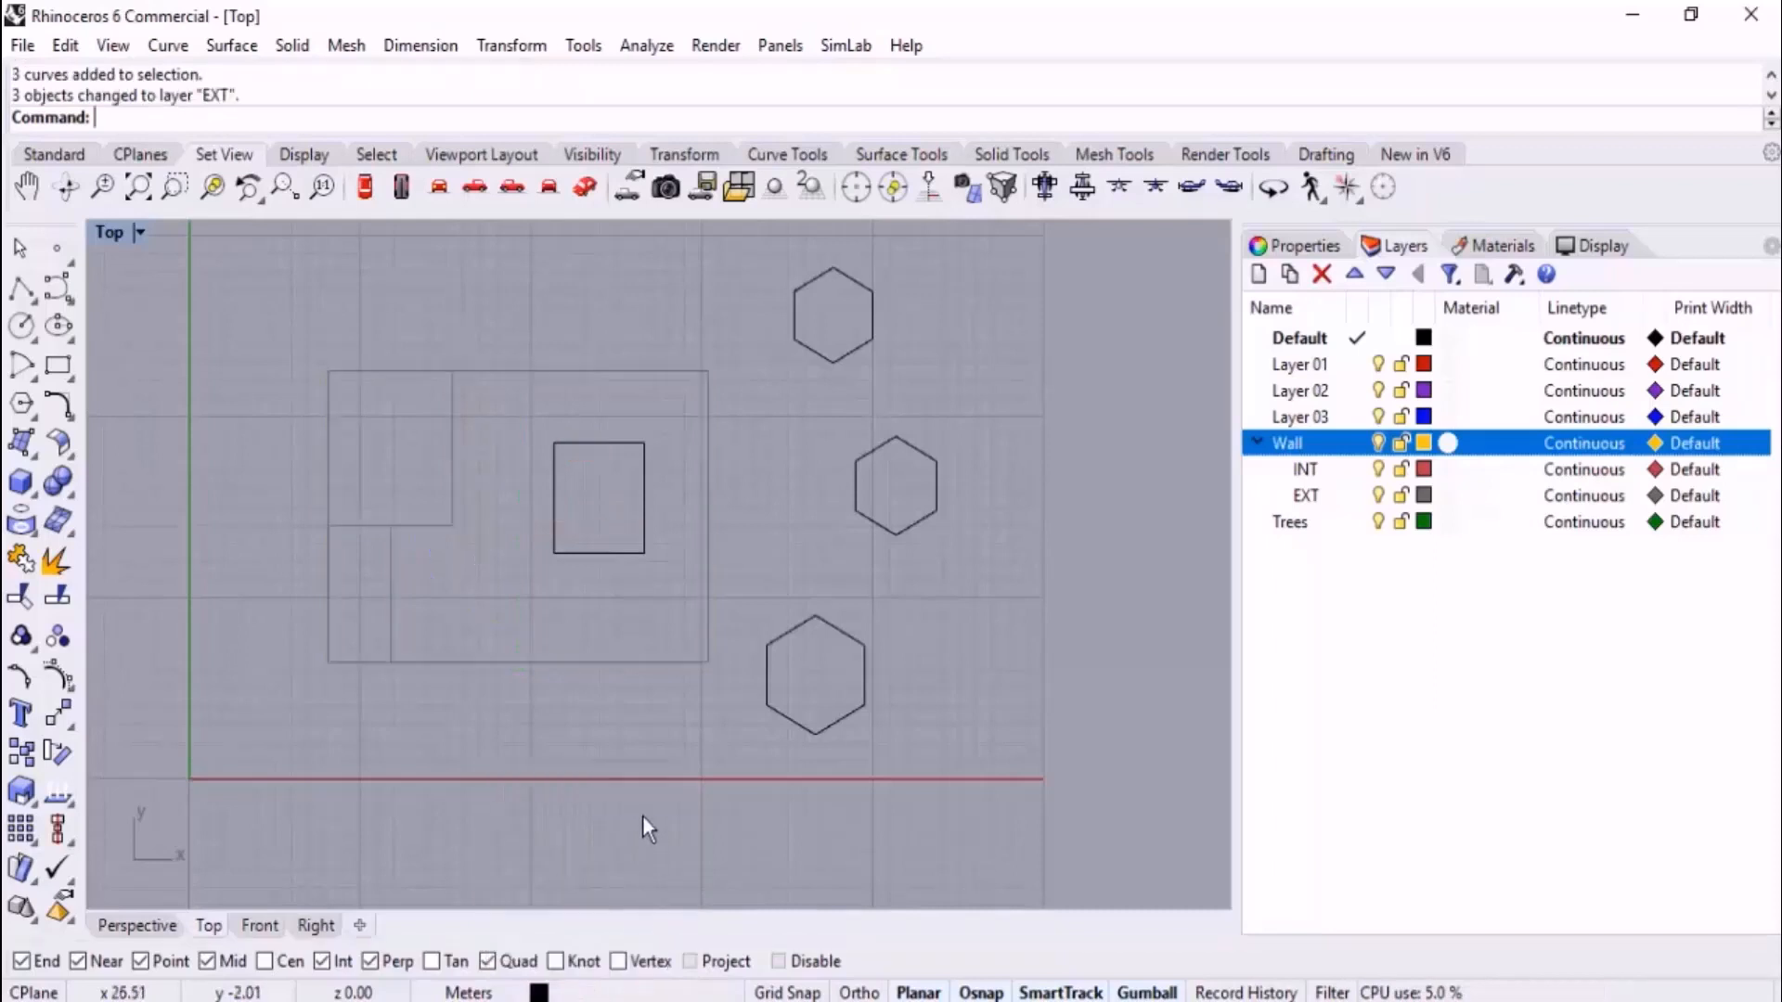
- Reassign the two inner partition curves of the building to the INT layer
scroll(509, 455, "up", 3)
left_click_drag(530, 464, 353, 583)
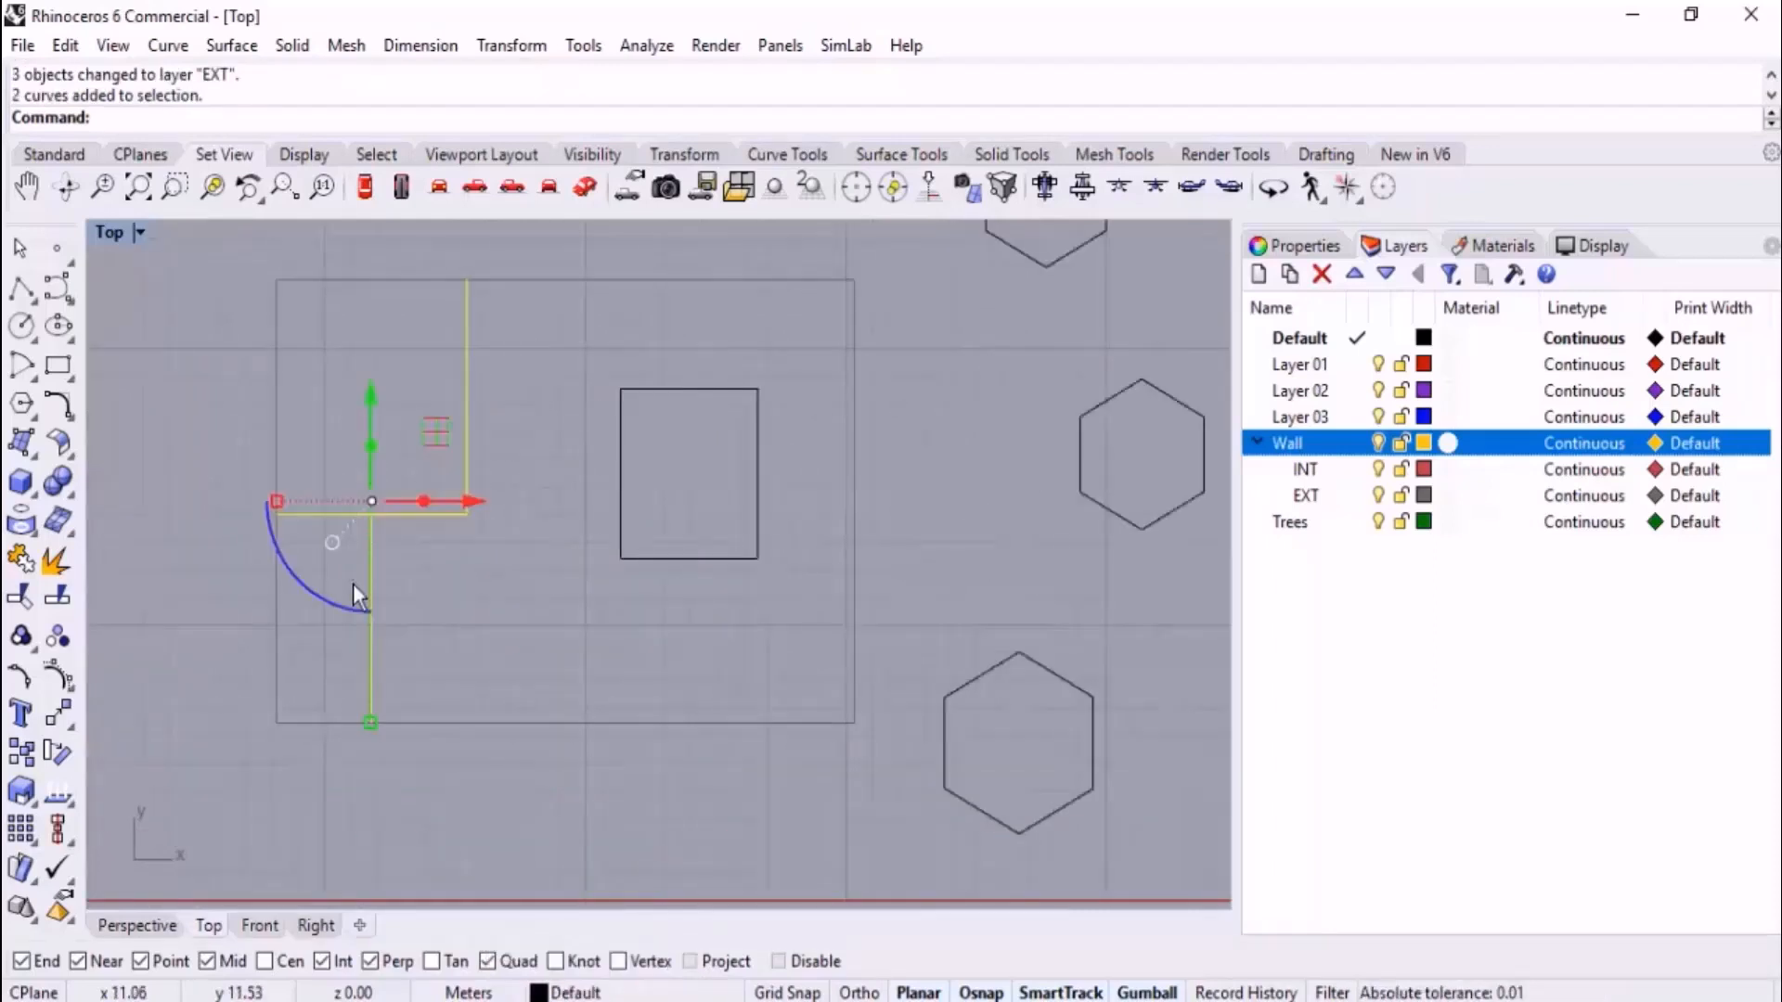
left_click(598, 992)
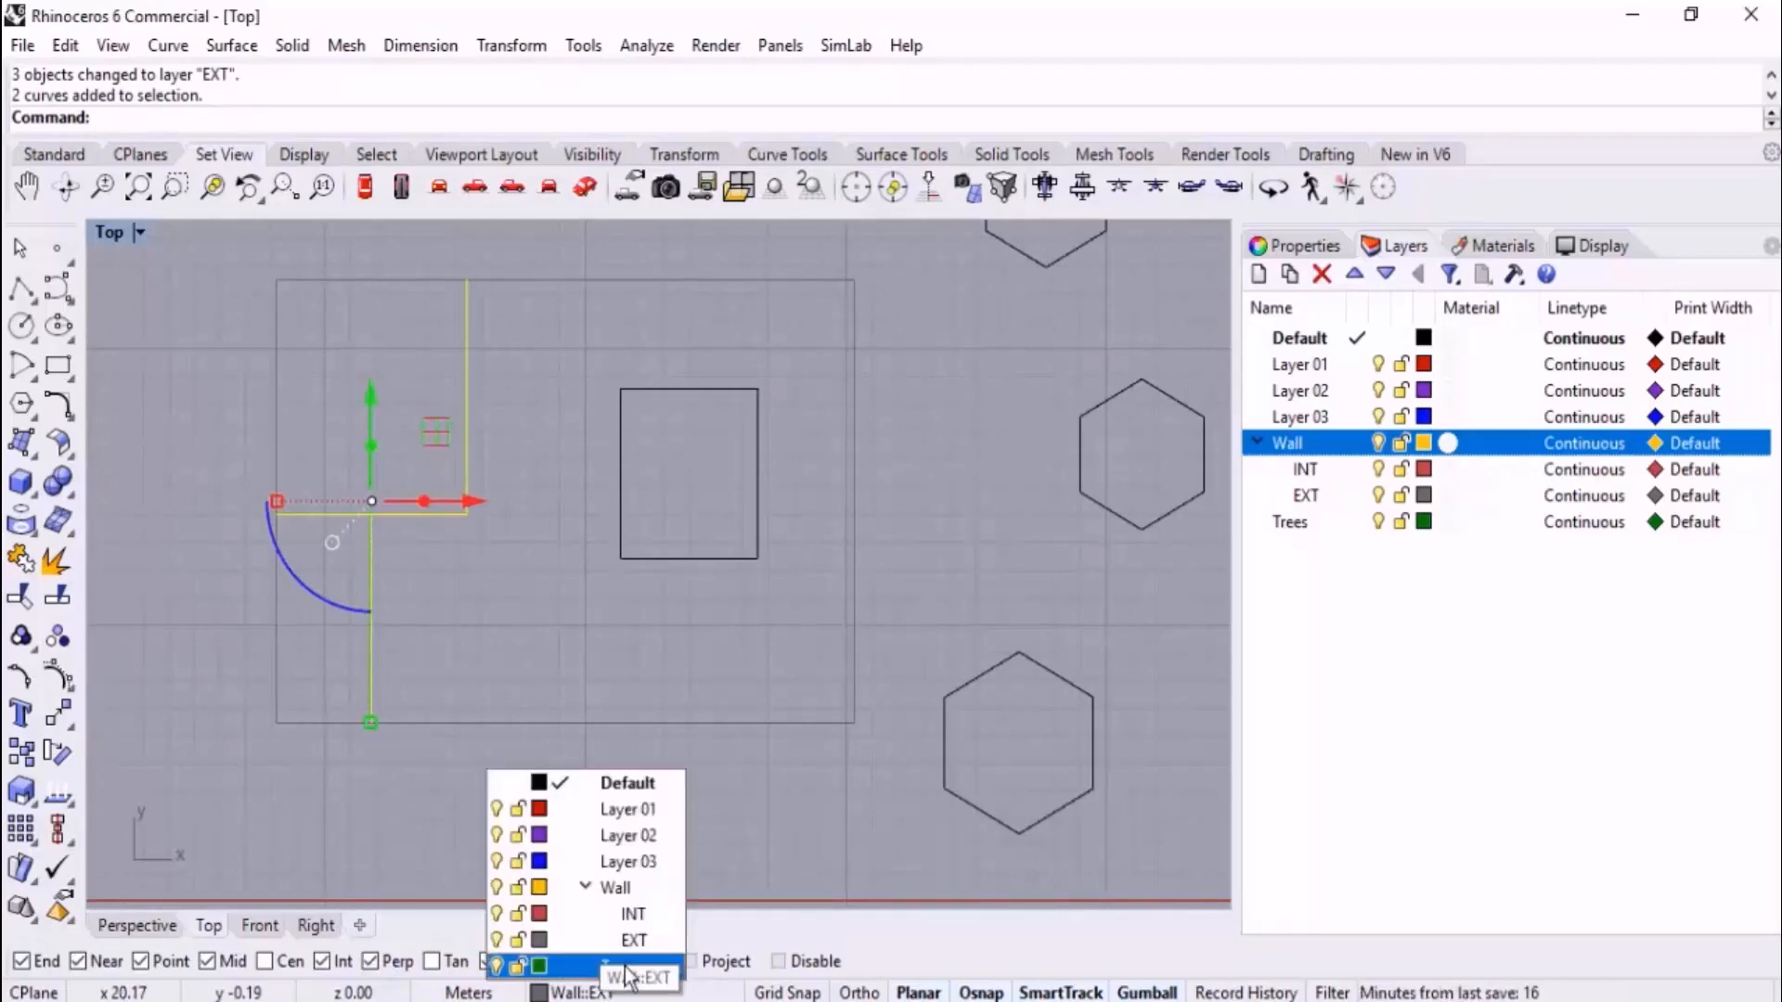
left_click(594, 907)
key("Escape")
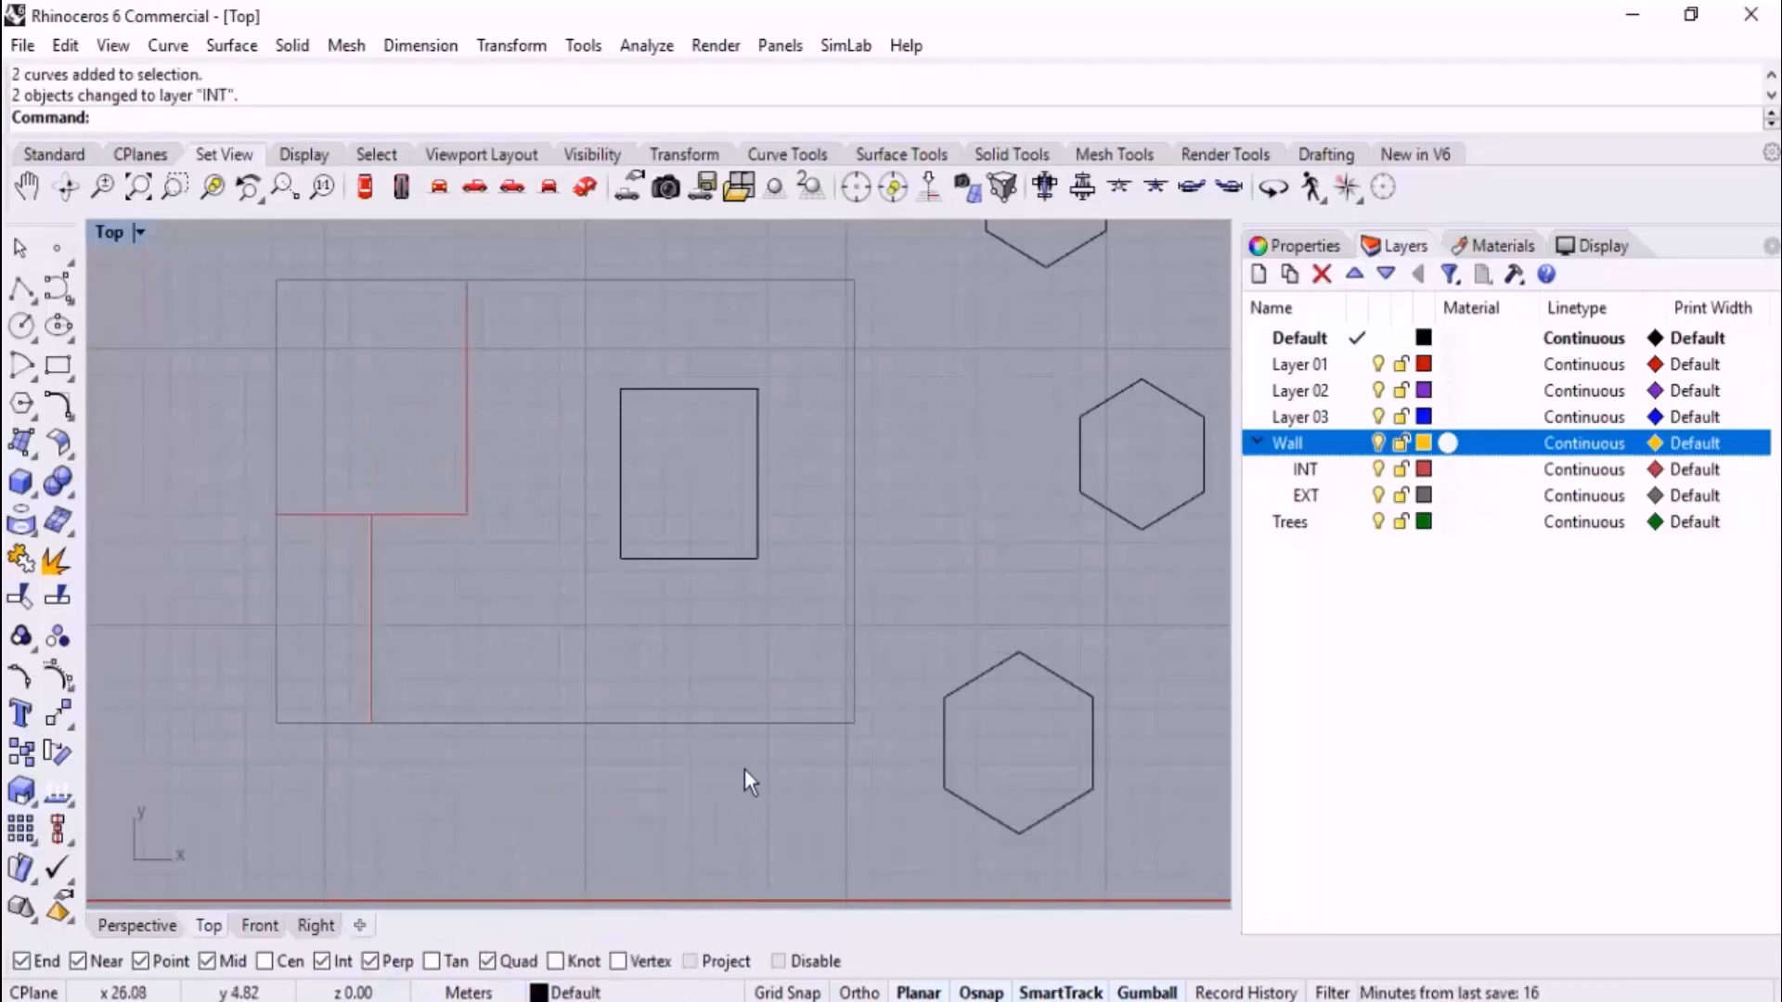
- Move the three hexagons beside the building to the Trees layer
scroll(488, 599, "down", 3)
scroll(654, 589, "down", 2)
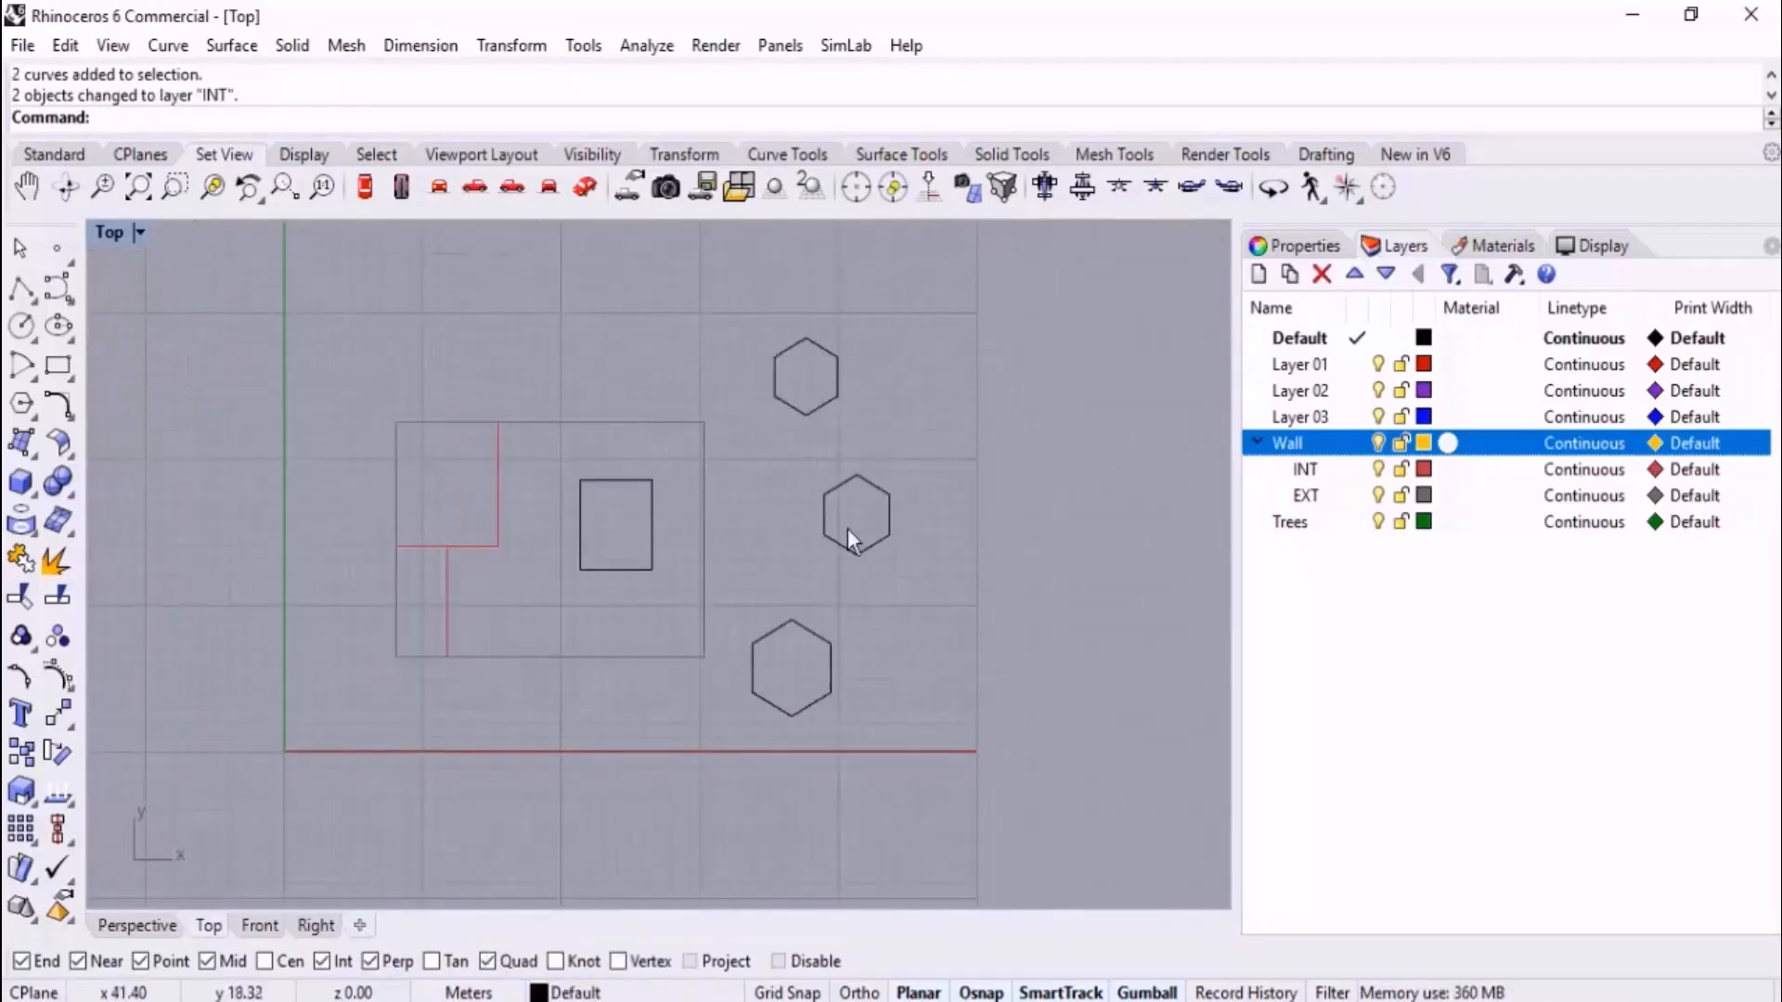
left_click_drag(984, 288, 729, 755)
left_click(594, 992)
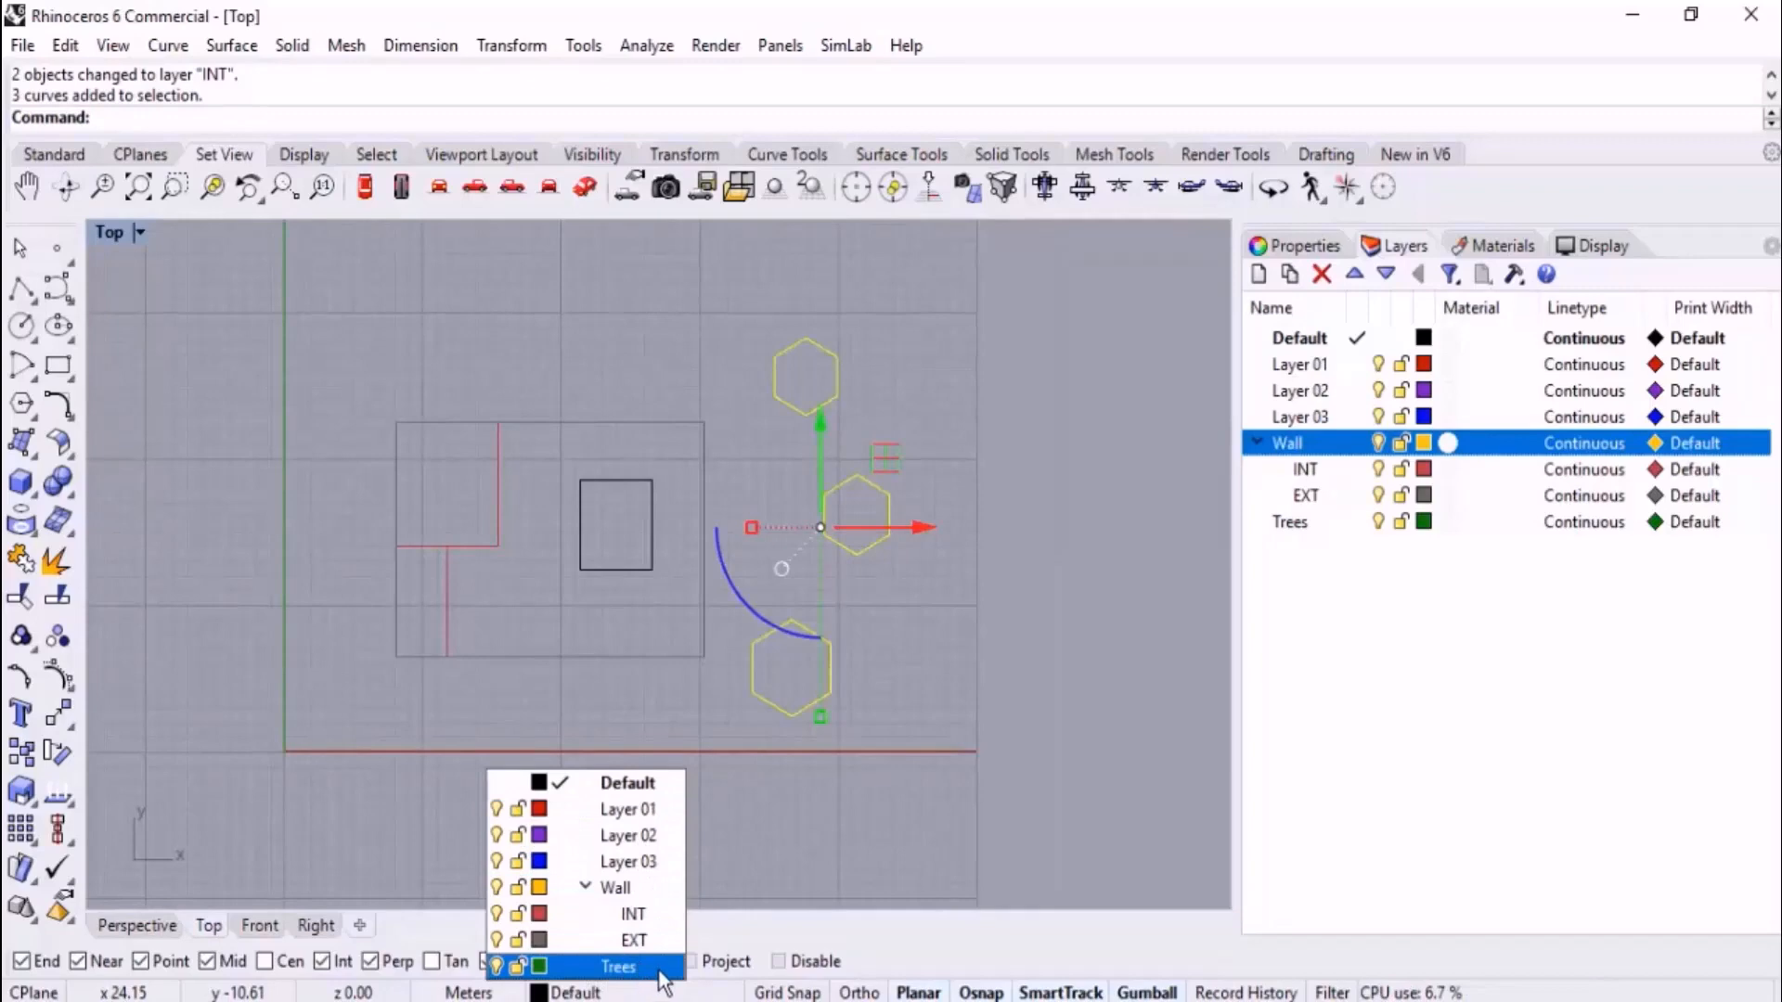
left_click(618, 967)
left_click(1204, 665)
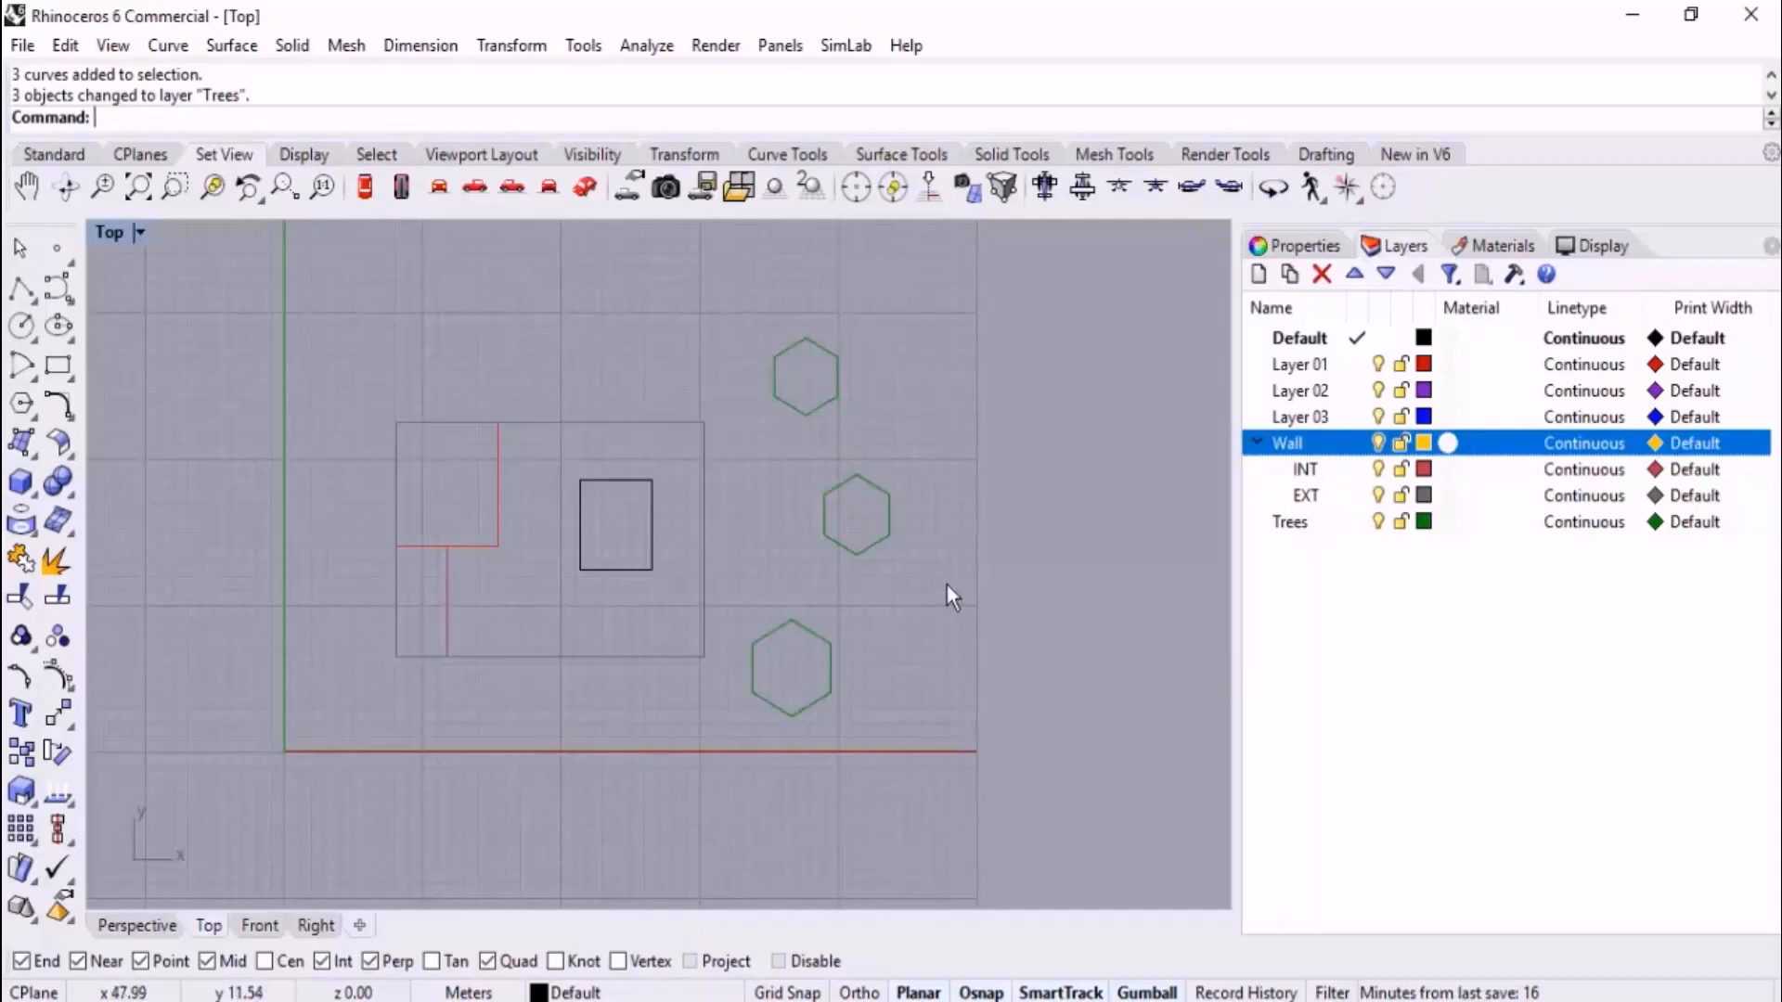
- Make Trees the current layer and draw two more inscribed six-sided polygons on the far side of the existing hexagons
scroll(946, 584, "down", 3)
scroll(705, 585, "up", 1)
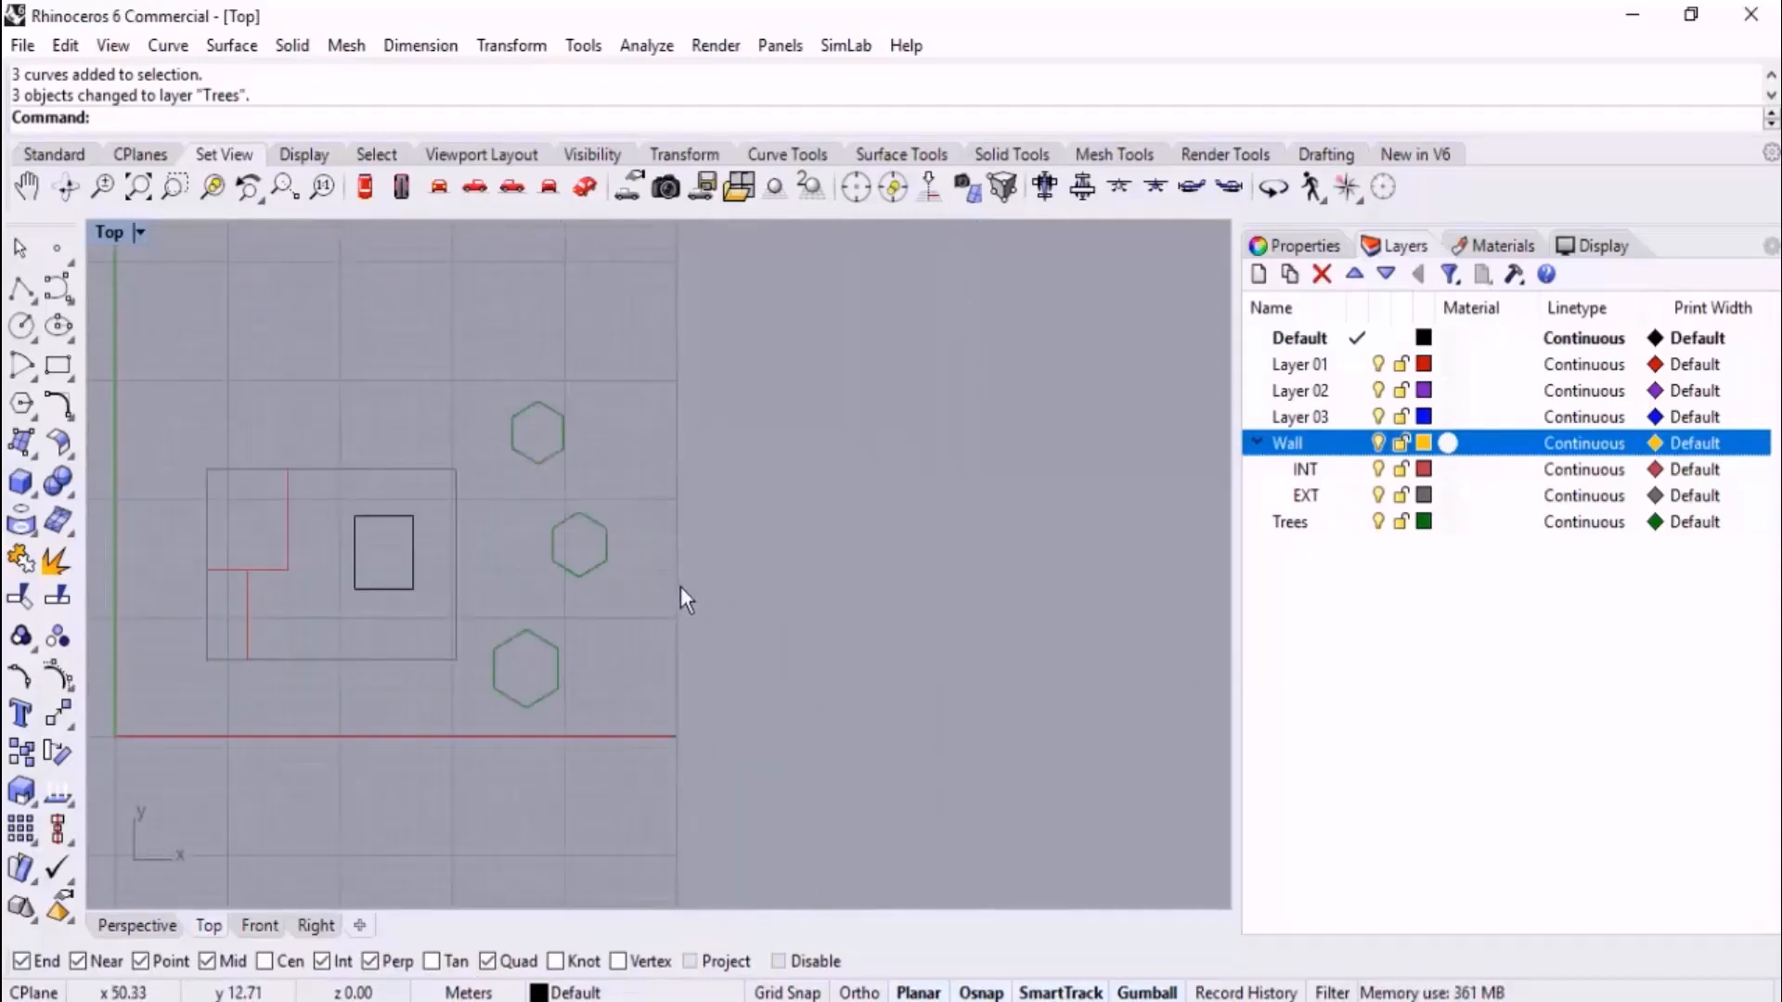
scroll(475, 546, "up", 2)
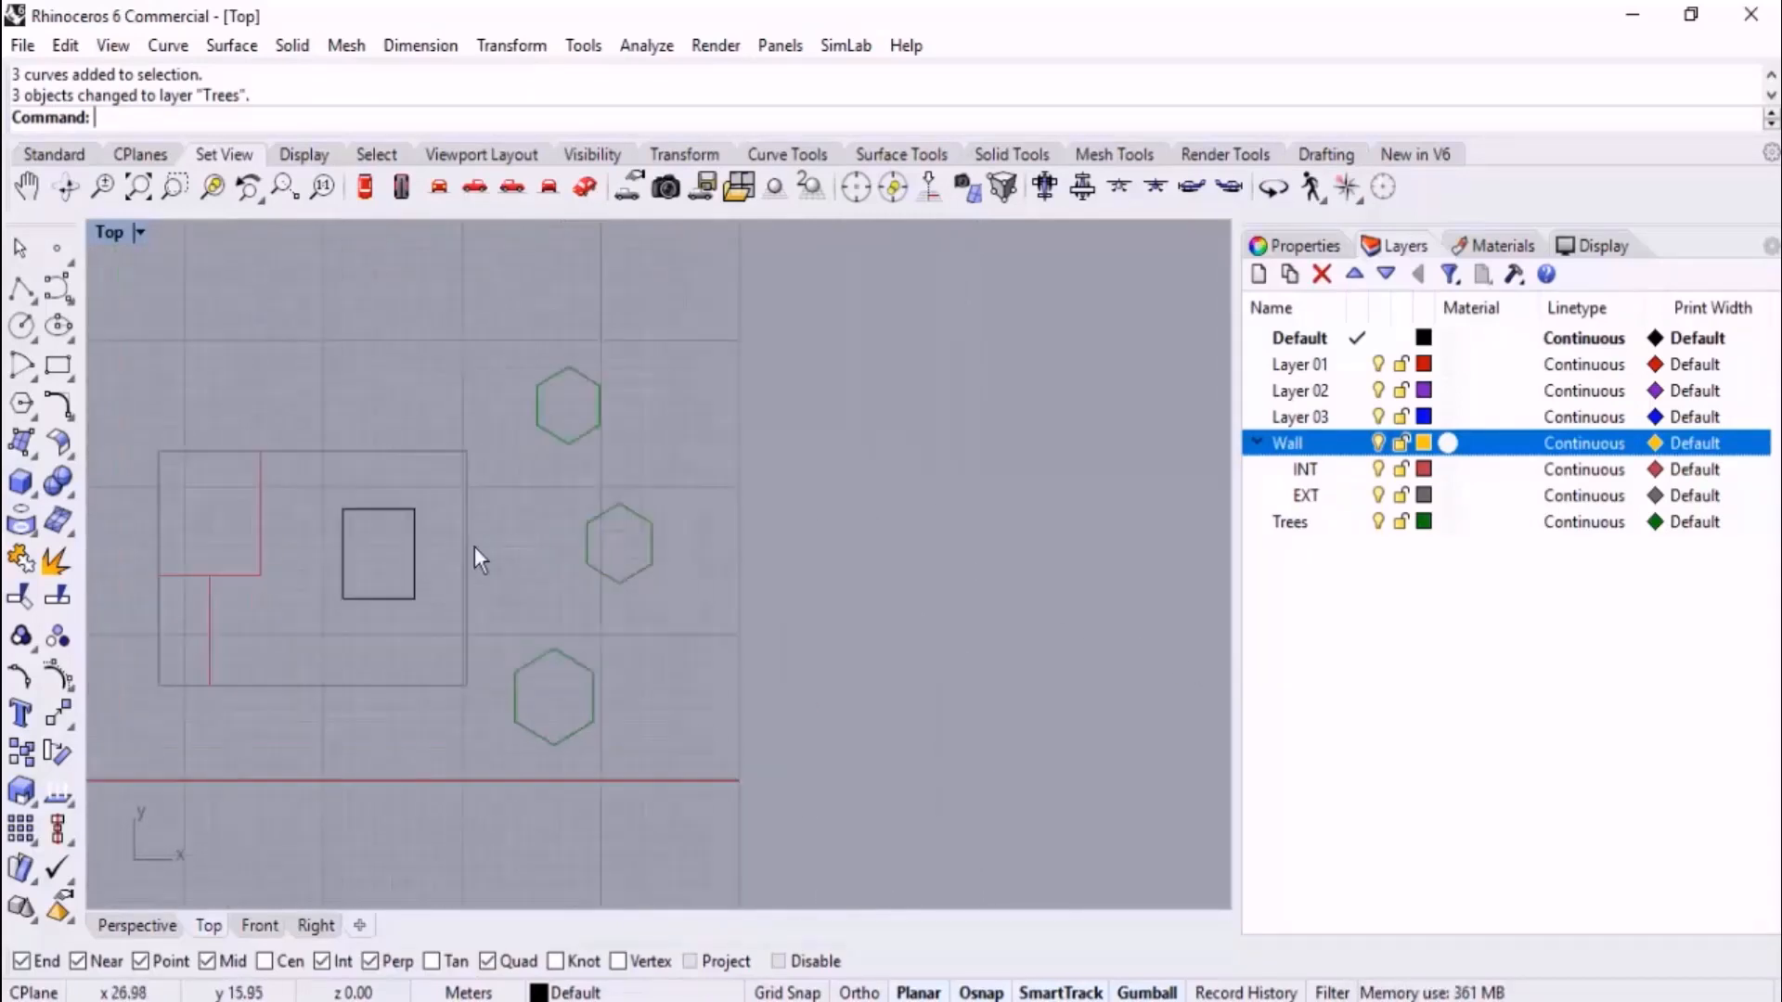
left_click(21, 403)
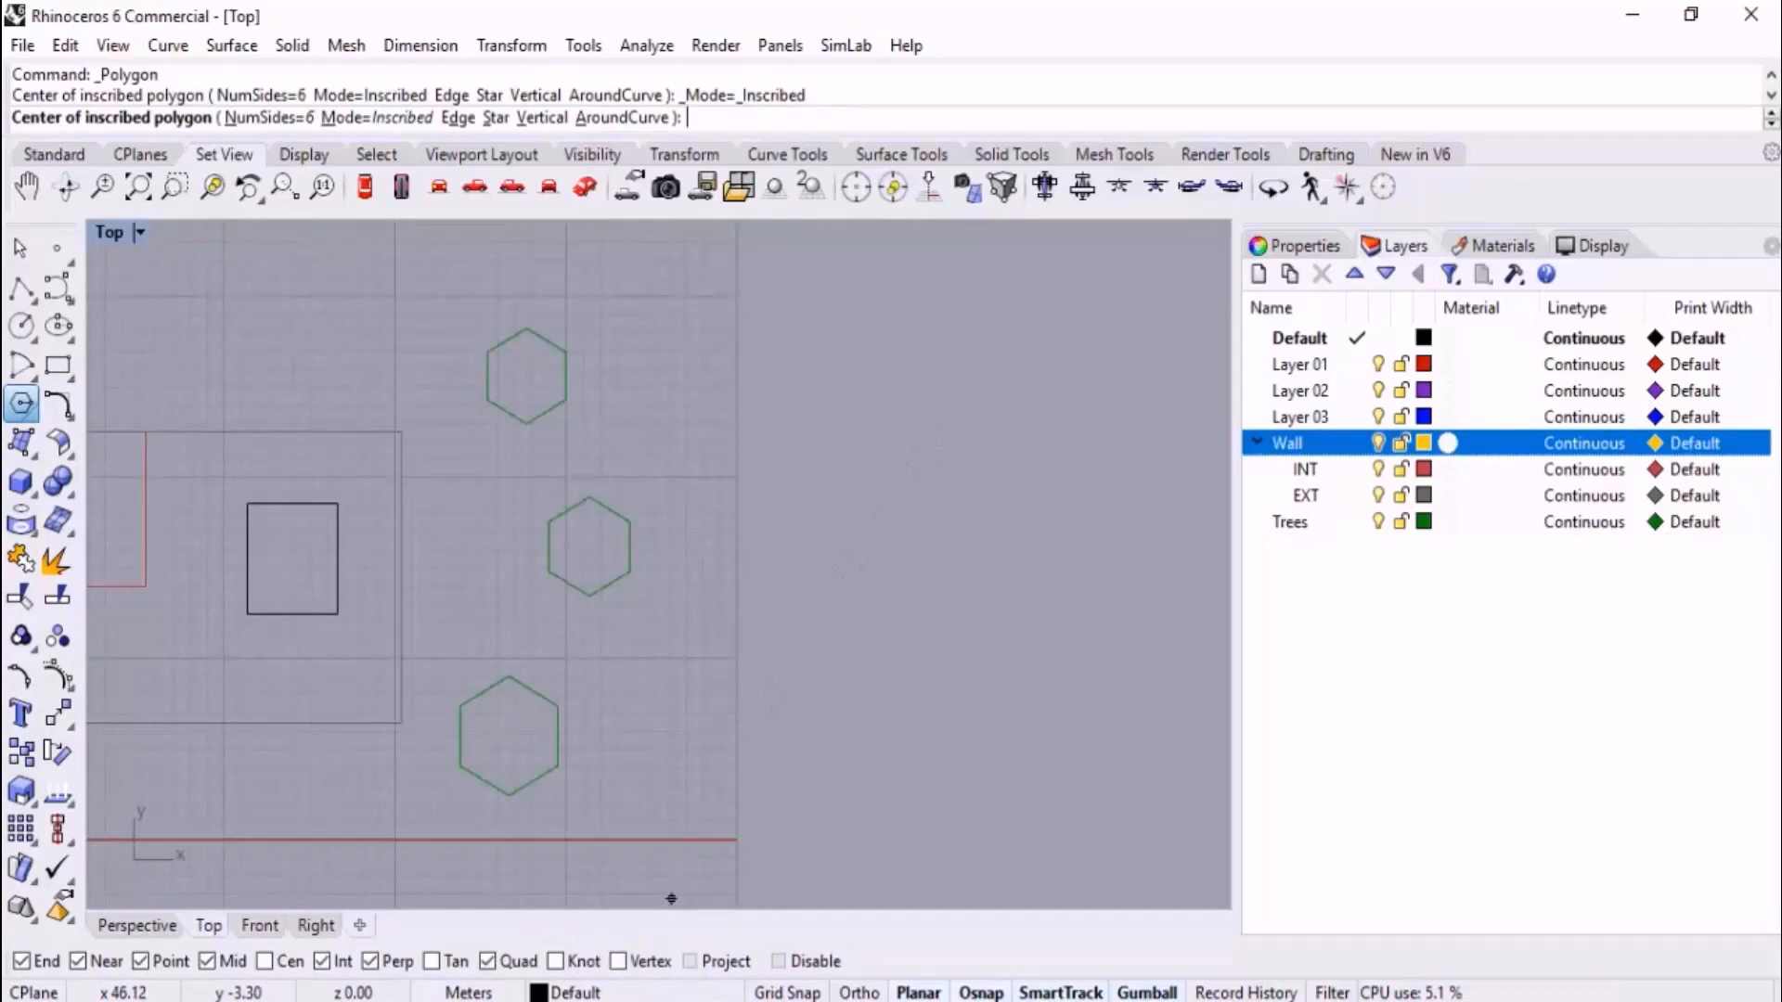
left_click(603, 993)
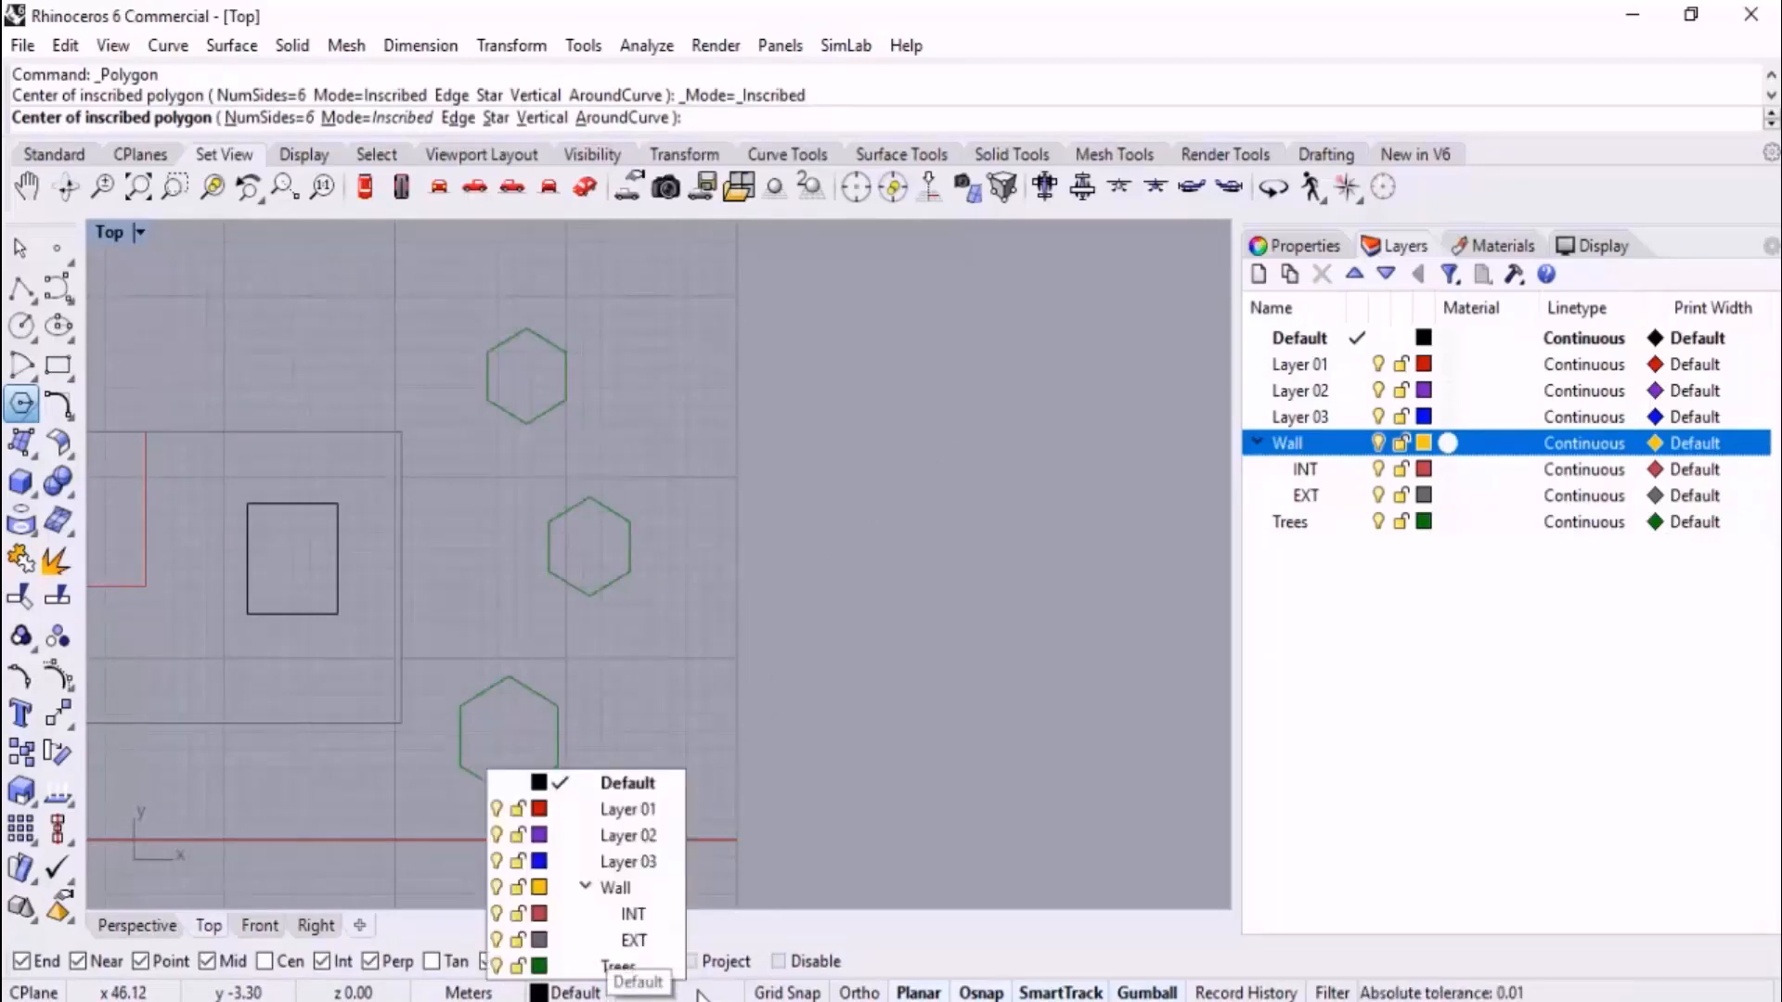
left_click(617, 965)
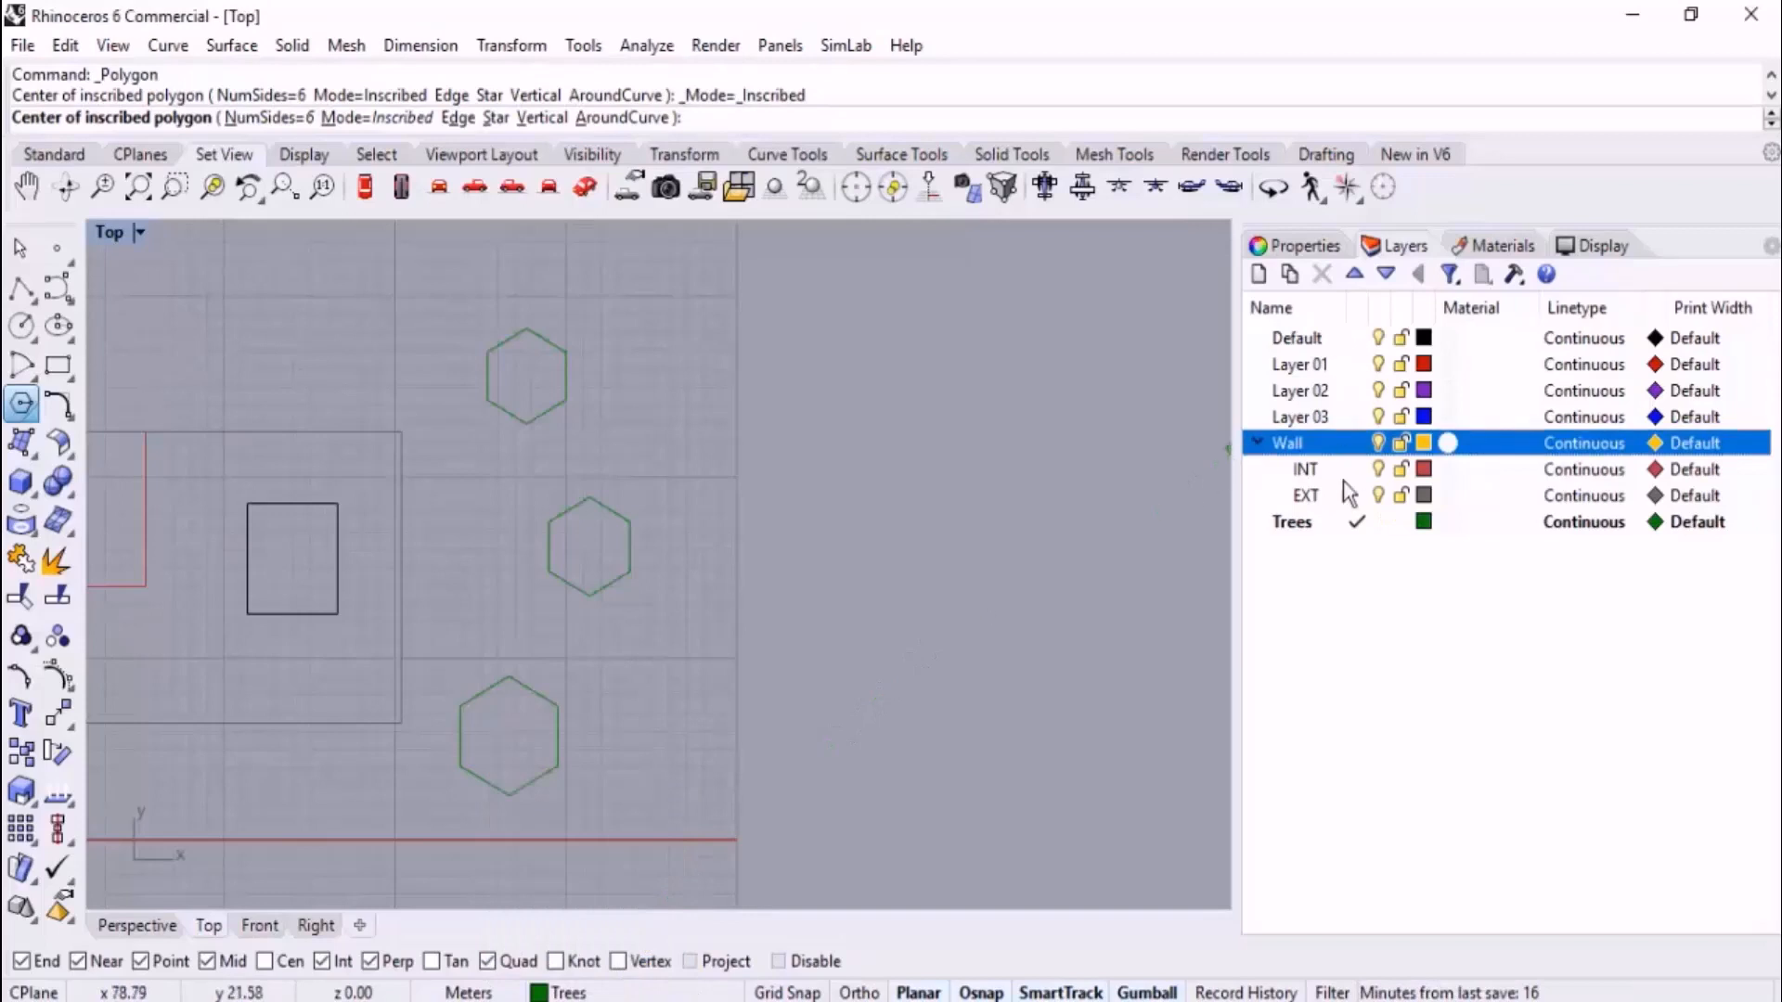
left_click(683, 458)
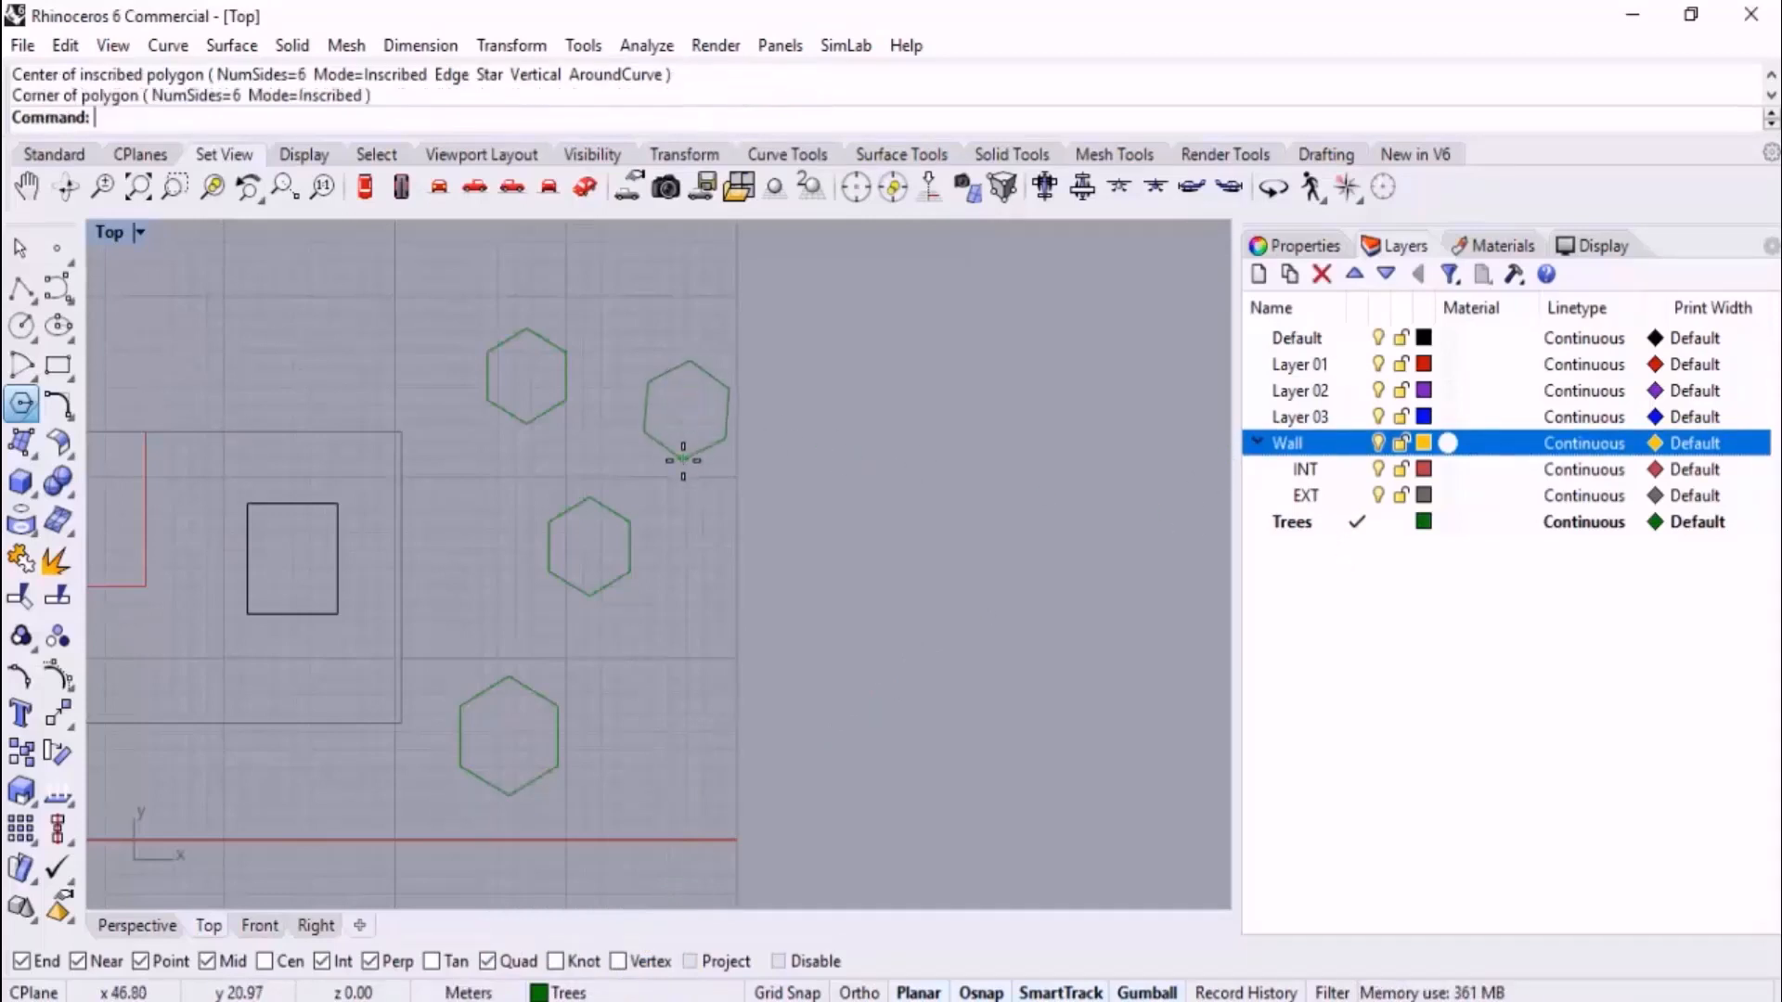
right_click(705, 572)
left_click(712, 568)
left_click(707, 621)
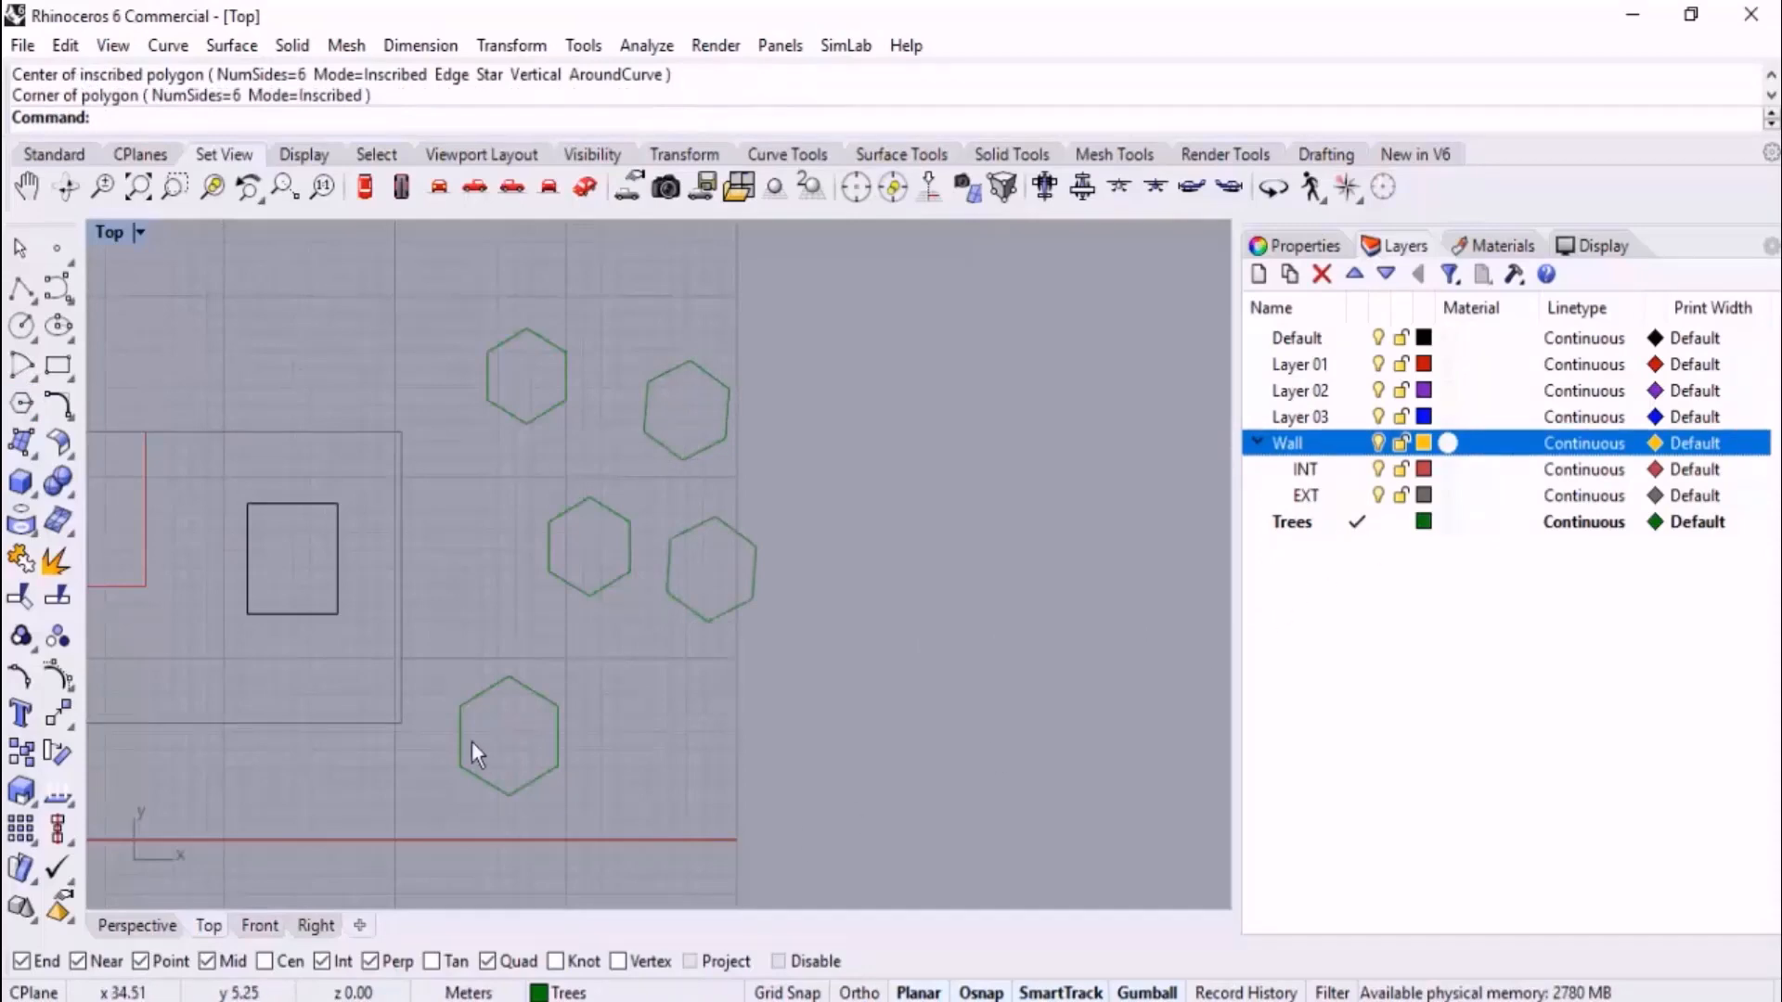
- Make INT the current layer and draw a horizontal polyline from the upper-left room's vertical partition to the right outer wall
right_click_drag(472, 740, 724, 669)
scroll(366, 437, "up", 4)
right_click_drag(388, 454, 440, 438)
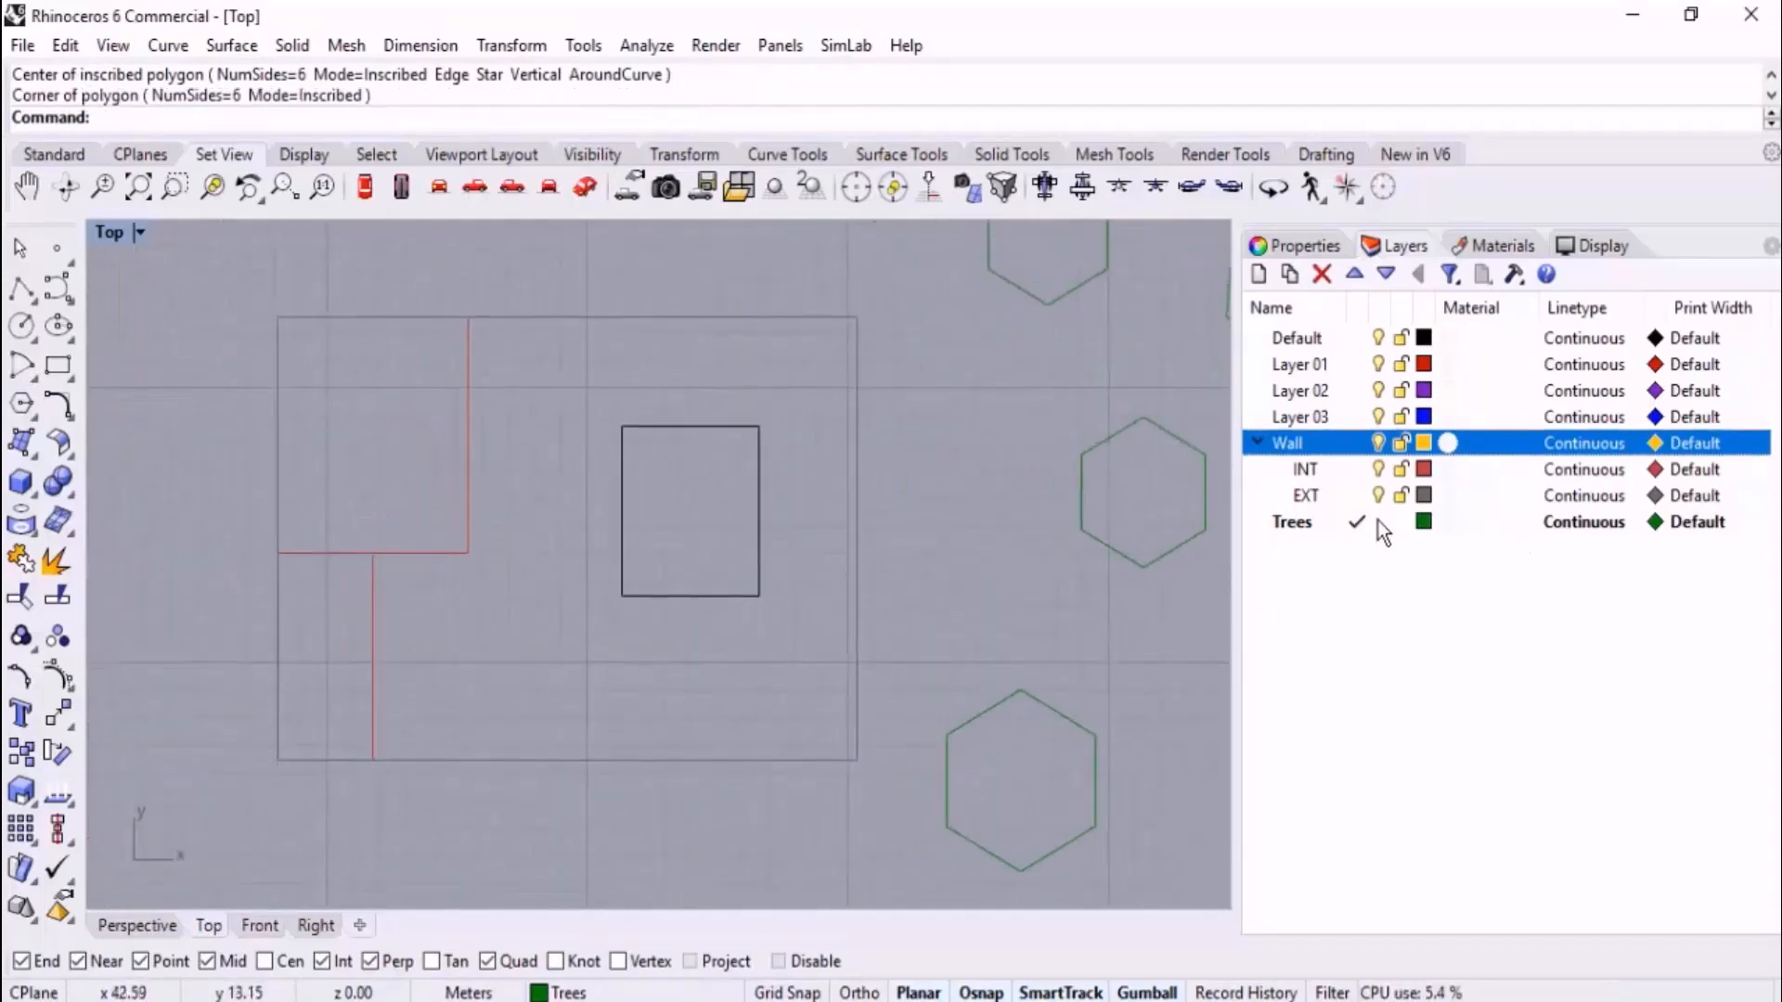
left_click(562, 992)
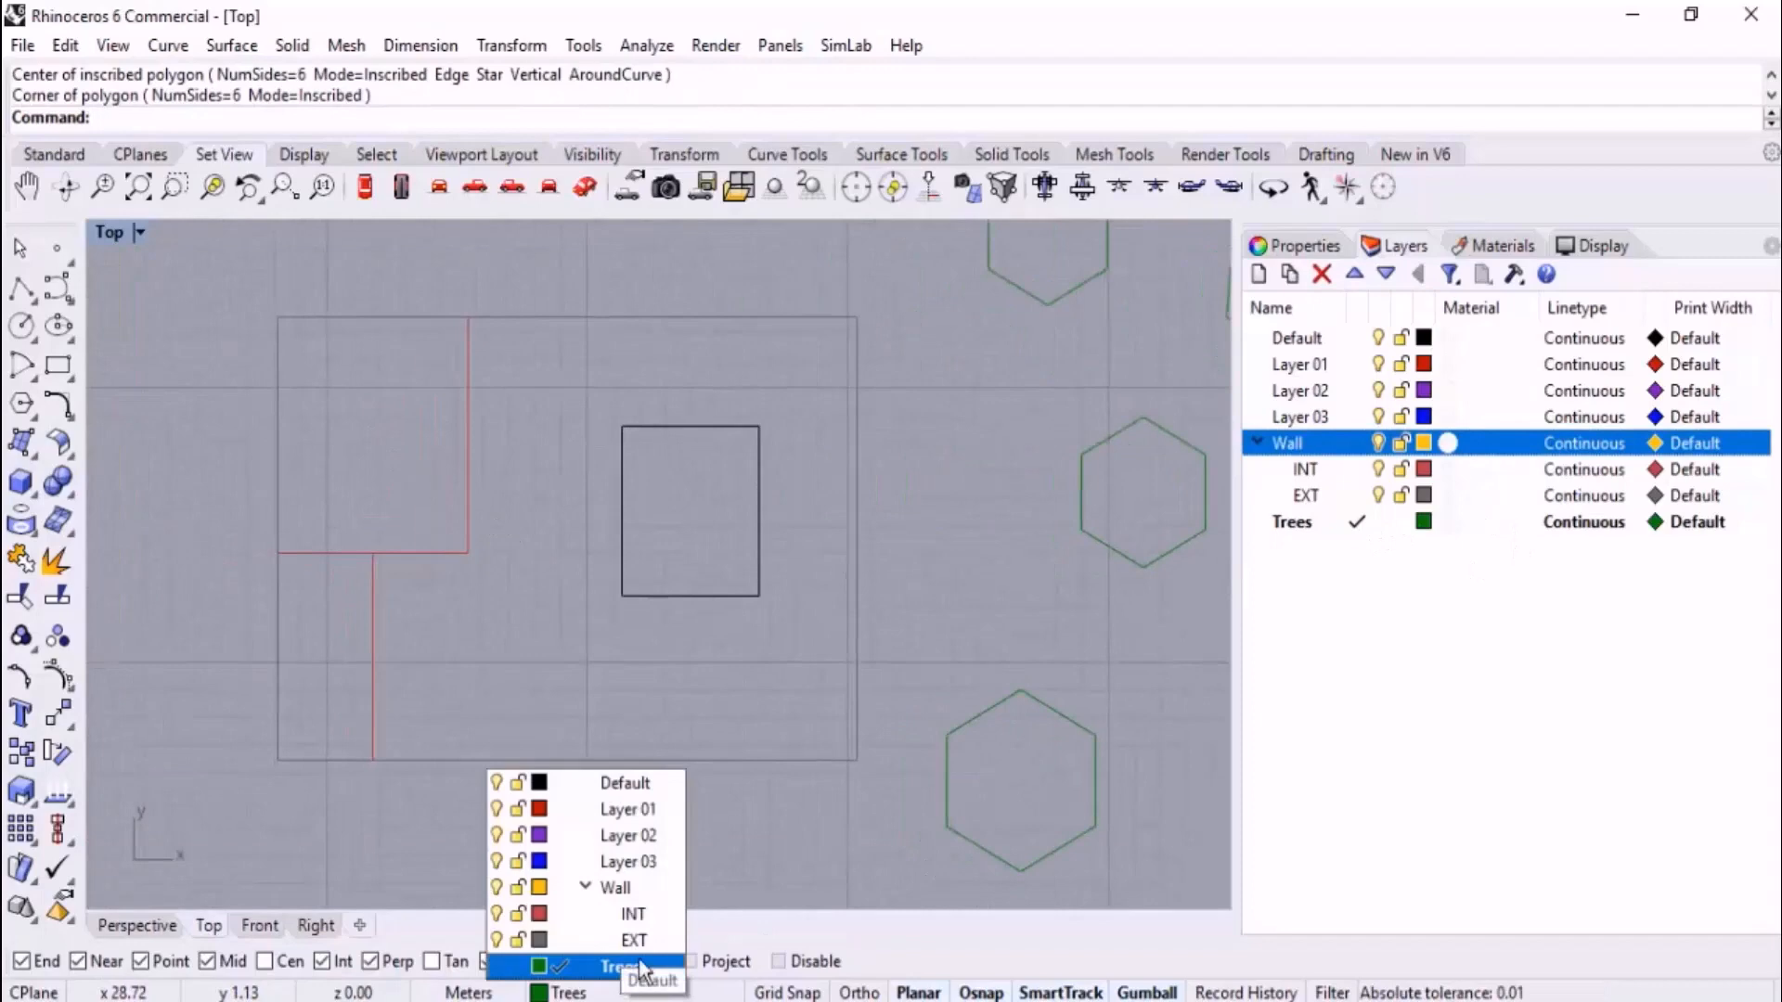
left_click(634, 913)
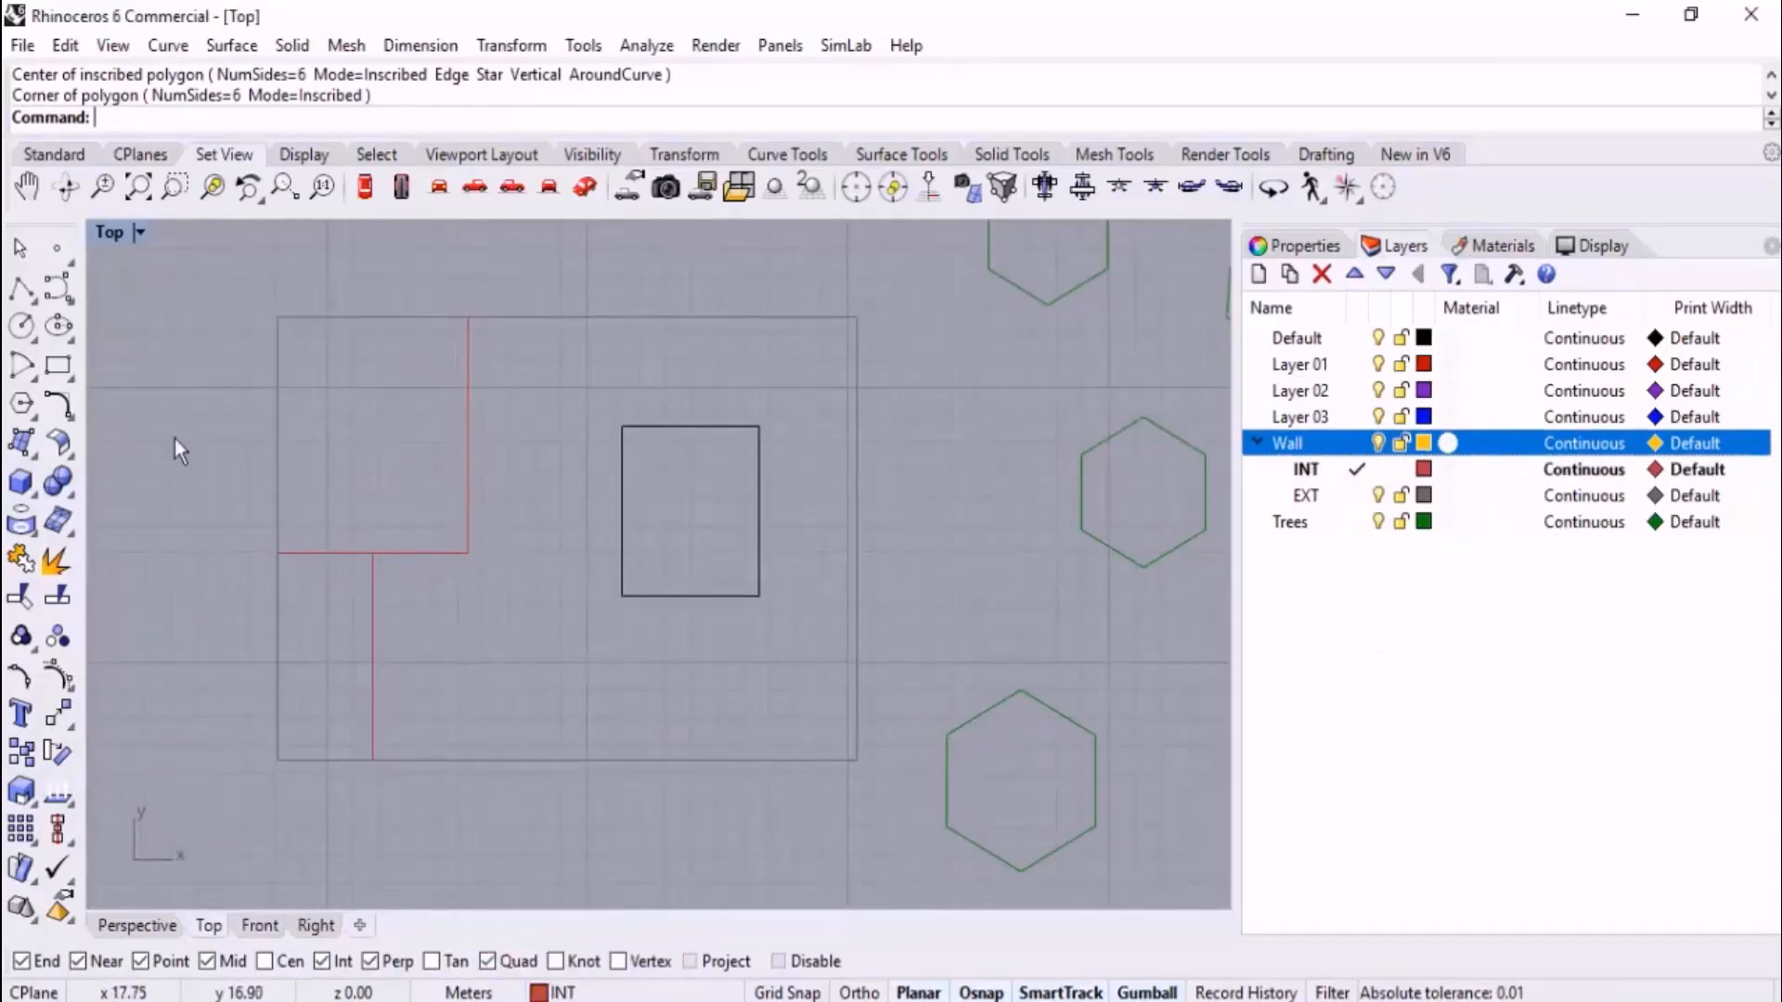
left_click(21, 289)
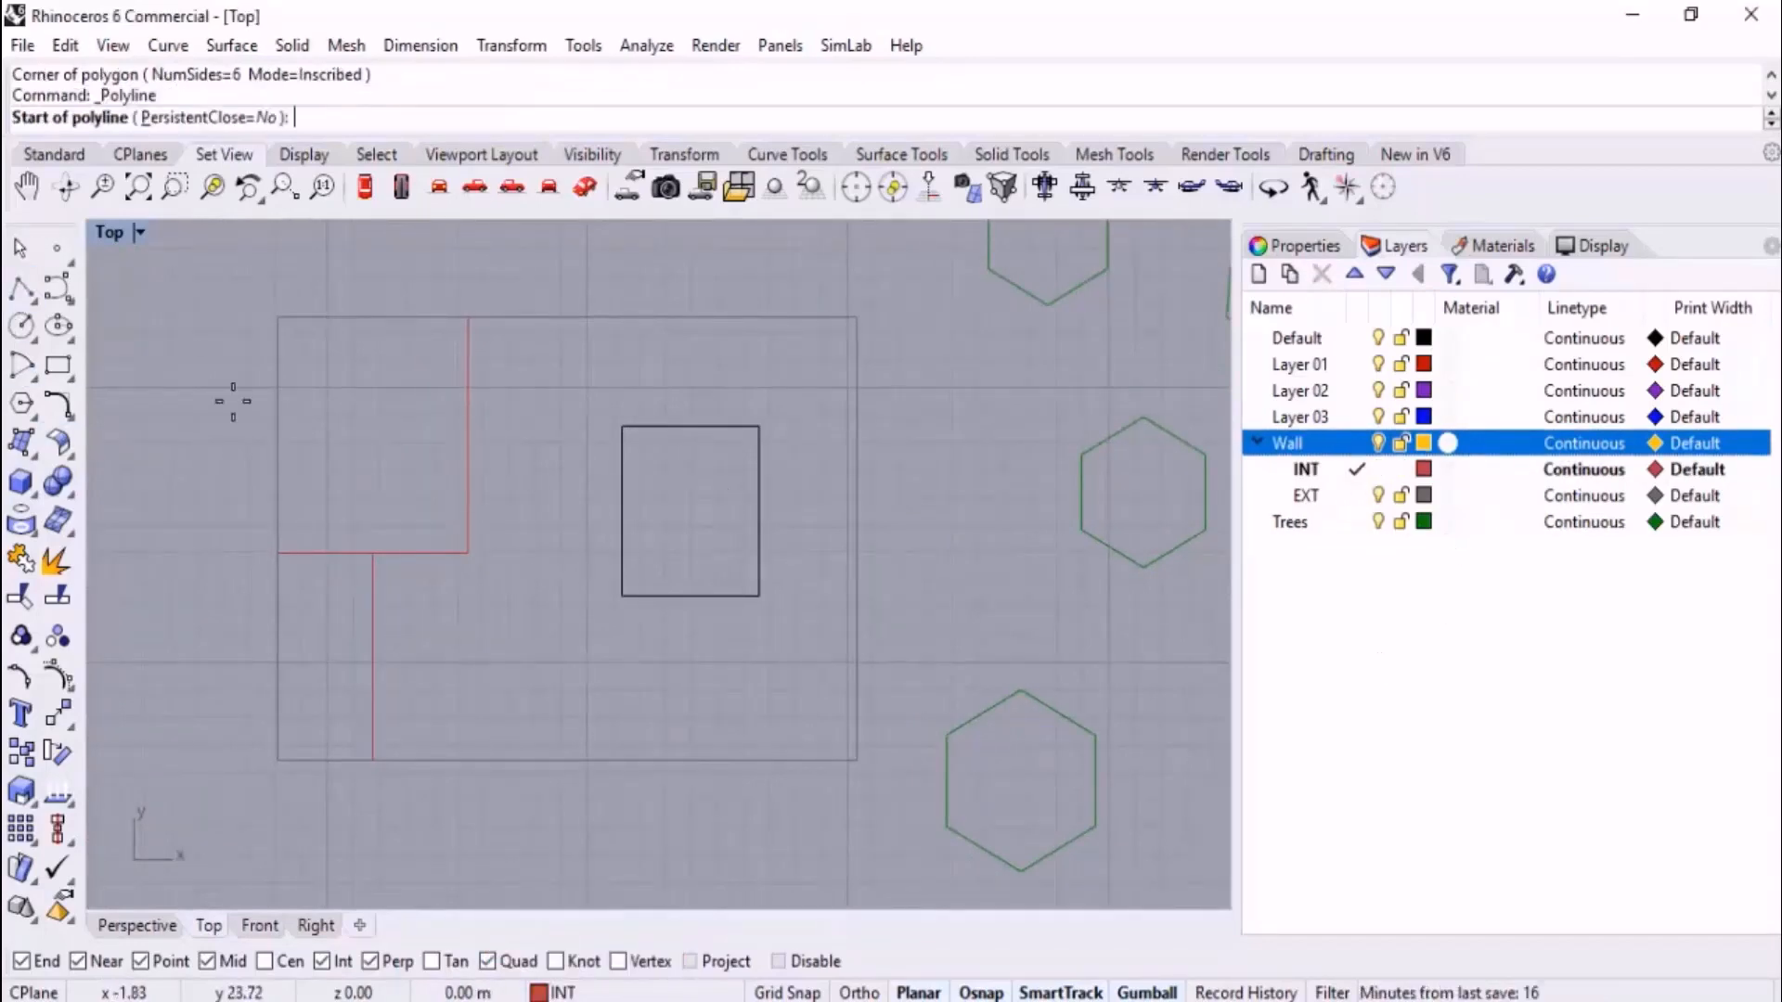
left_click(469, 366)
left_click(855, 366)
key("Return")
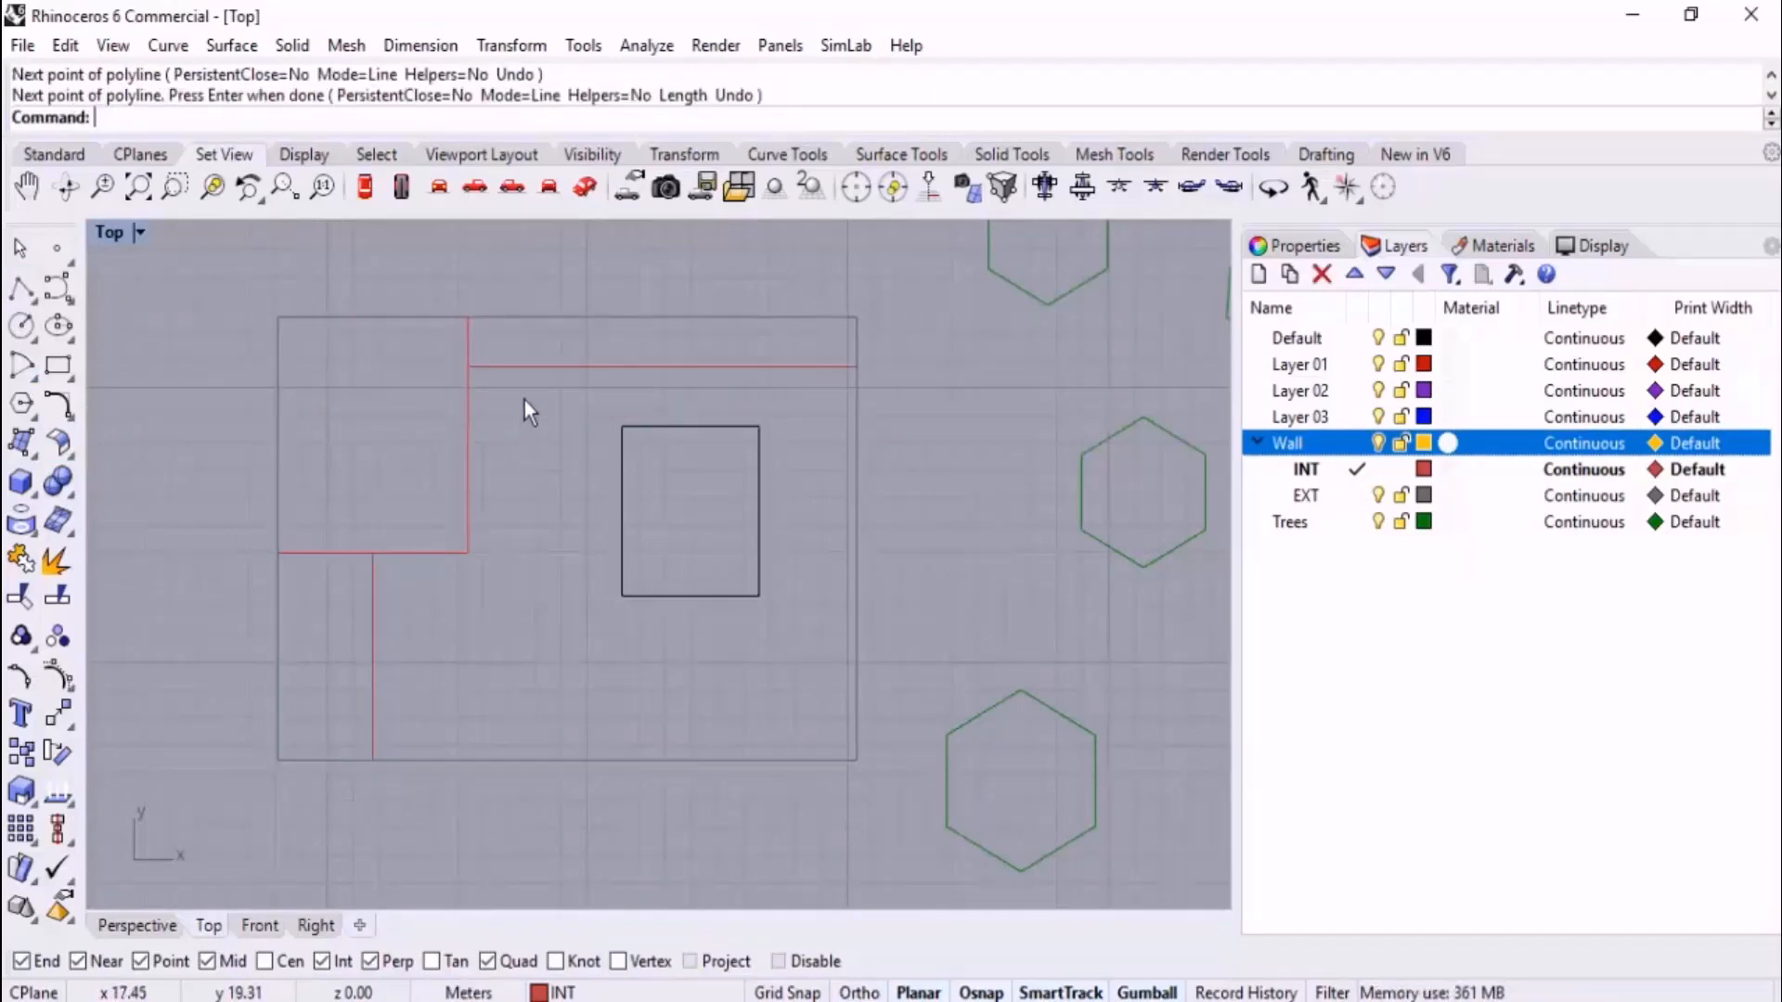
- Draw a vertical polyline on INT from the new horizontal partition down to the bottom outer wall, left of the inner rectangle
key("Return")
left_click(537, 368)
left_click(523, 750)
key("Return")
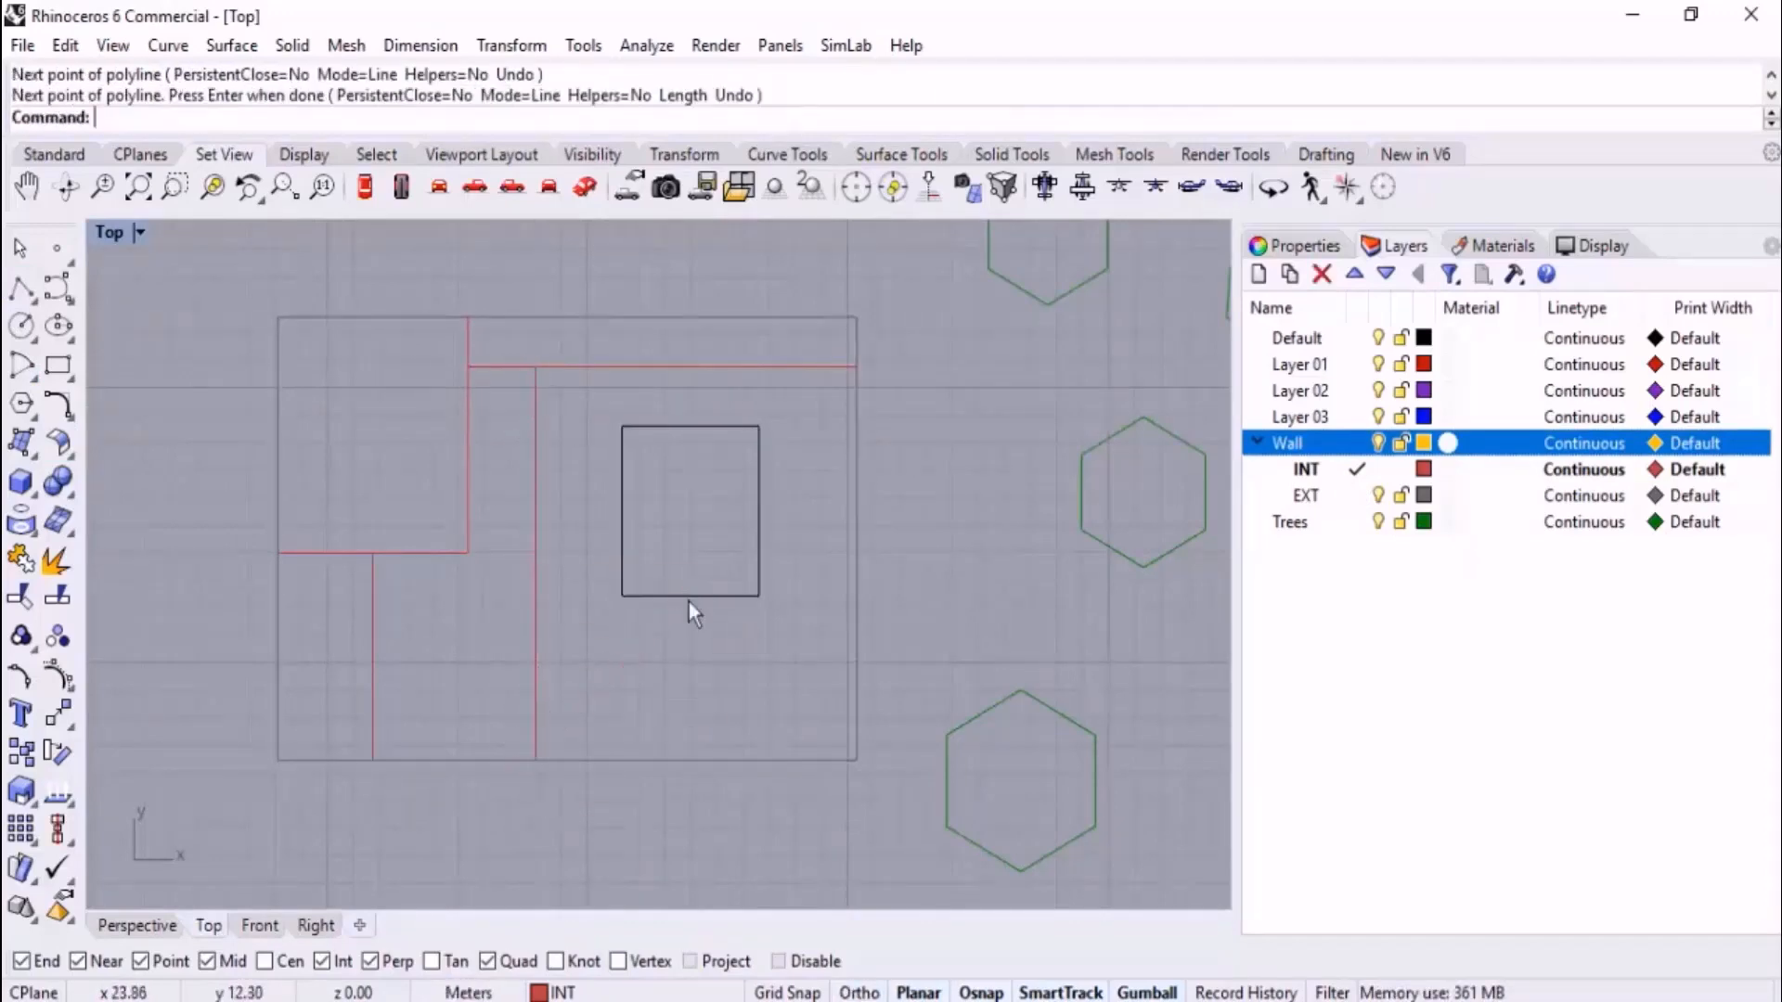
scroll(689, 601, "down", 4)
right_click_drag(644, 542, 623, 555)
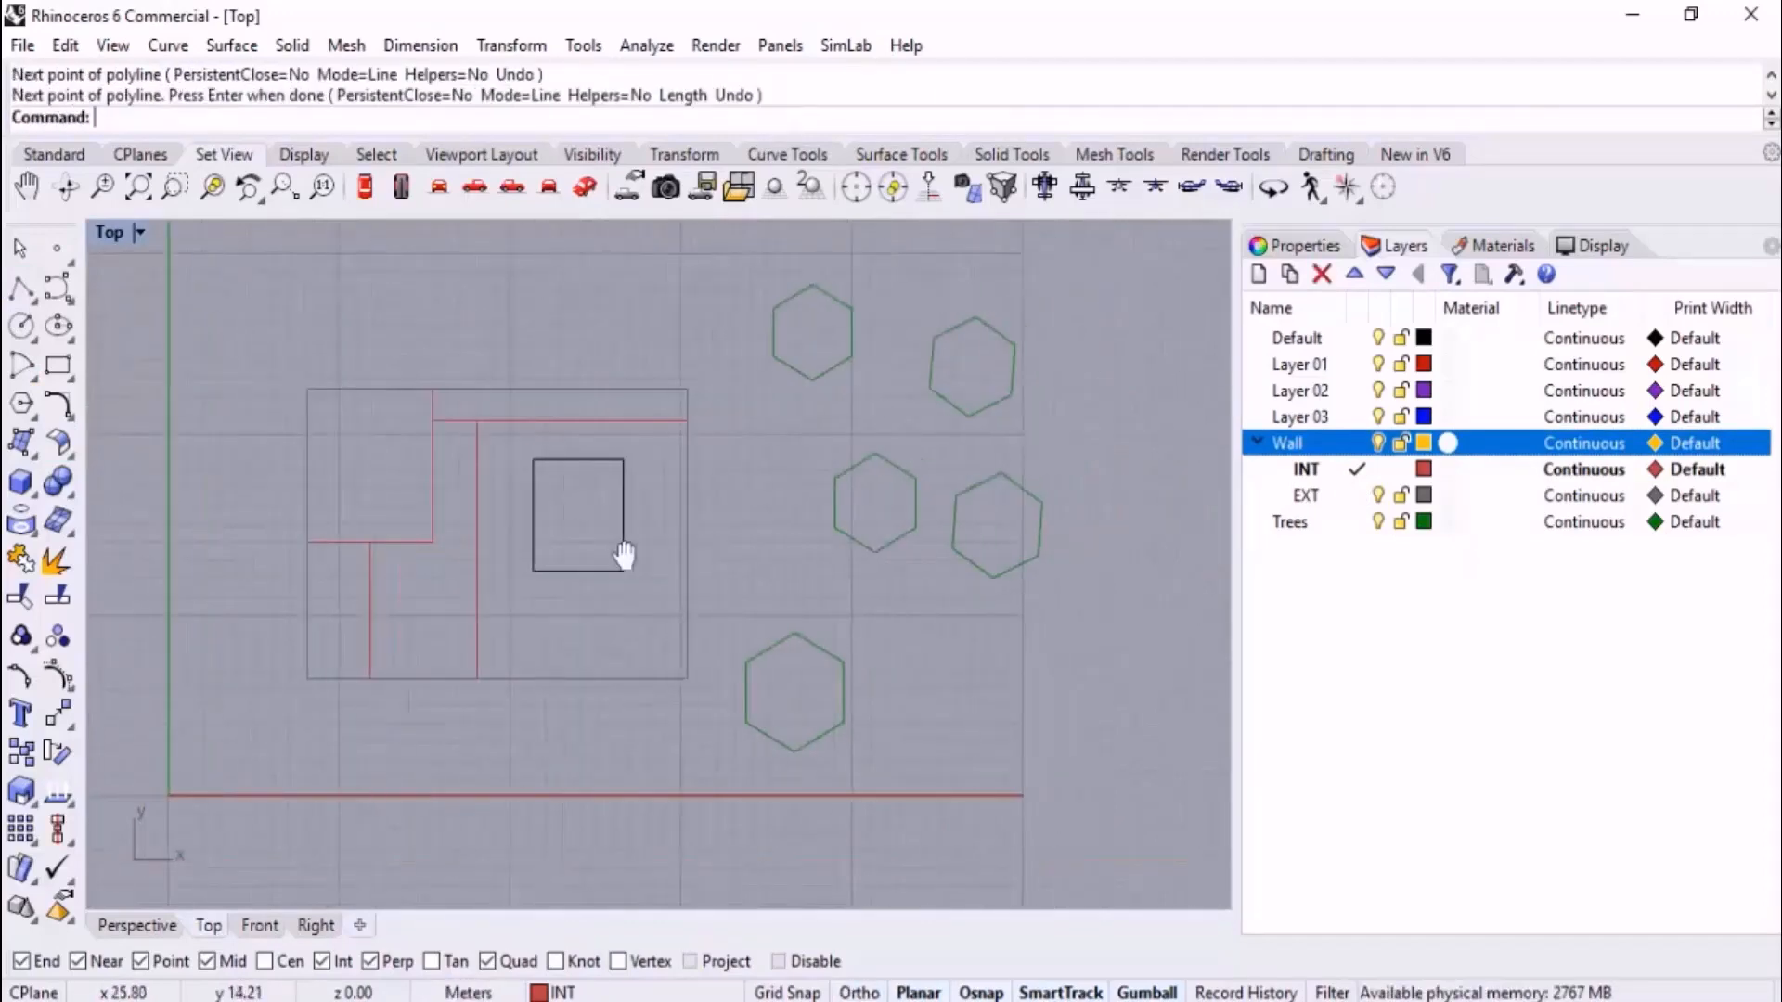
left_click(630, 997)
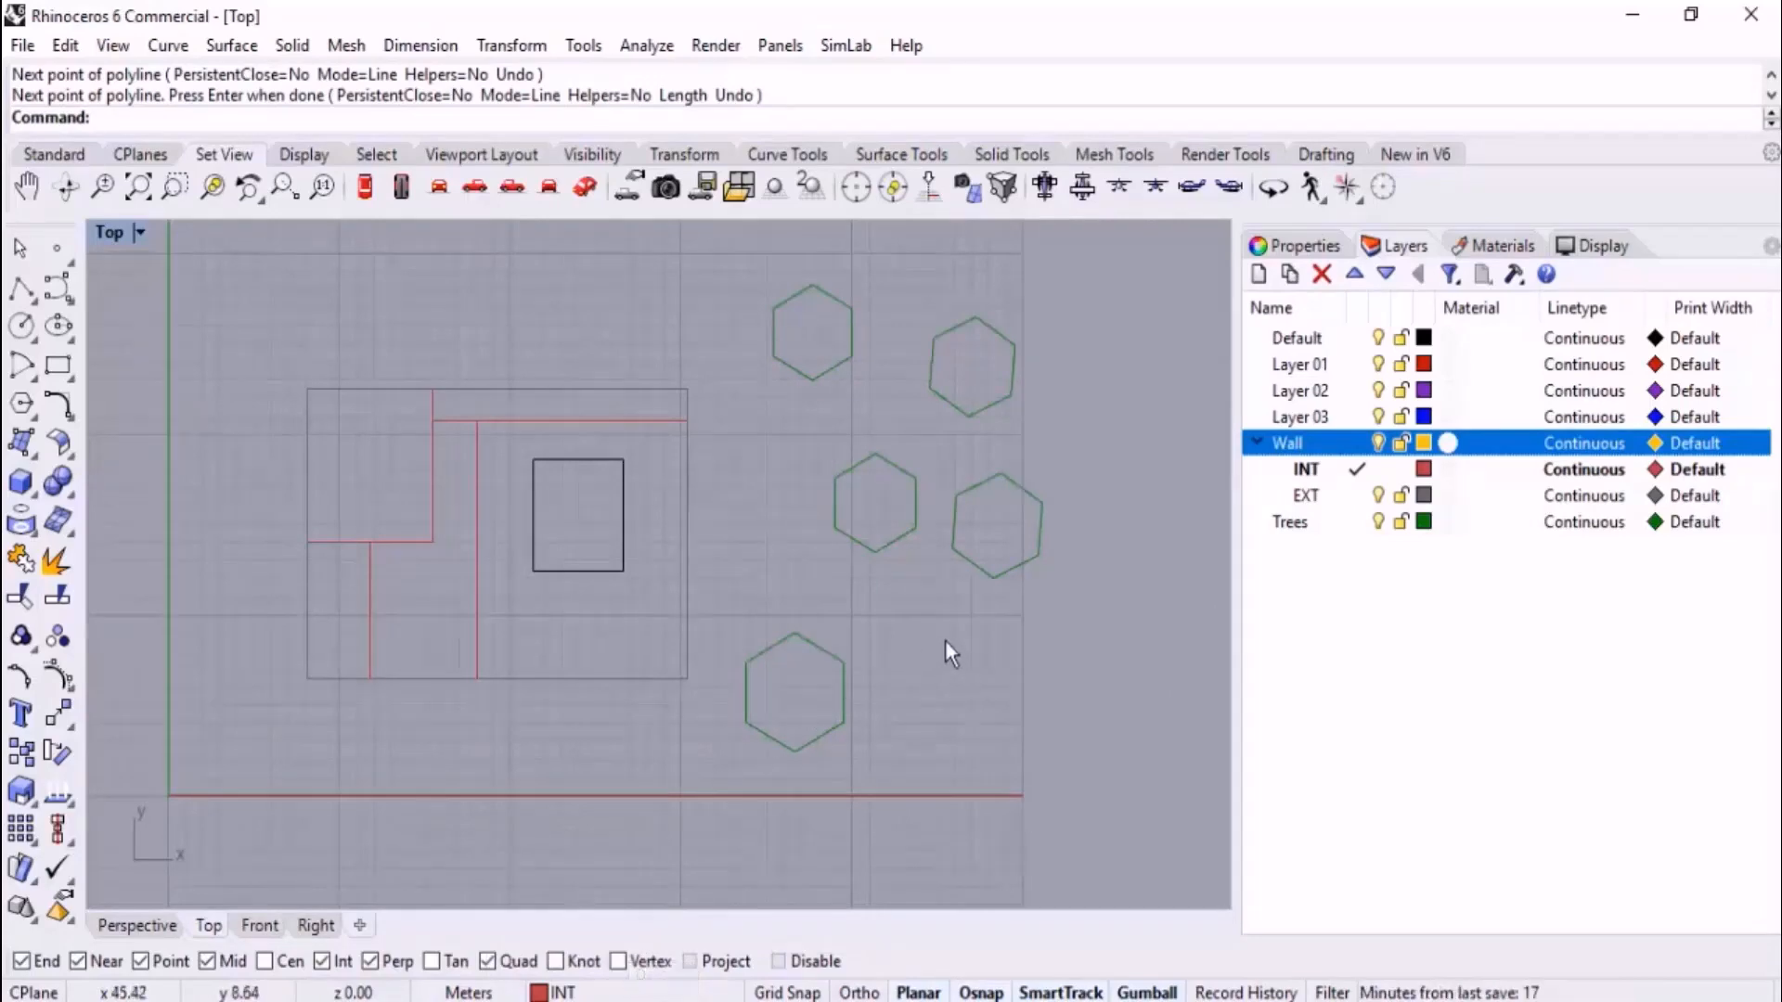
- Rename Layer 03 as Void
scroll(585, 506, "up", 5)
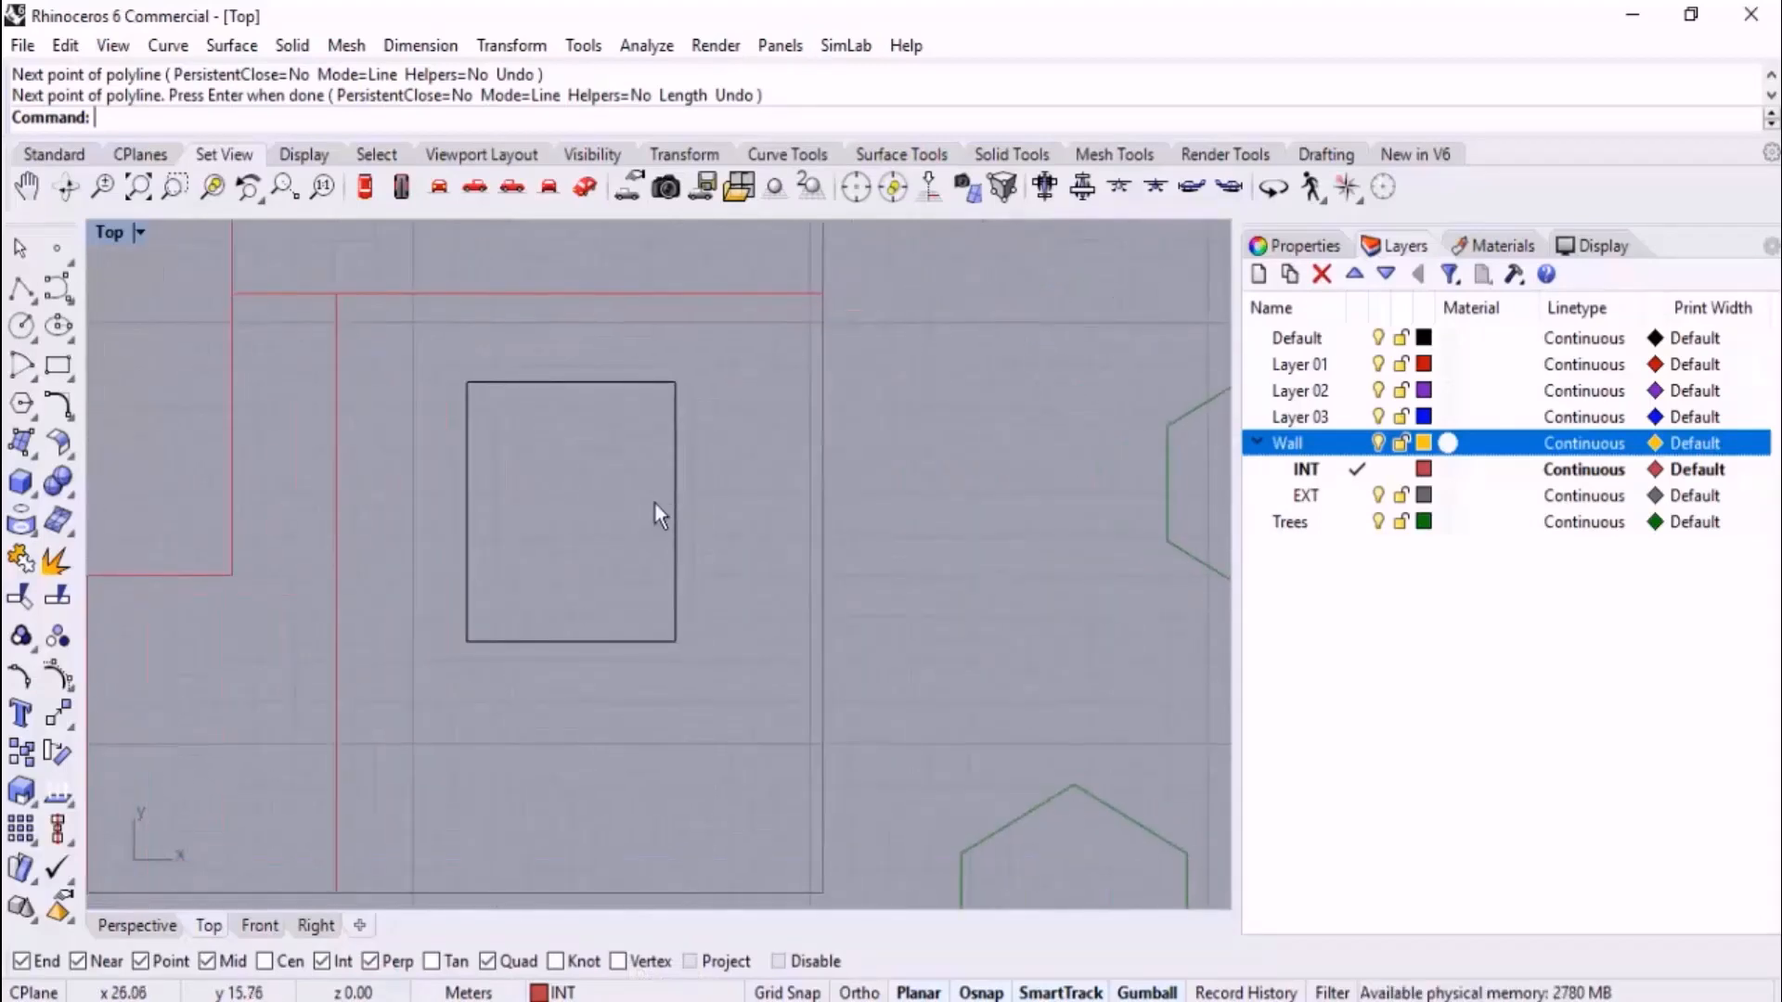
left_click(1308, 415)
right_click(1308, 416)
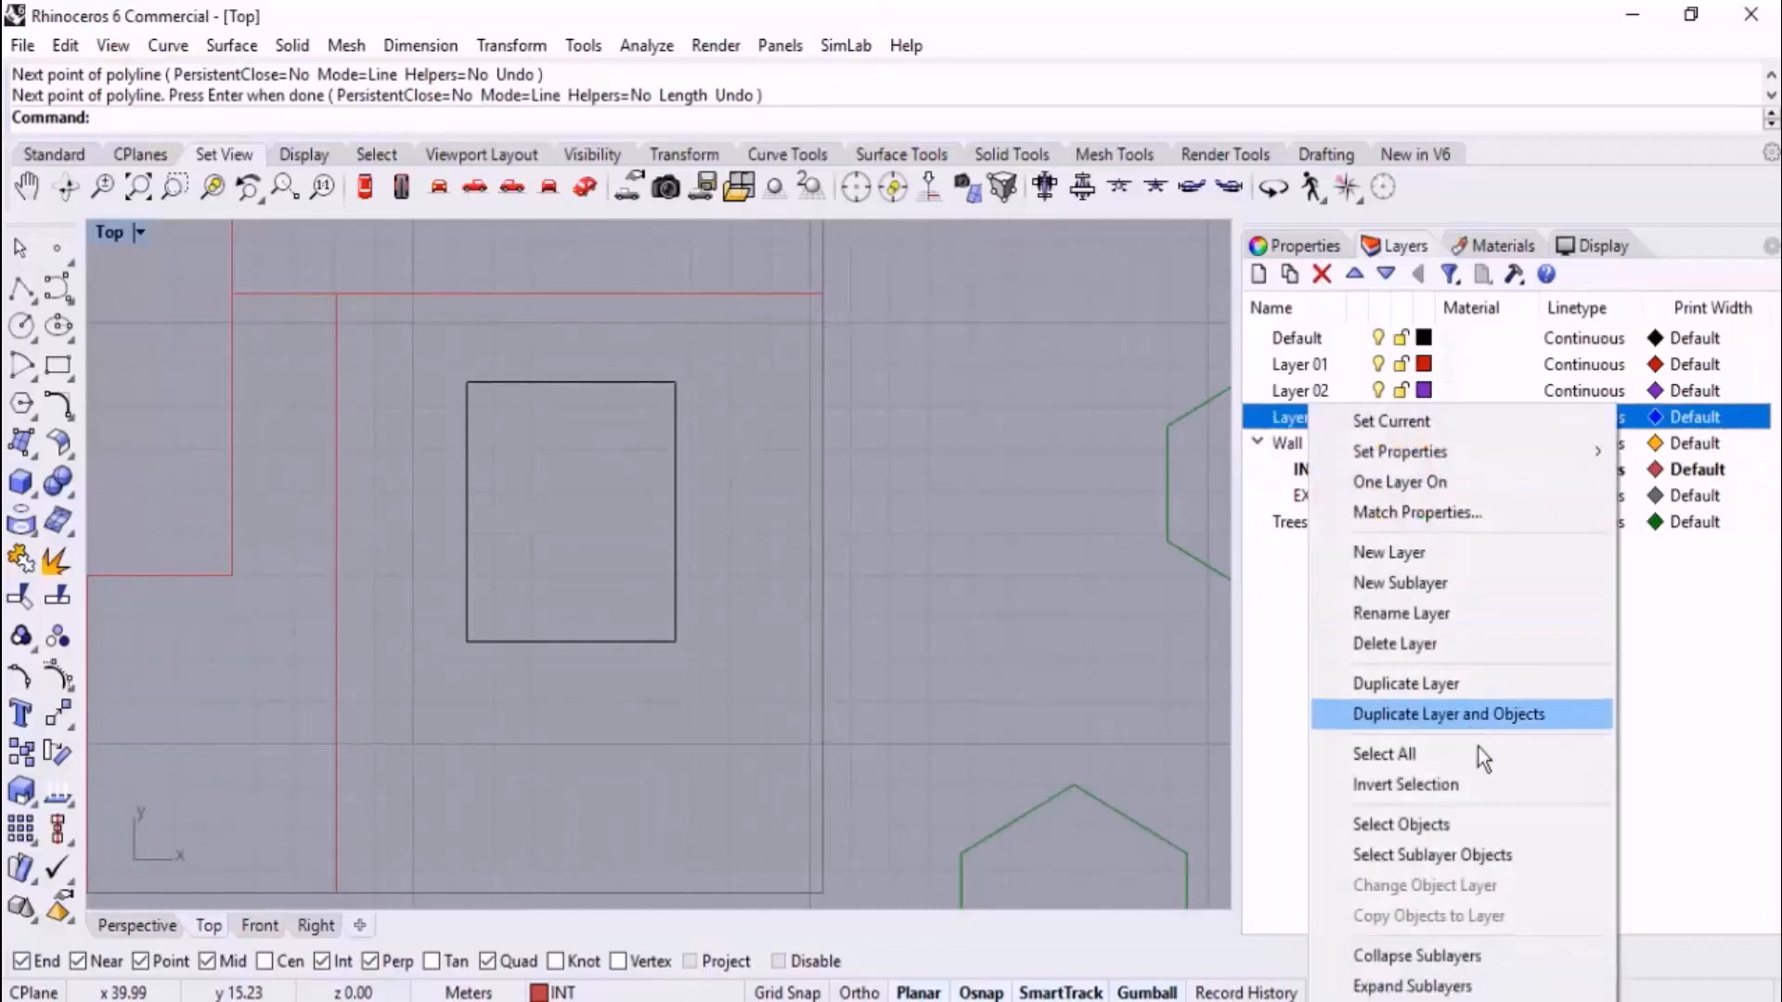
left_click(1453, 614)
type("V")
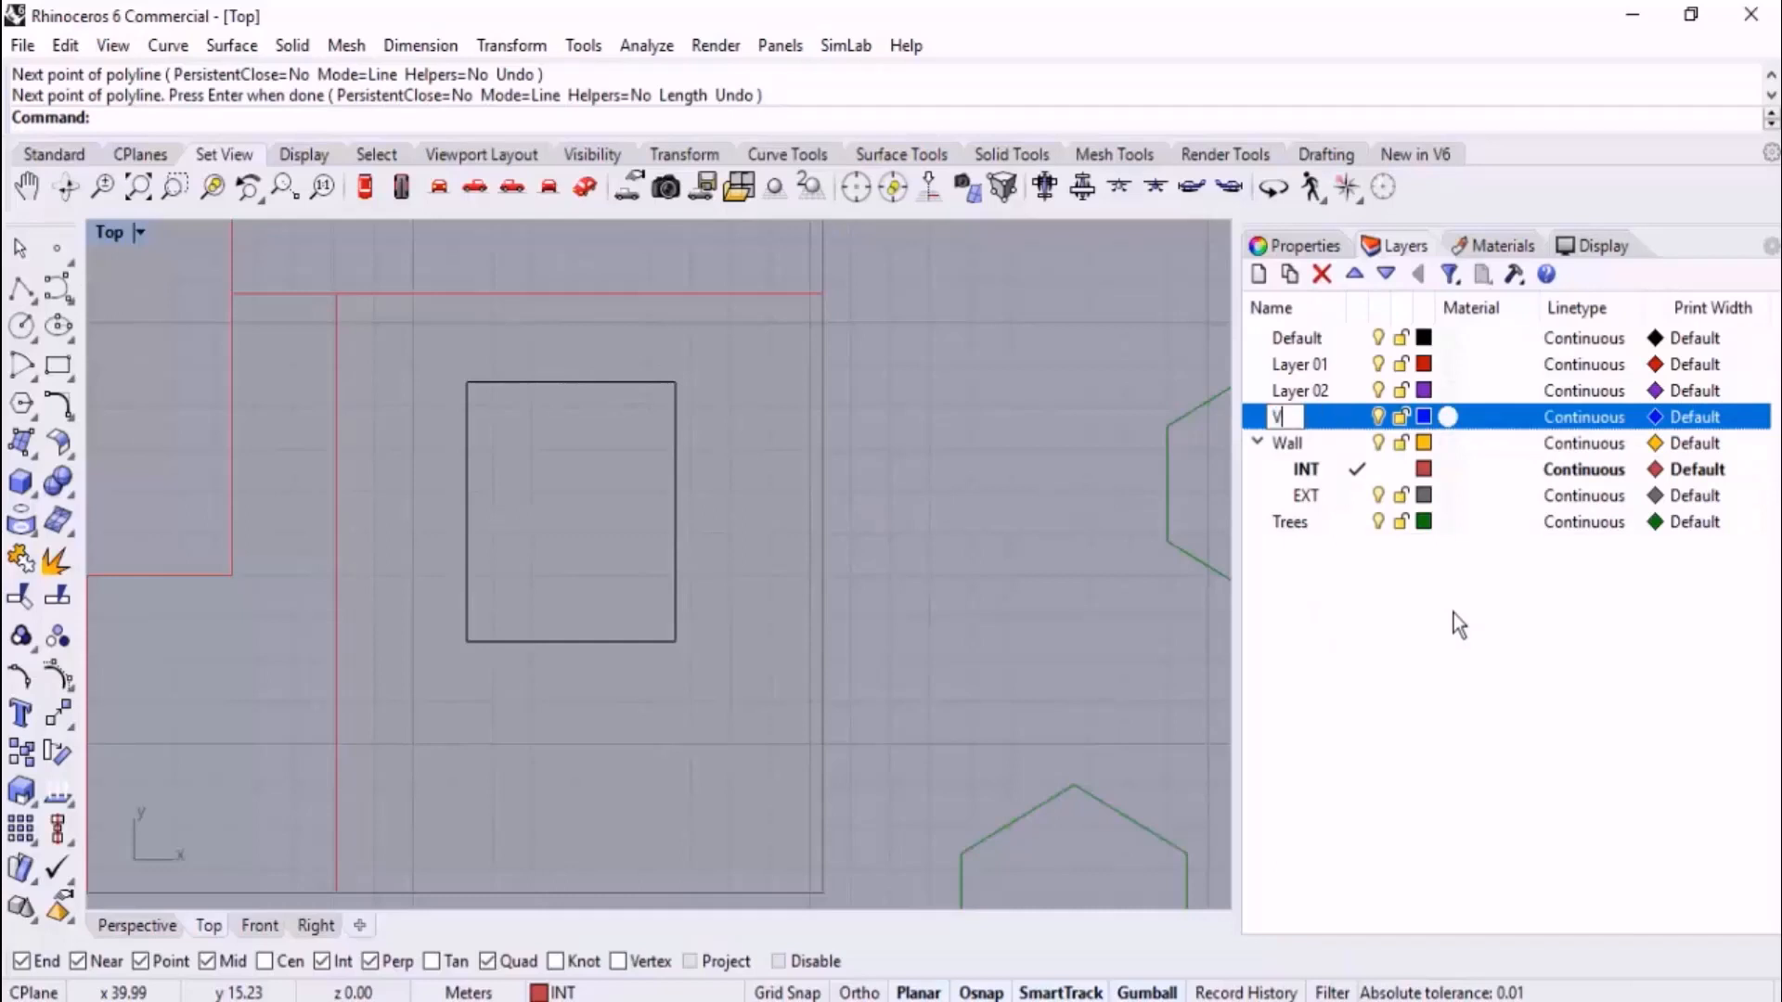
type("oid")
key("Return")
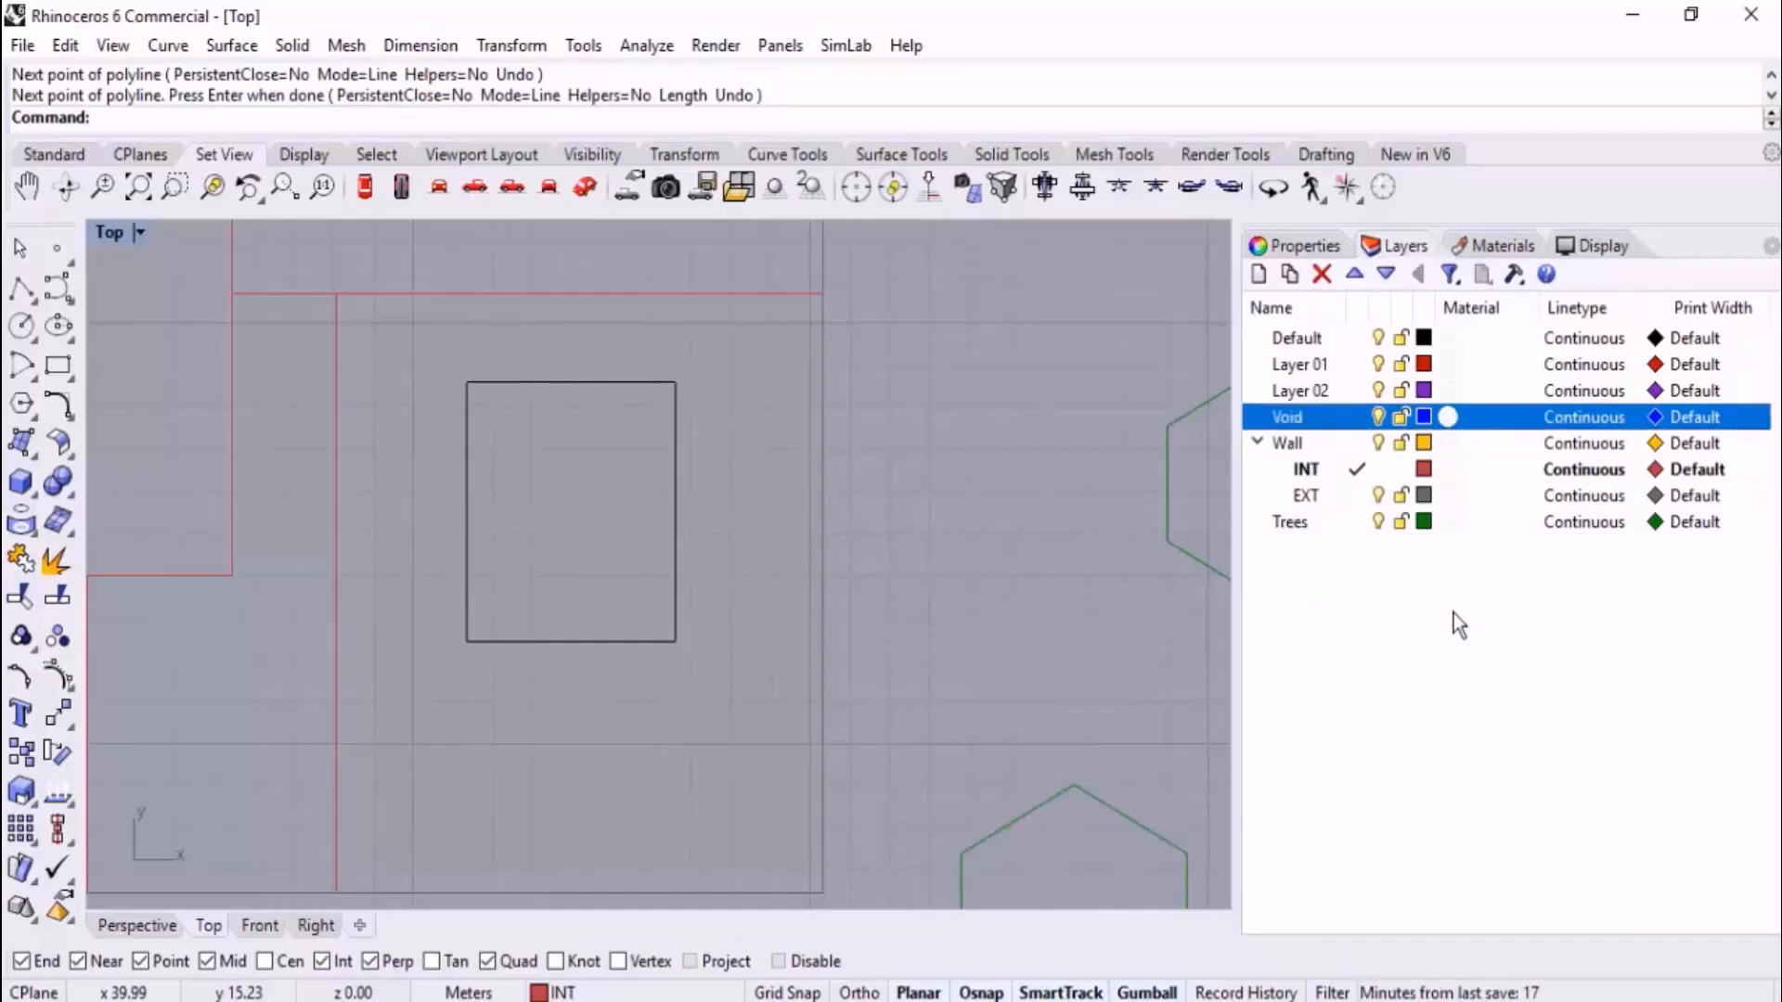
- Set the Void layer's linetype to Hidden
left_click(1589, 417)
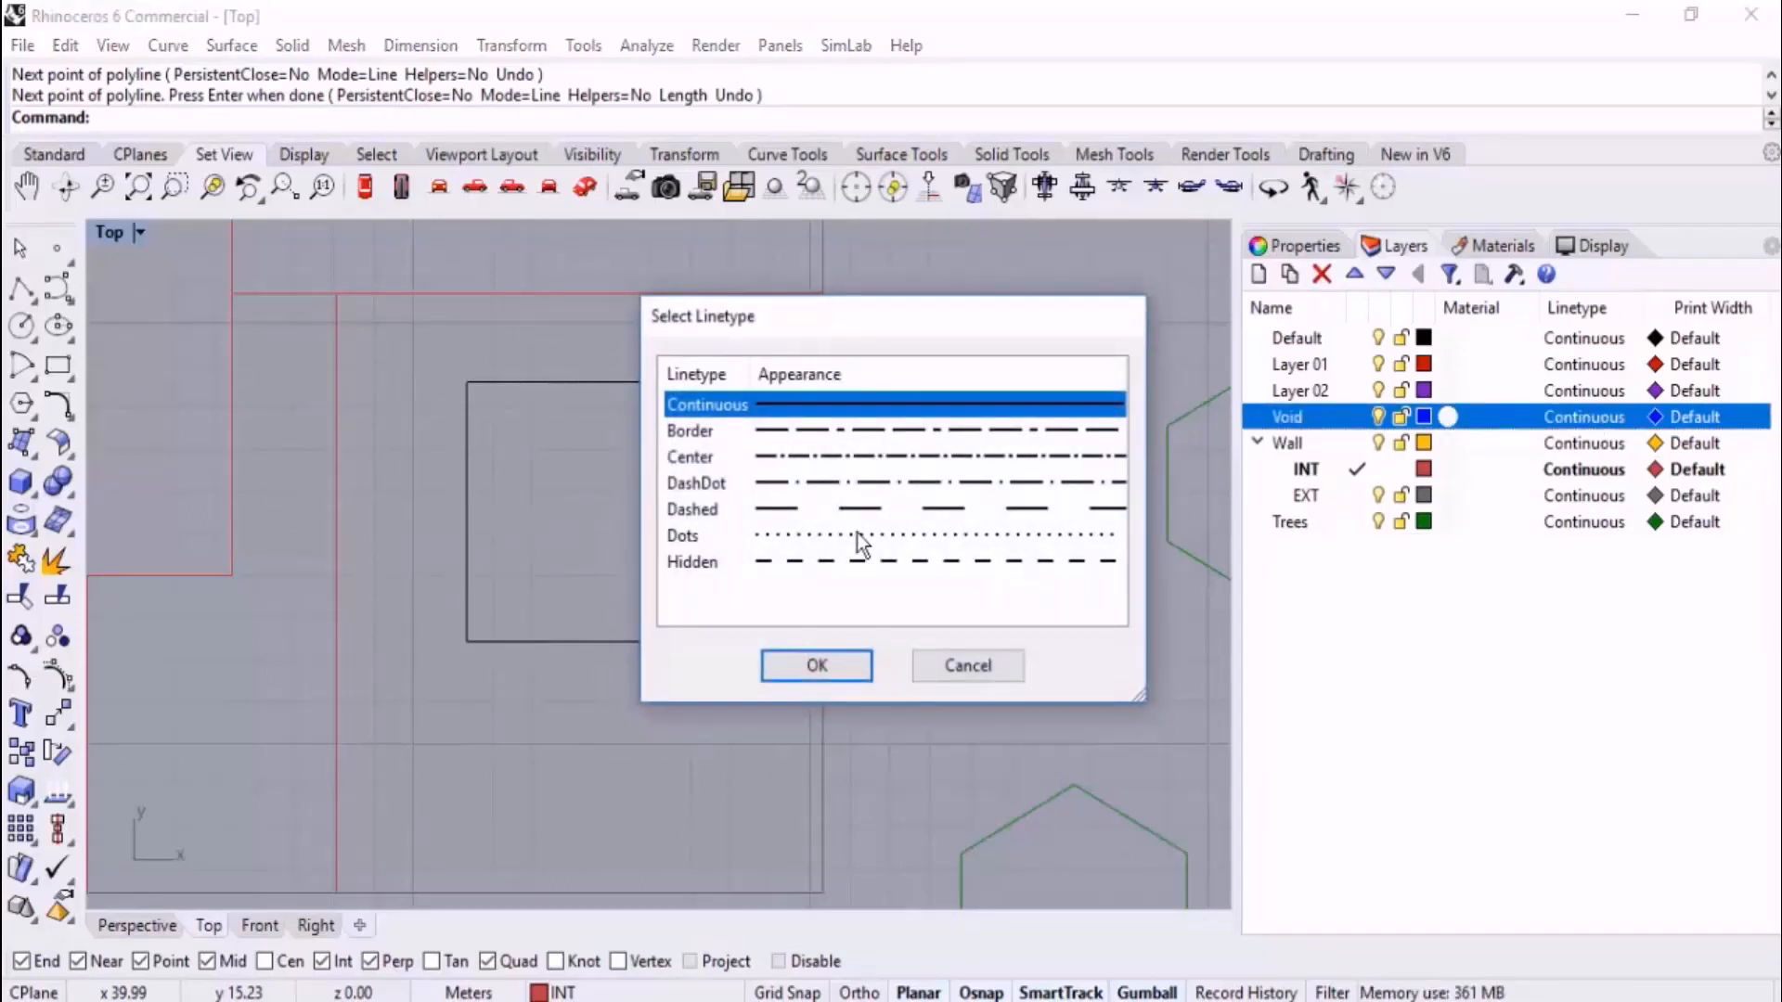
left_click(798, 562)
left_click(816, 659)
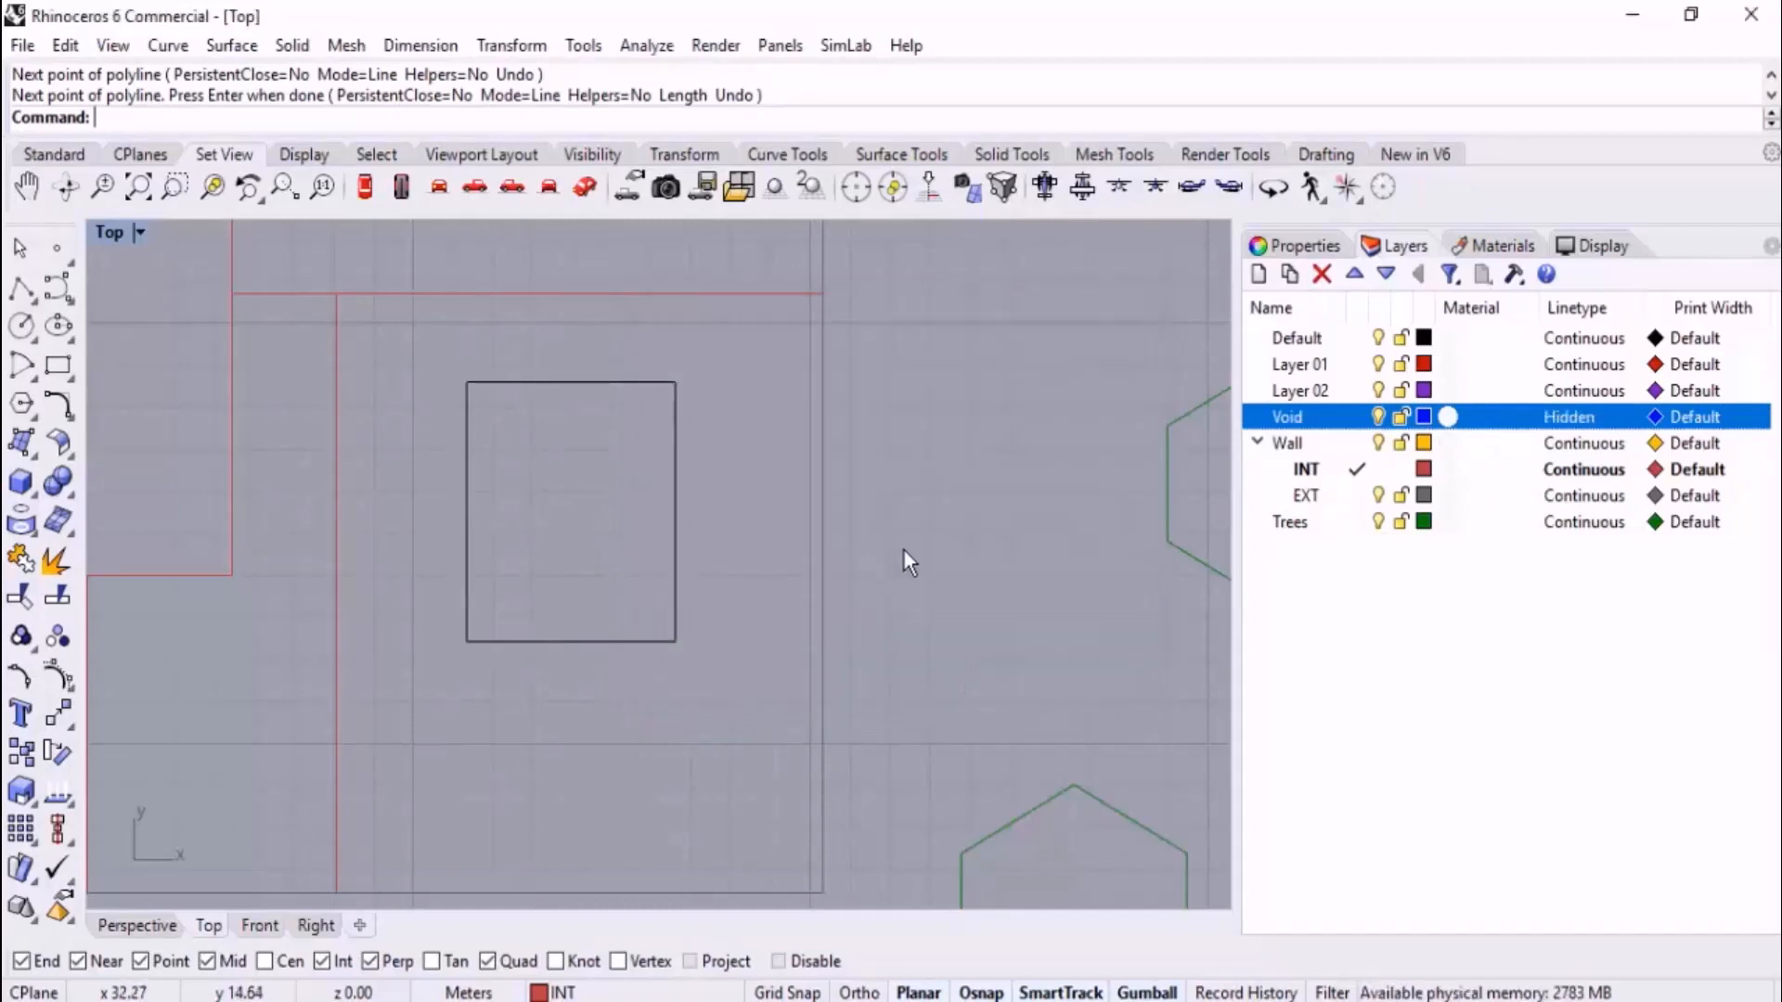
- Assign the inner rectangle to the Void layer and inspect its line pattern up close
left_click(547, 639)
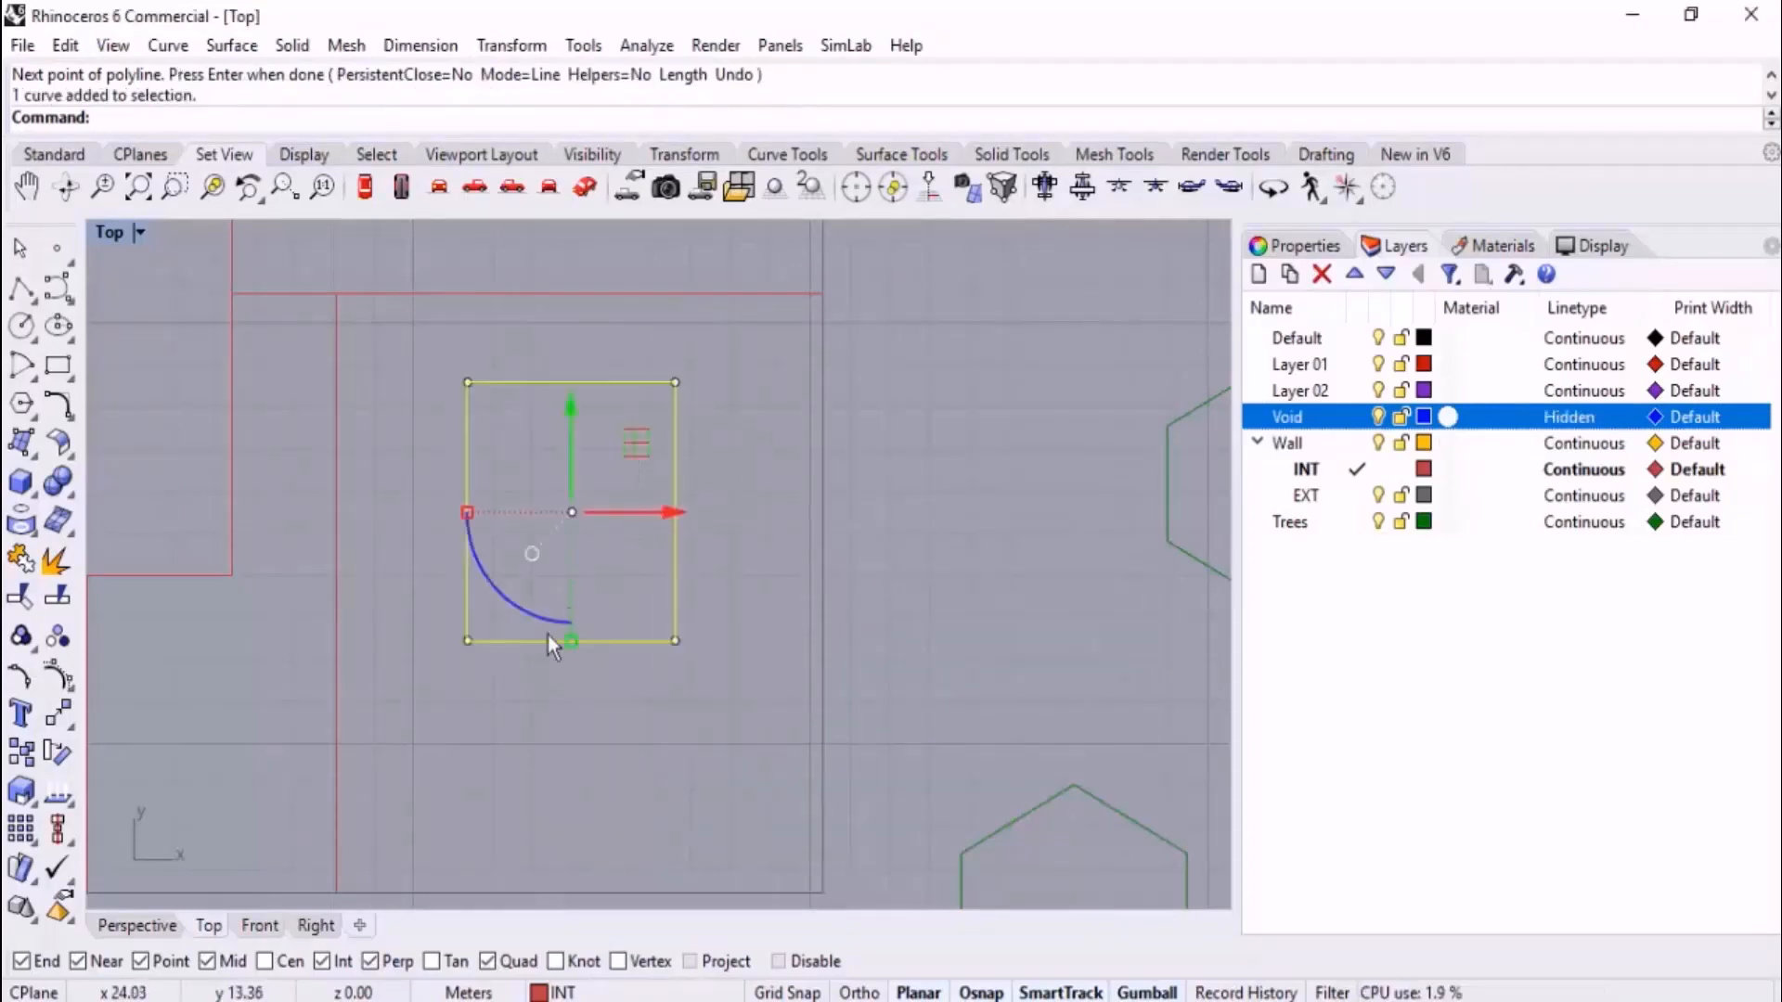
left_click(562, 989)
left_click(621, 861)
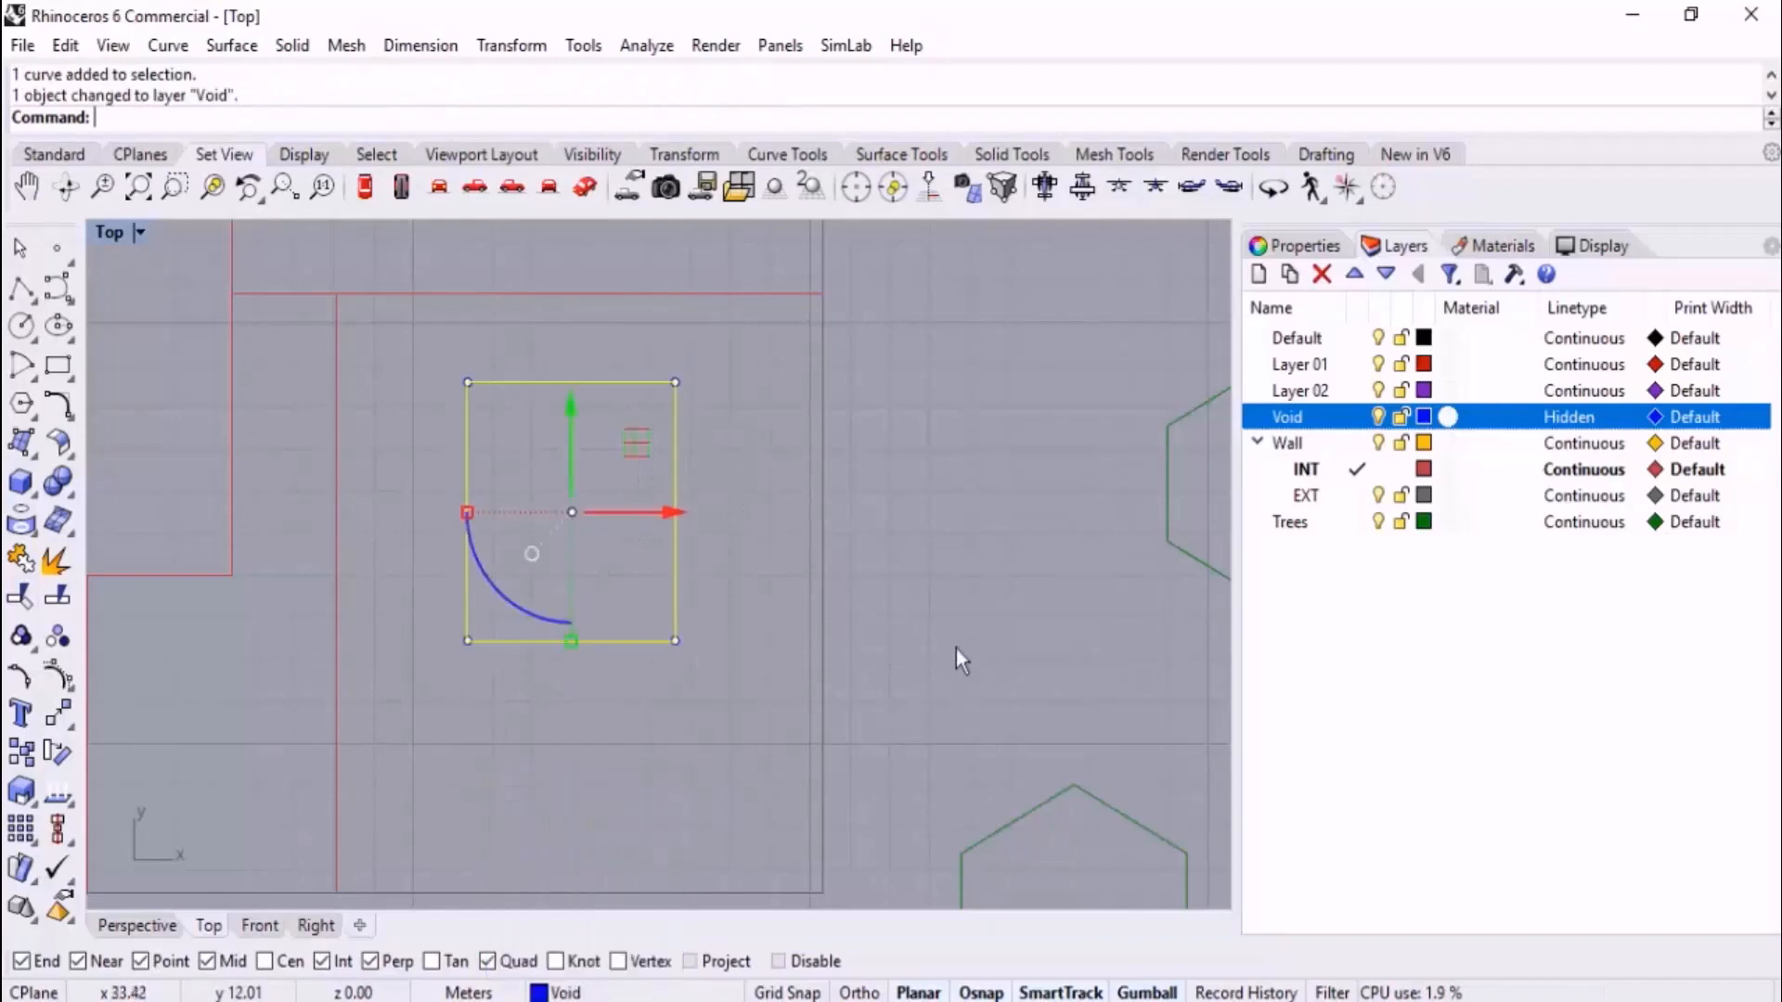
key("Escape")
scroll(509, 655, "up", 5)
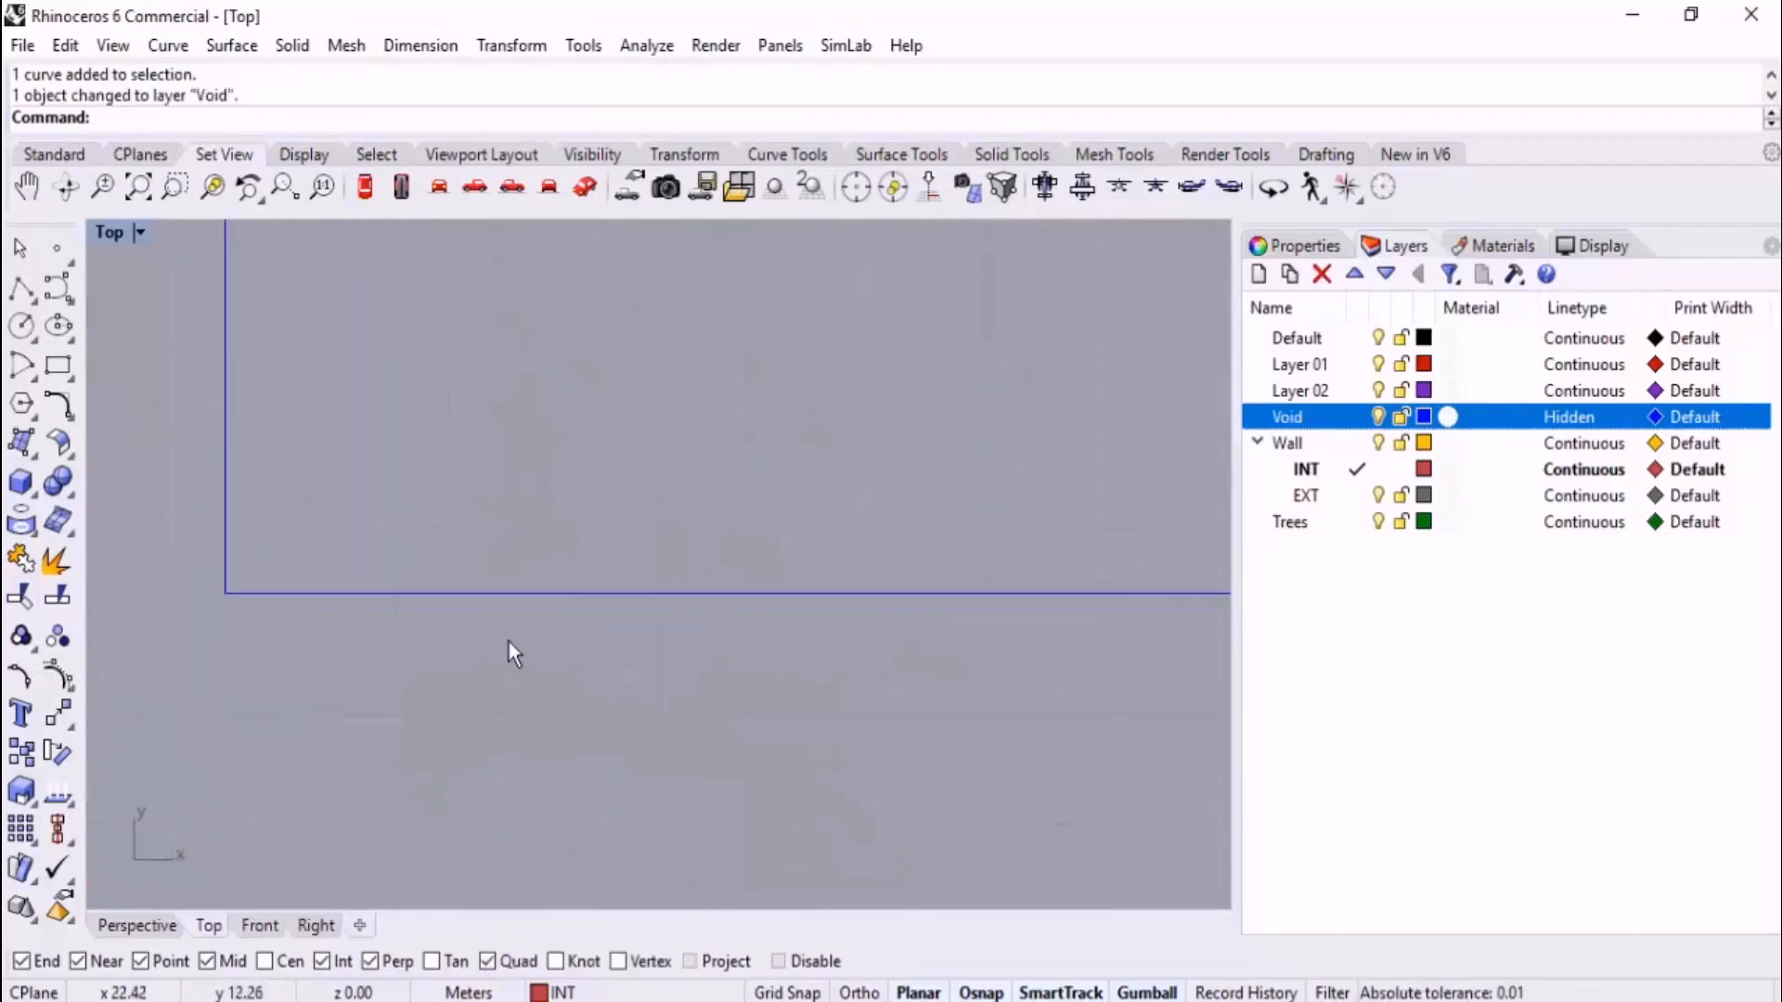
scroll(510, 654, "up", 3)
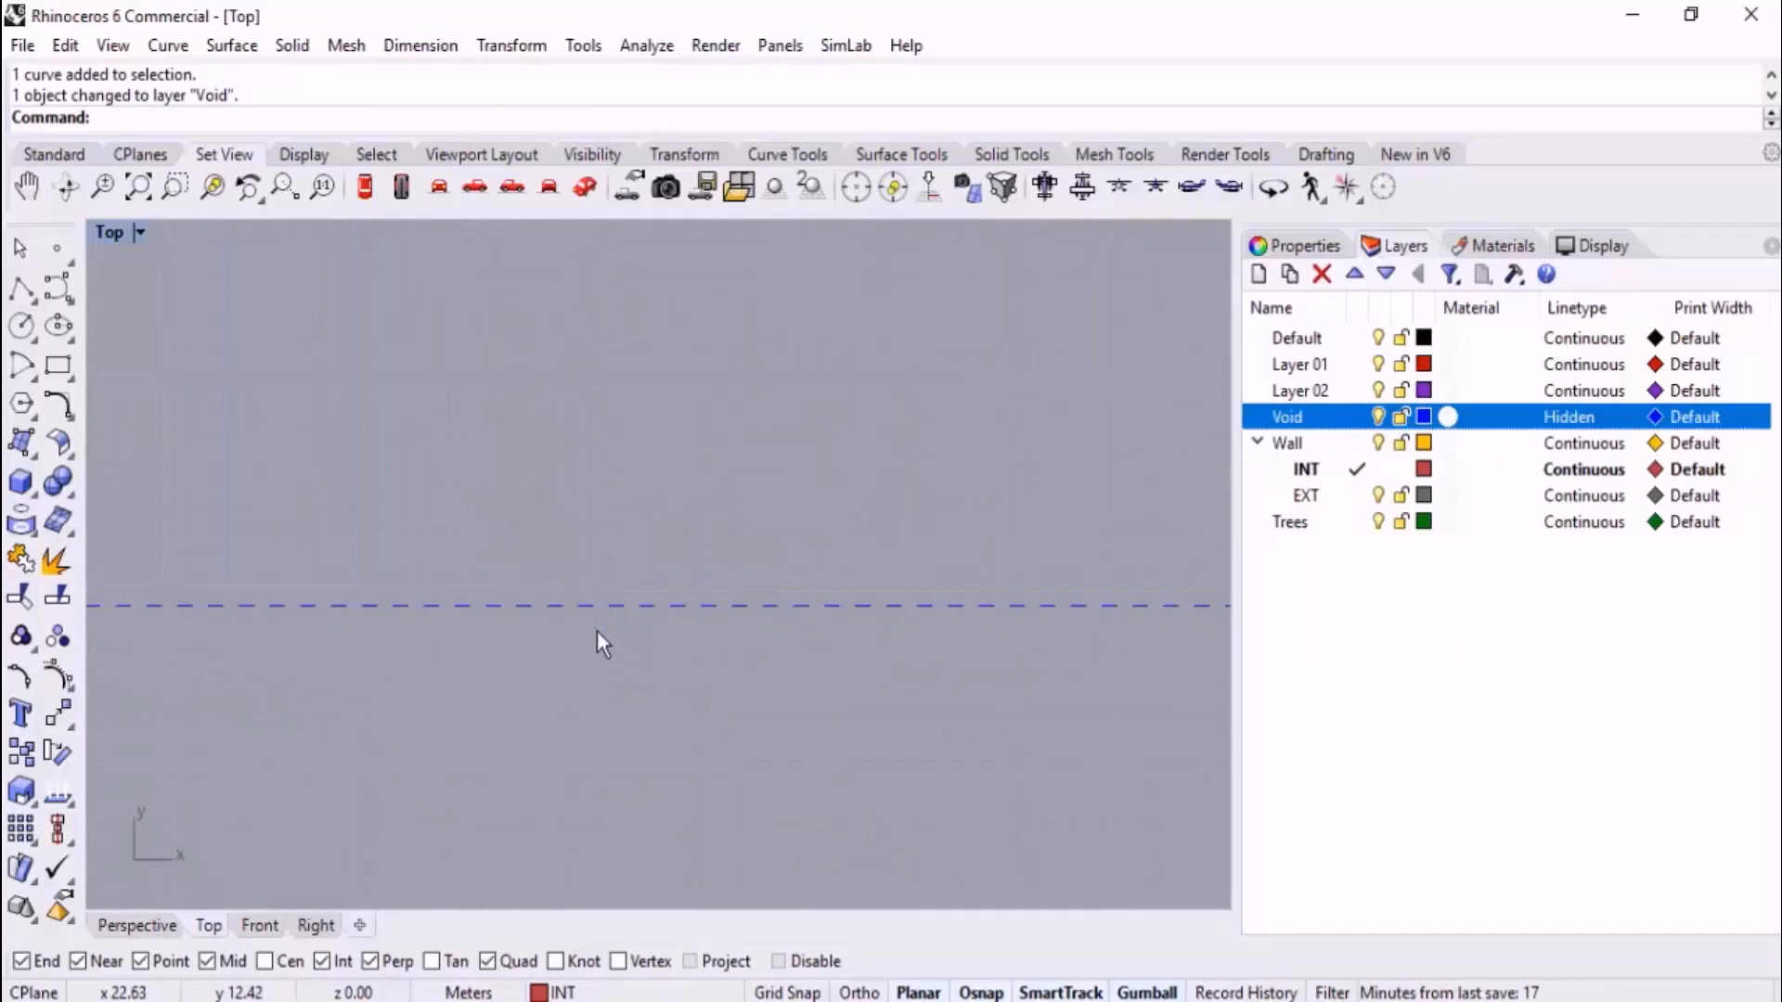
scroll(603, 650, "down", 6)
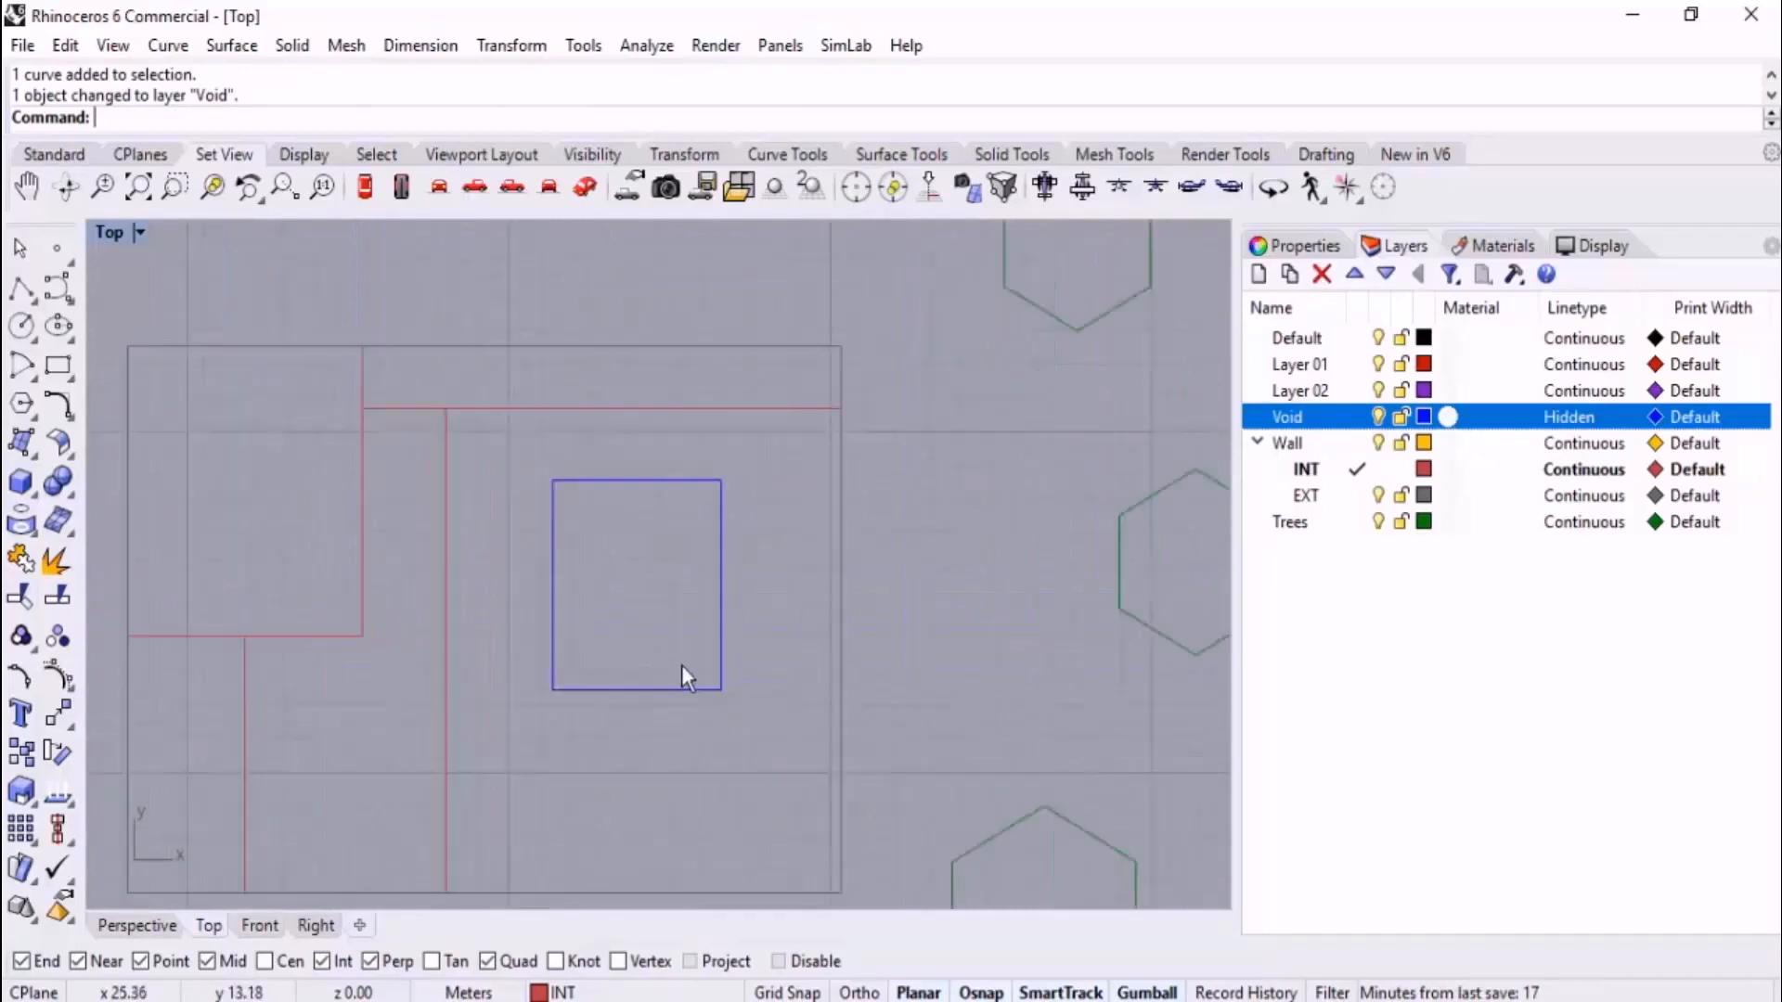
scroll(687, 659, "up", 2)
scroll(705, 631, "down", 4)
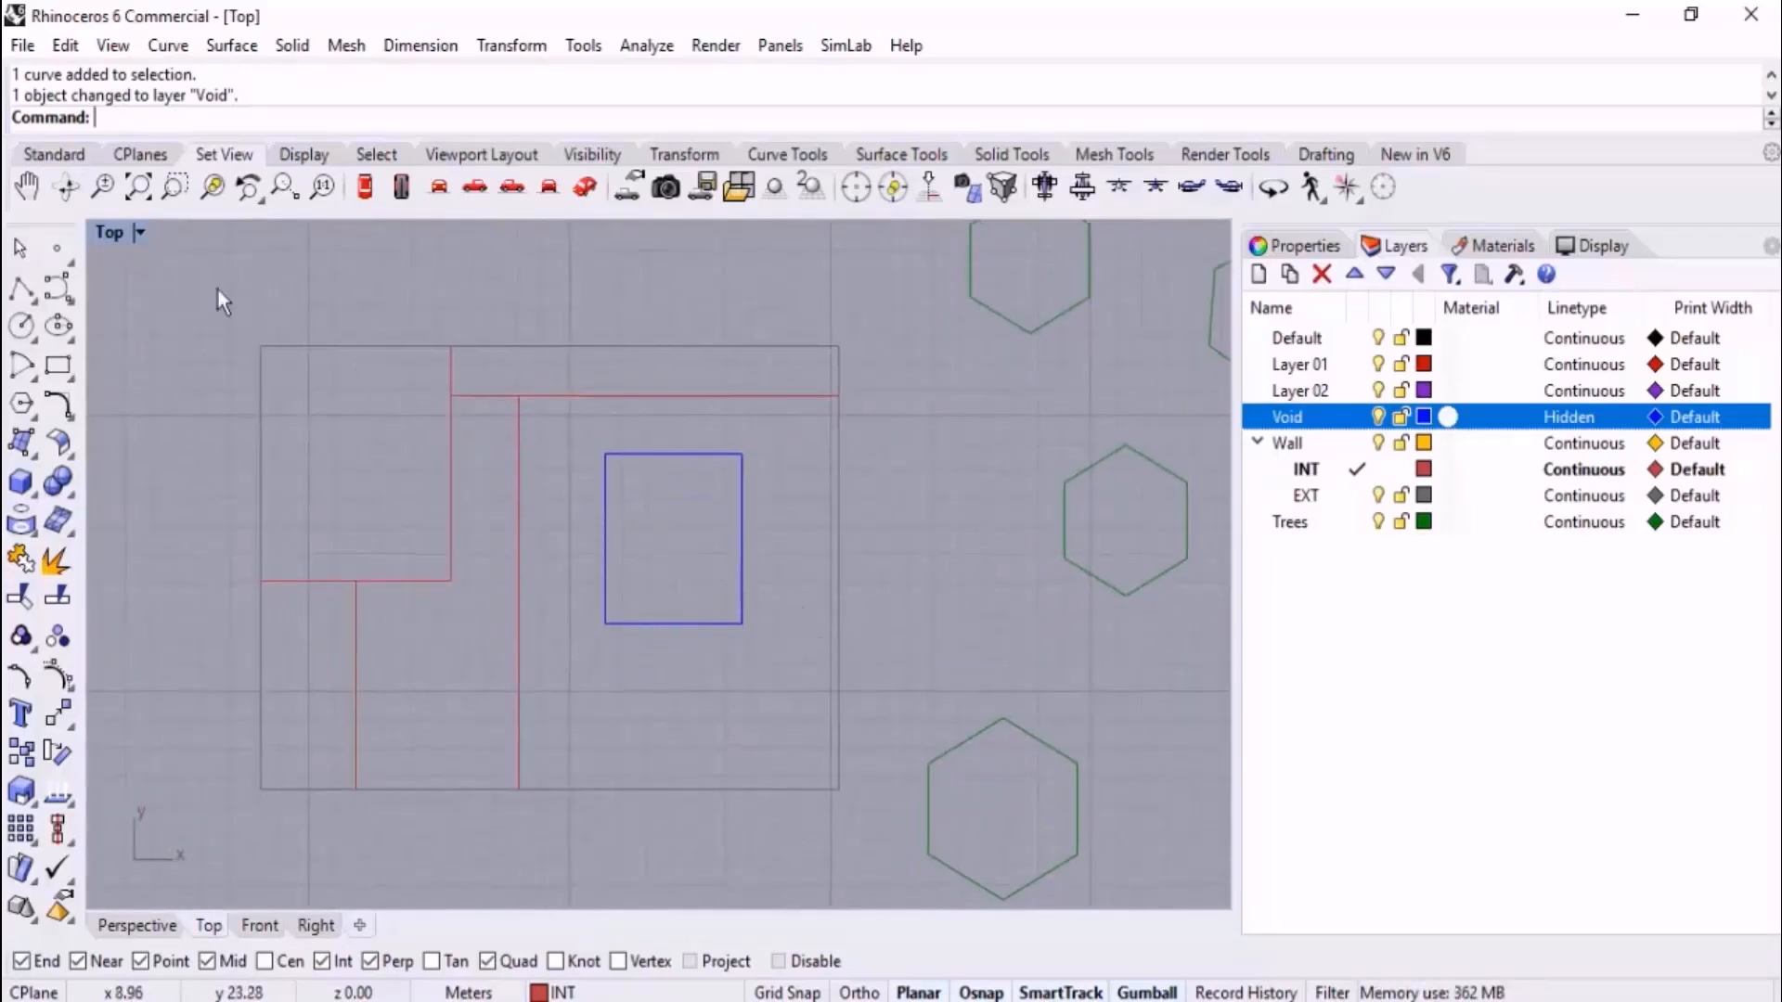
- Set the document's linetype scale to 10 in the Linetypes document properties and inspect the inner rectangle
left_click(43, 157)
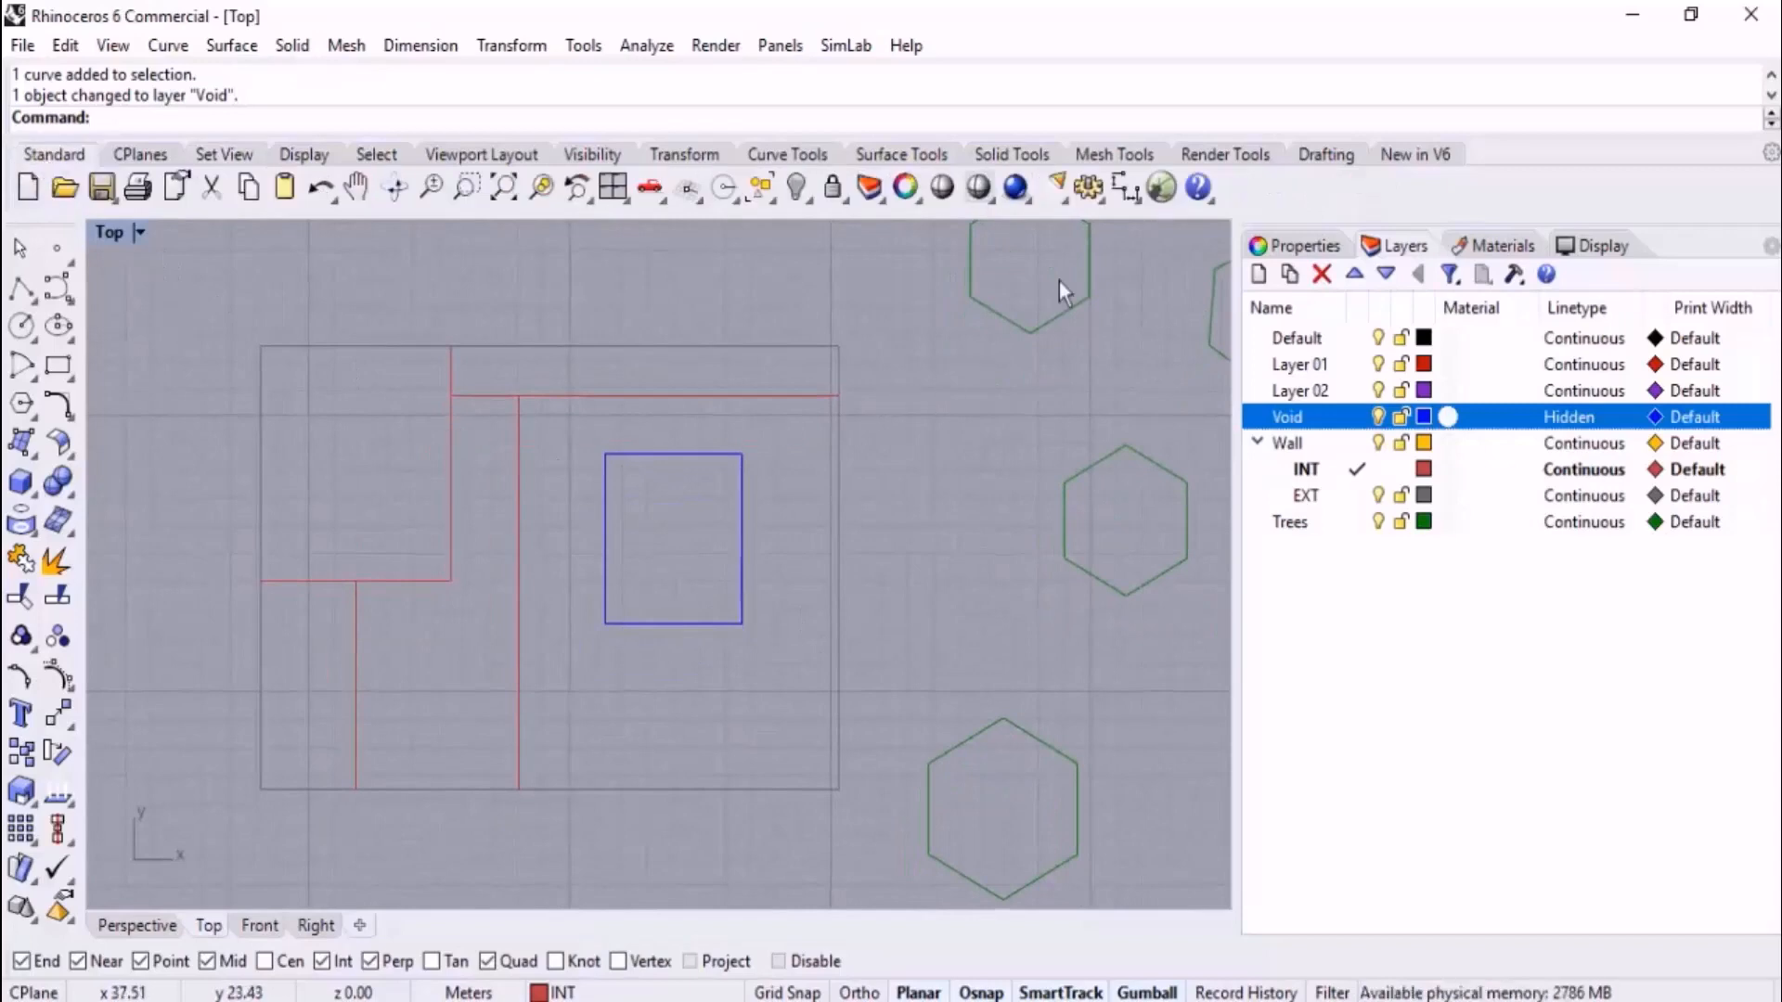
left_click(1089, 187)
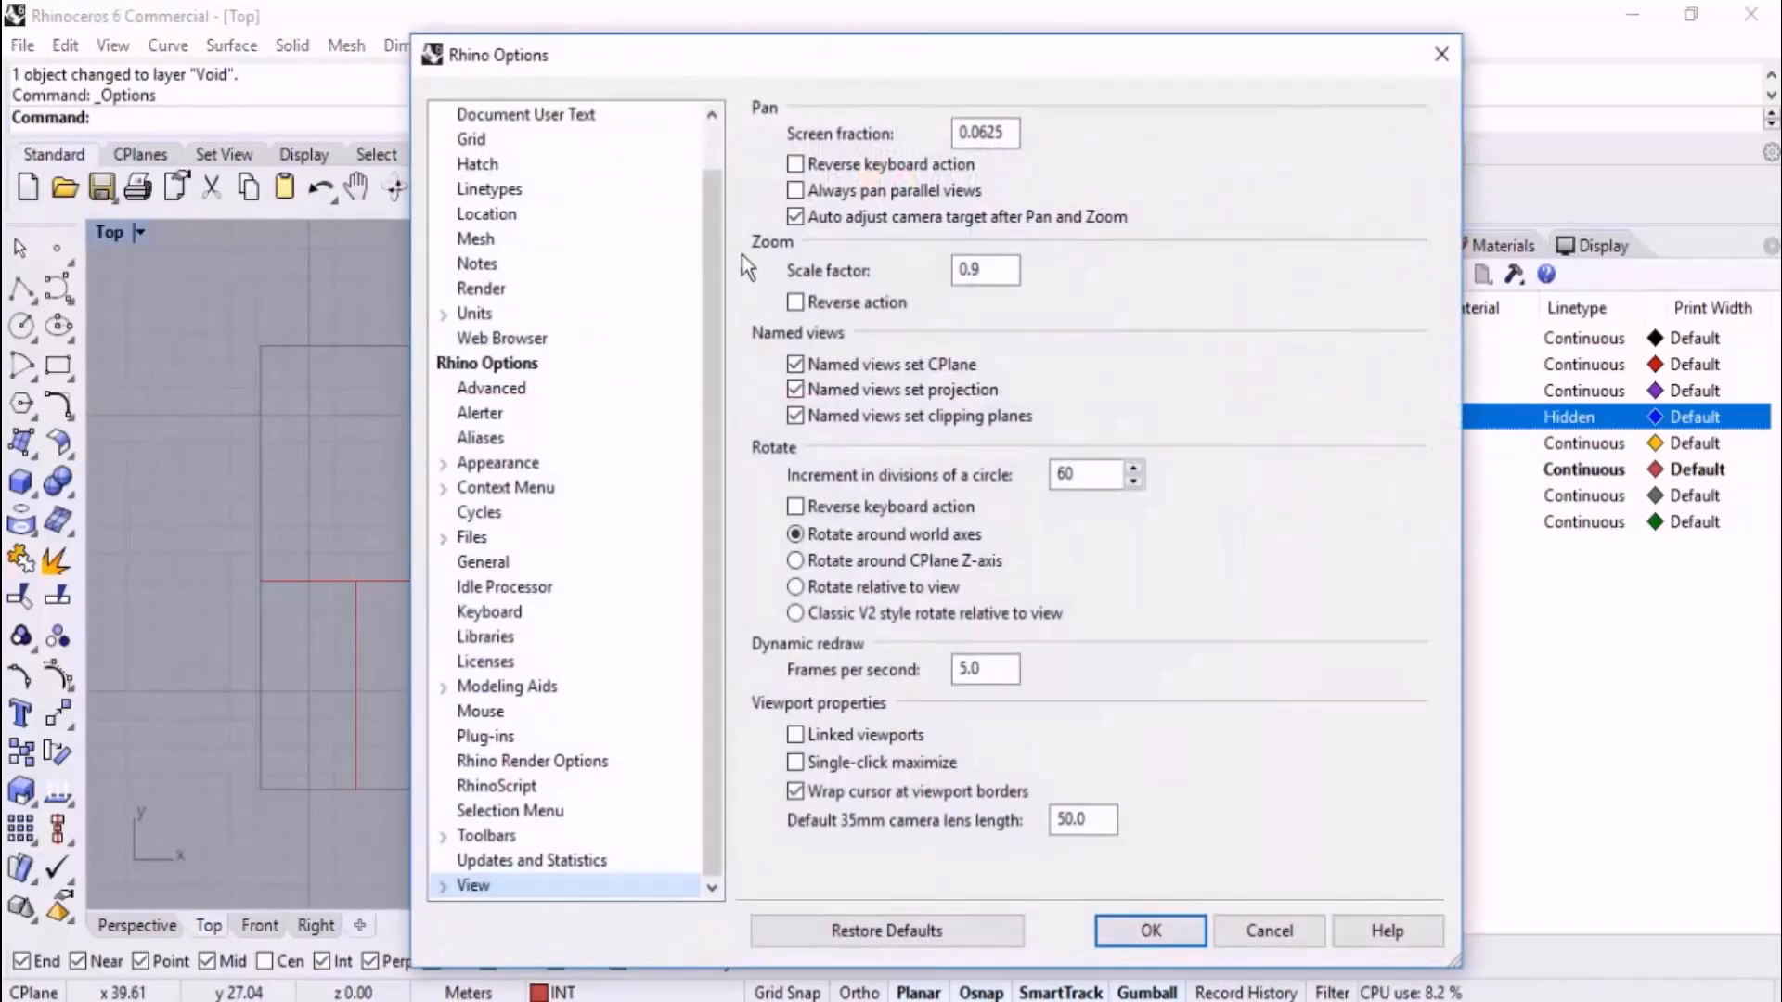
left_click_drag(705, 290, 709, 182)
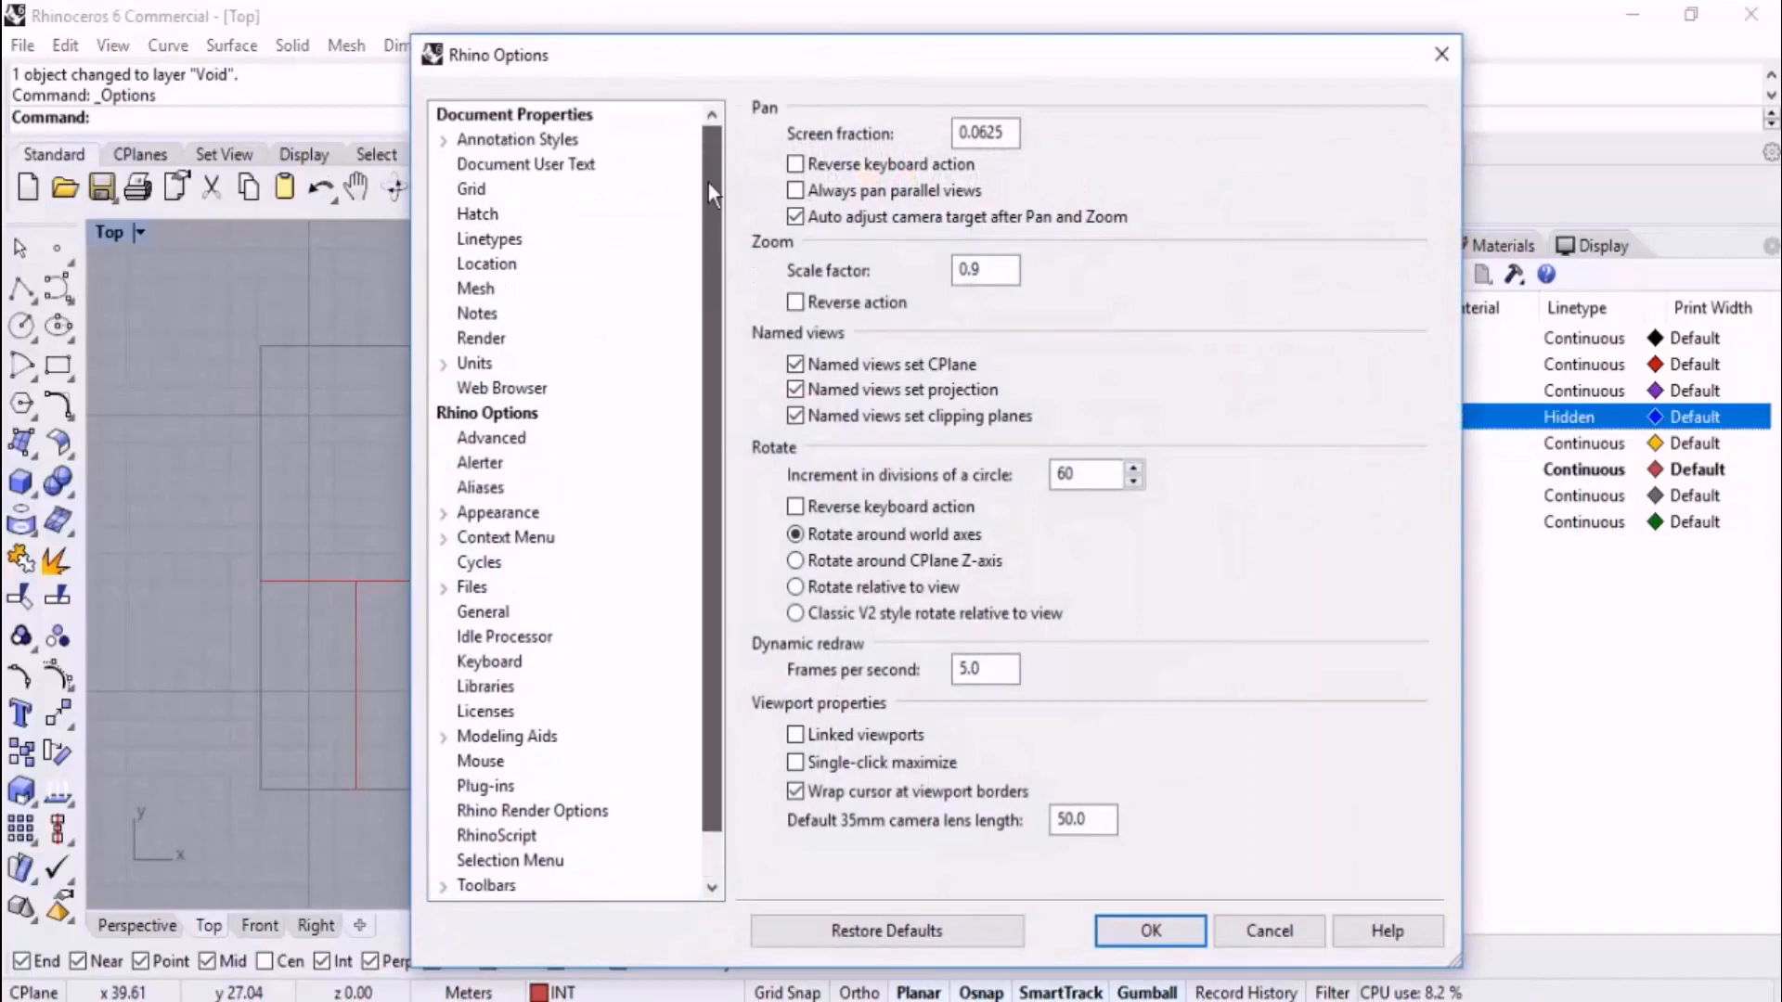
left_click(489, 239)
left_click_drag(1127, 52, 793, 86)
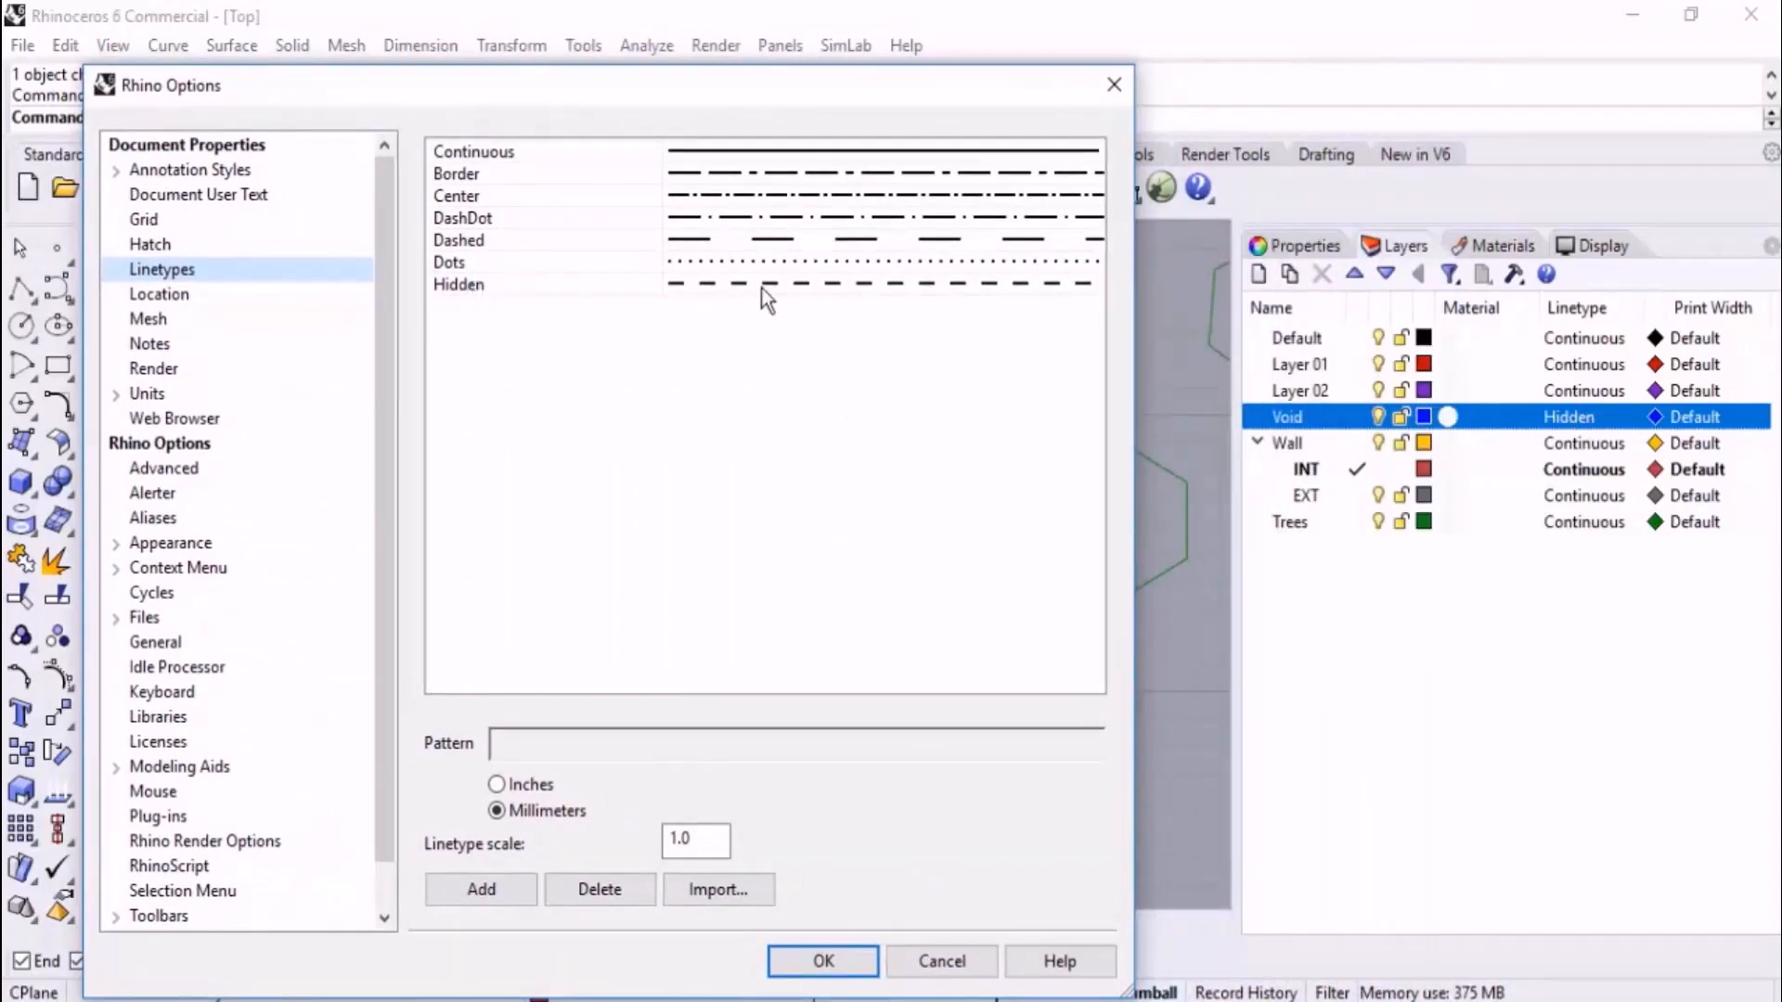
left_click_drag(720, 840, 599, 844)
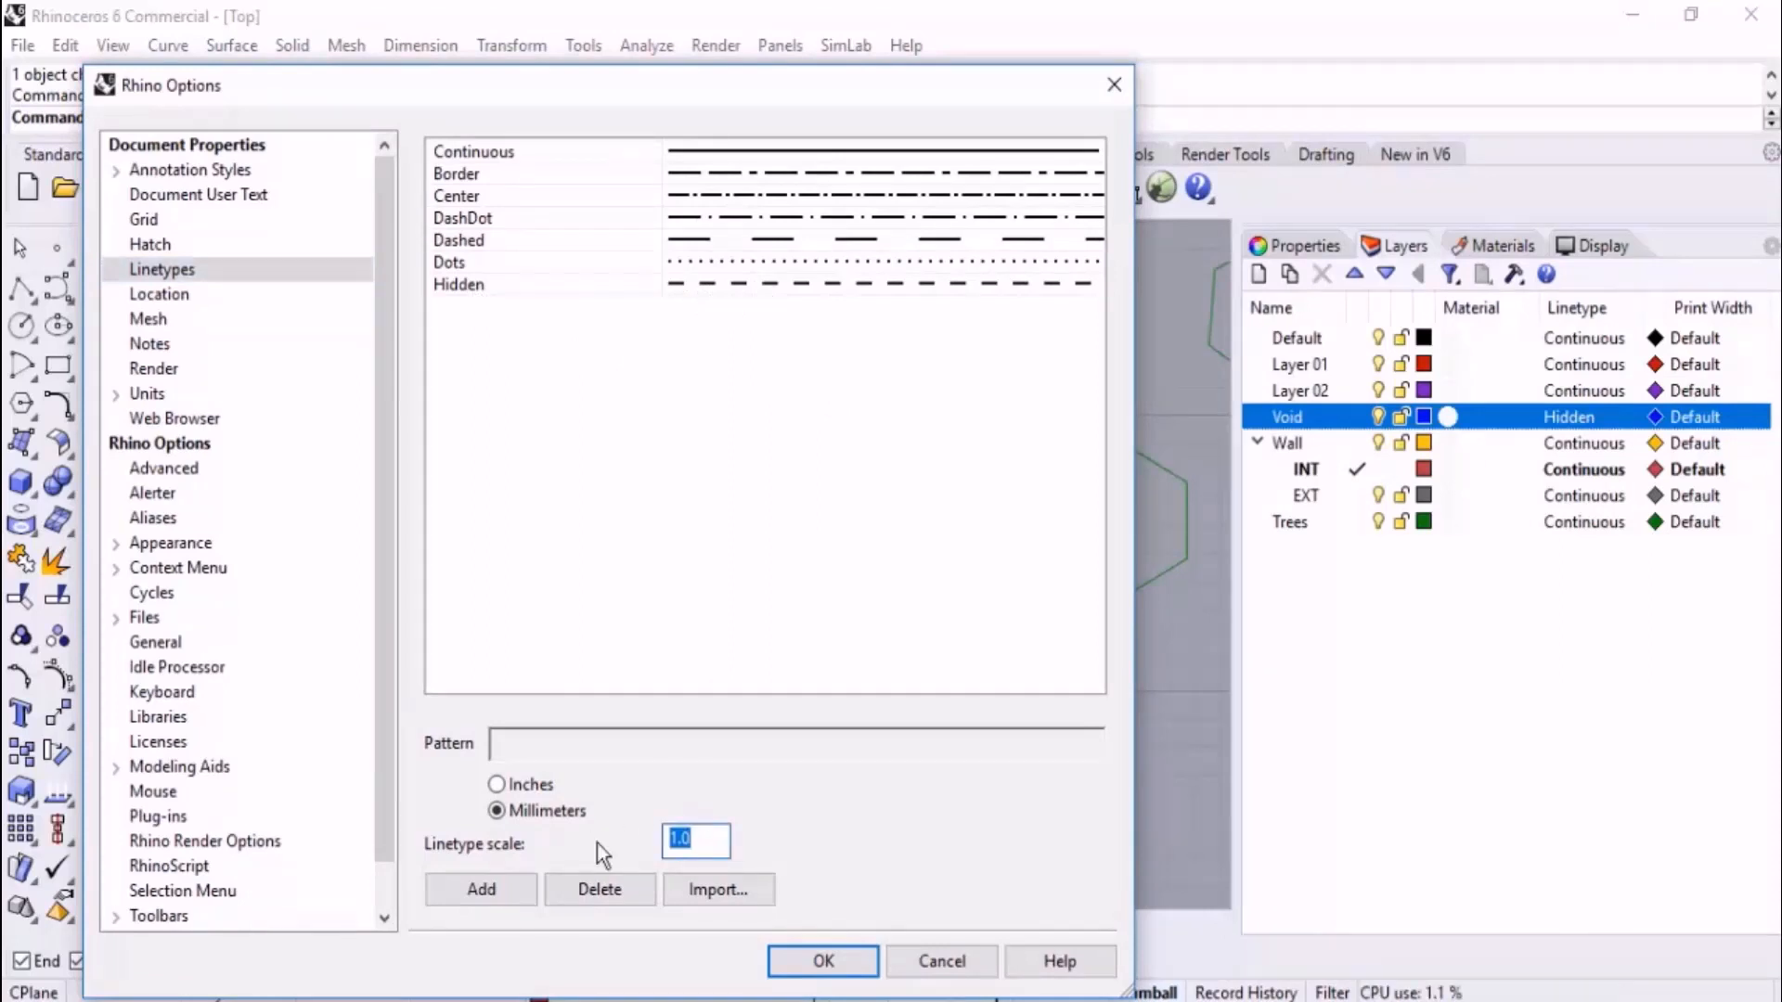
type("10")
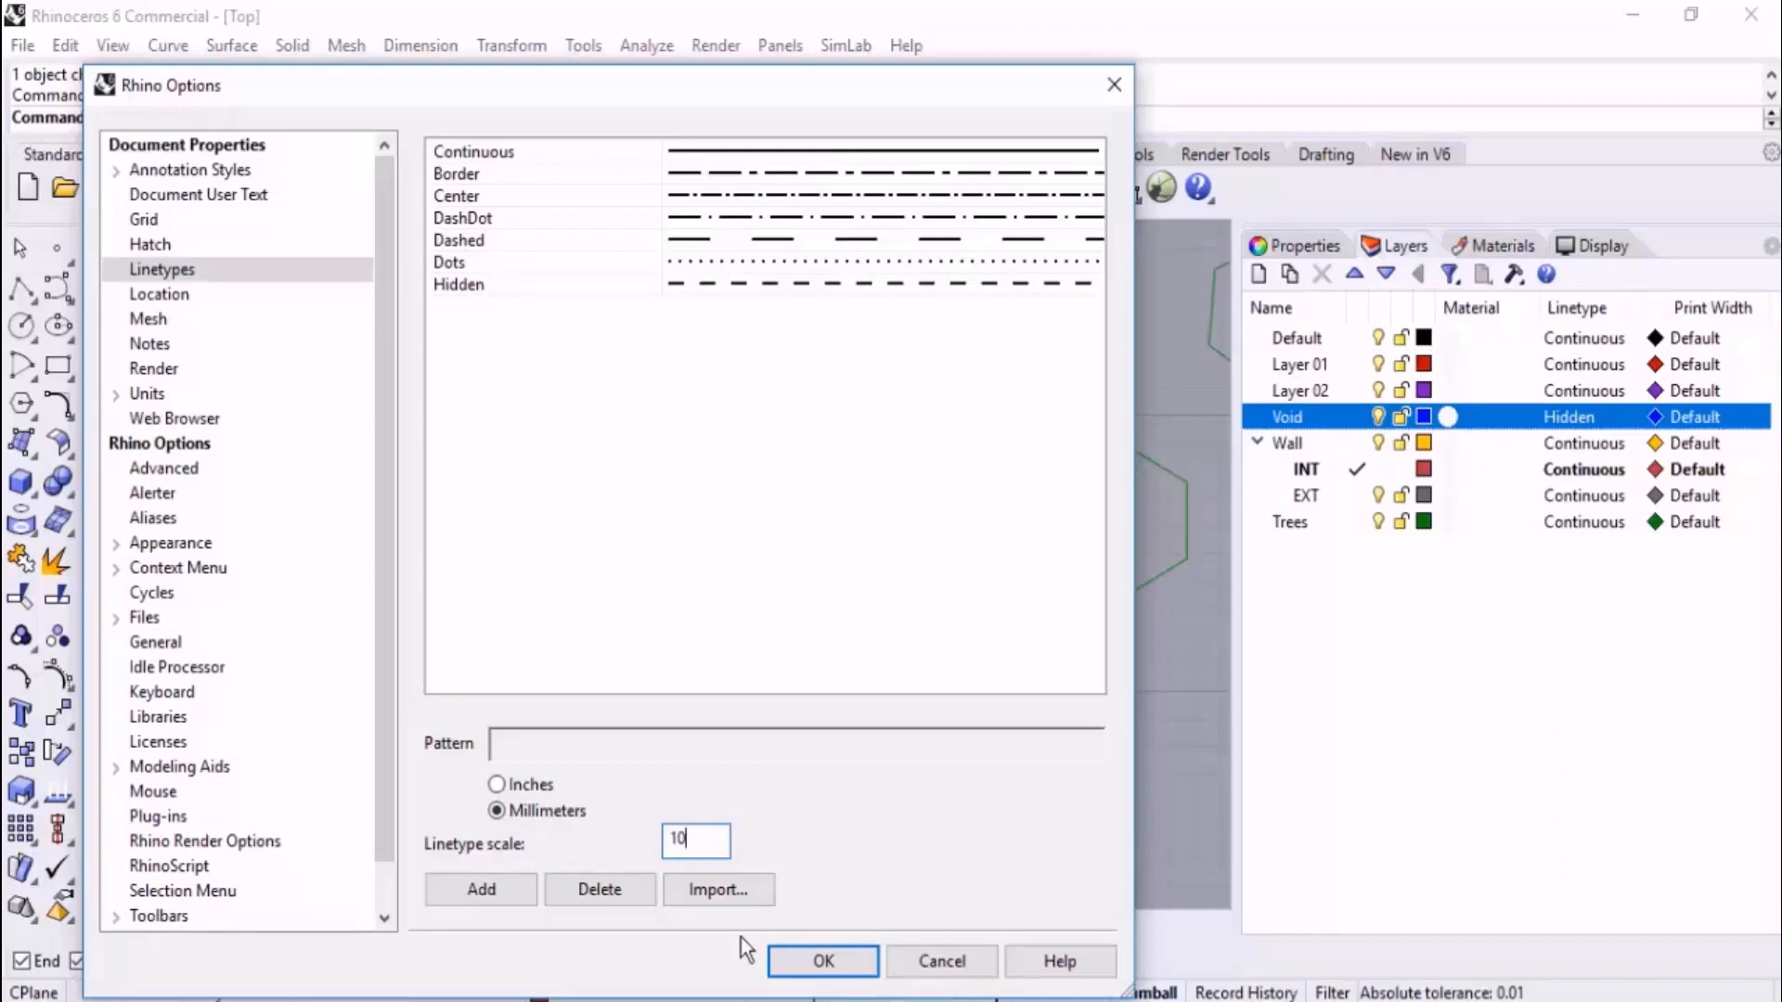
left_click(818, 961)
scroll(641, 473, "up", 3)
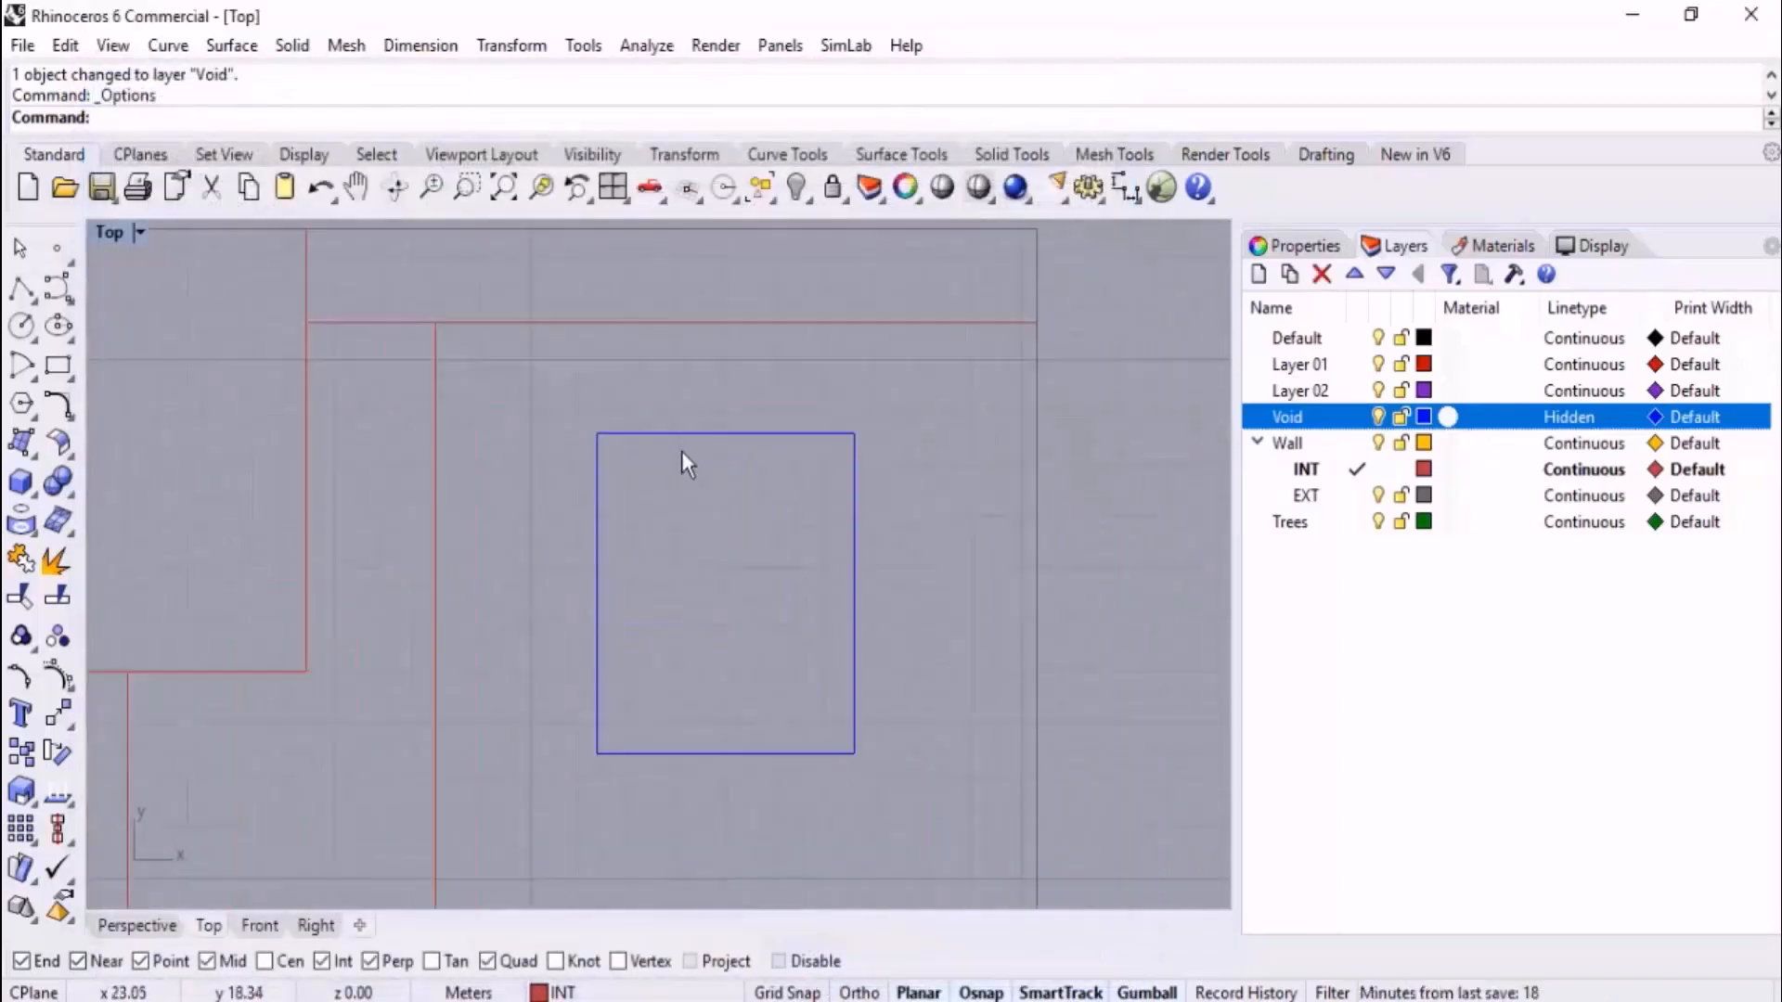
- Set the document's linetype scale to 100 and check the inner rectangle's dashes at several zoom levels
left_click(1087, 187)
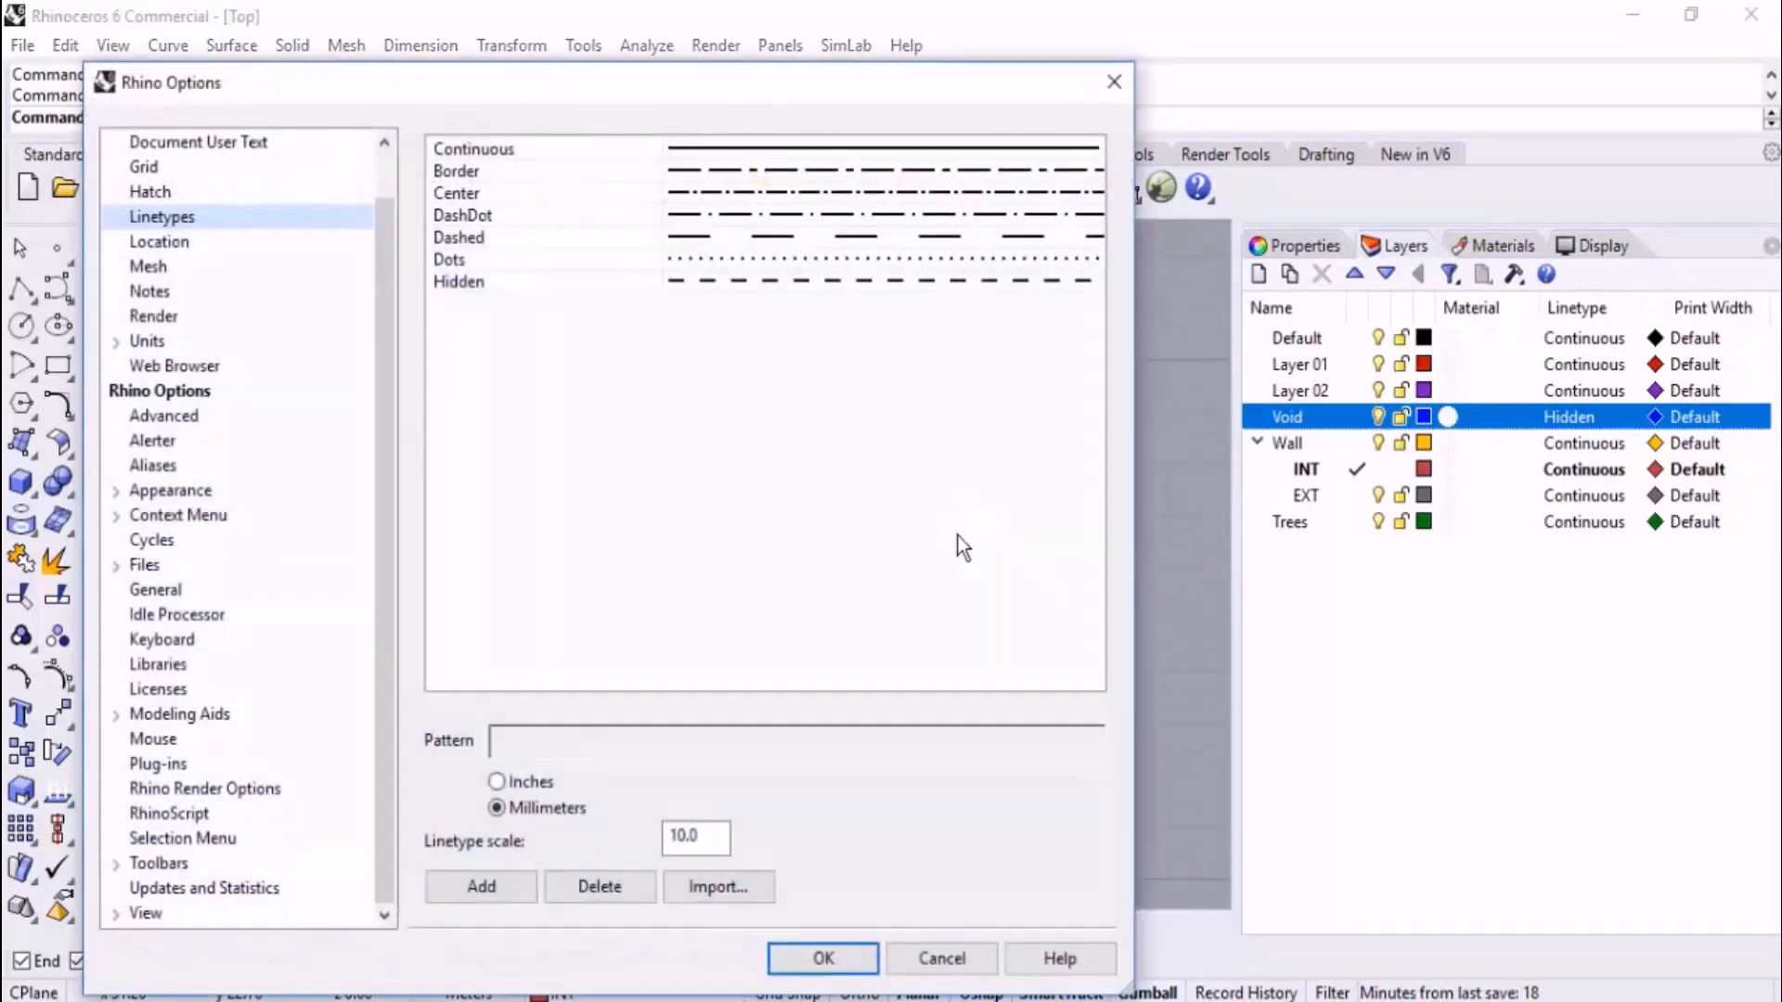
left_click_drag(706, 835, 661, 839)
type("10")
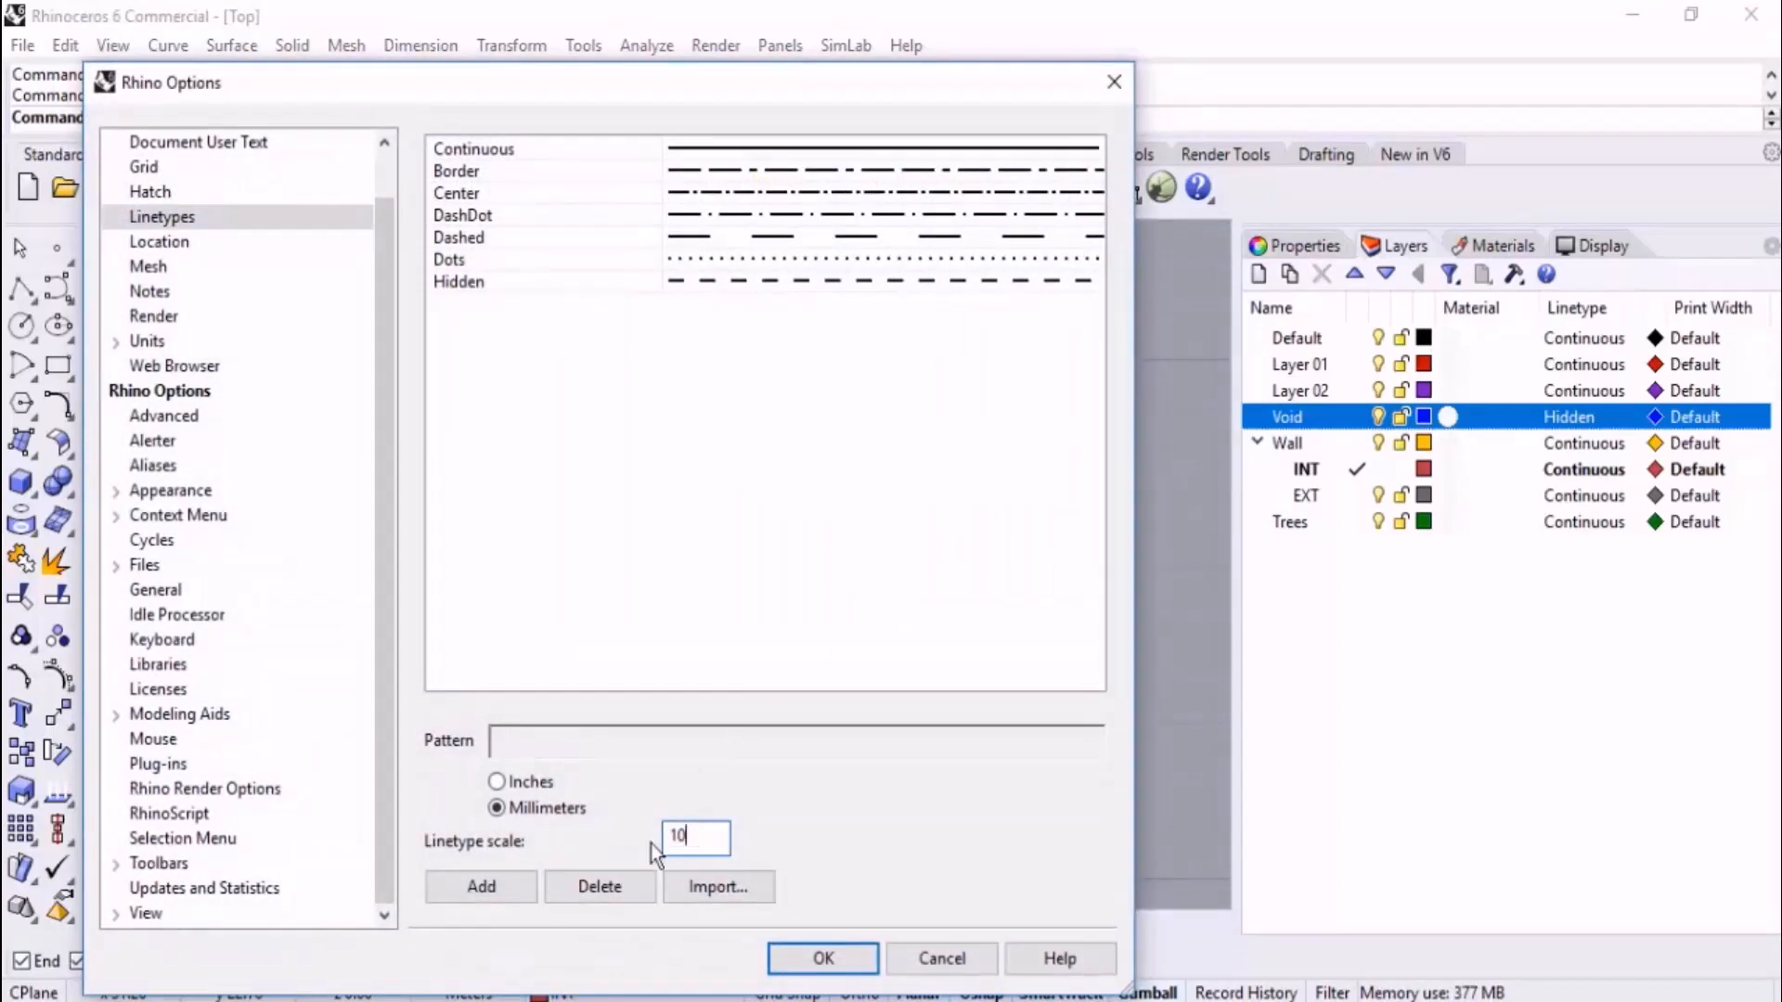
type("0")
left_click(822, 959)
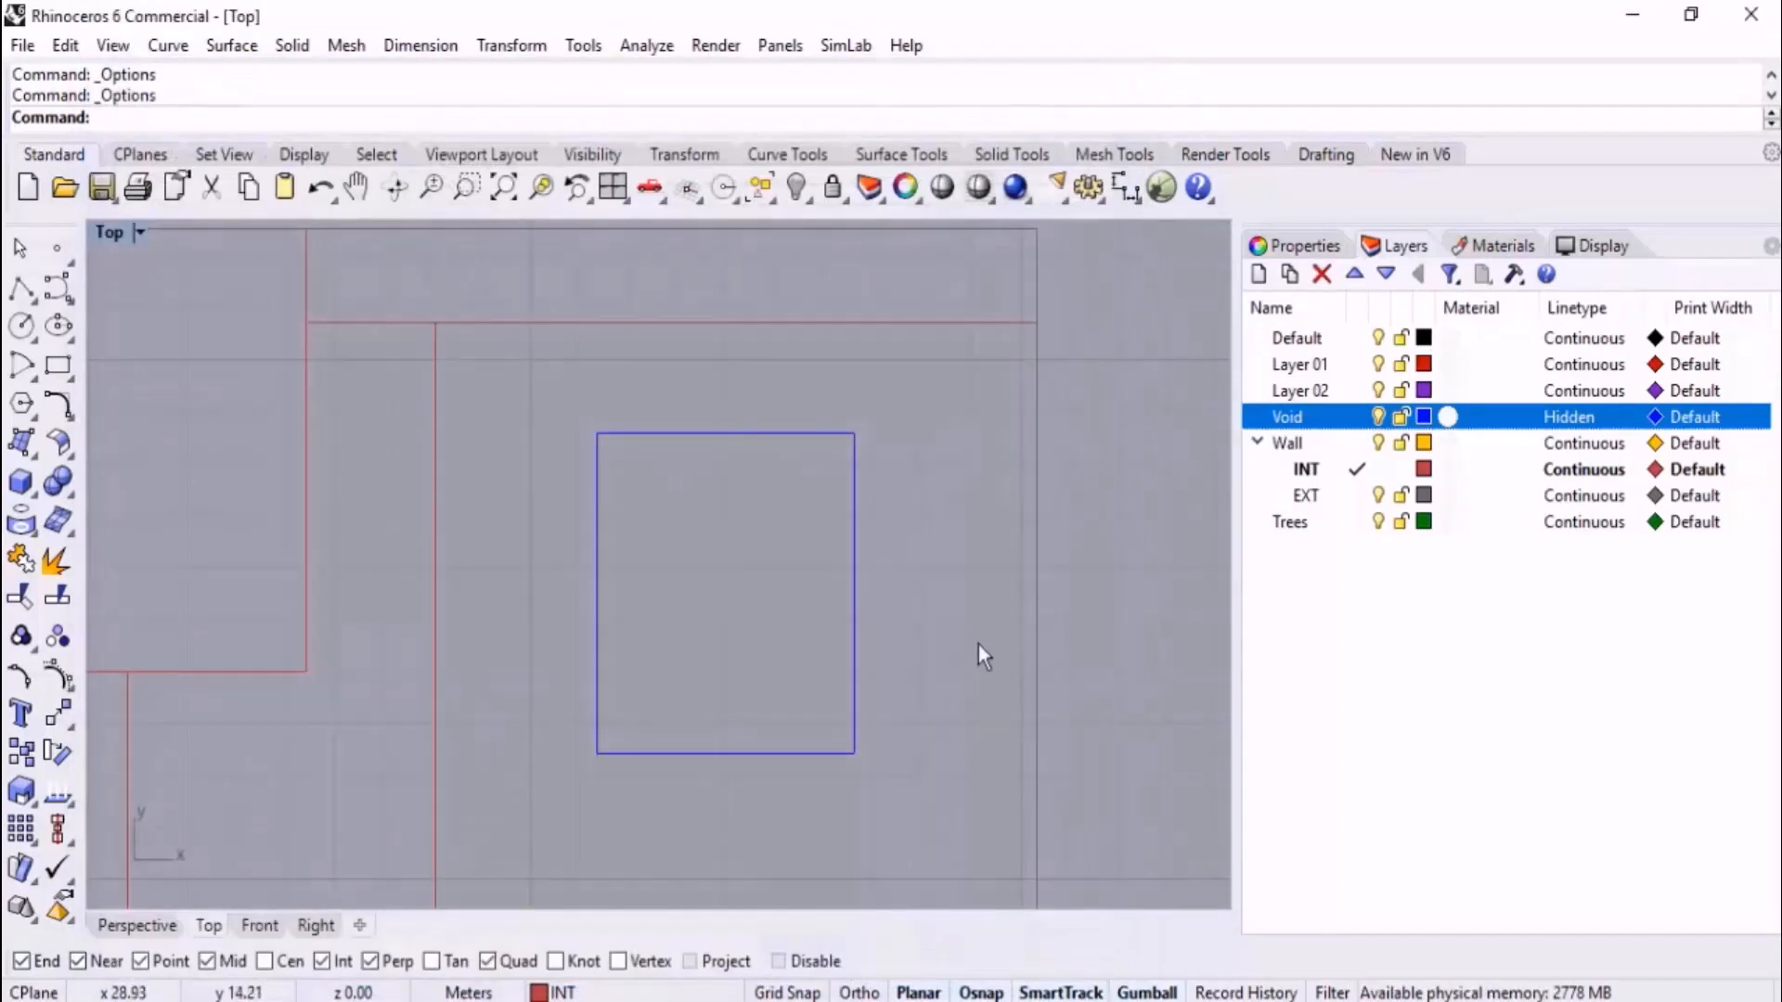
scroll(870, 748, "up", 3)
scroll(832, 793, "down", 5)
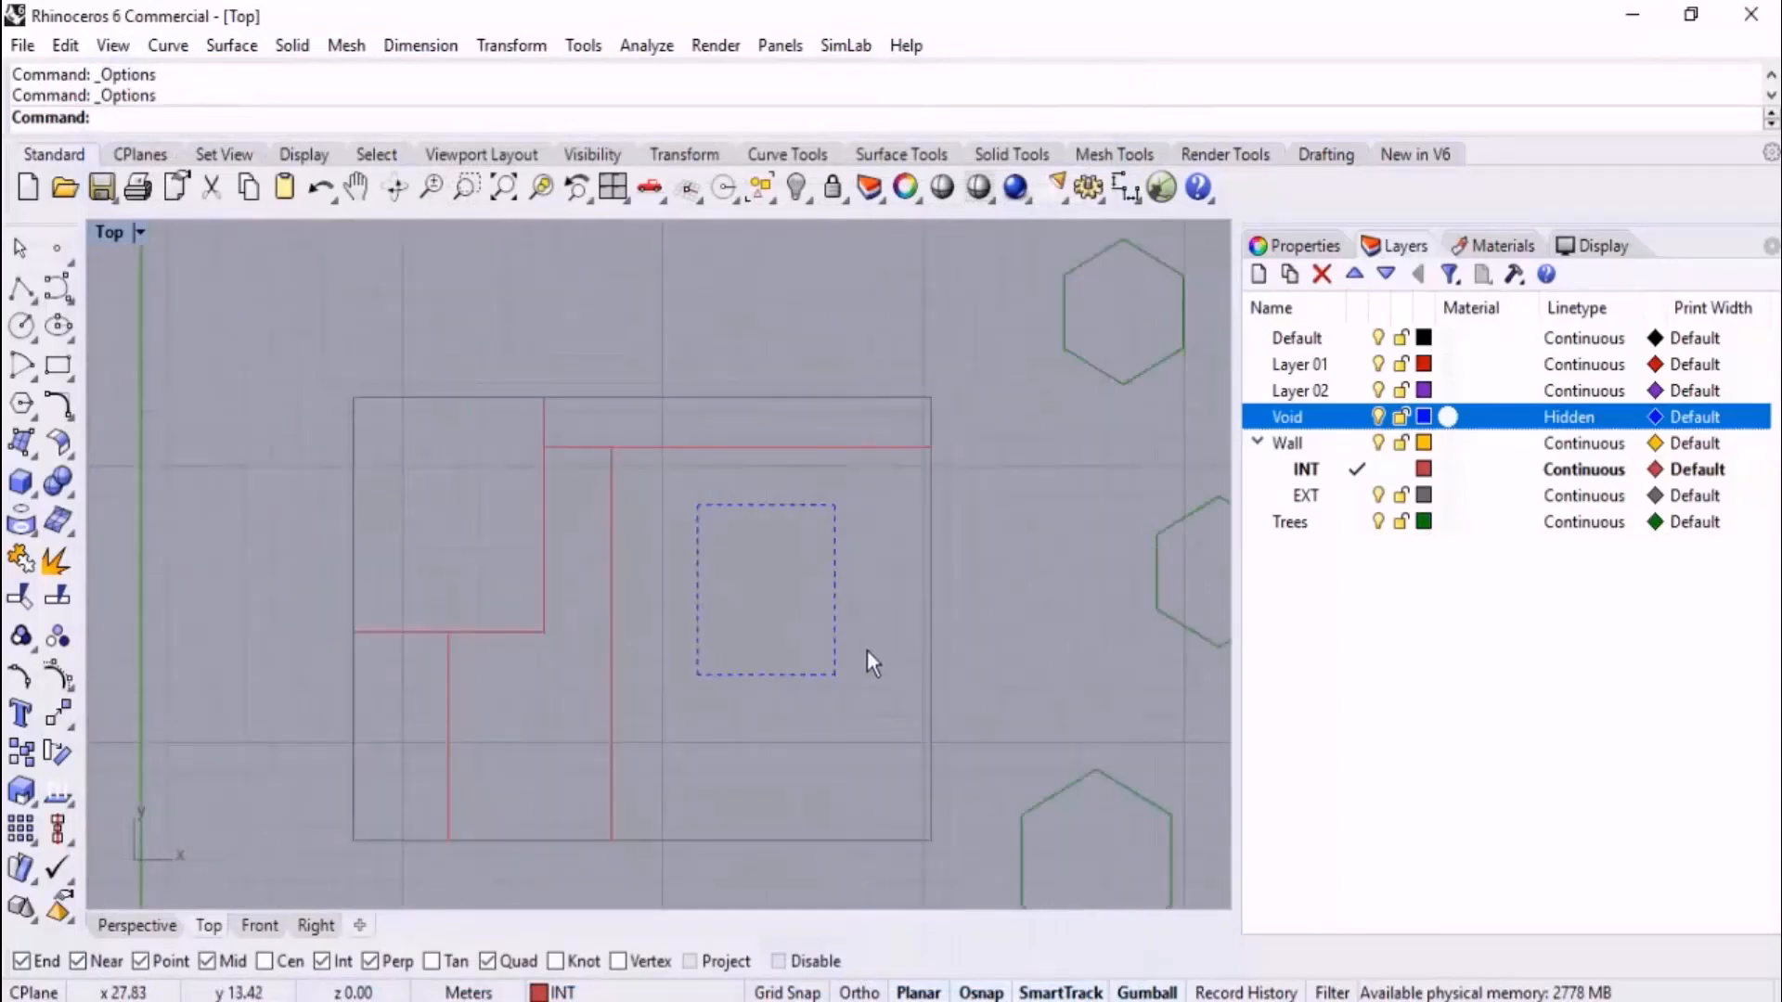
scroll(867, 650, "up", 2)
right_click_drag(802, 637, 798, 584)
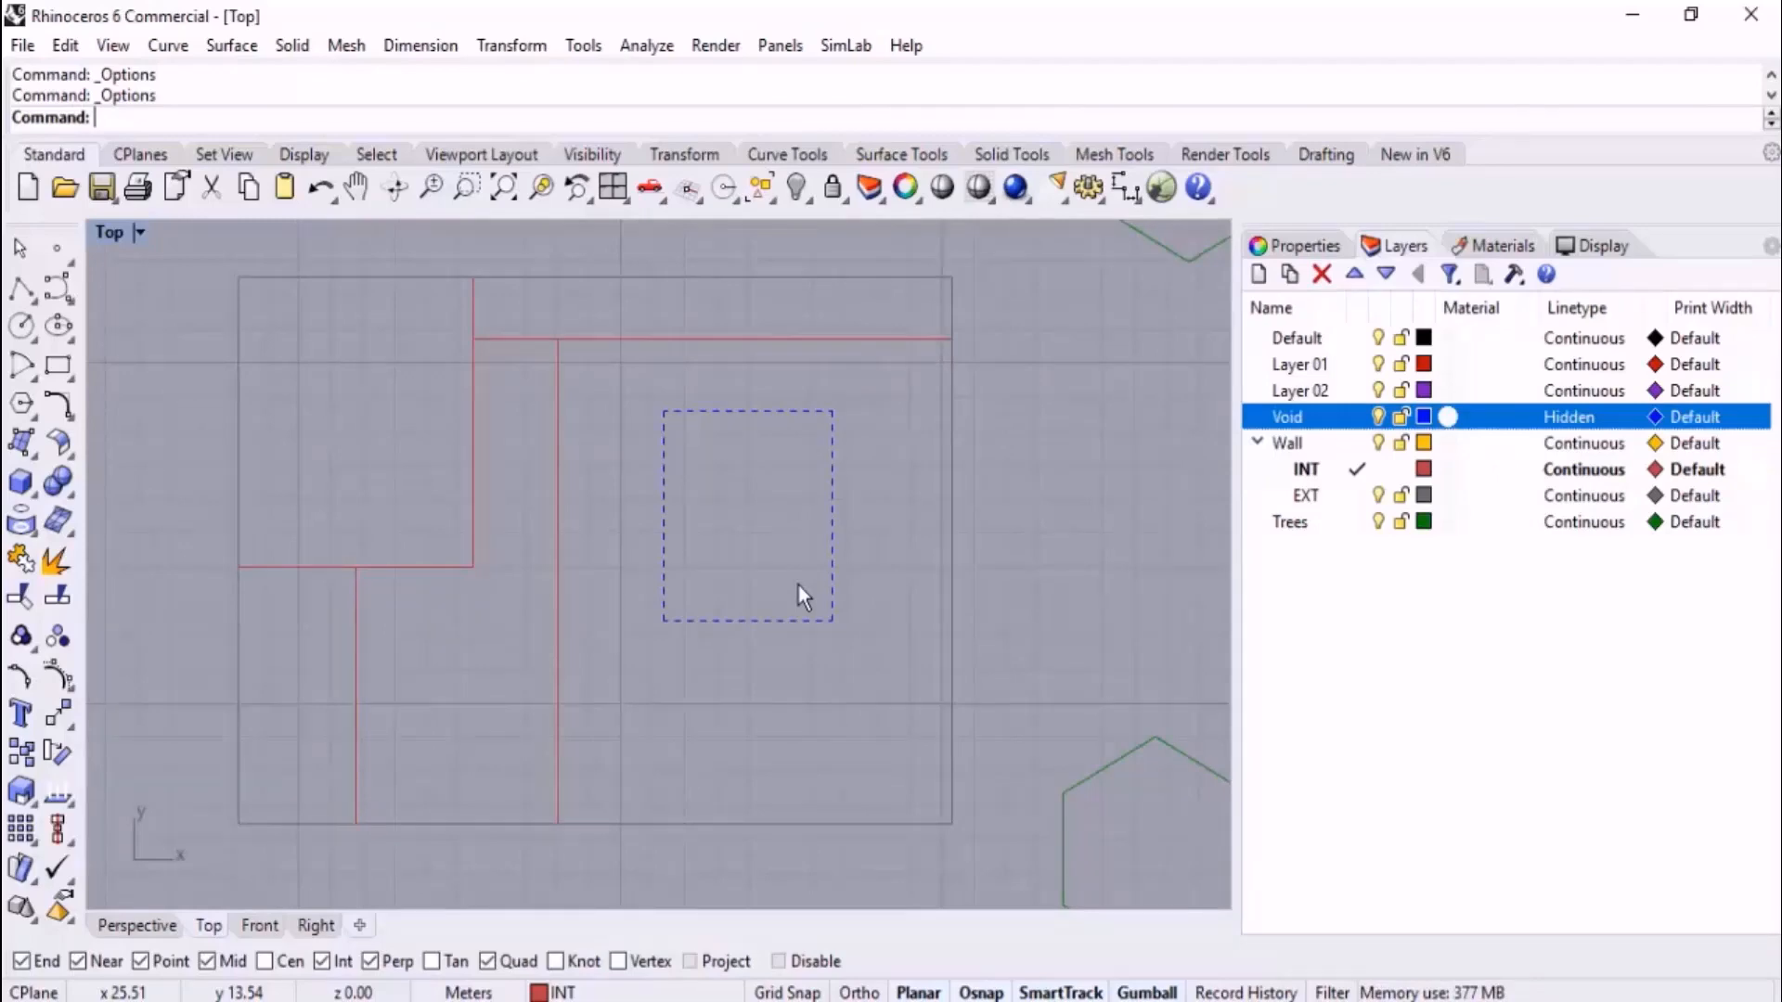
- Isolate the INT layer with One Layer On
left_click(1417, 637)
scroll(919, 529, "down", 2)
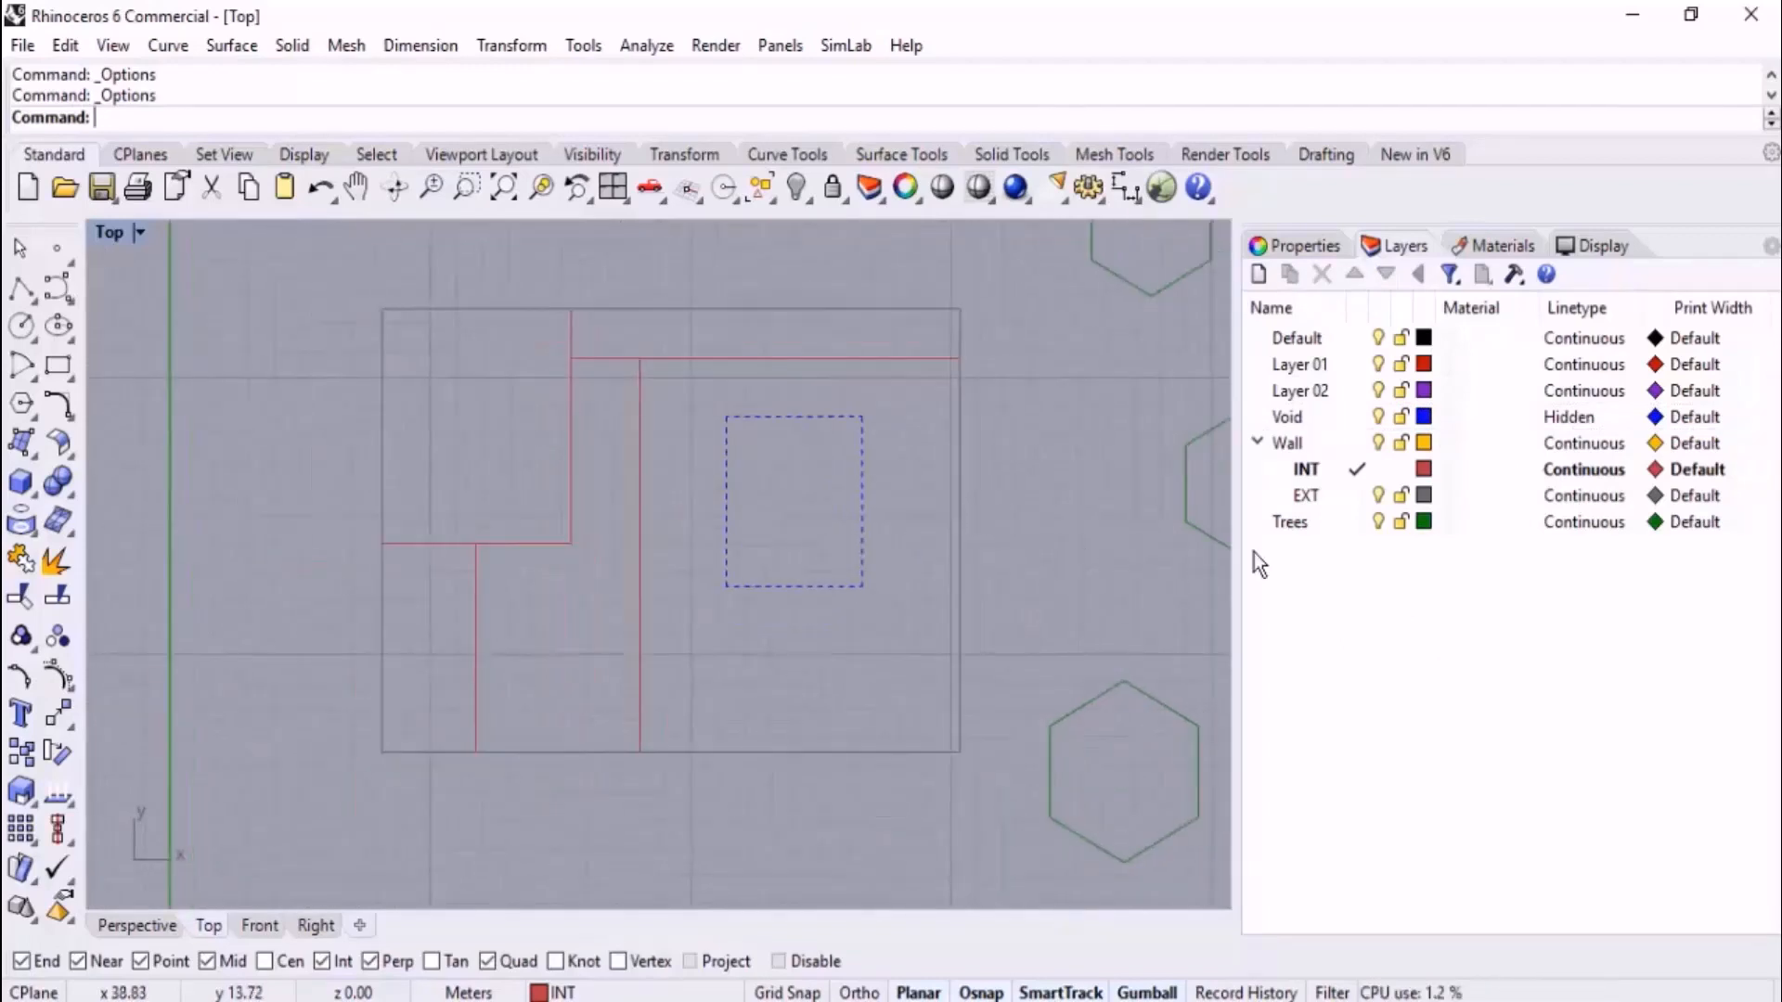
right_click(1387, 473)
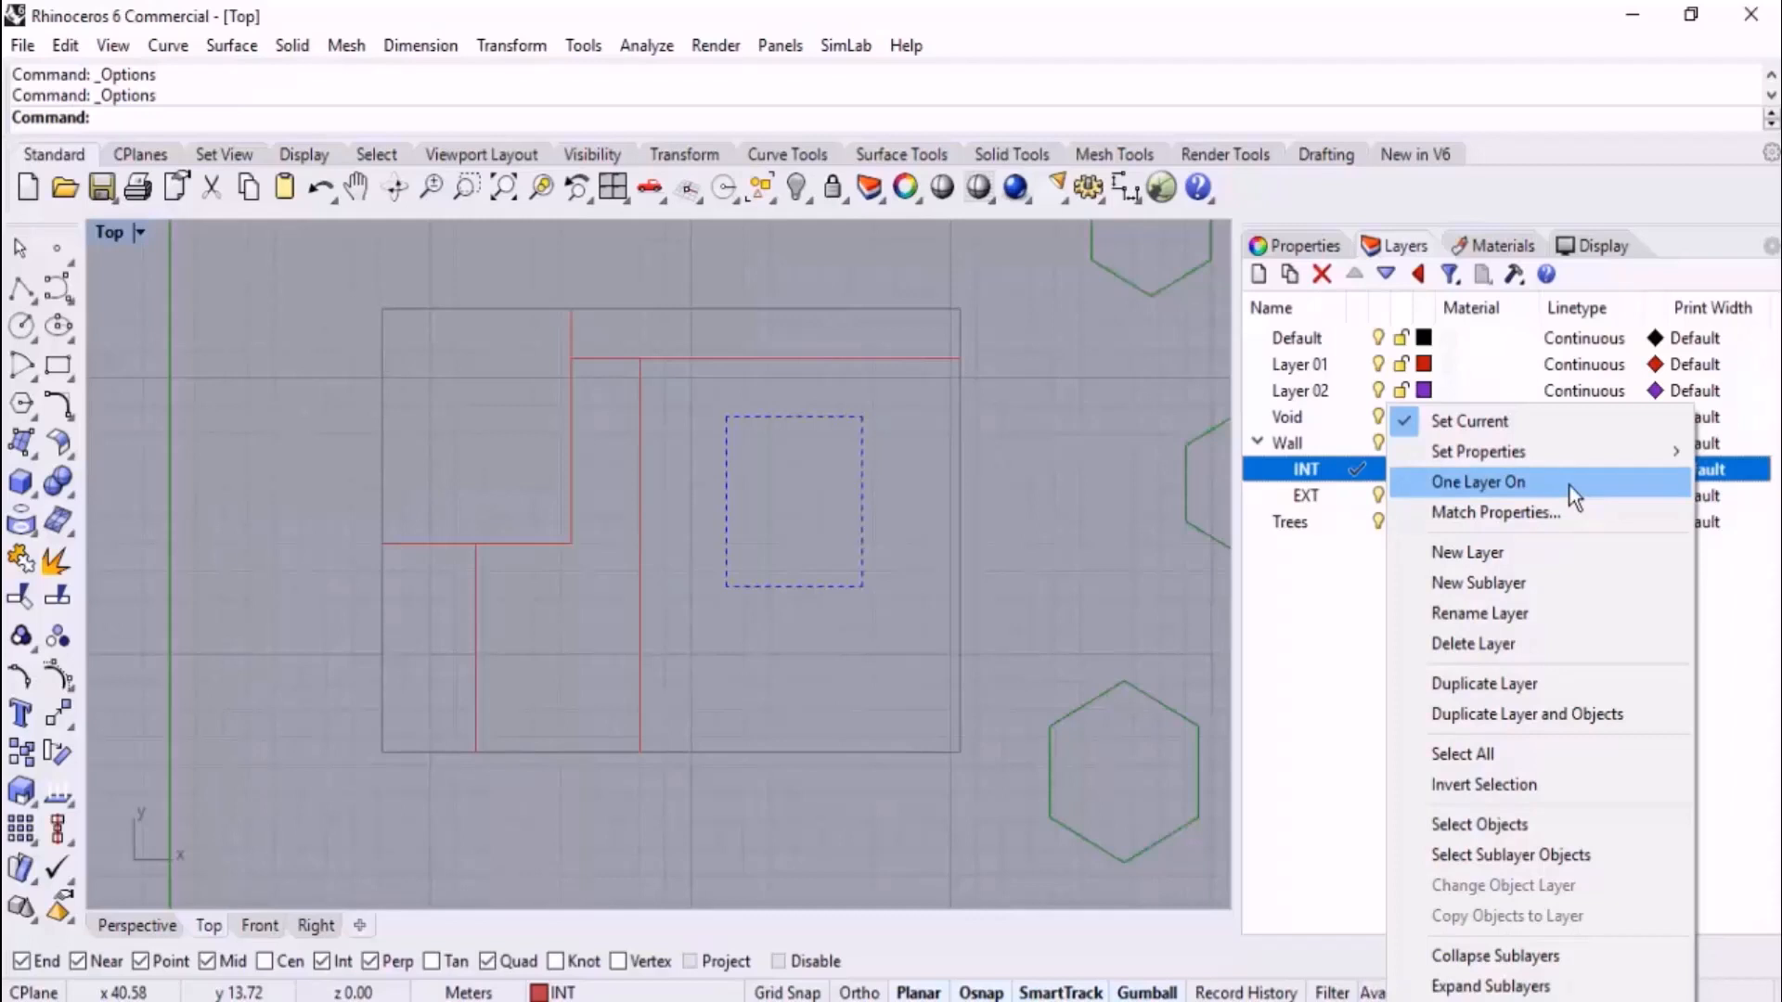
left_click(1492, 484)
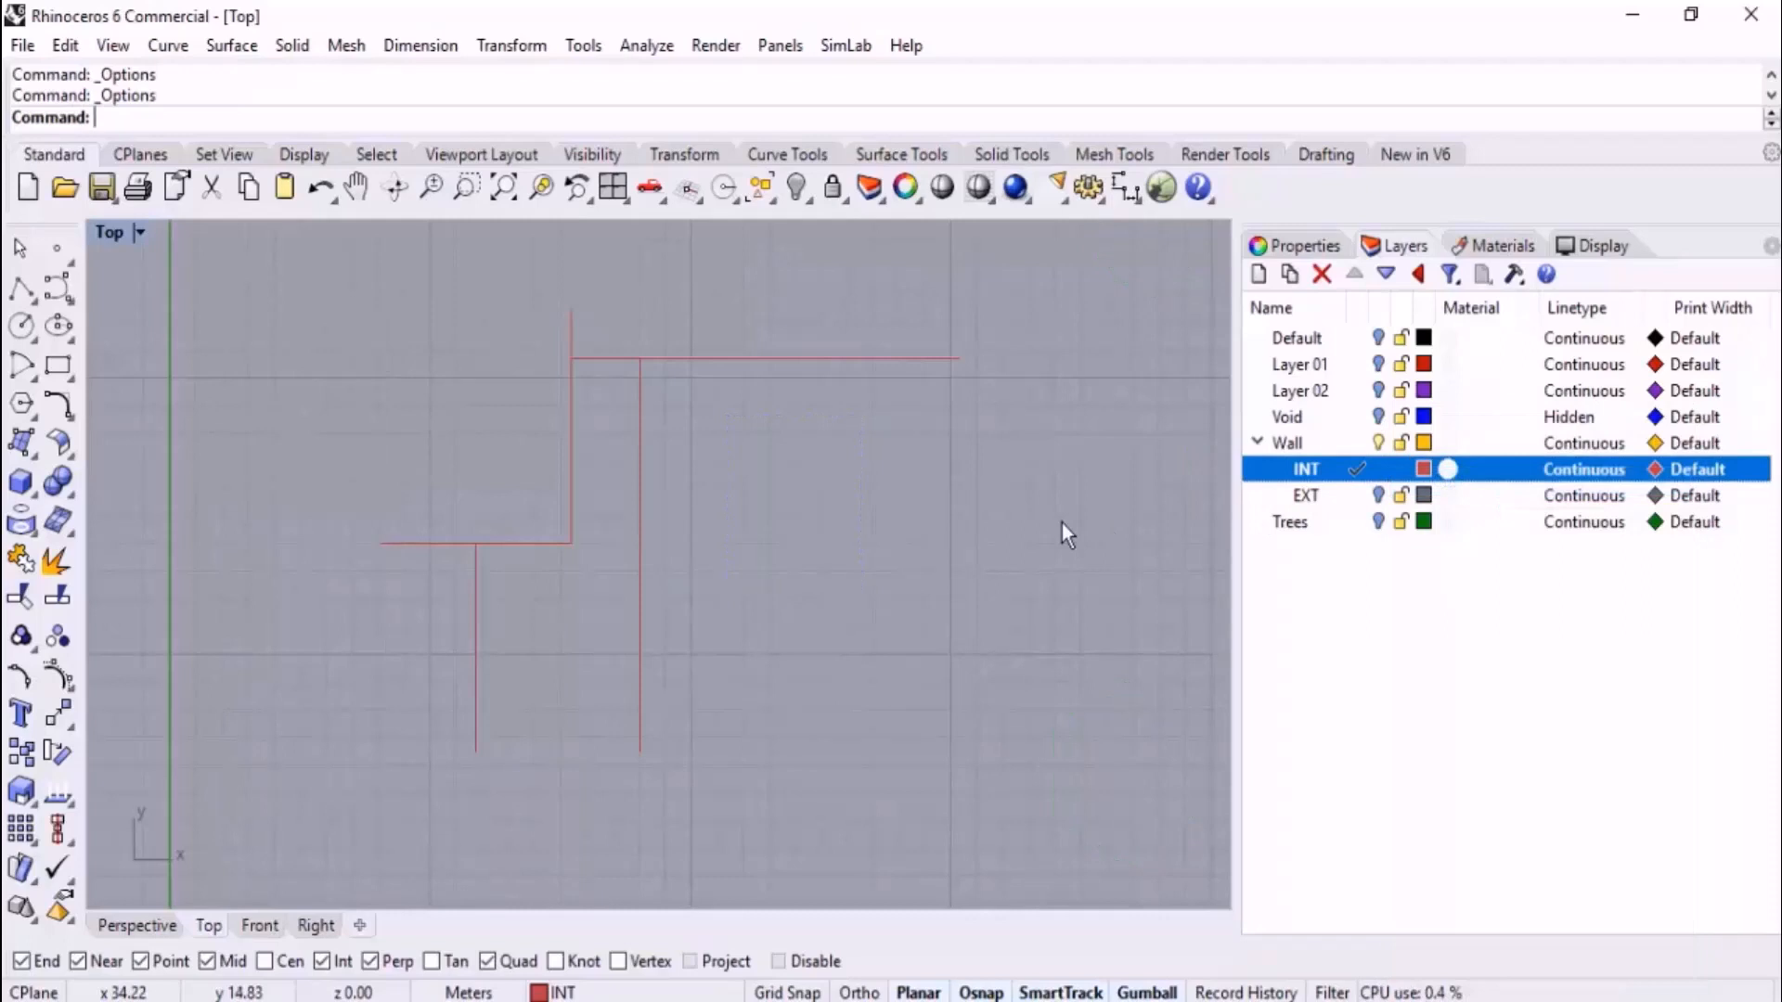
- Select all layers and turn their visibility back on together
right_click(1329, 477)
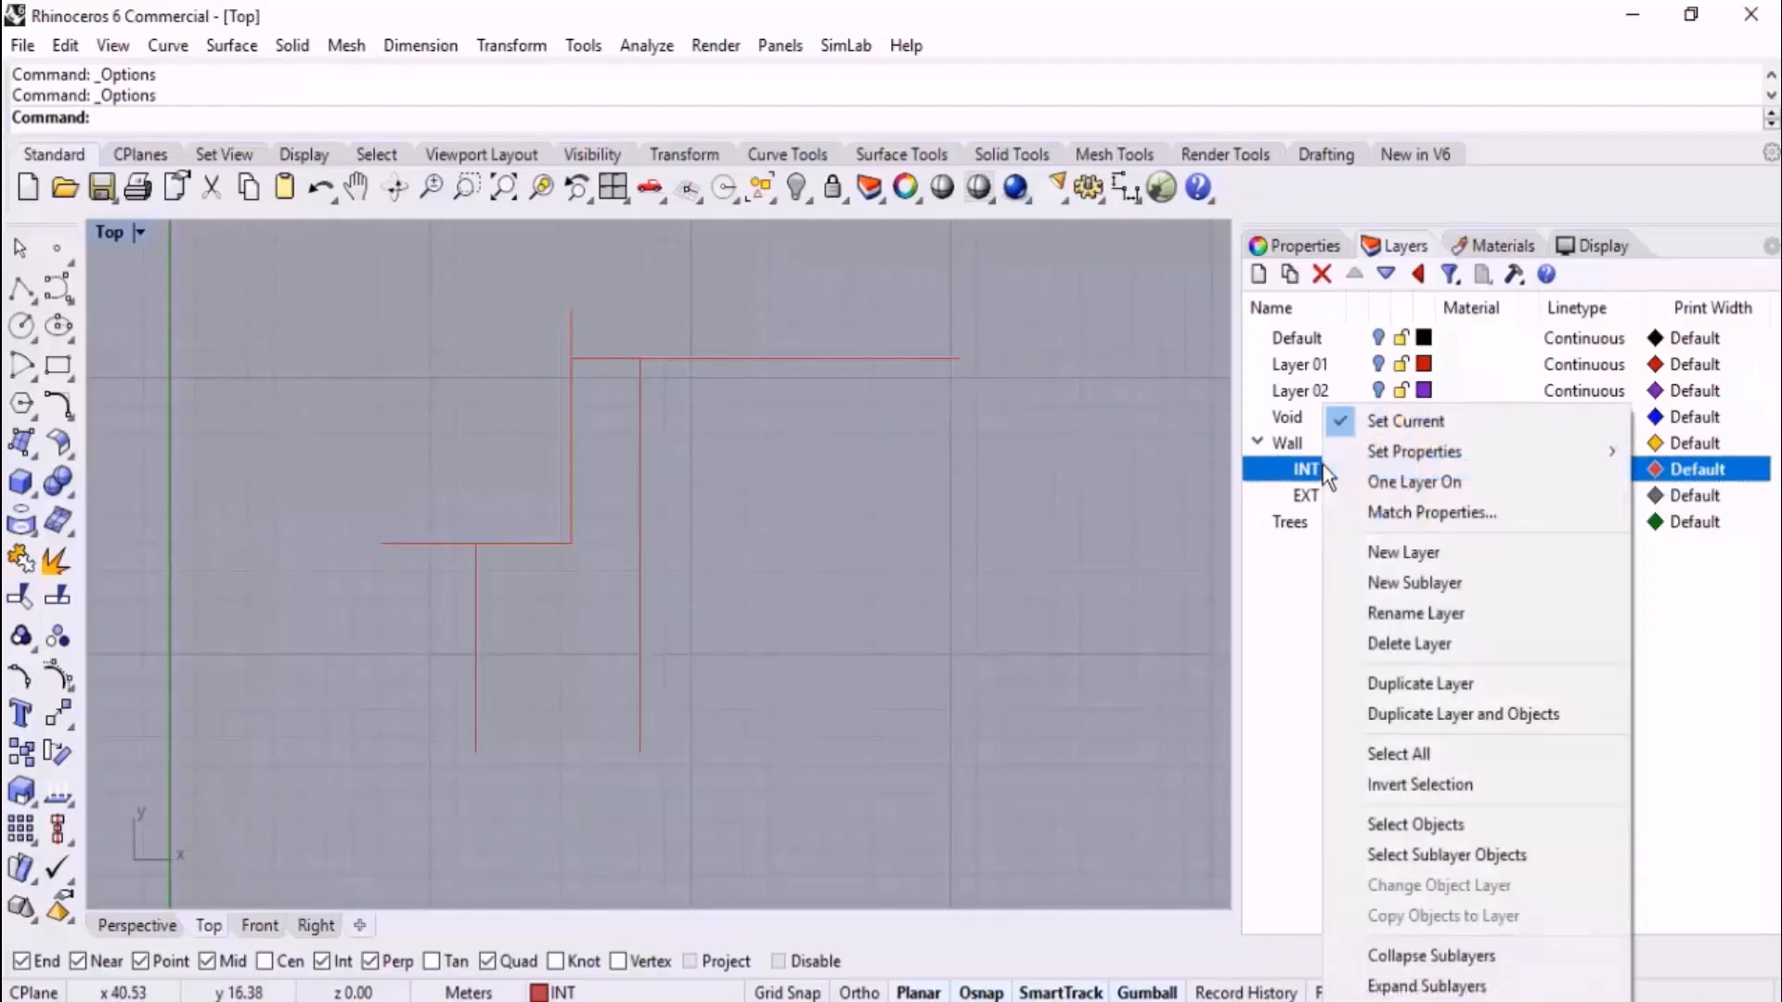
left_click(1421, 756)
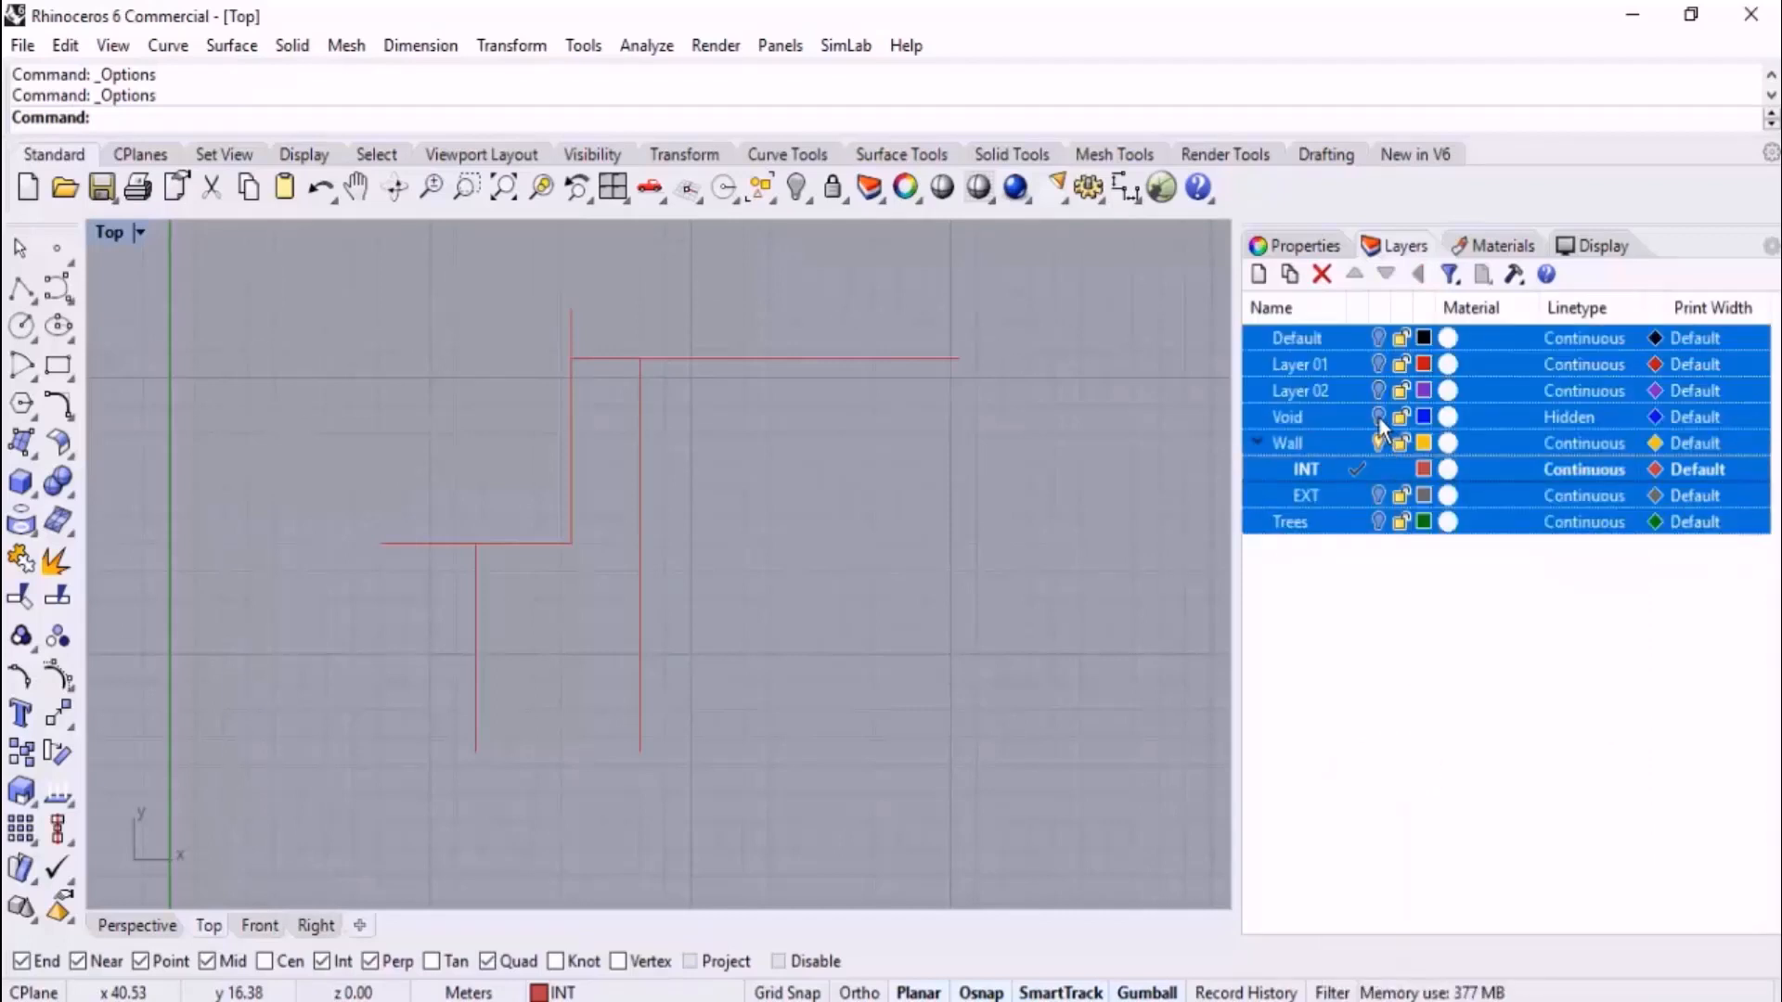
left_click(1378, 494)
left_click(1431, 671)
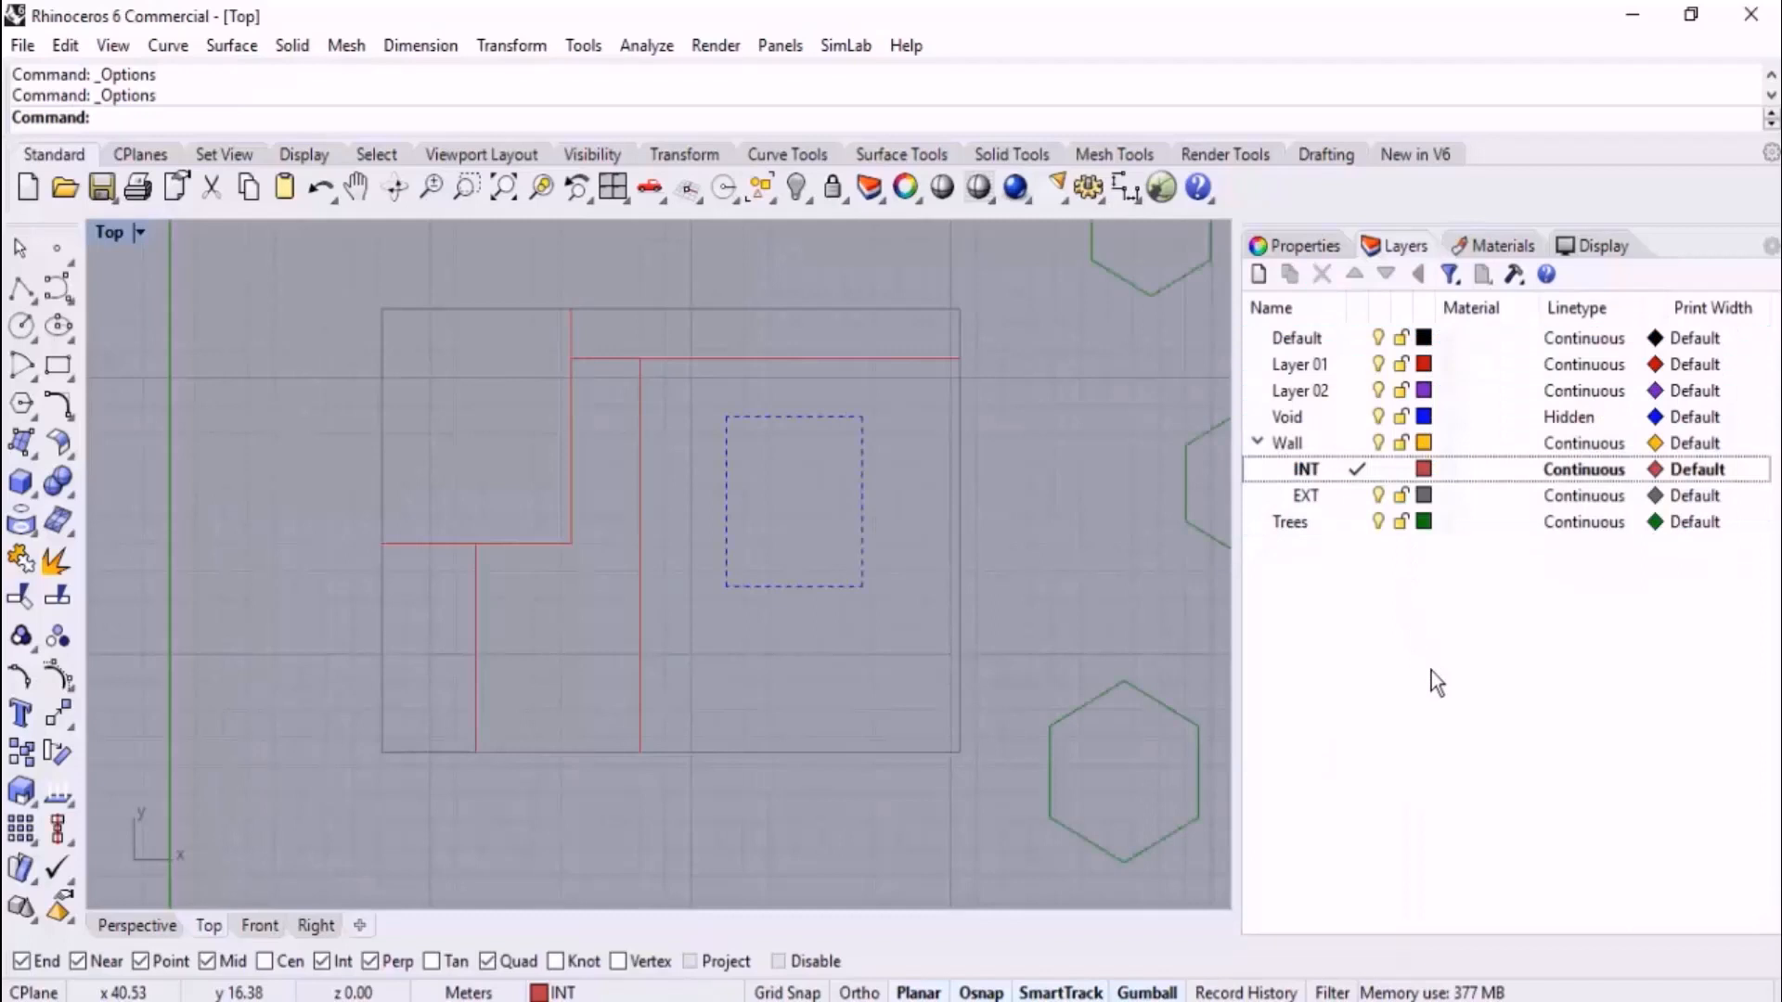
- Select all objects on the INT layer, move them outside the plan past its left outer wall, and undo the move
right_click(1311, 441)
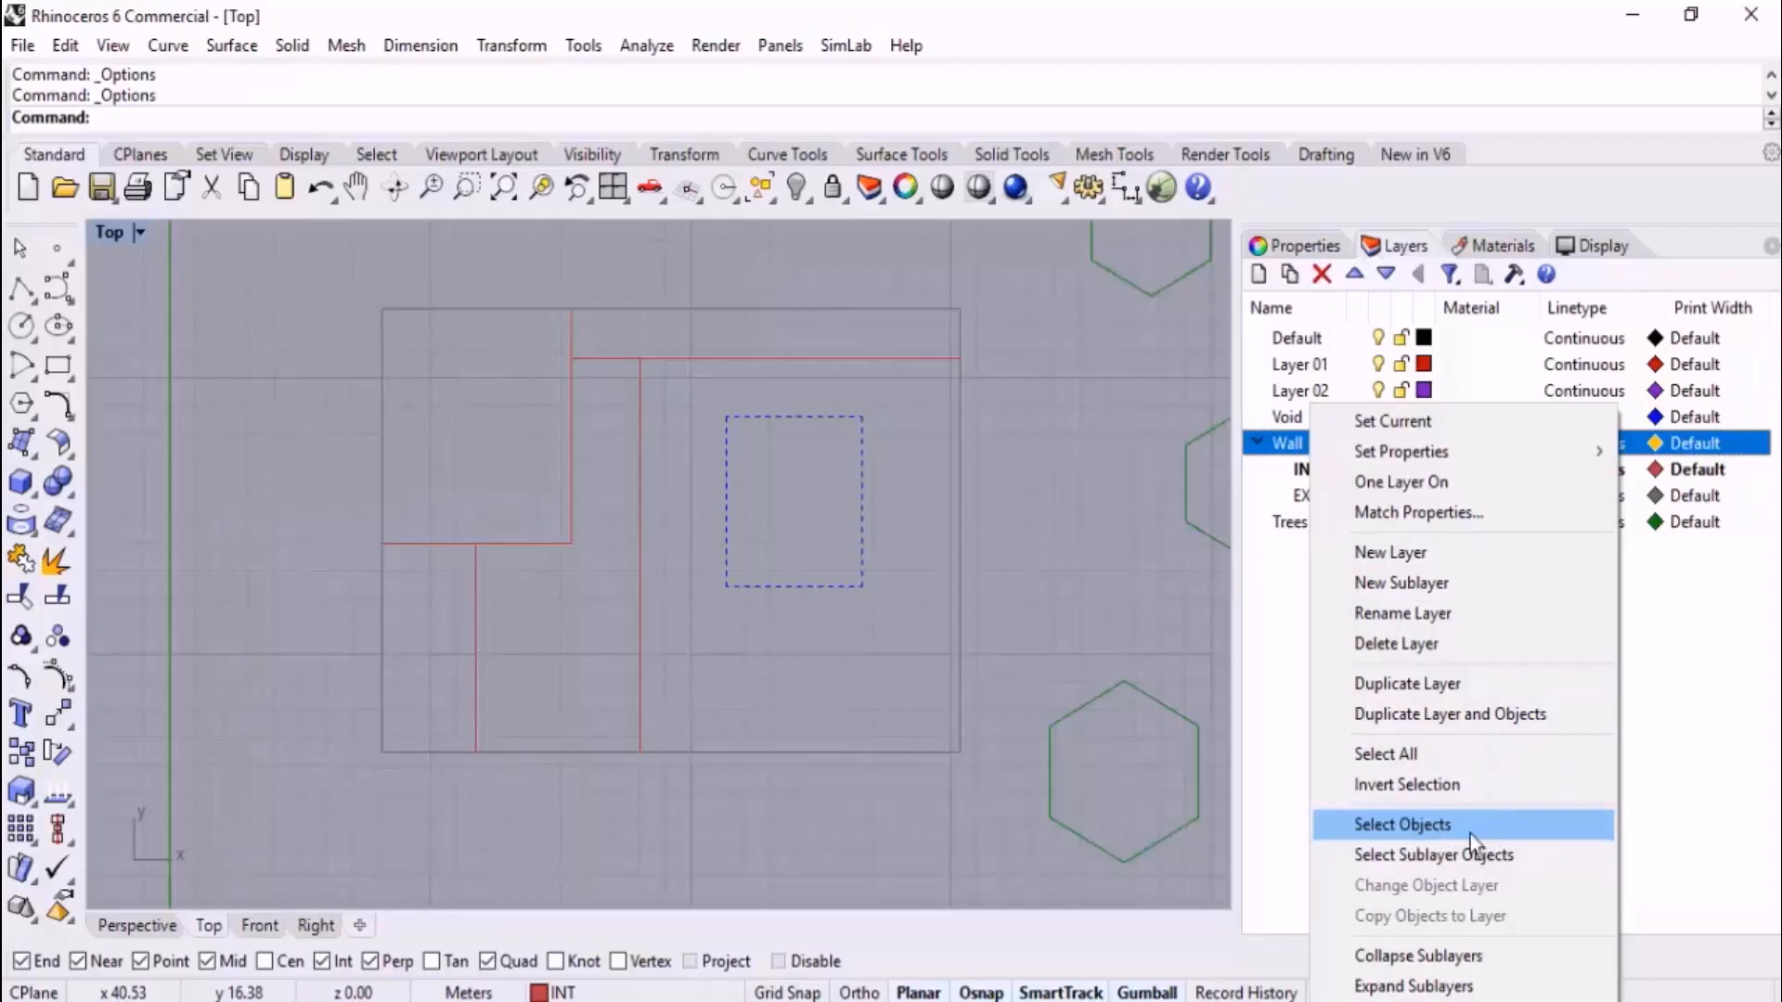
left_click(1288, 627)
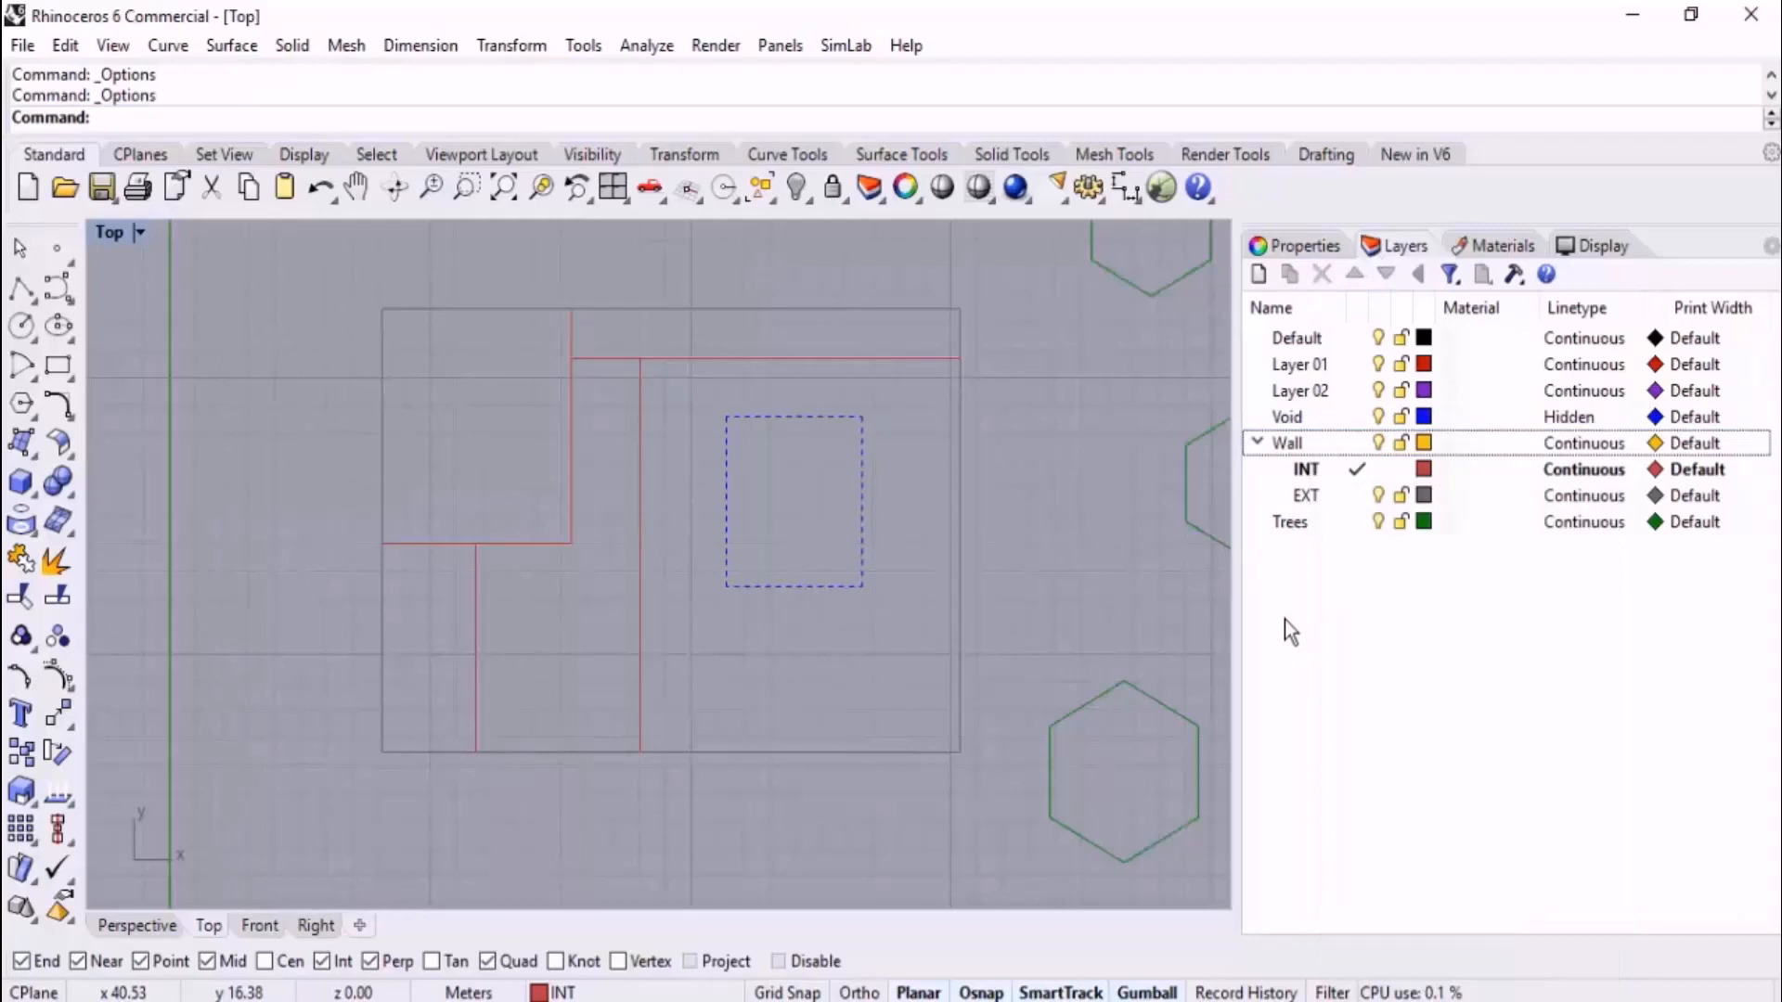
right_click(1312, 473)
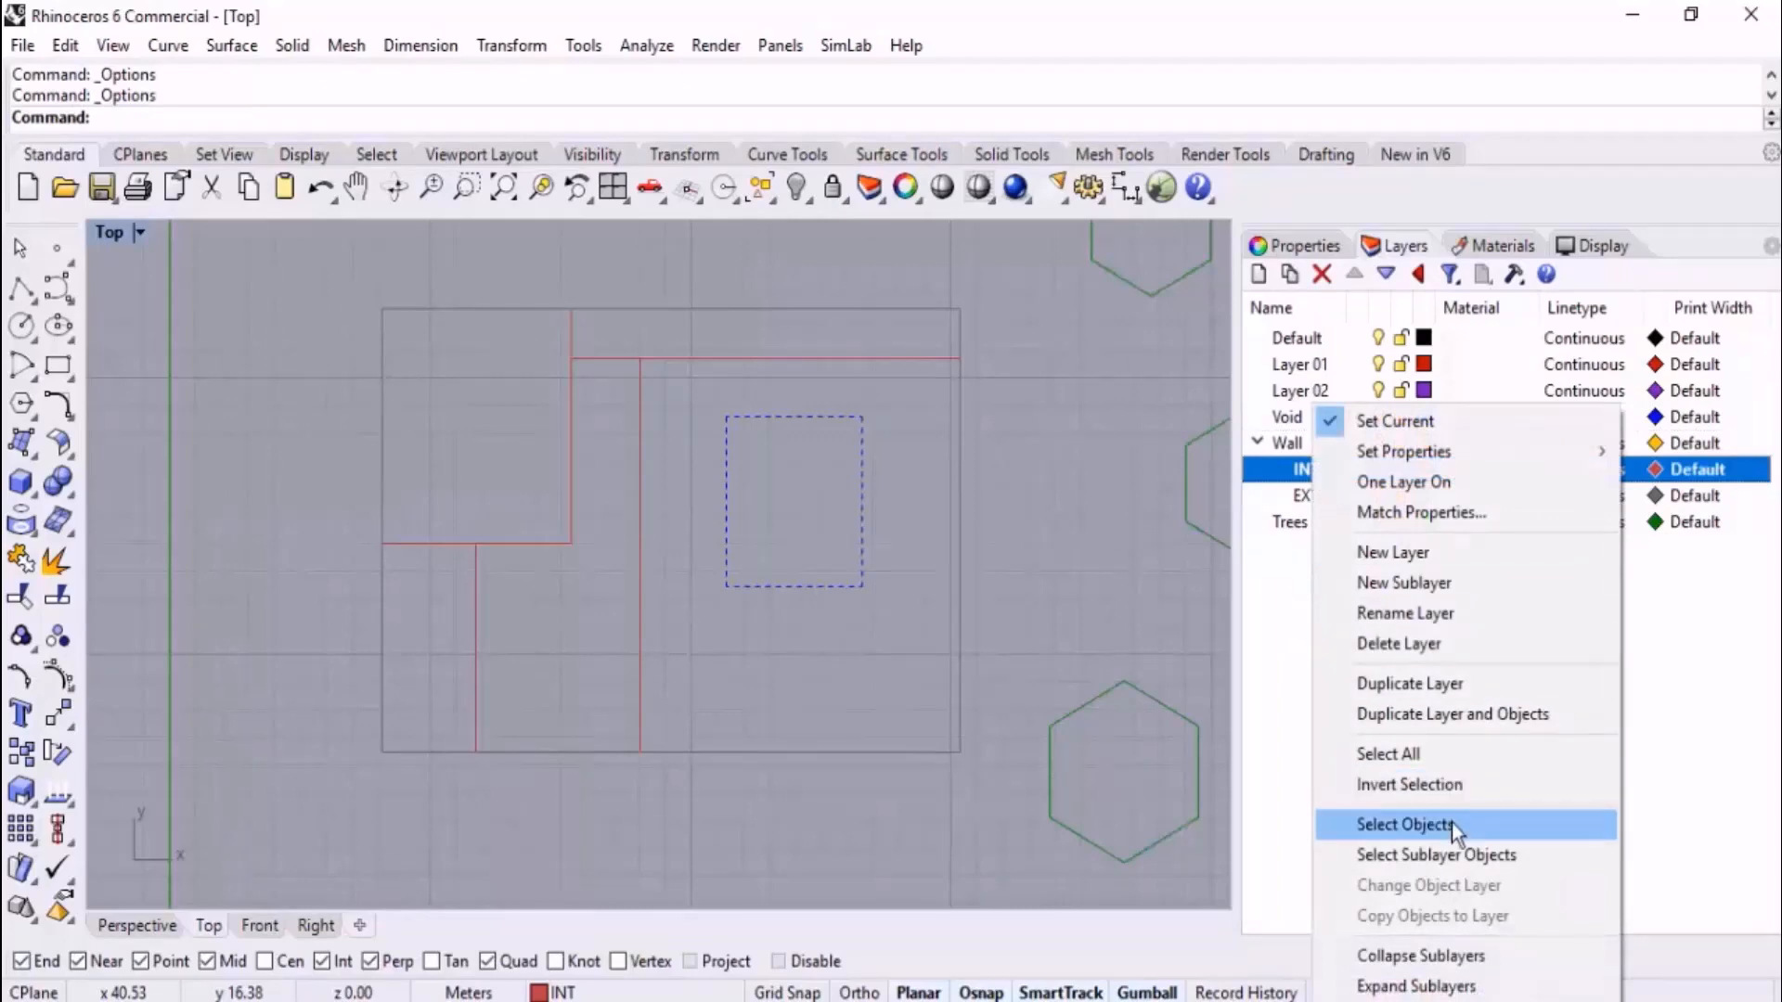
left_click(1451, 822)
scroll(805, 531, "down", 5)
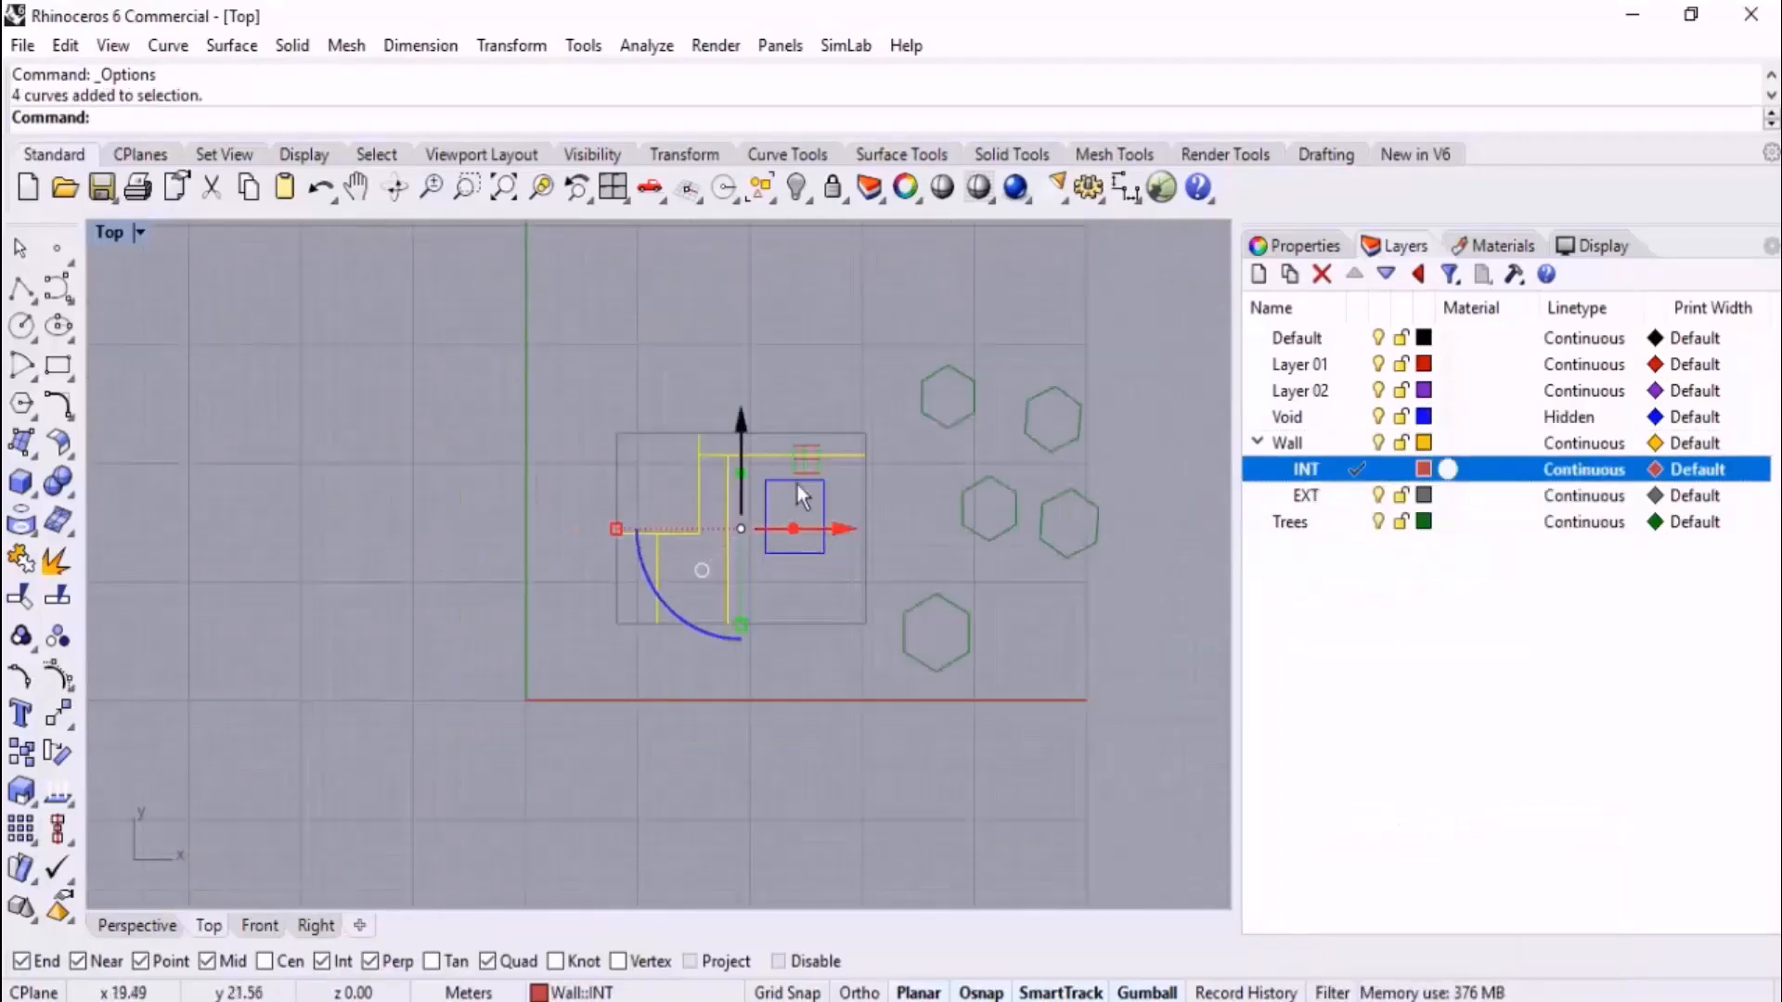
left_click_drag(814, 457, 452, 503)
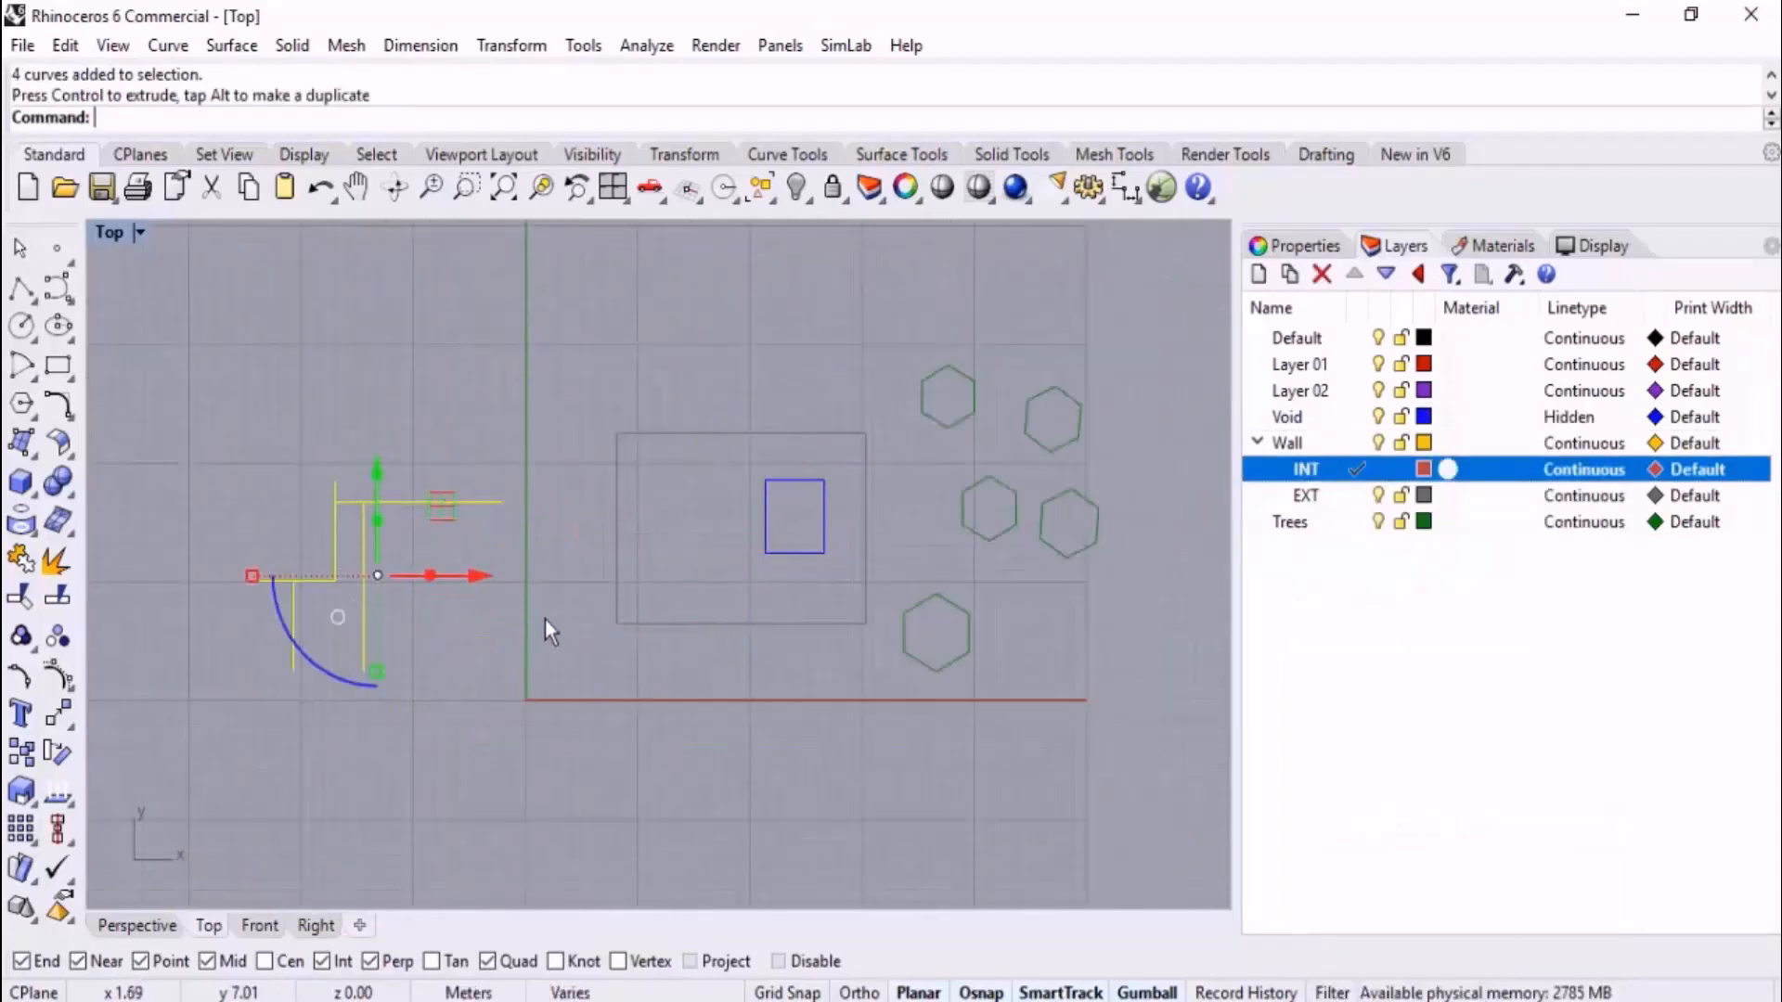
key("ctrl+z")
left_click(1100, 663)
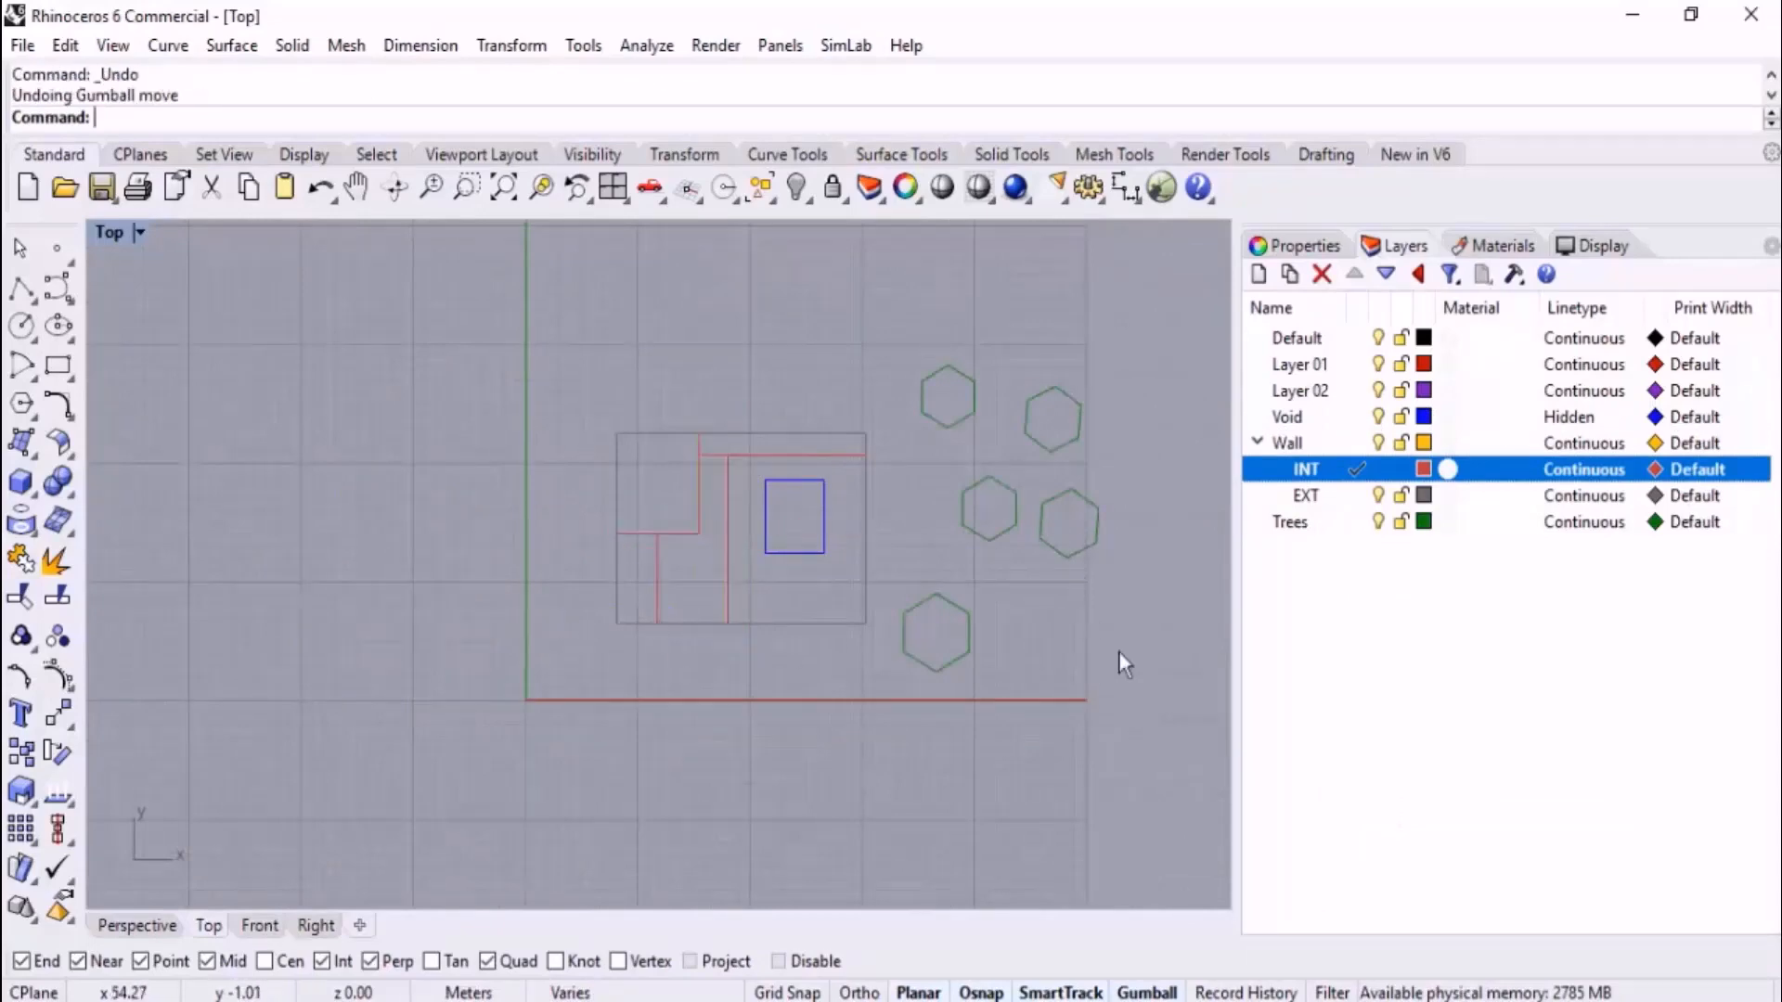
- Select all objects on the Void layer
scroll(1022, 508, "up", 3)
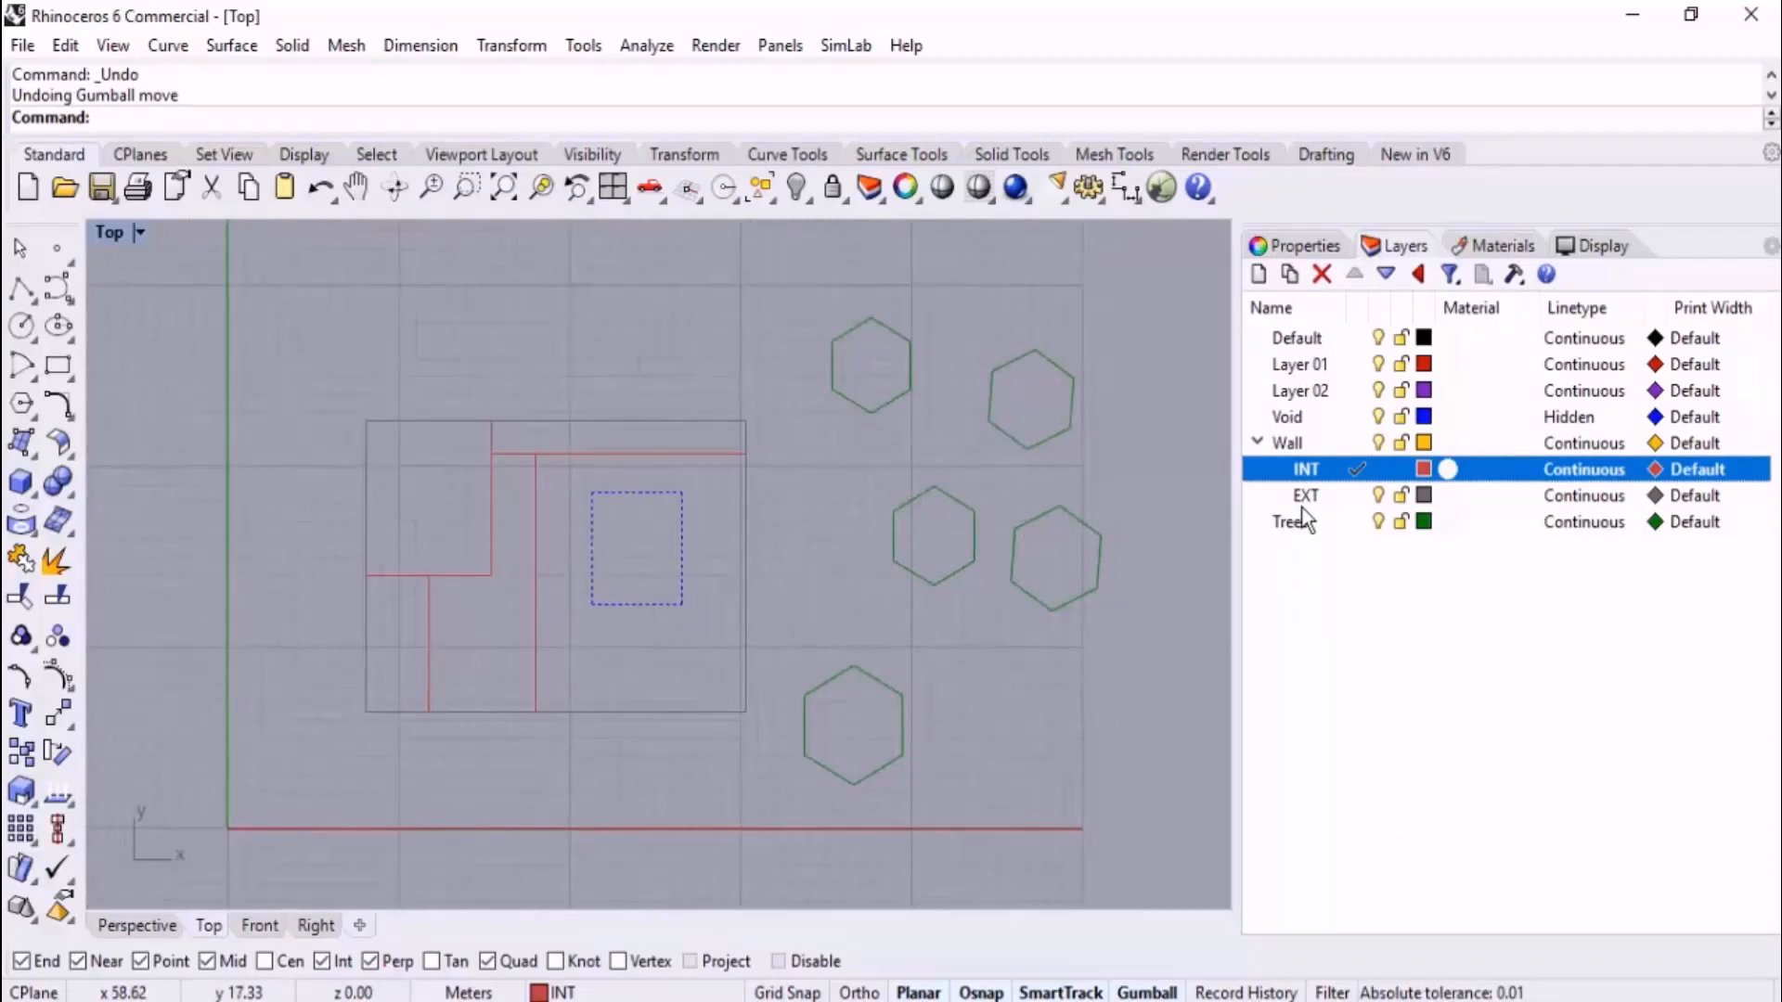
right_click(1299, 419)
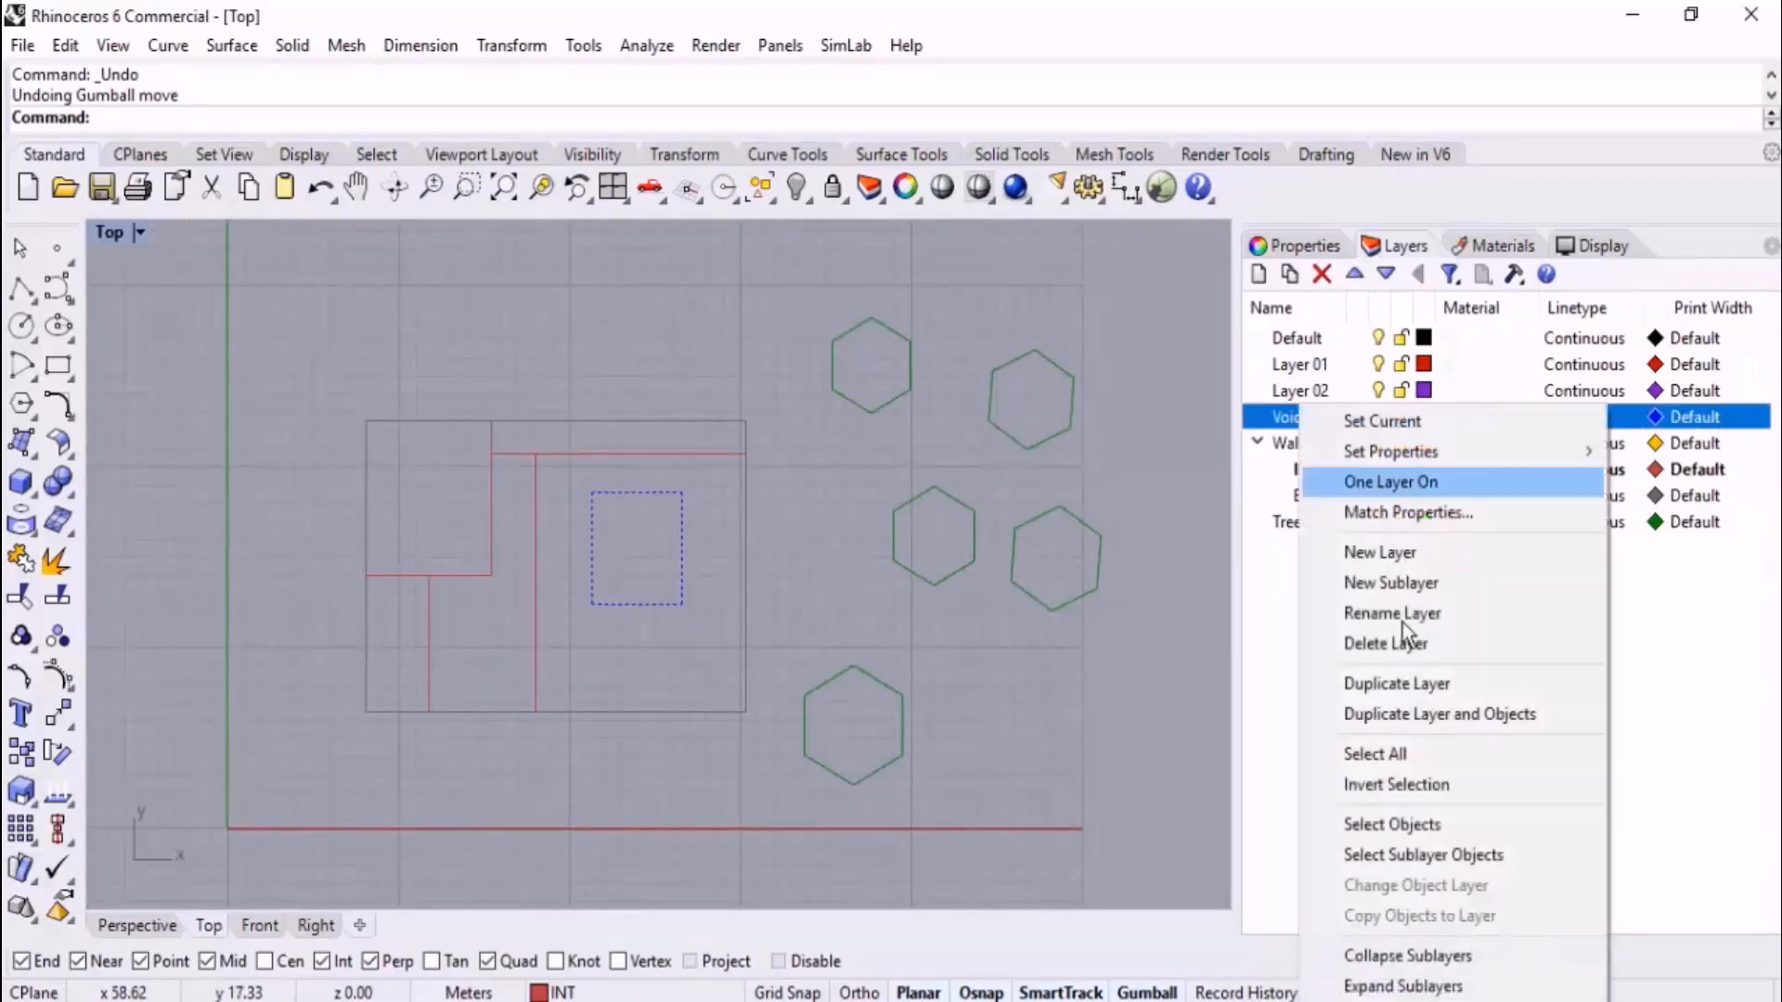
left_click(1457, 828)
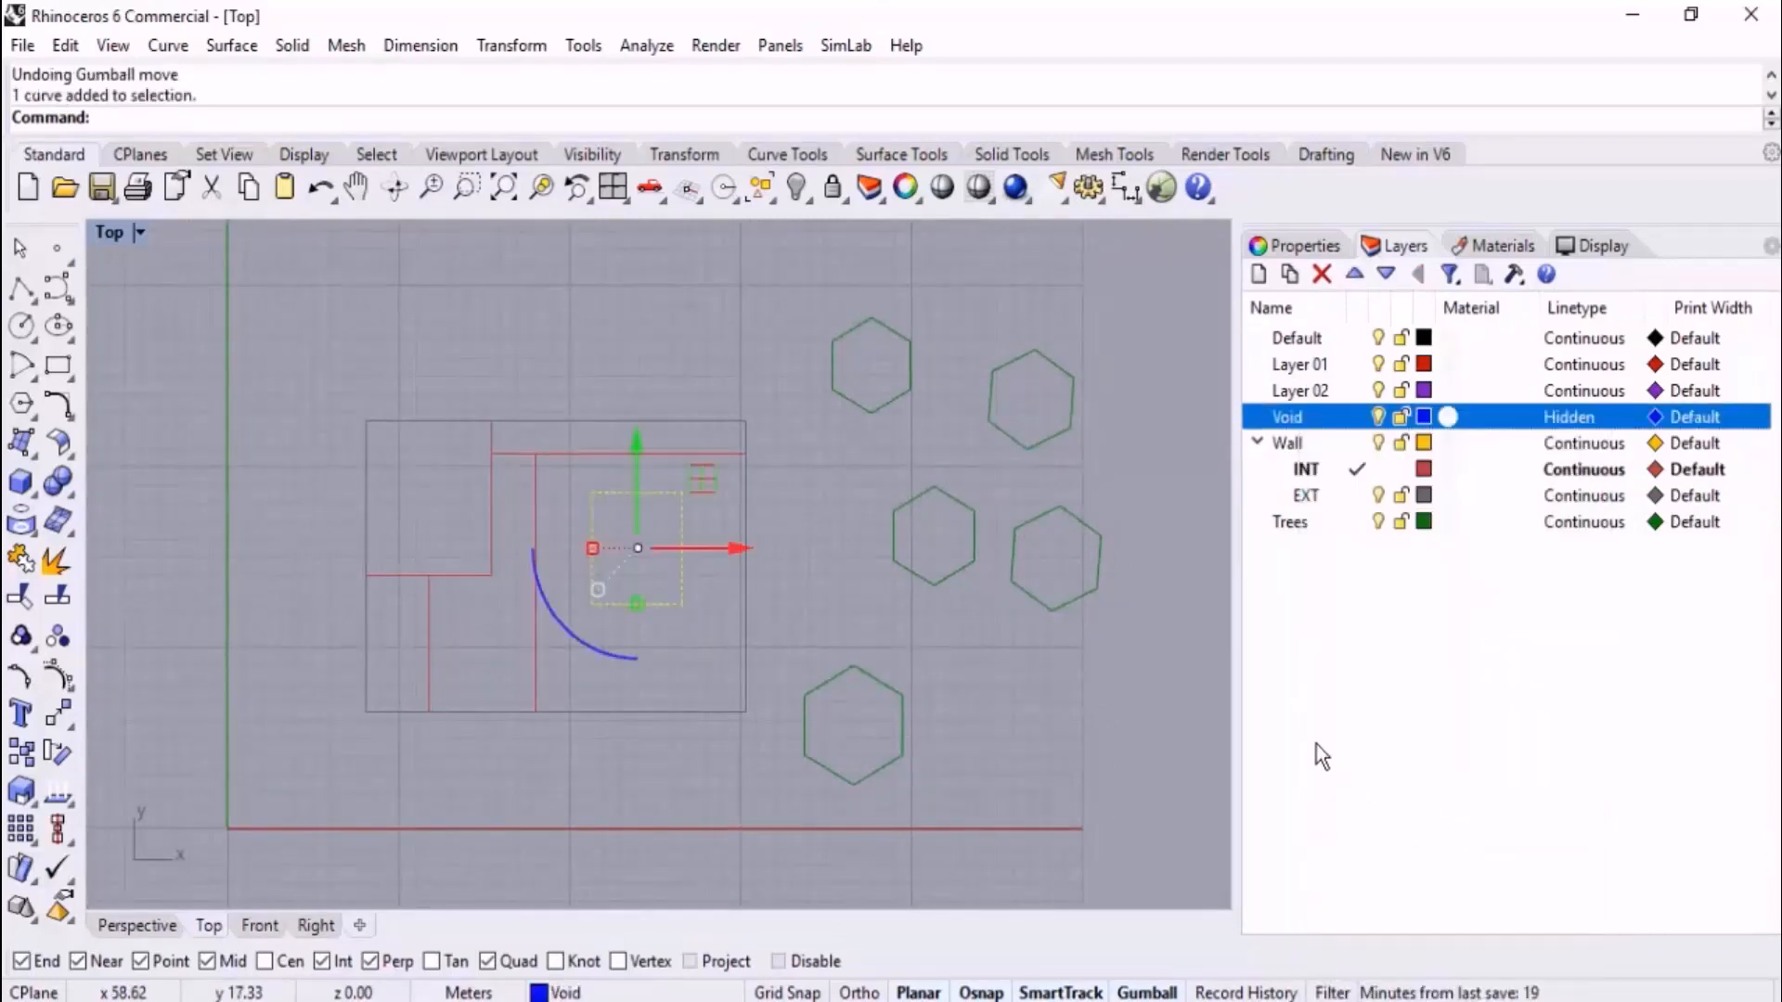
- Clear the current selection, select all objects on the Trees layer, and deselect them again
left_click(1099, 723)
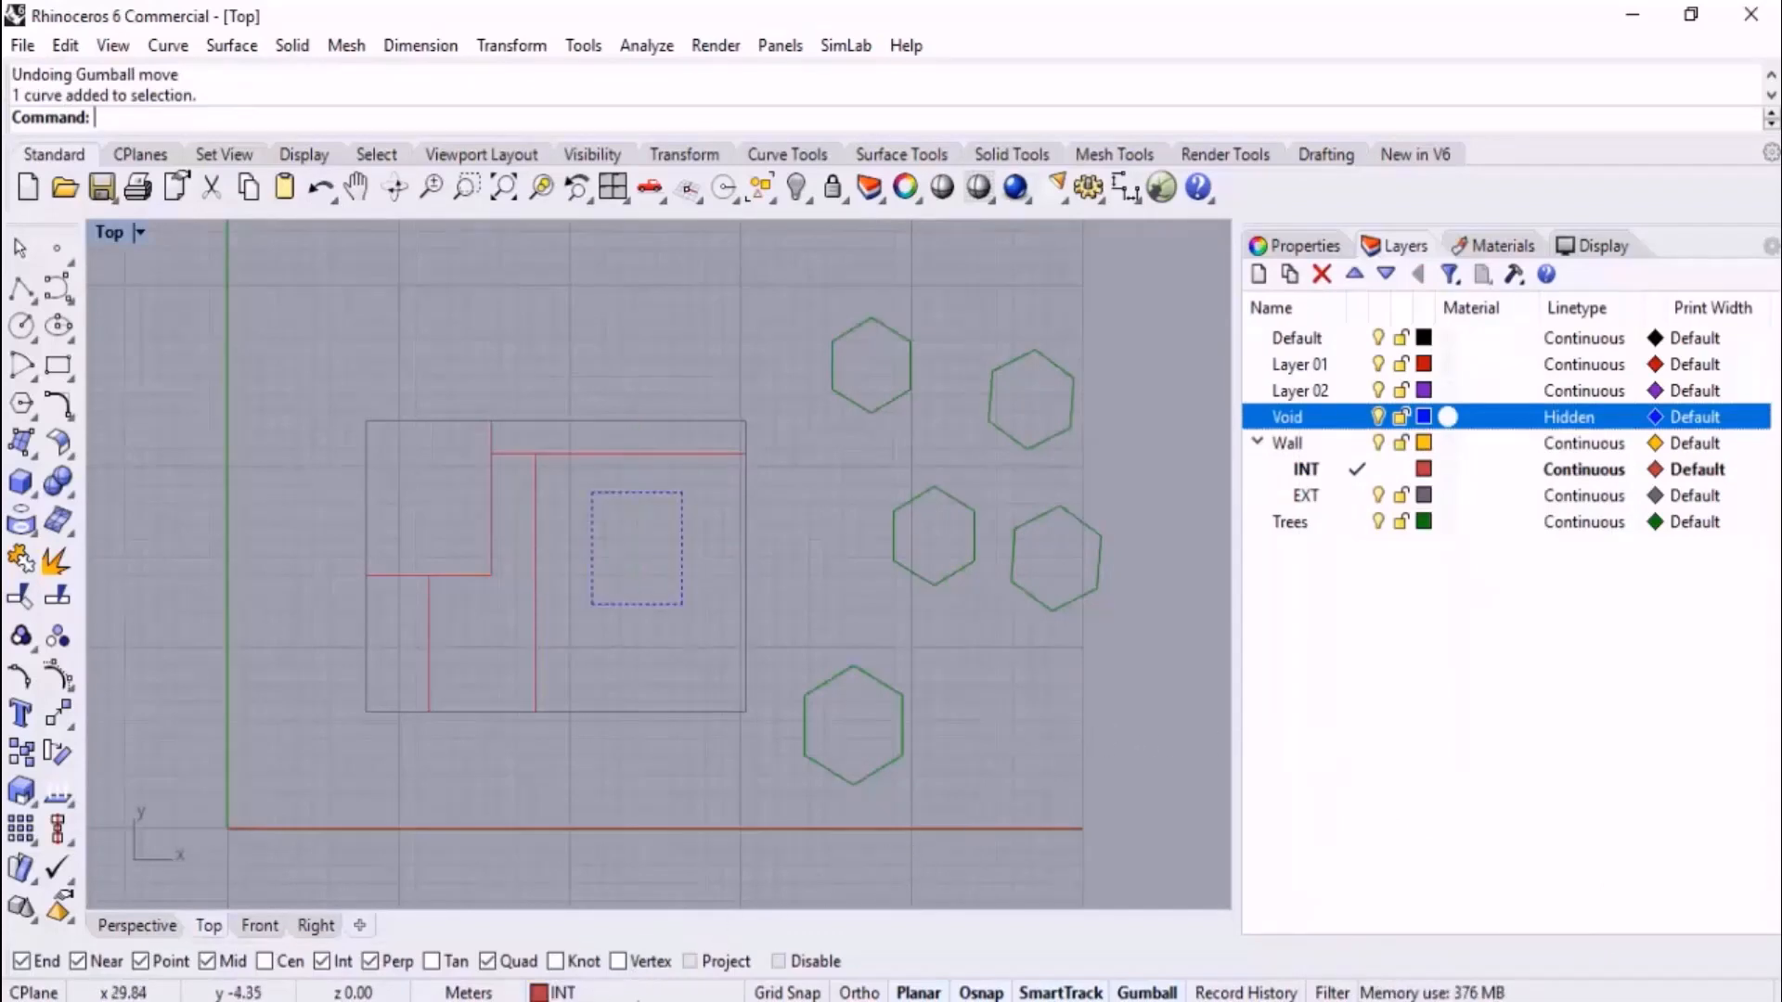
key("F3")
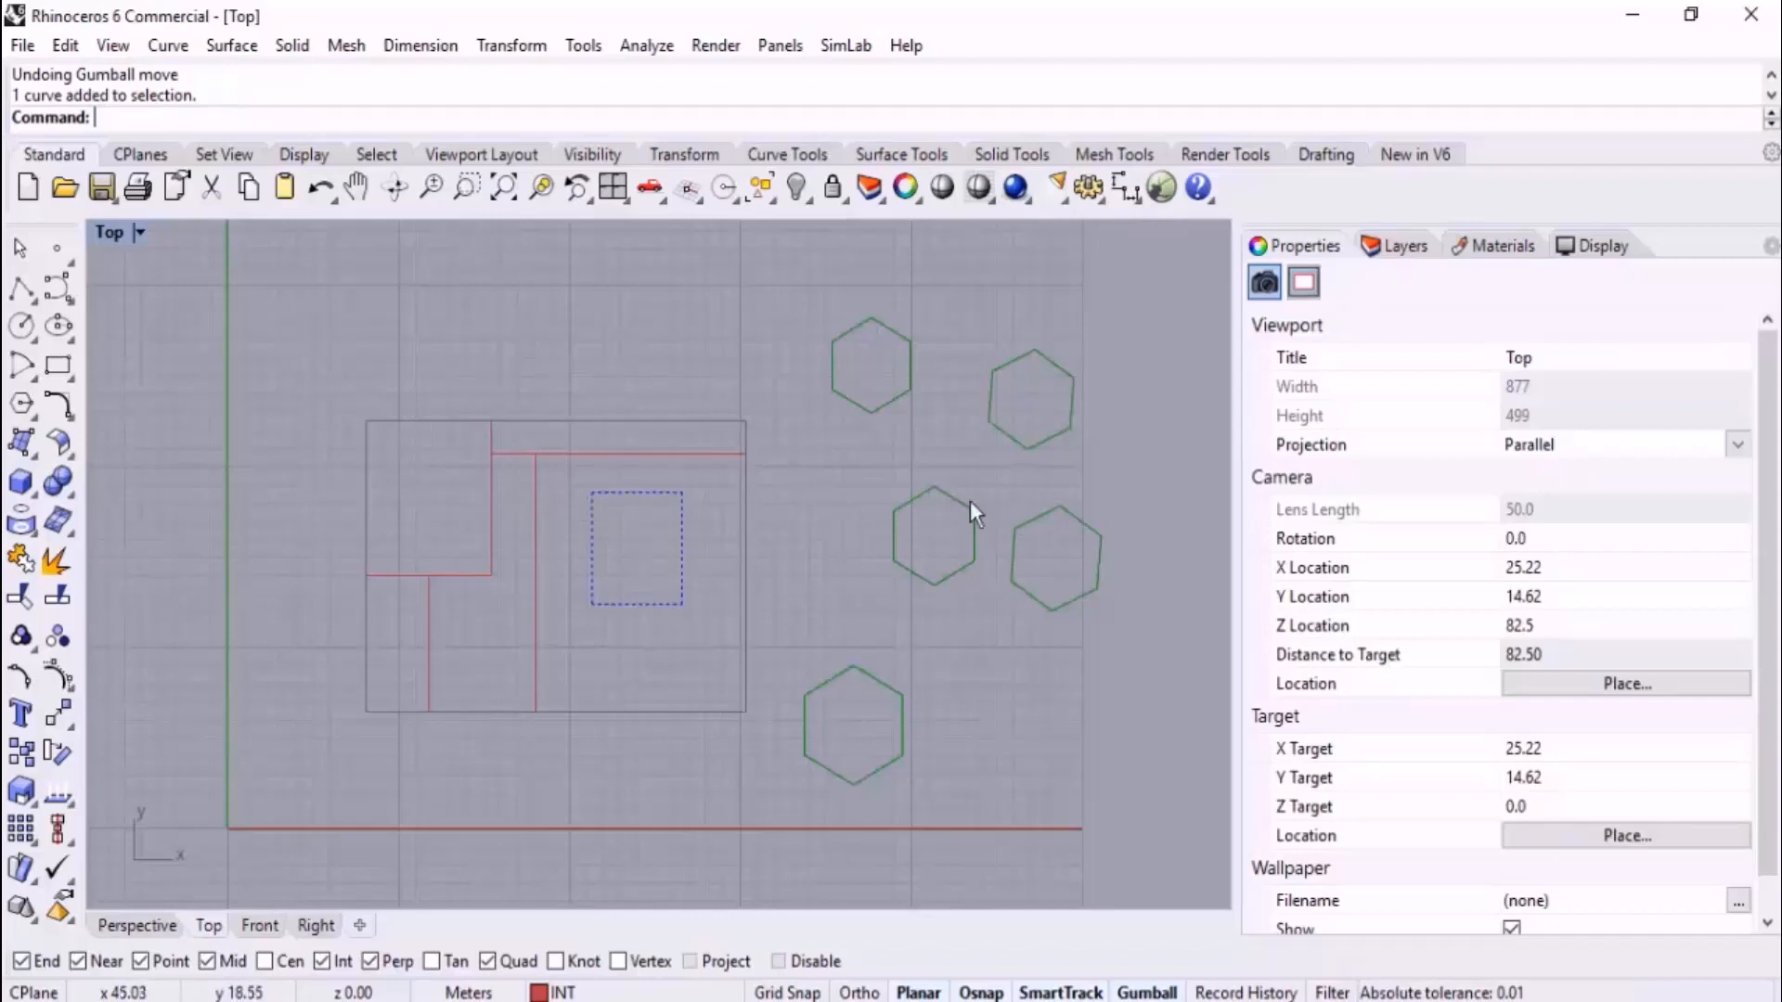
left_click(603, 992)
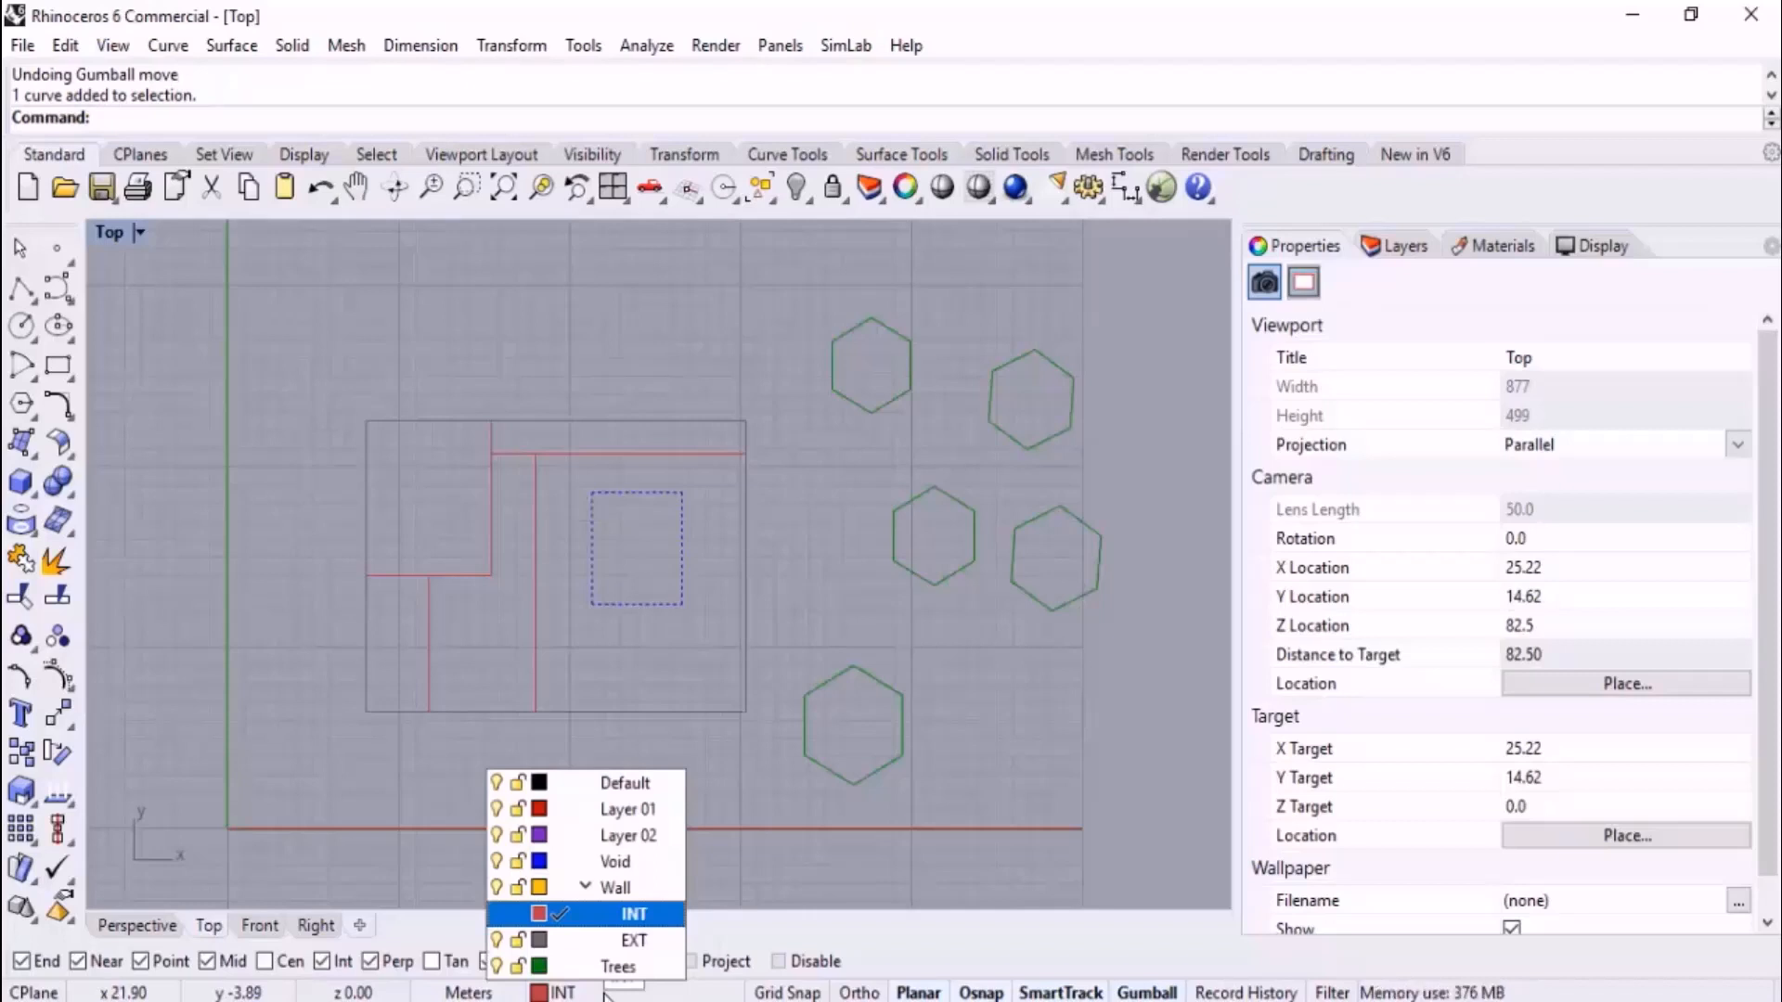
right_click(608, 966)
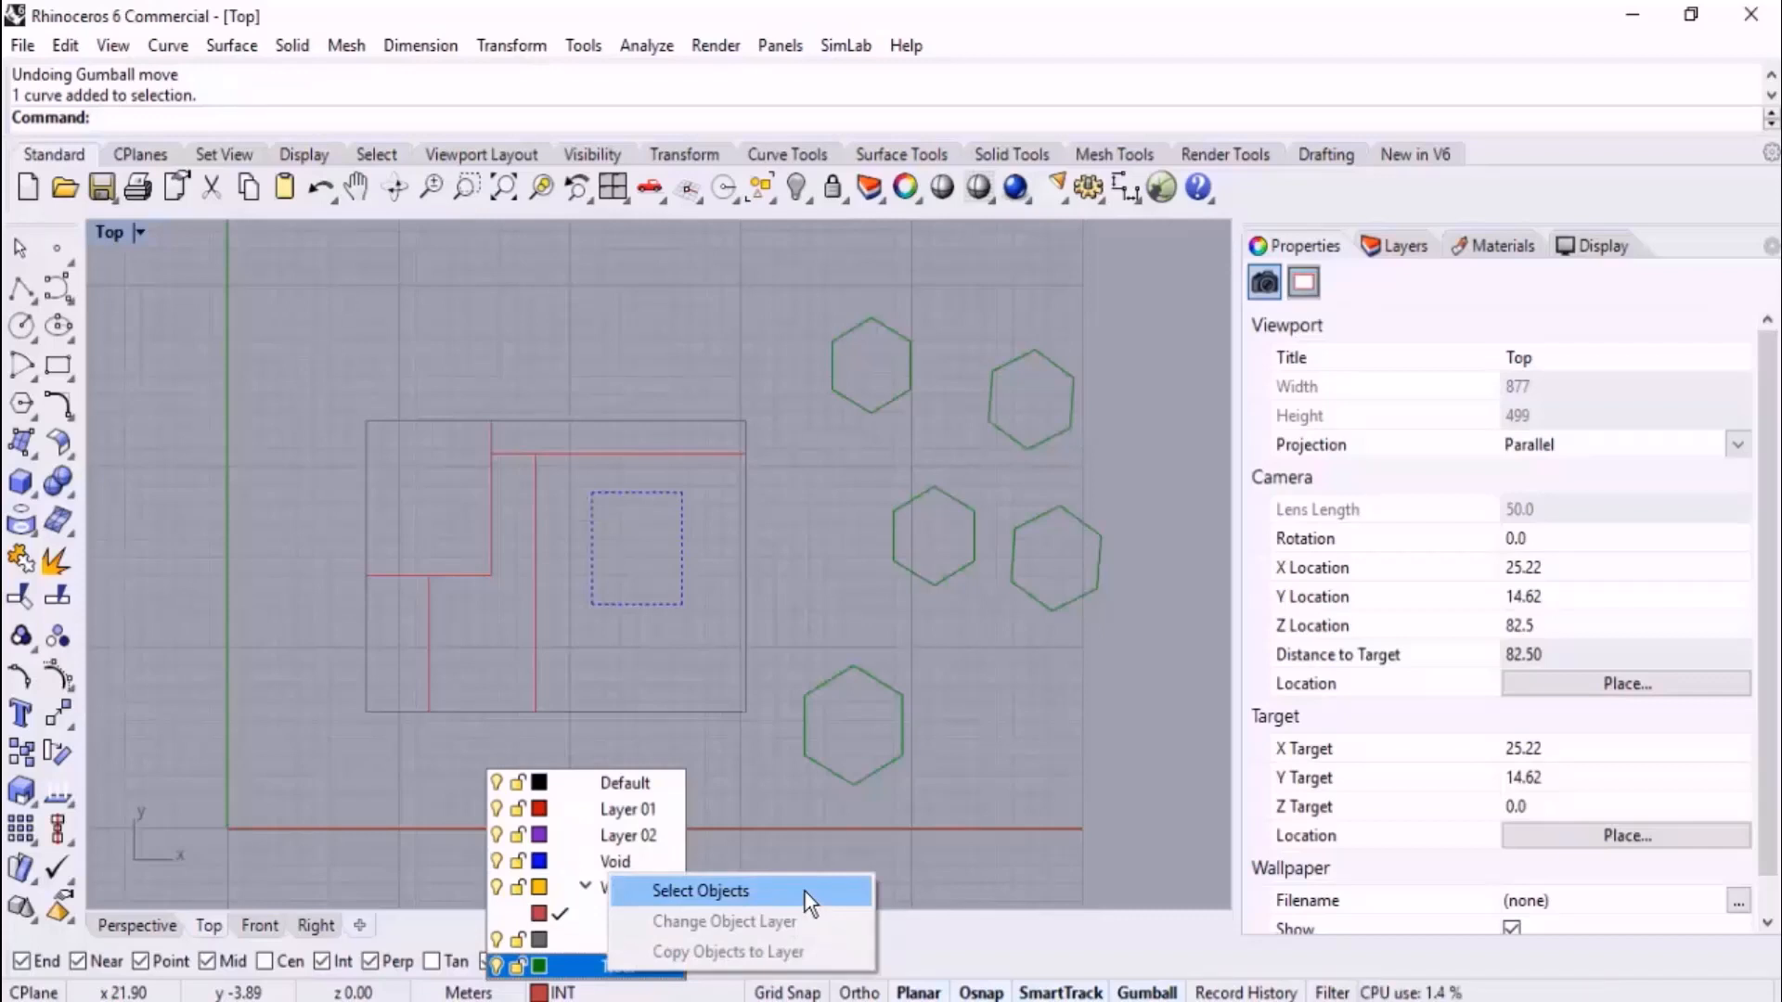
left_click(807, 902)
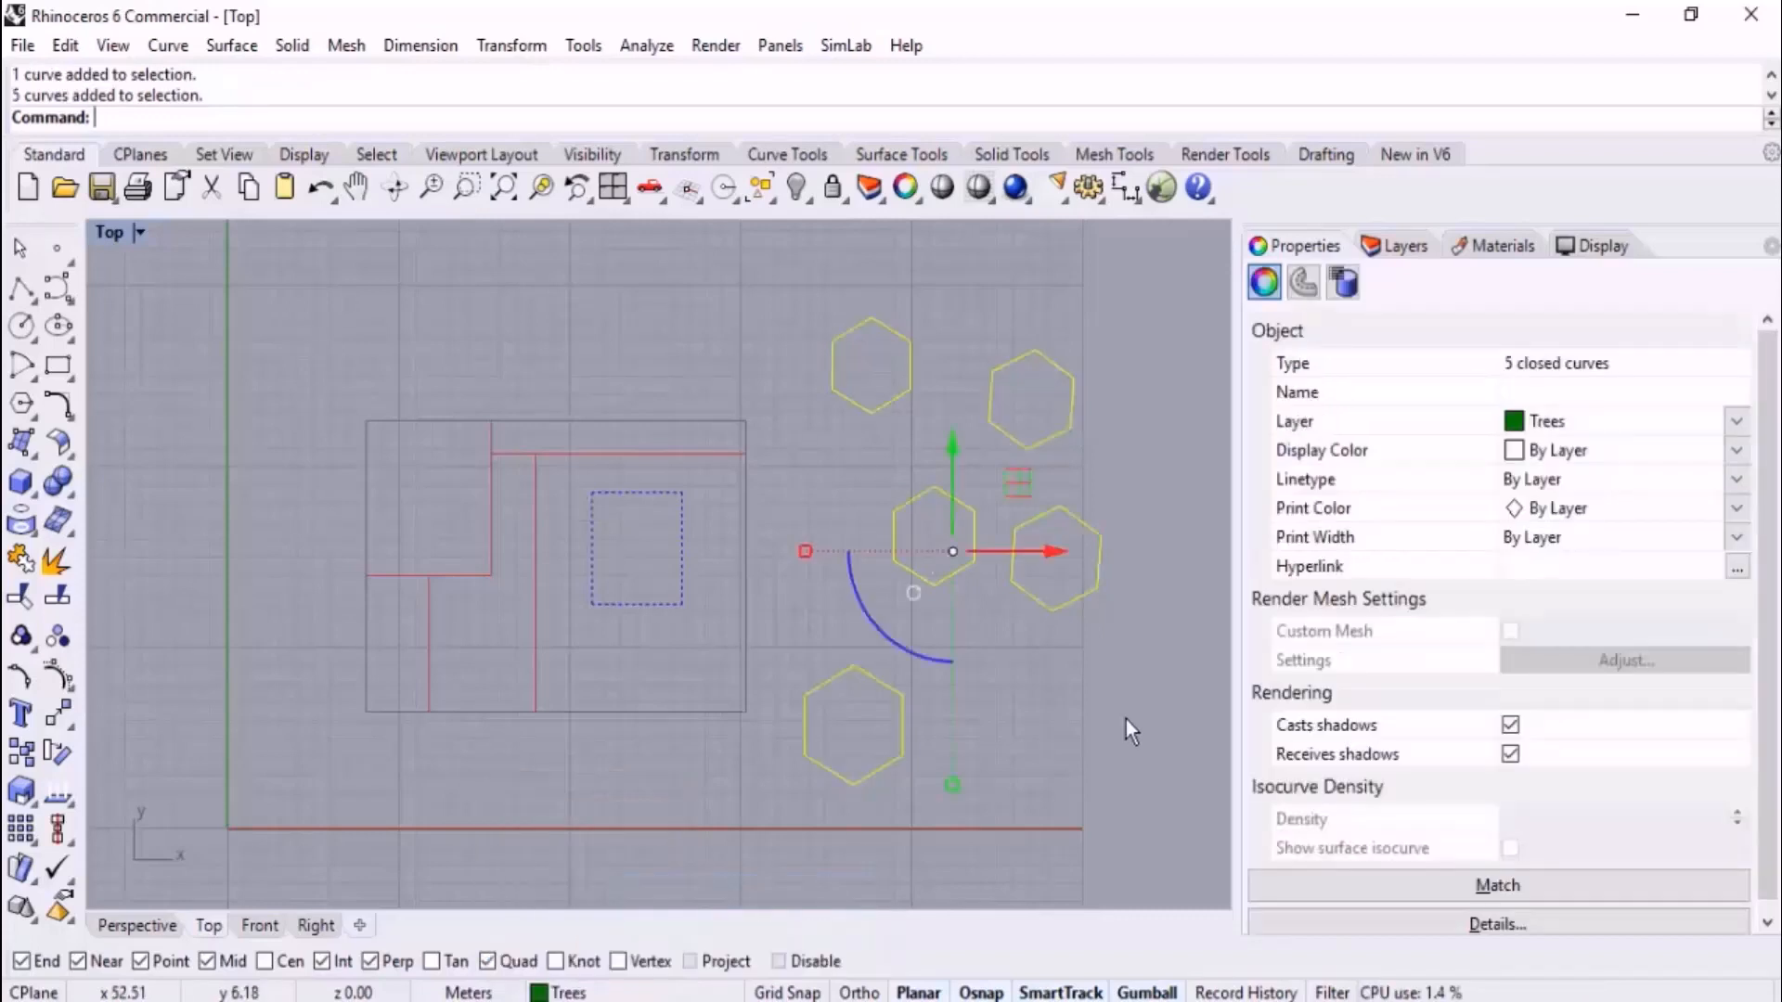
left_click(1126, 720)
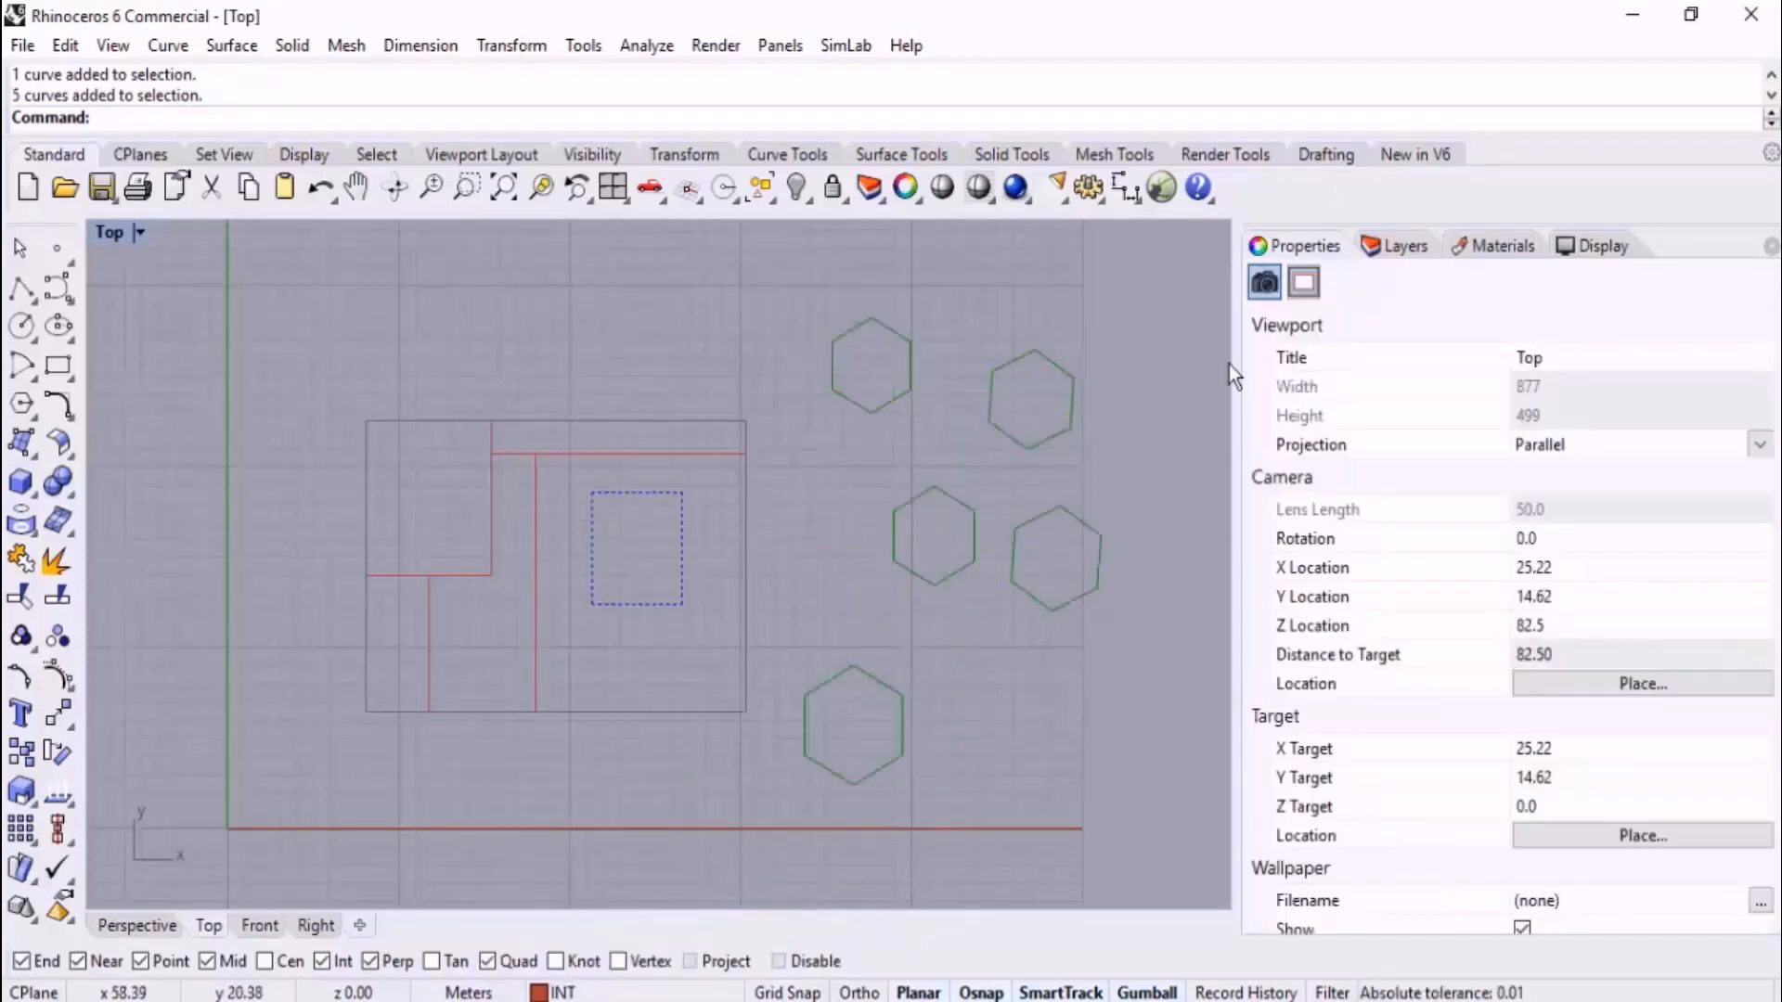
- Turn off the Trees layer and filter the layer list to On Layers
left_click(1401, 247)
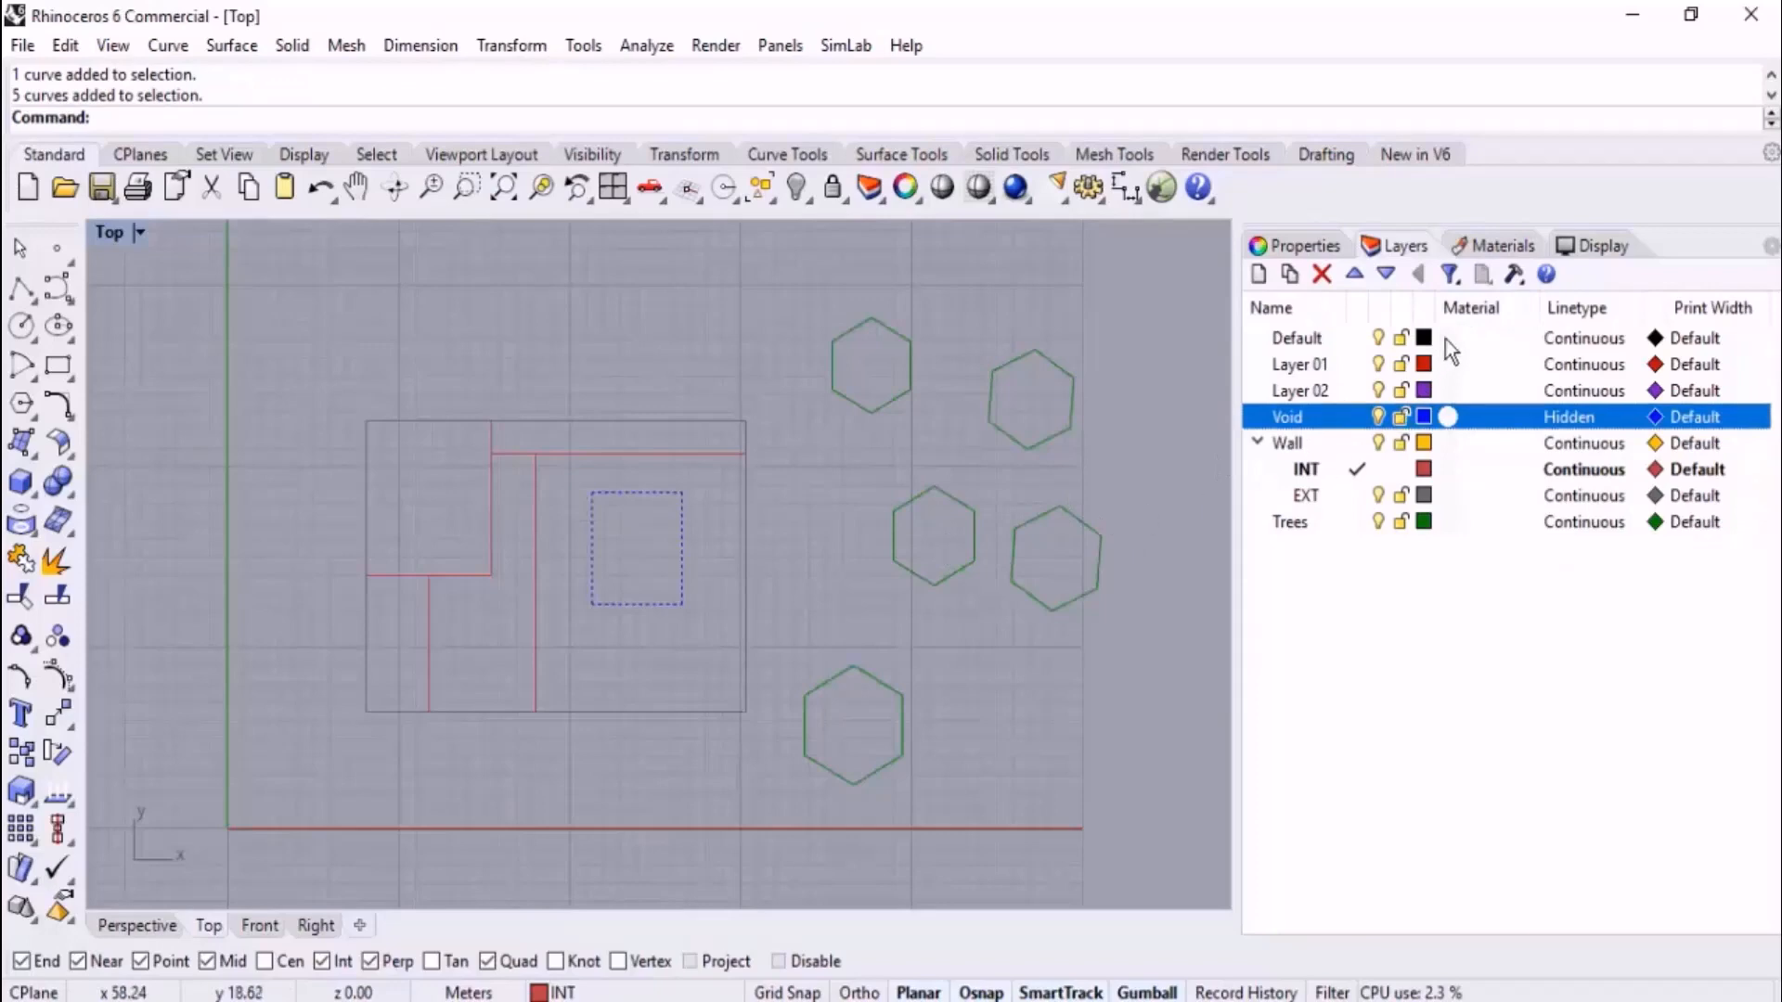
left_click(1450, 275)
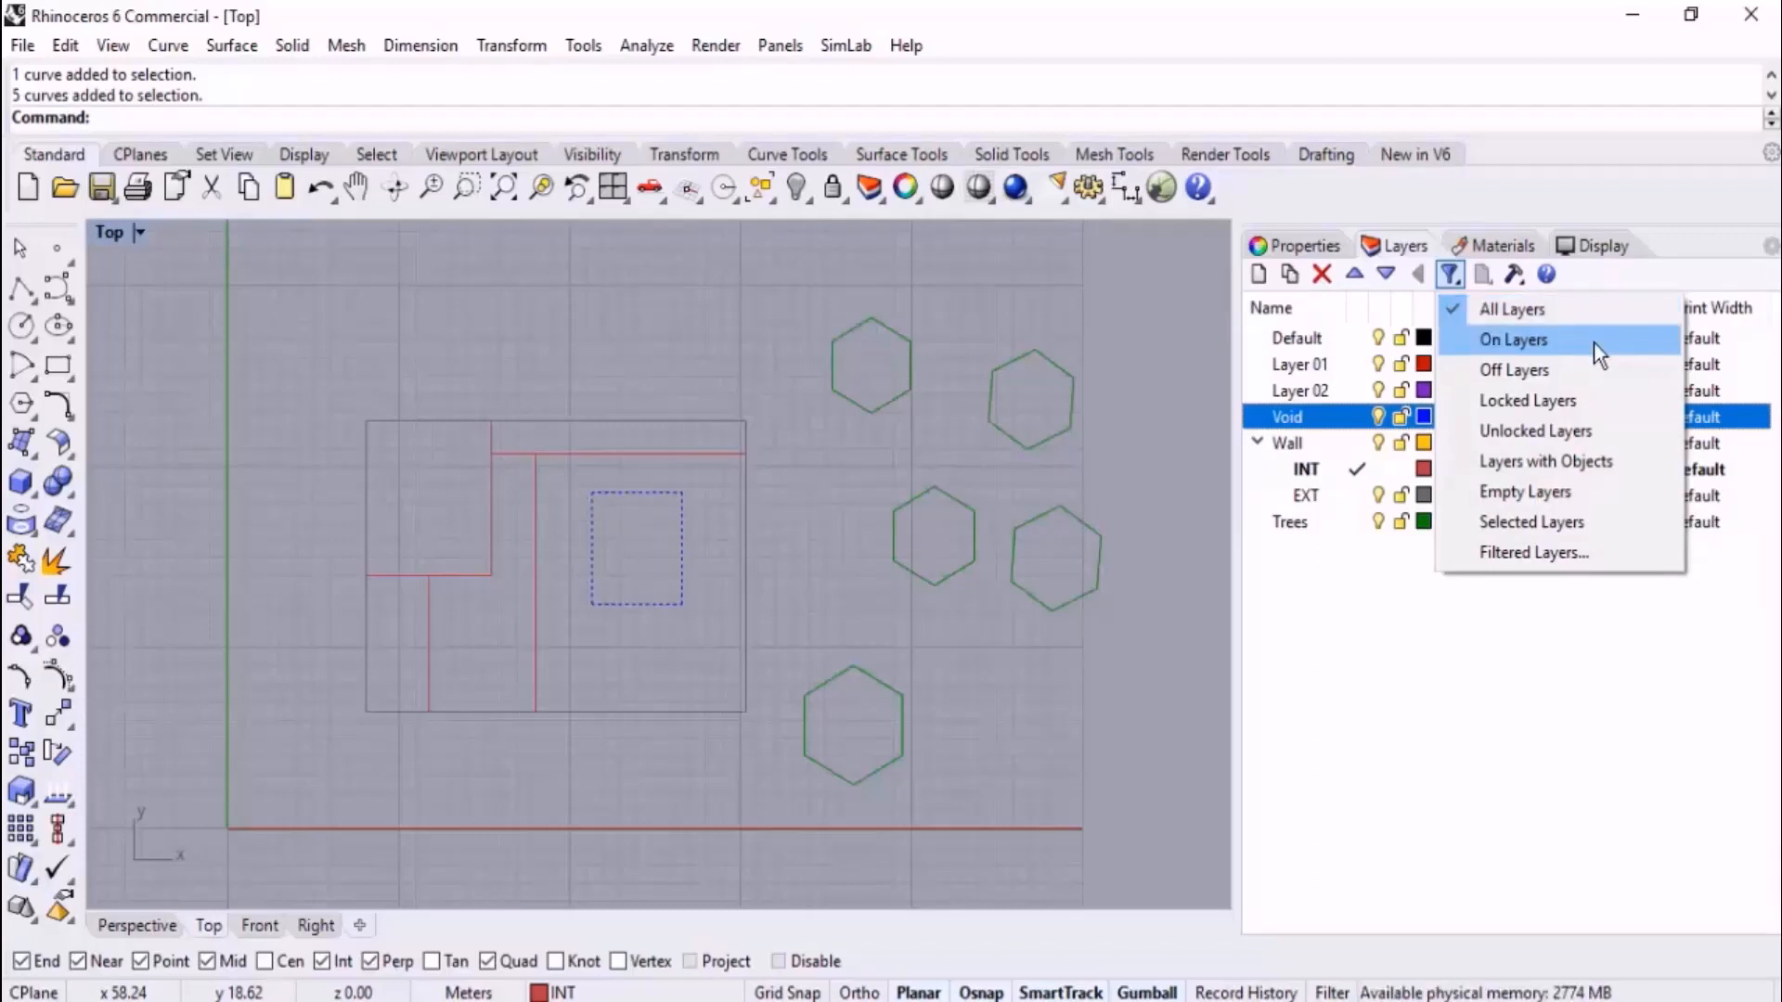
left_click(1443, 521)
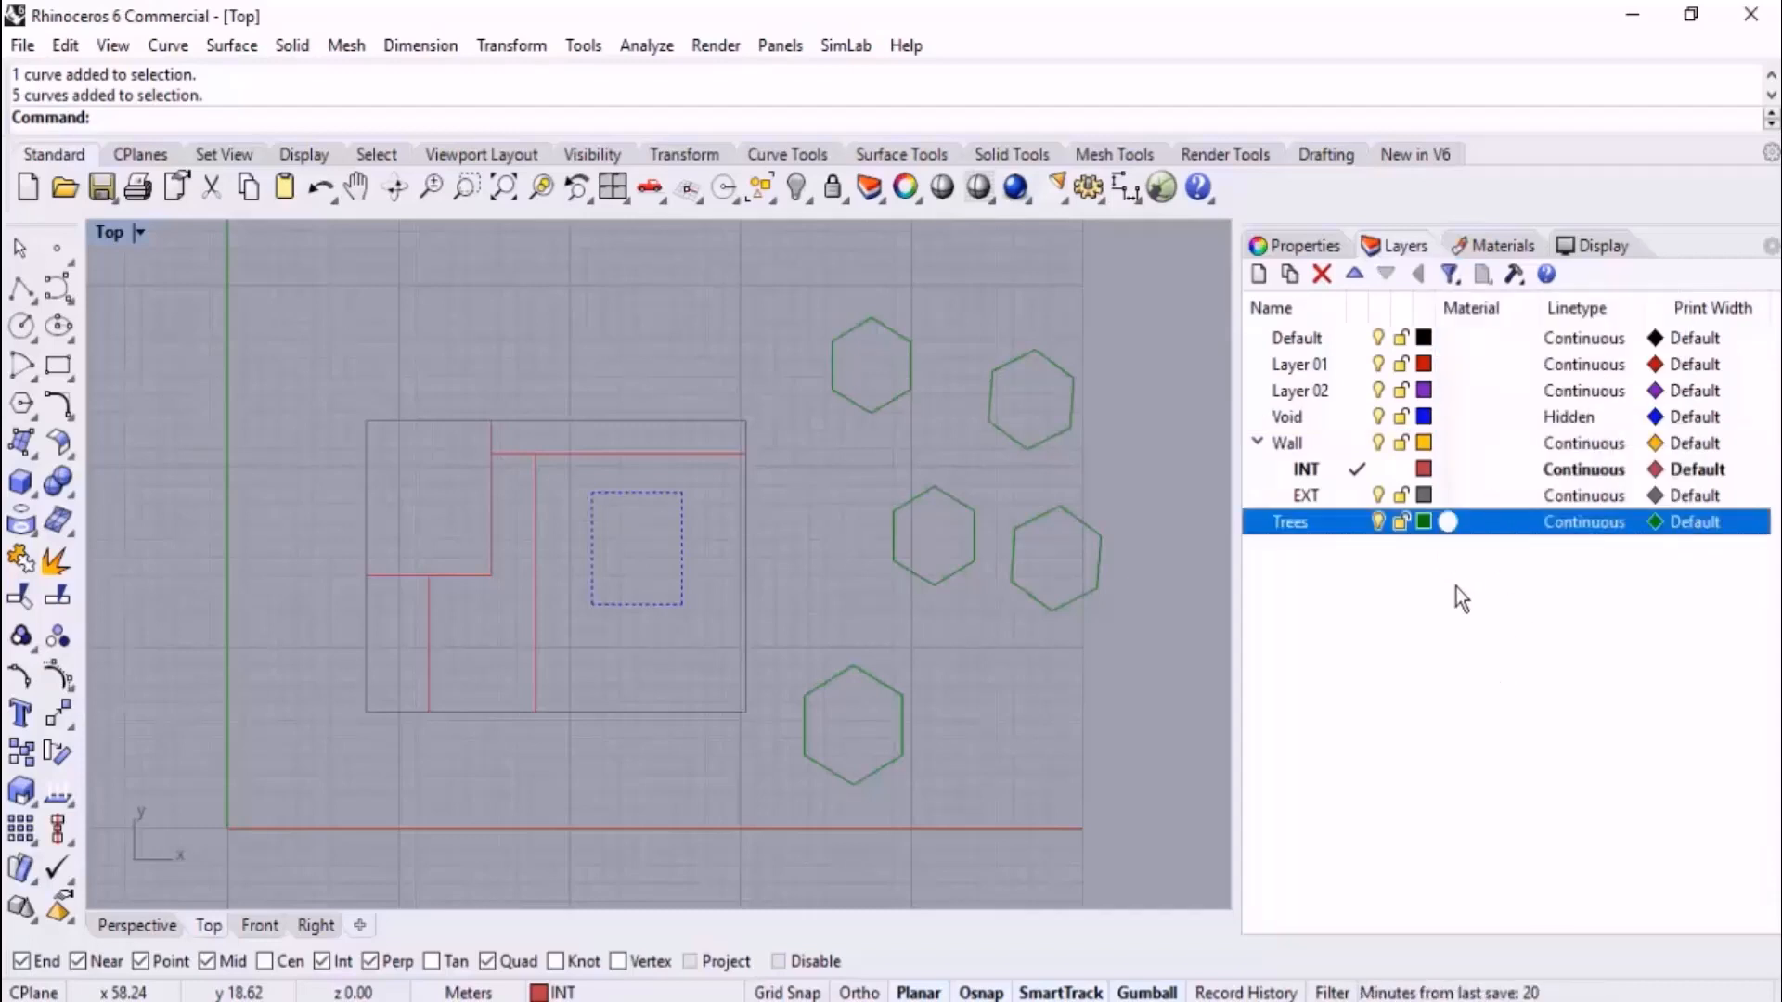
left_click(1378, 522)
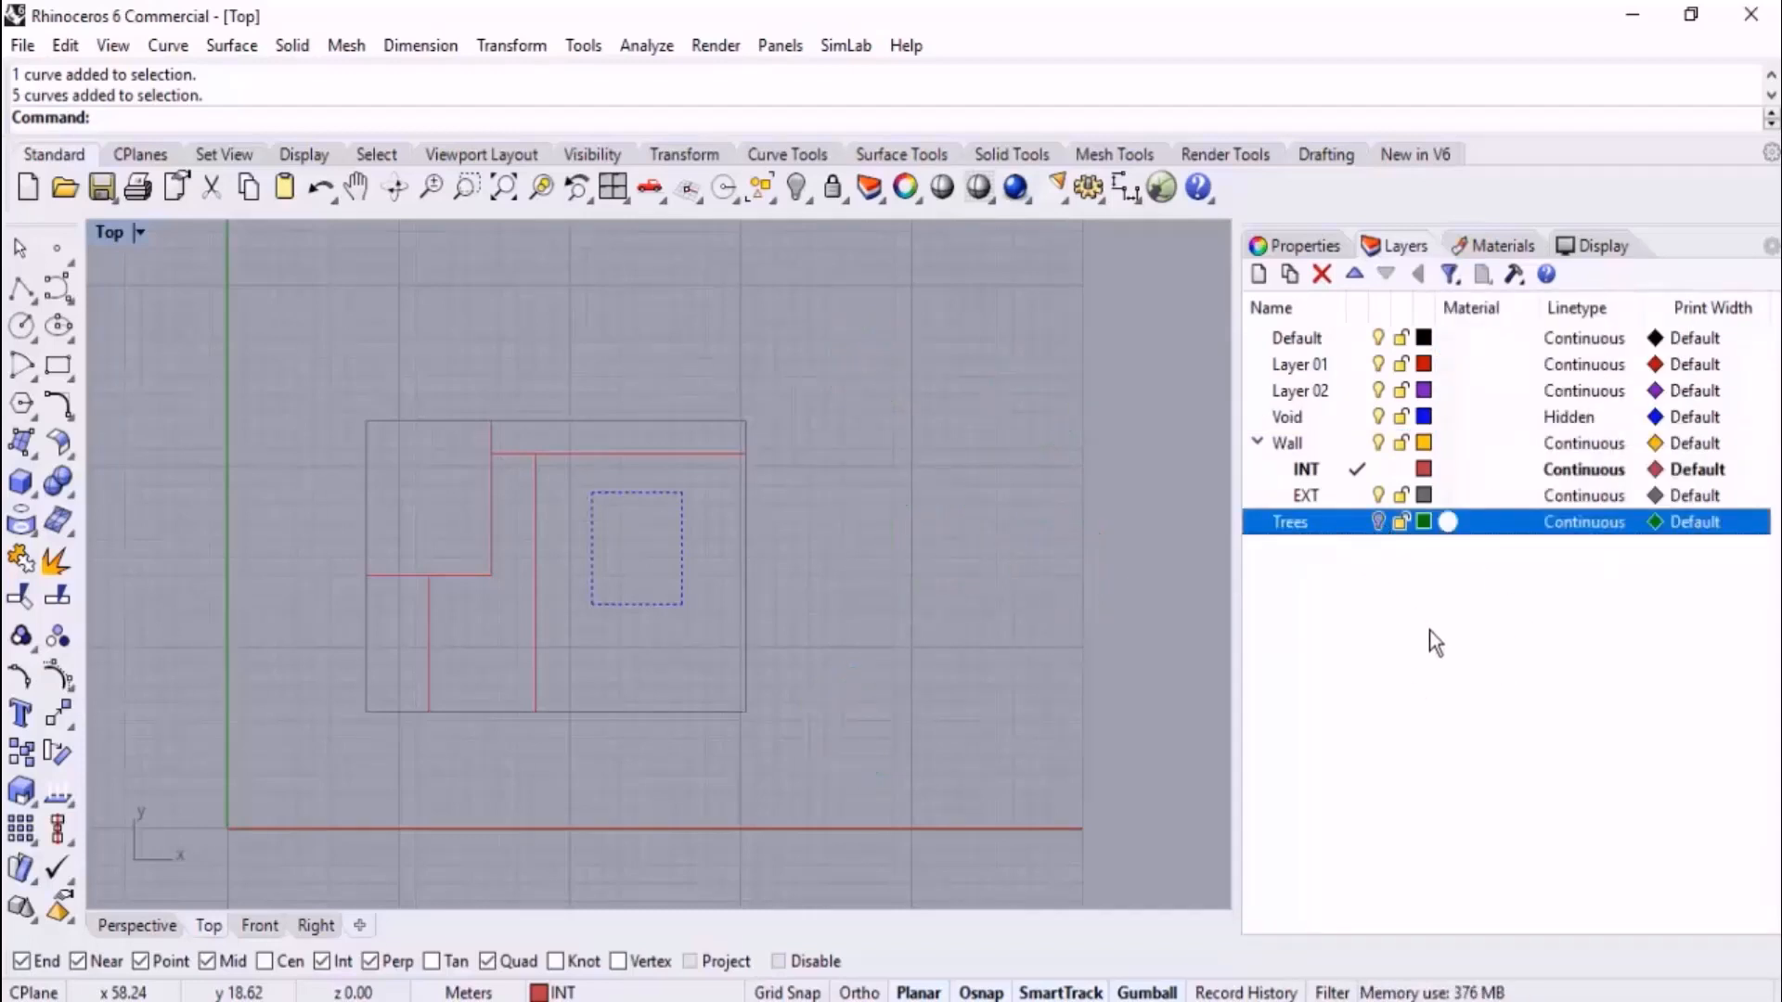
left_click(1458, 272)
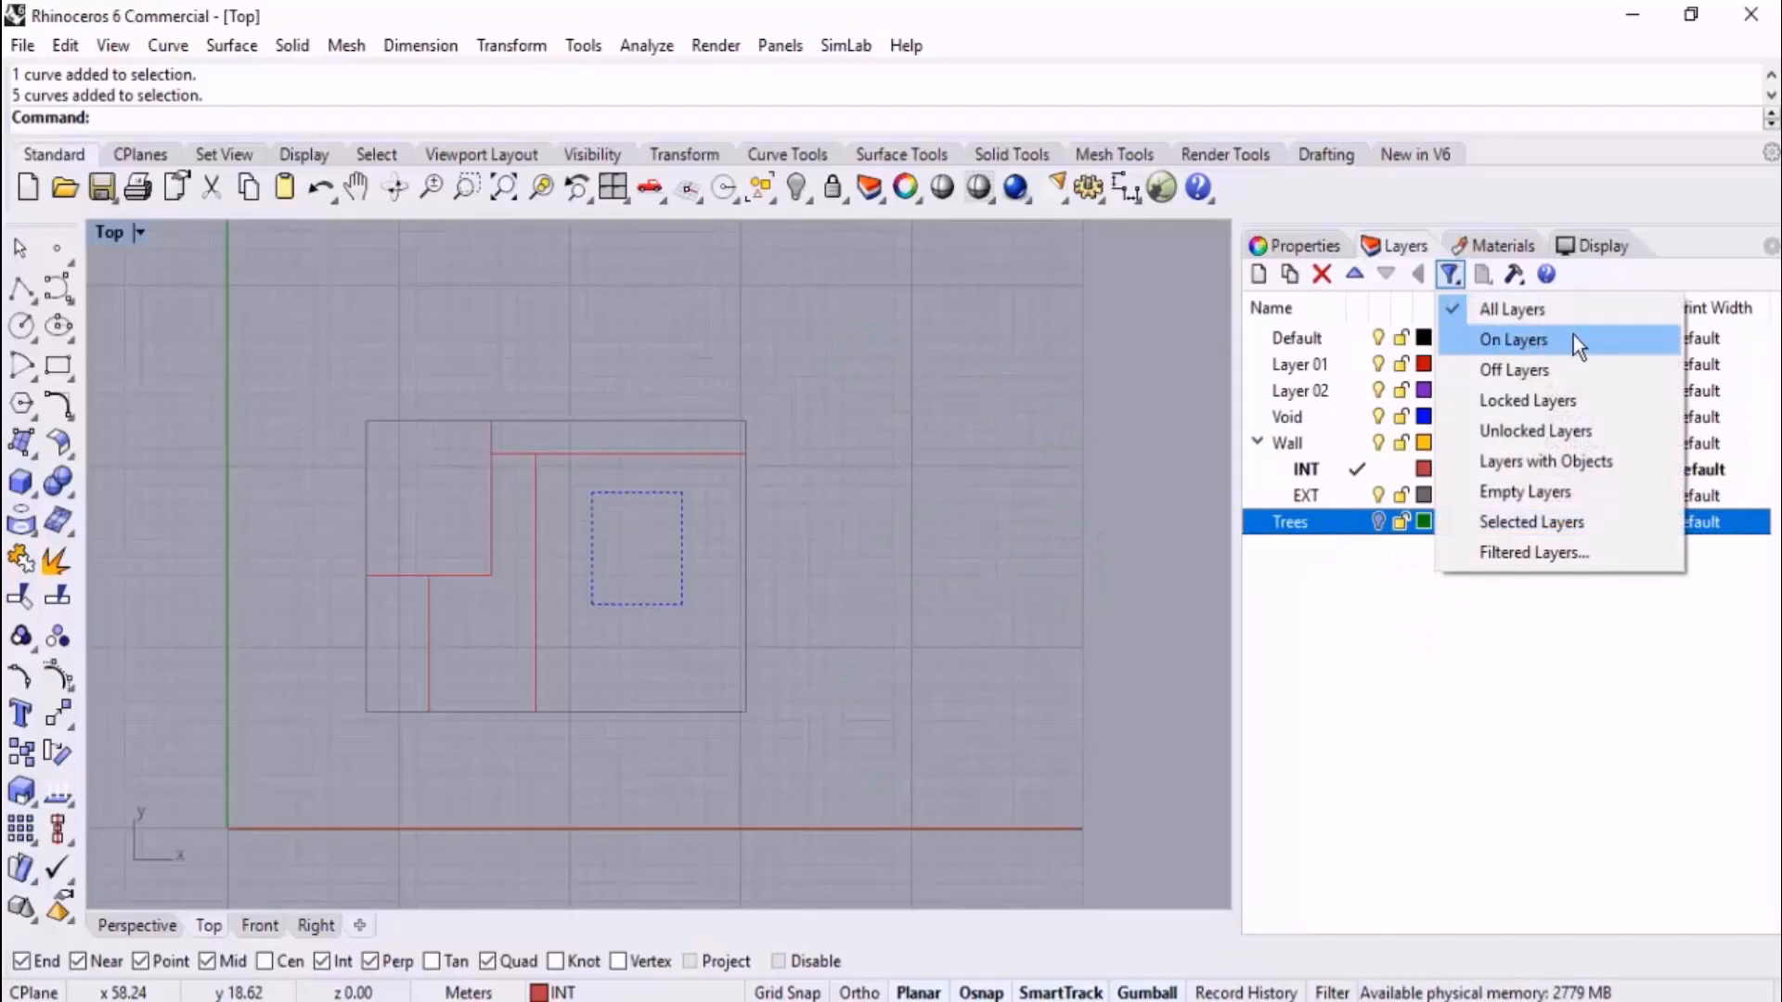
left_click(1531, 338)
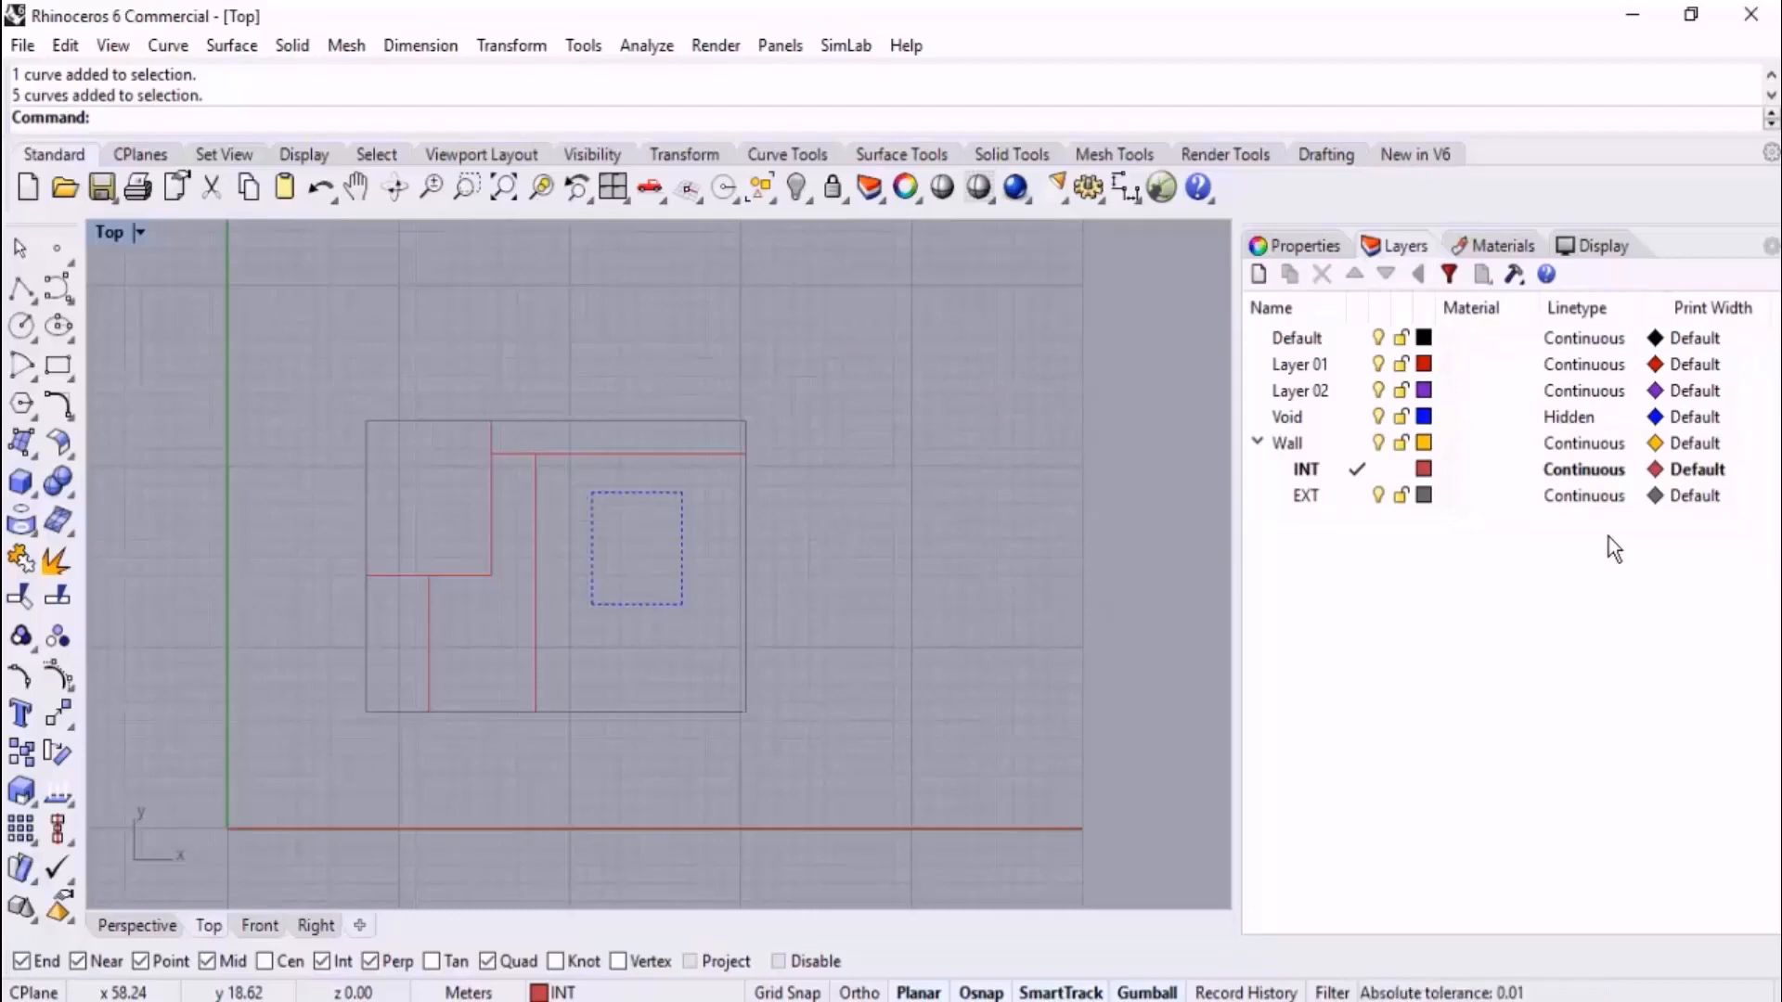
- Reset the layer list to All Layers and turn the Trees layer back on
left_click(1451, 272)
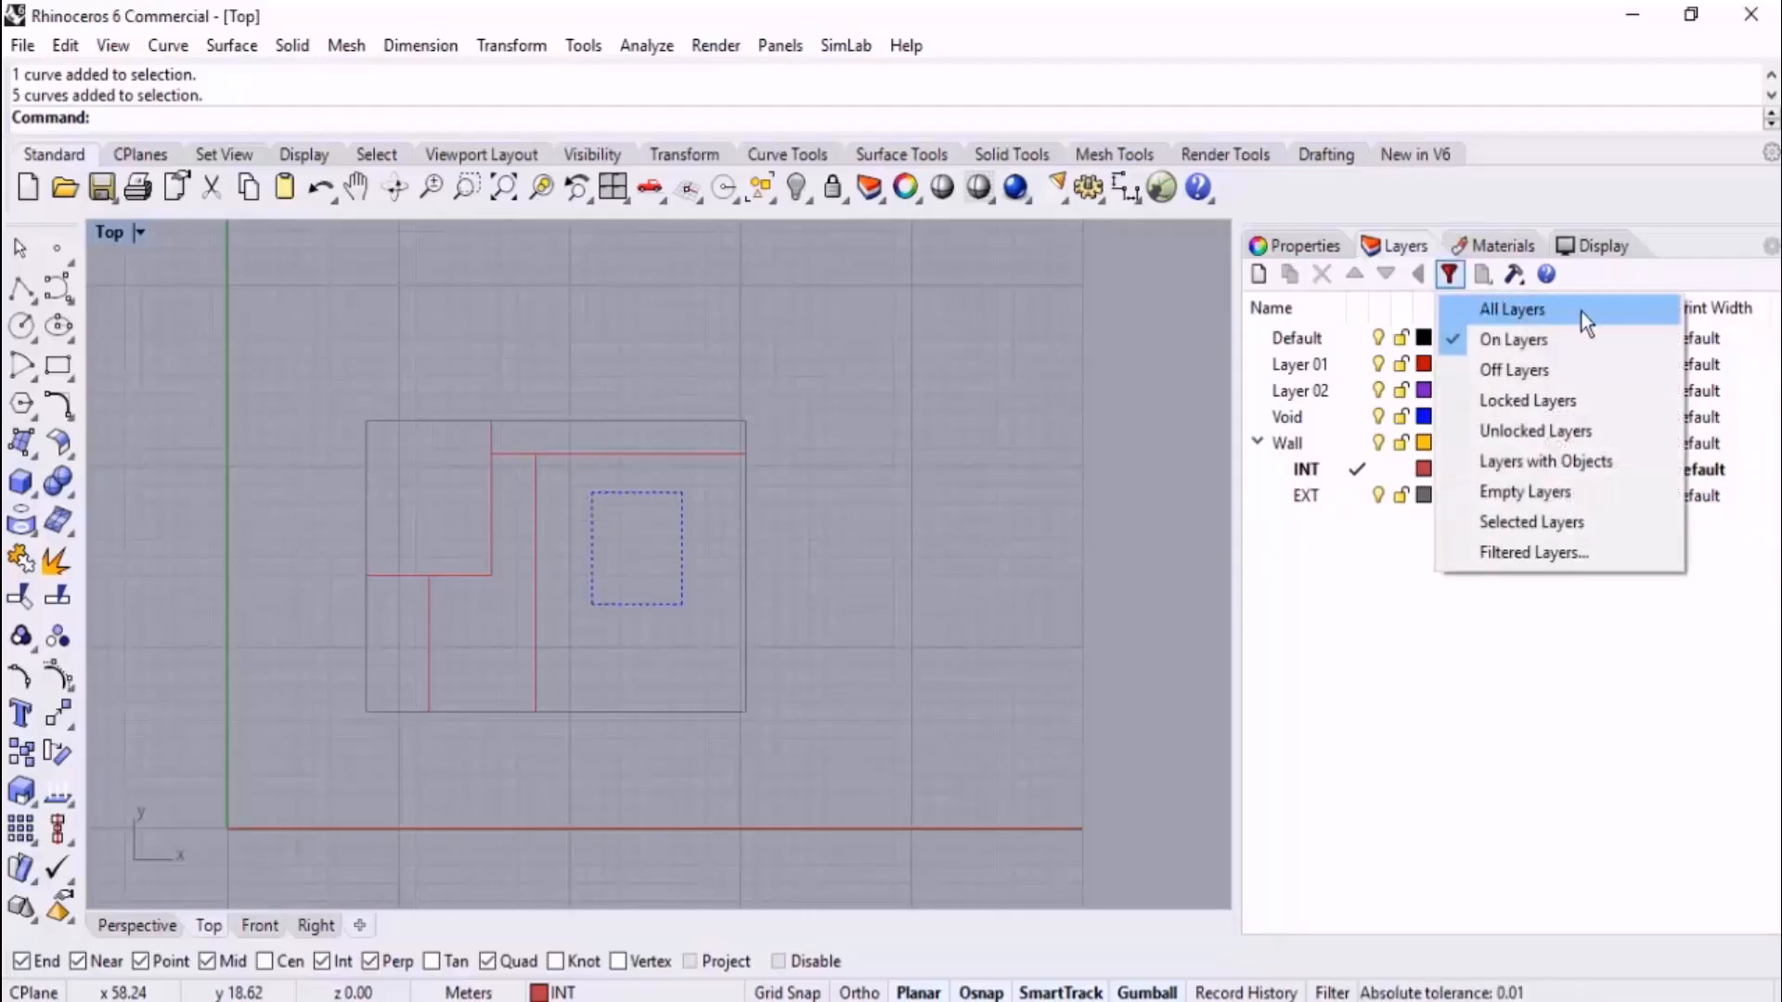
left_click(1582, 310)
left_click(1377, 523)
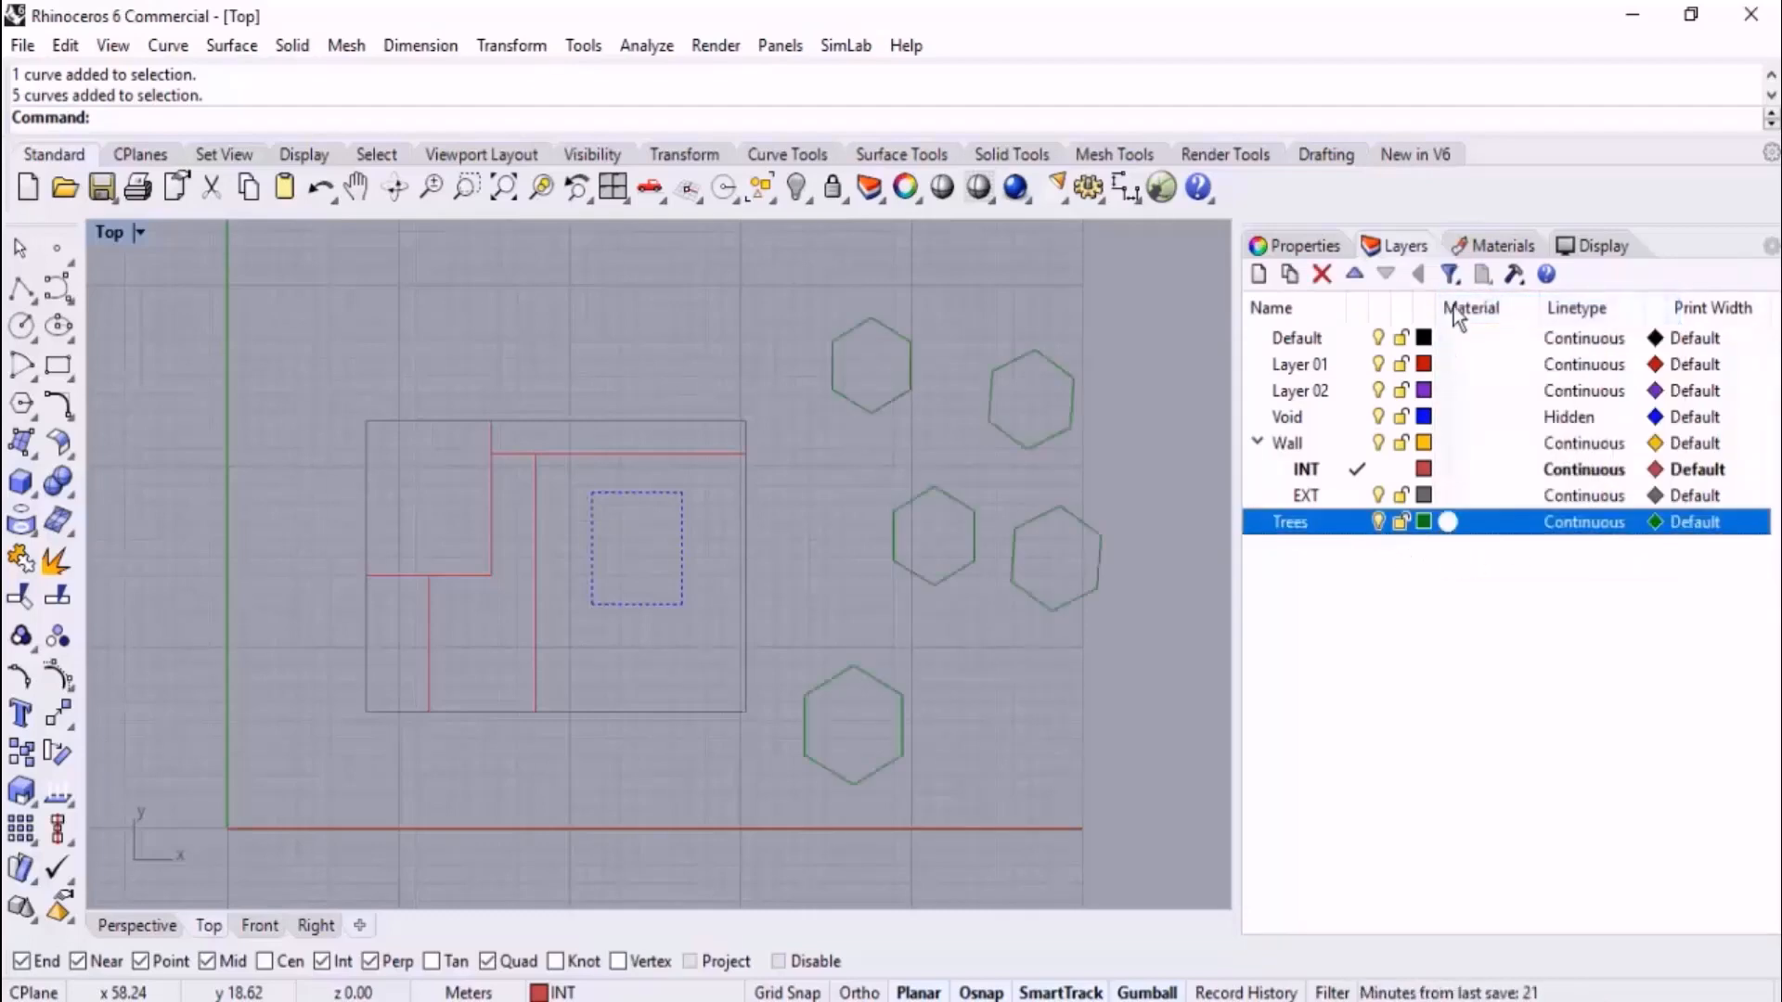
- Filter the layer list to Off Layers, and restore it to All Layers
left_click(1451, 274)
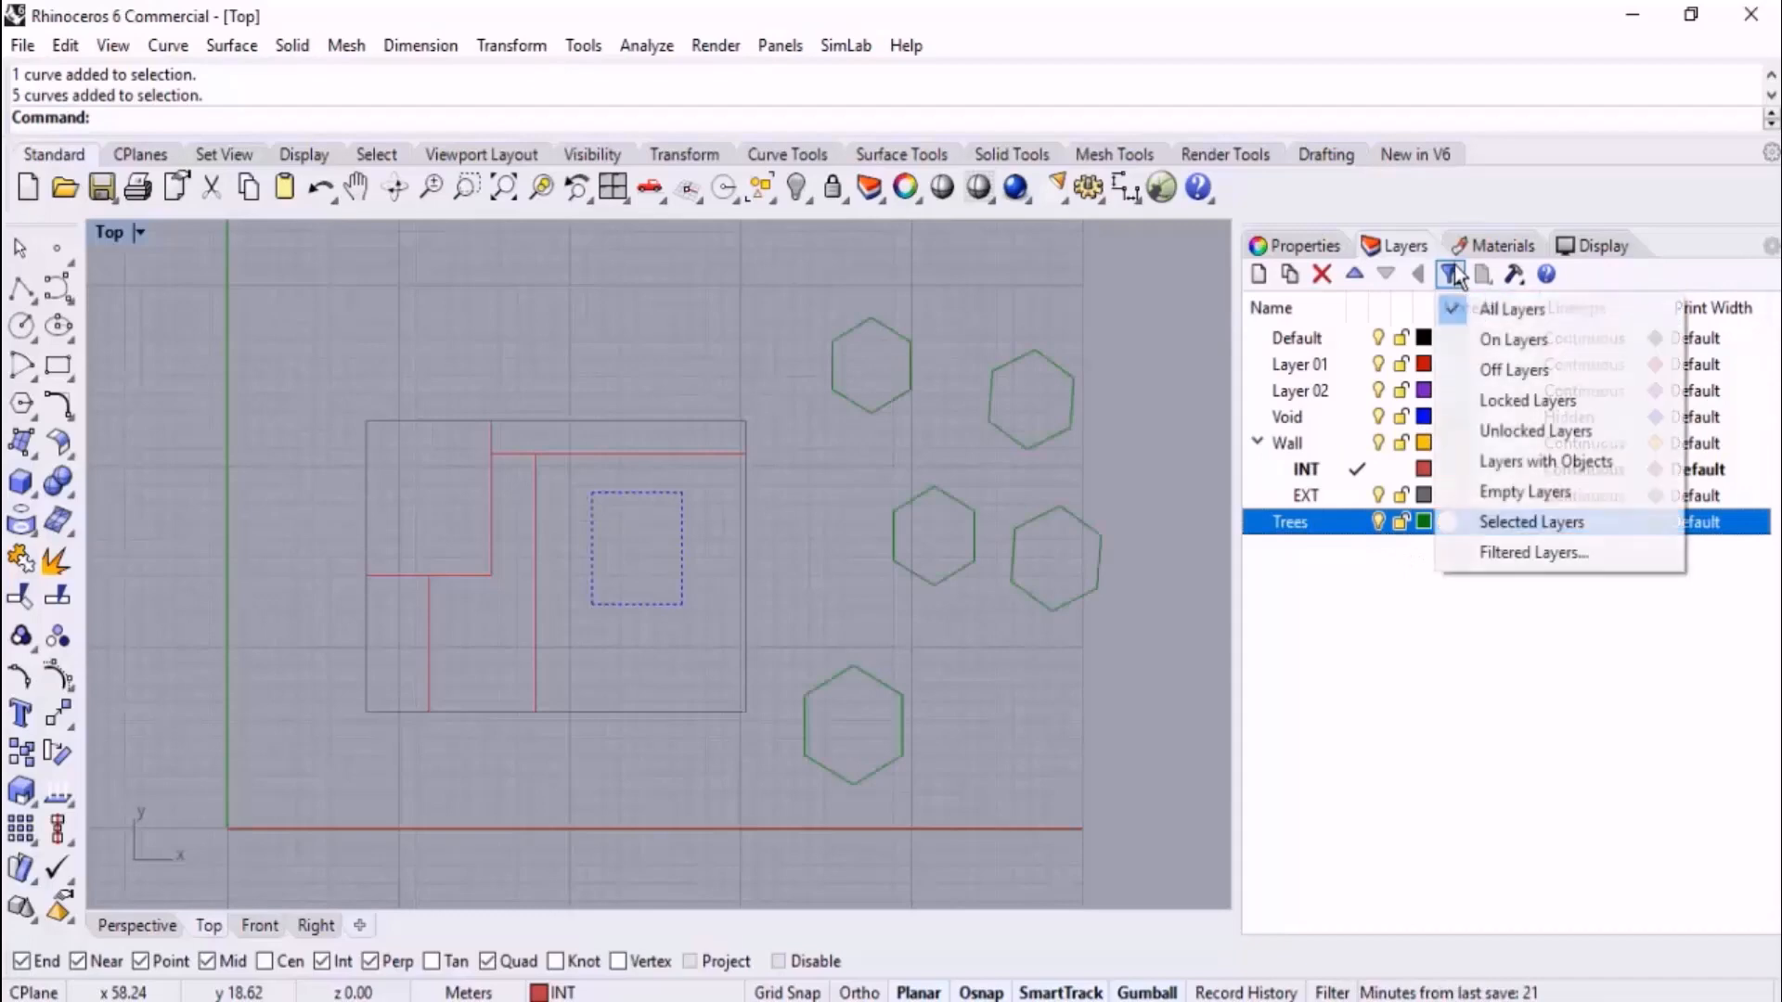
left_click(1592, 373)
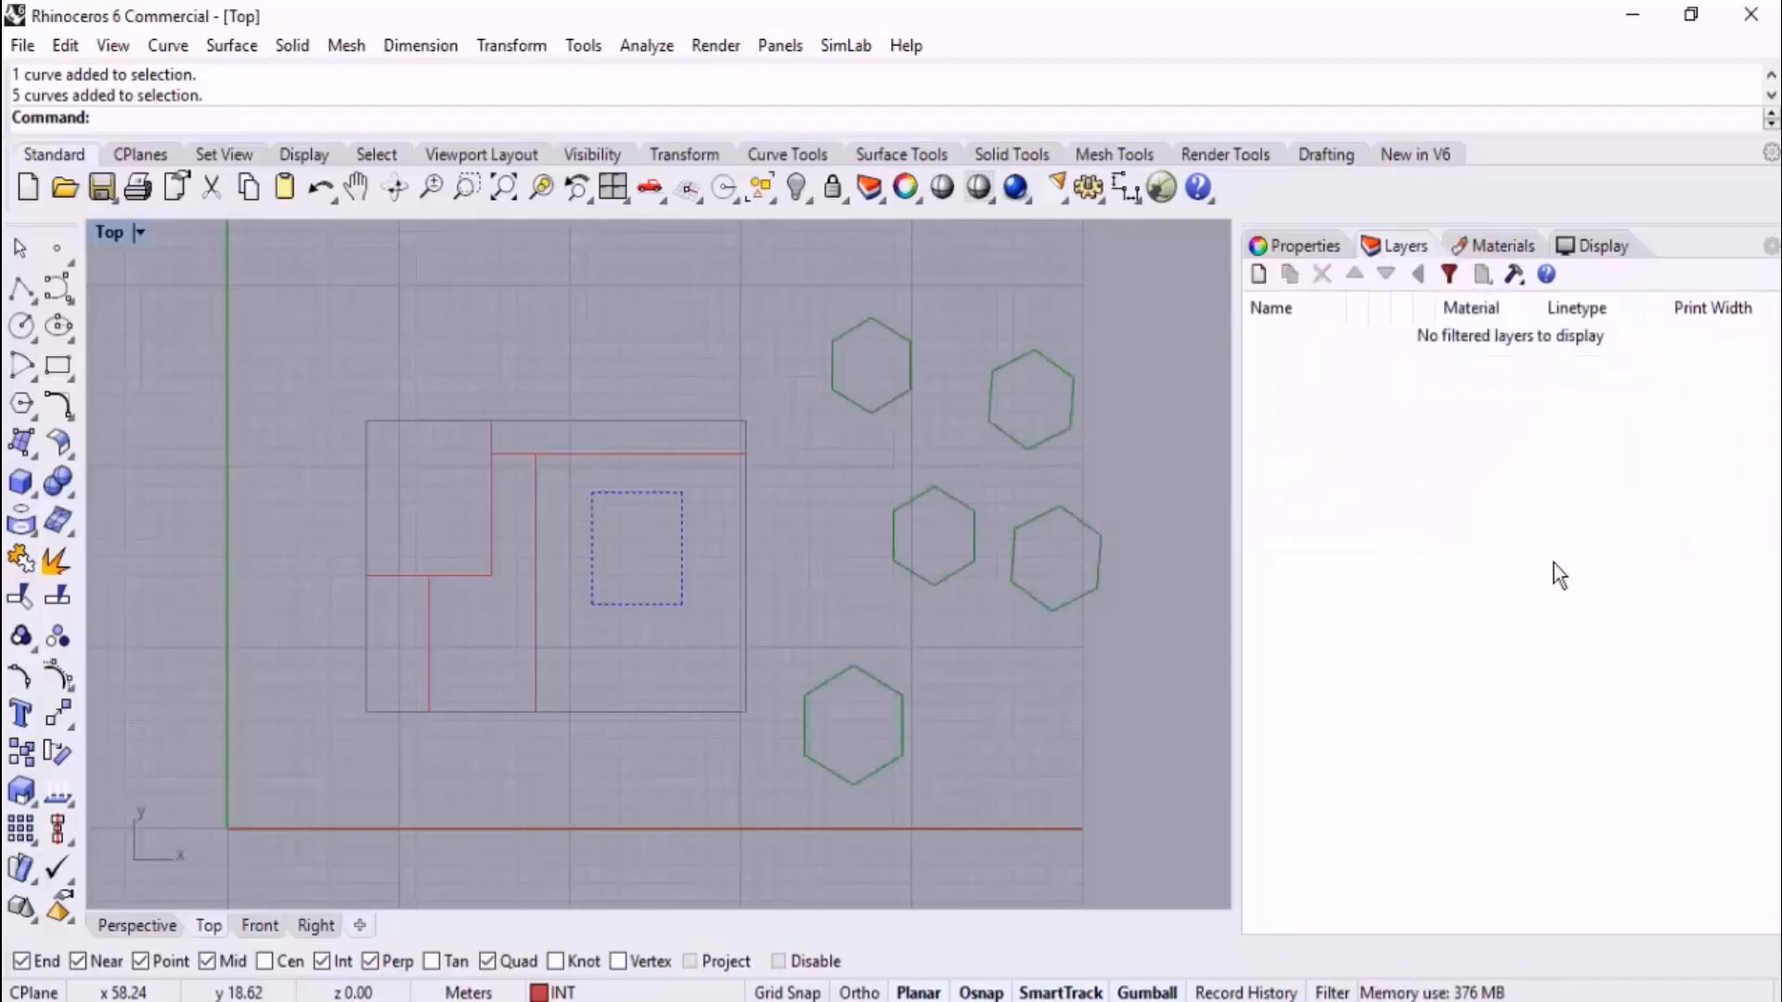
left_click(1450, 274)
left_click(1485, 307)
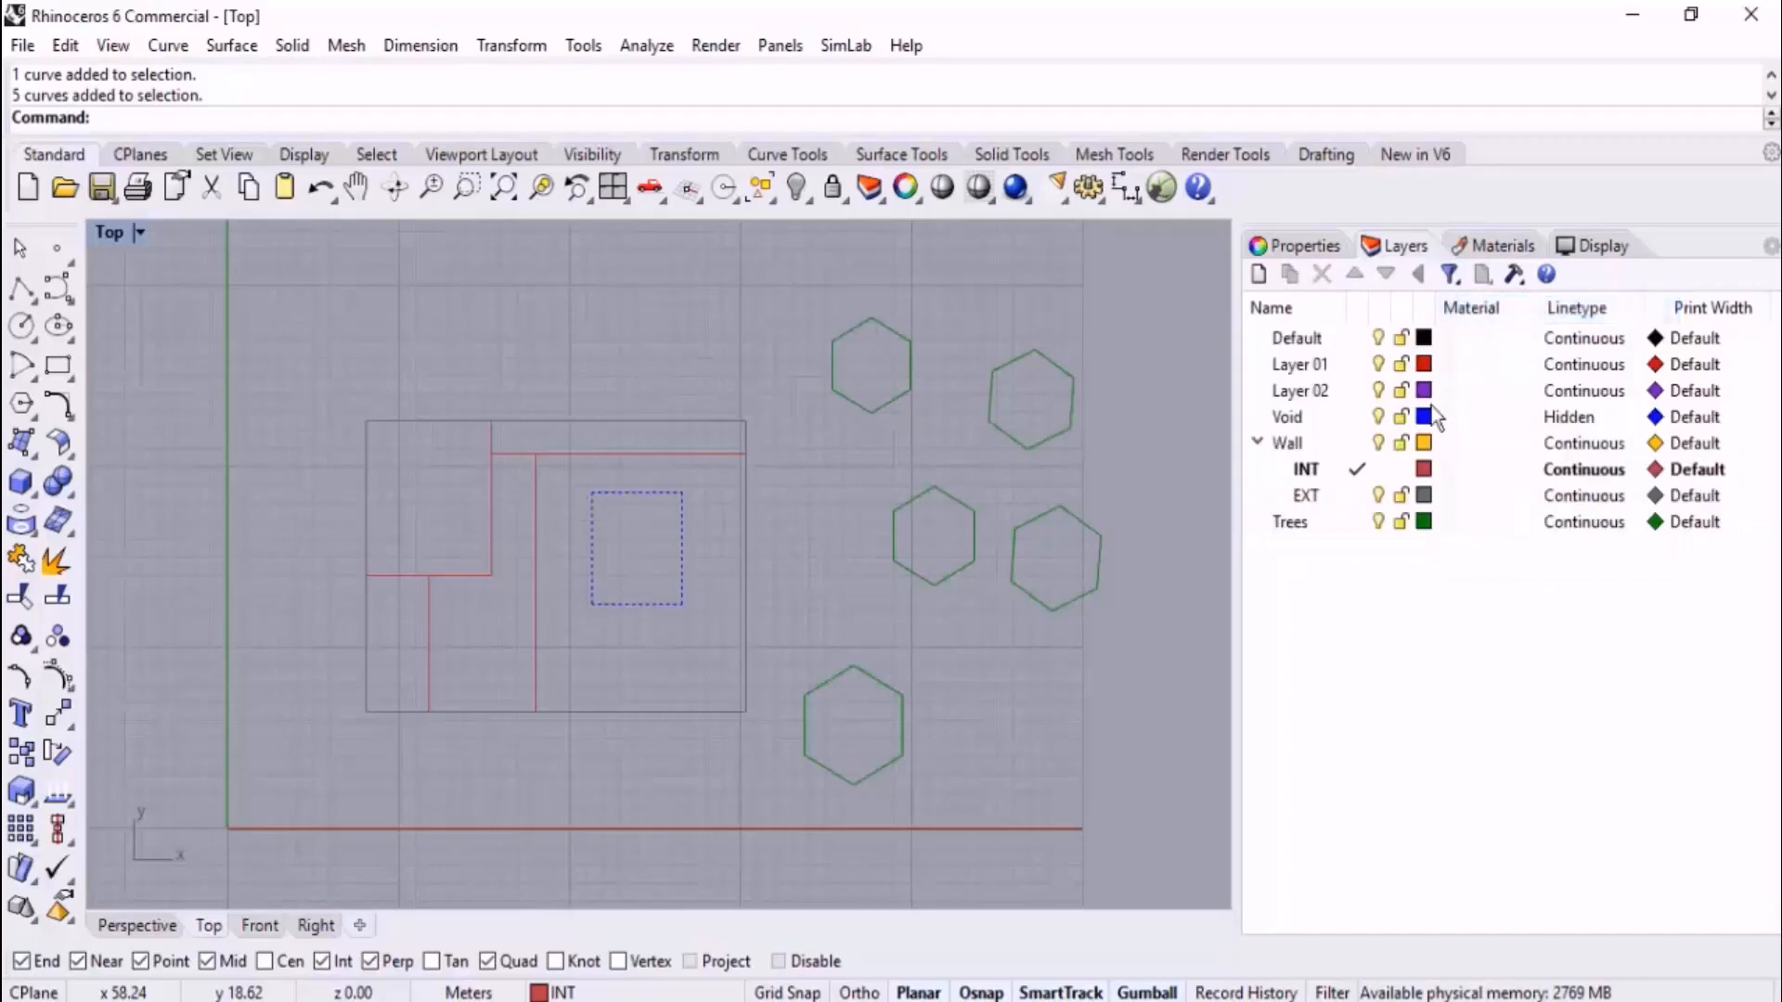
- Turn off the Void and Trees layers and filter the layer list to Off Layers
left_click(1379, 417)
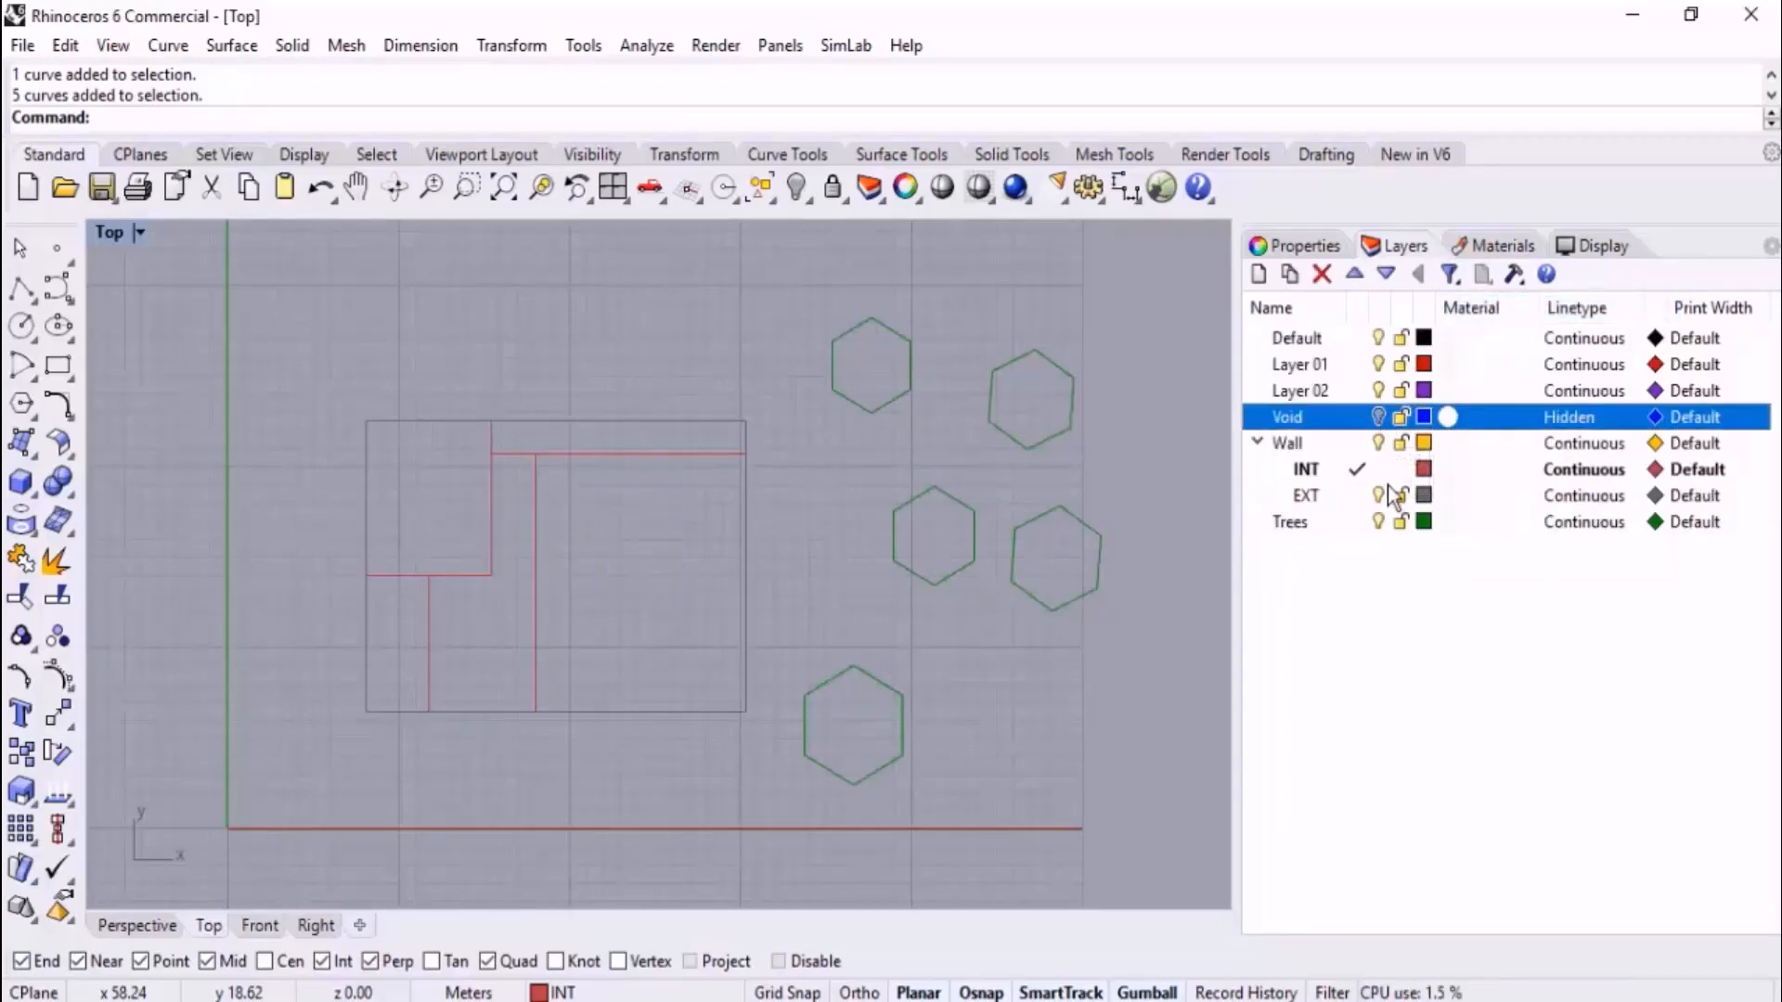
left_click(1379, 522)
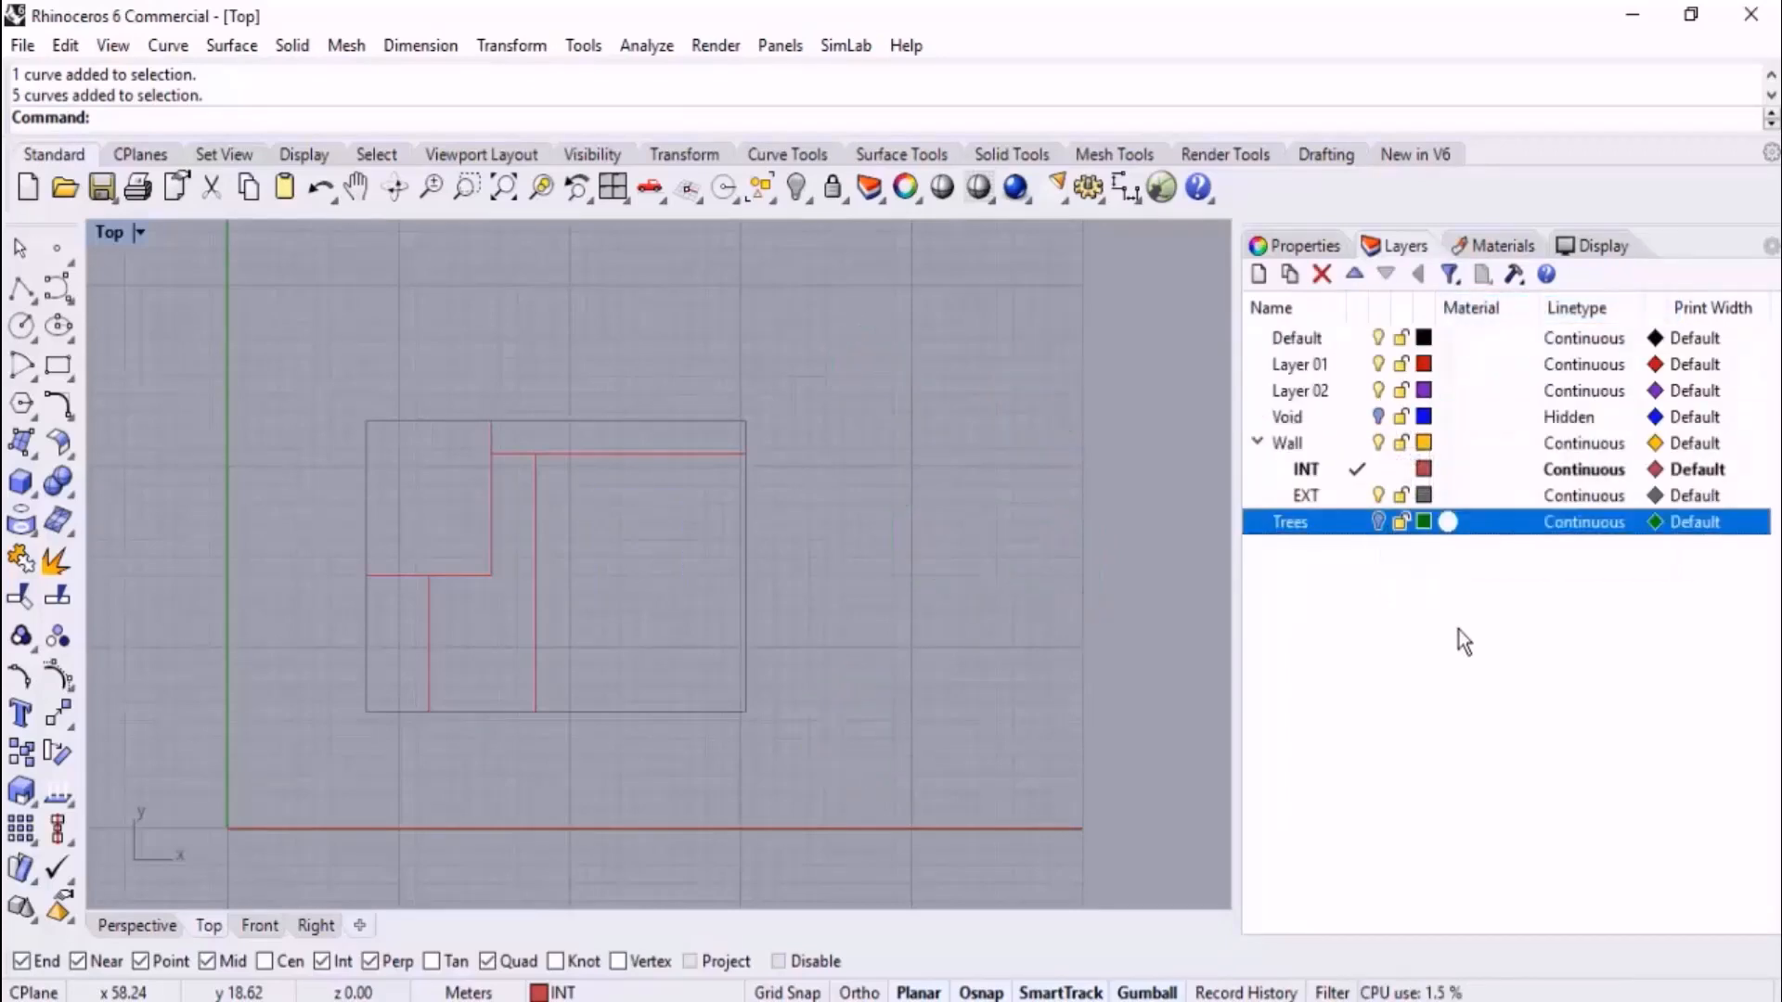
left_click(1451, 274)
left_click(1542, 366)
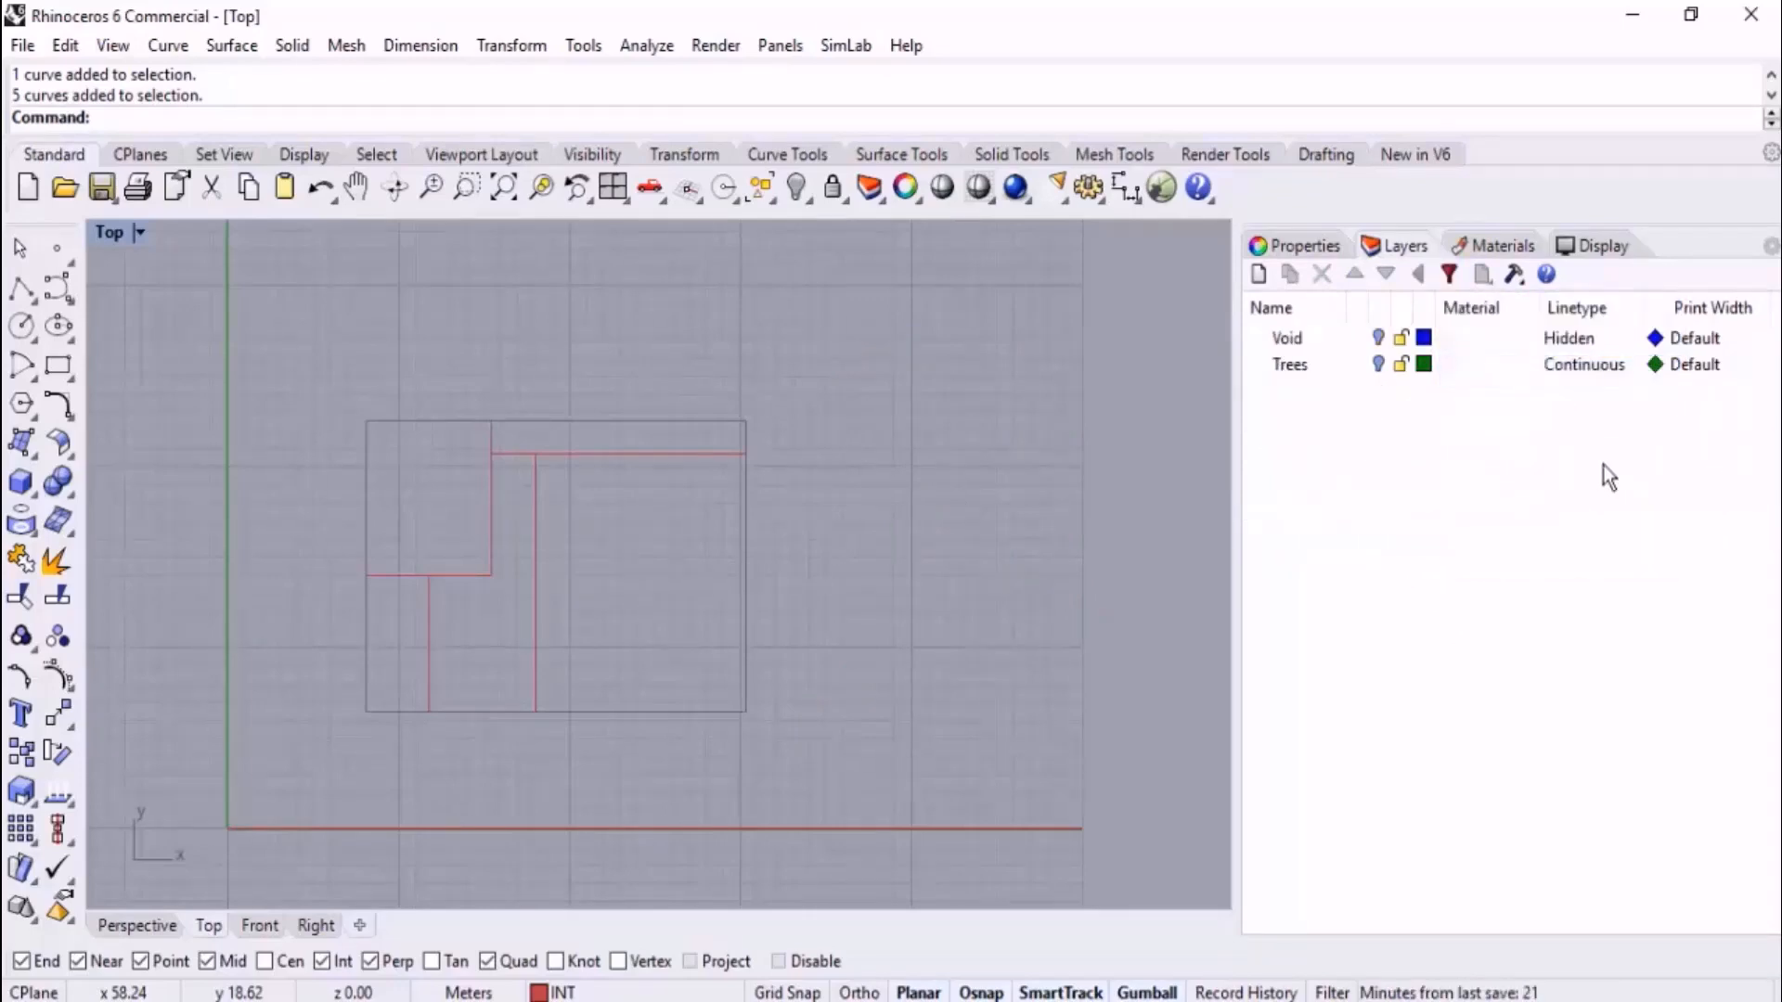
- Restore the layer list to All Layers and turn the Void and Trees layers back on
left_click(1450, 274)
left_click(1487, 310)
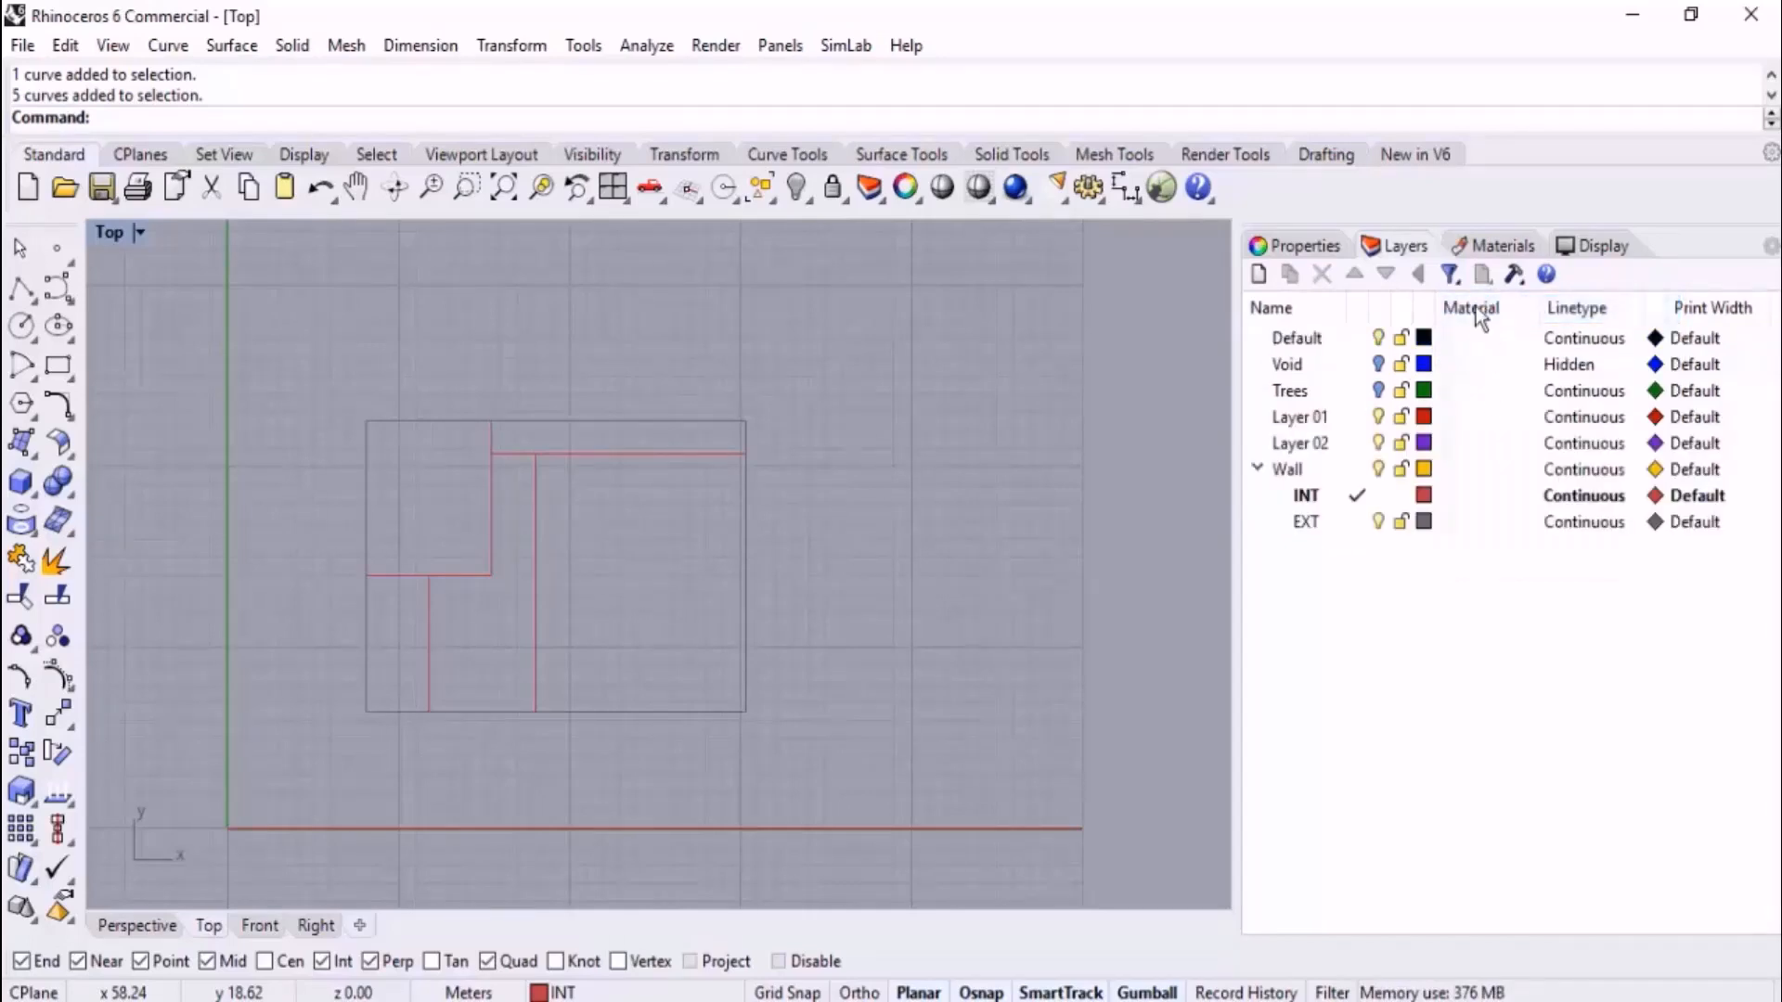
left_click(1450, 274)
left_click(1377, 620)
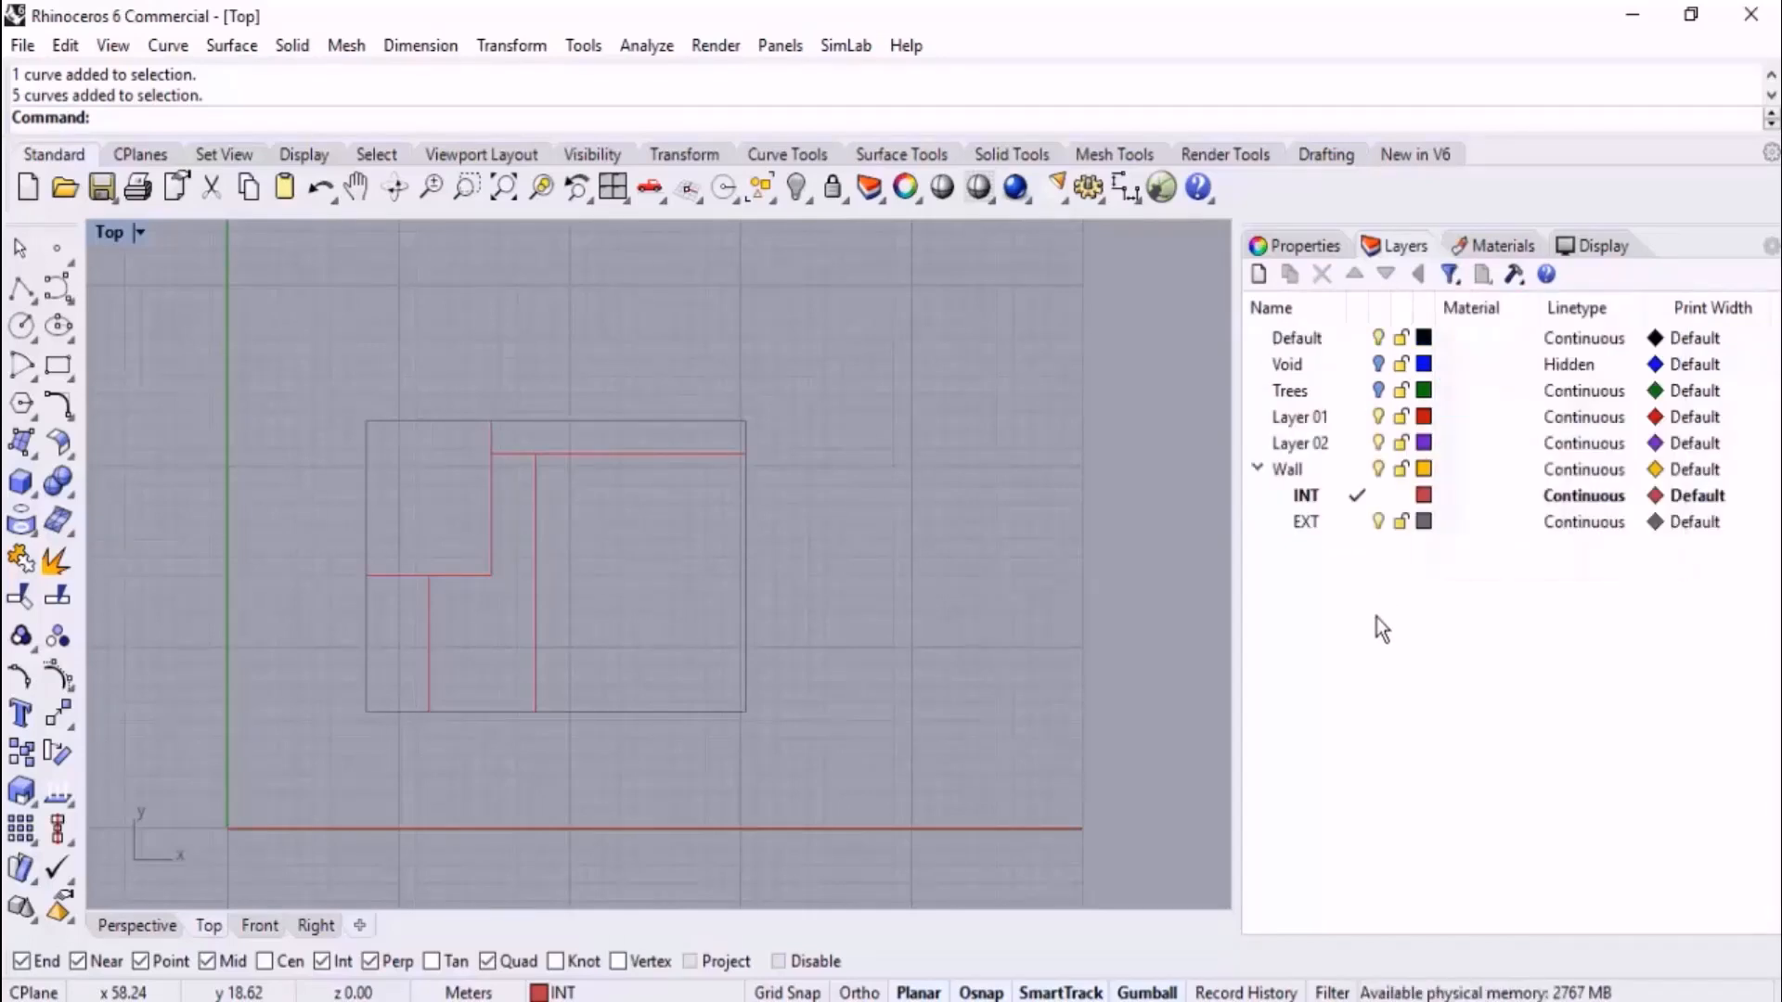
left_click(1379, 364)
left_click(1379, 390)
- Lock the Trees layer and filter the layer list to Locked Layers
left_click(1450, 273)
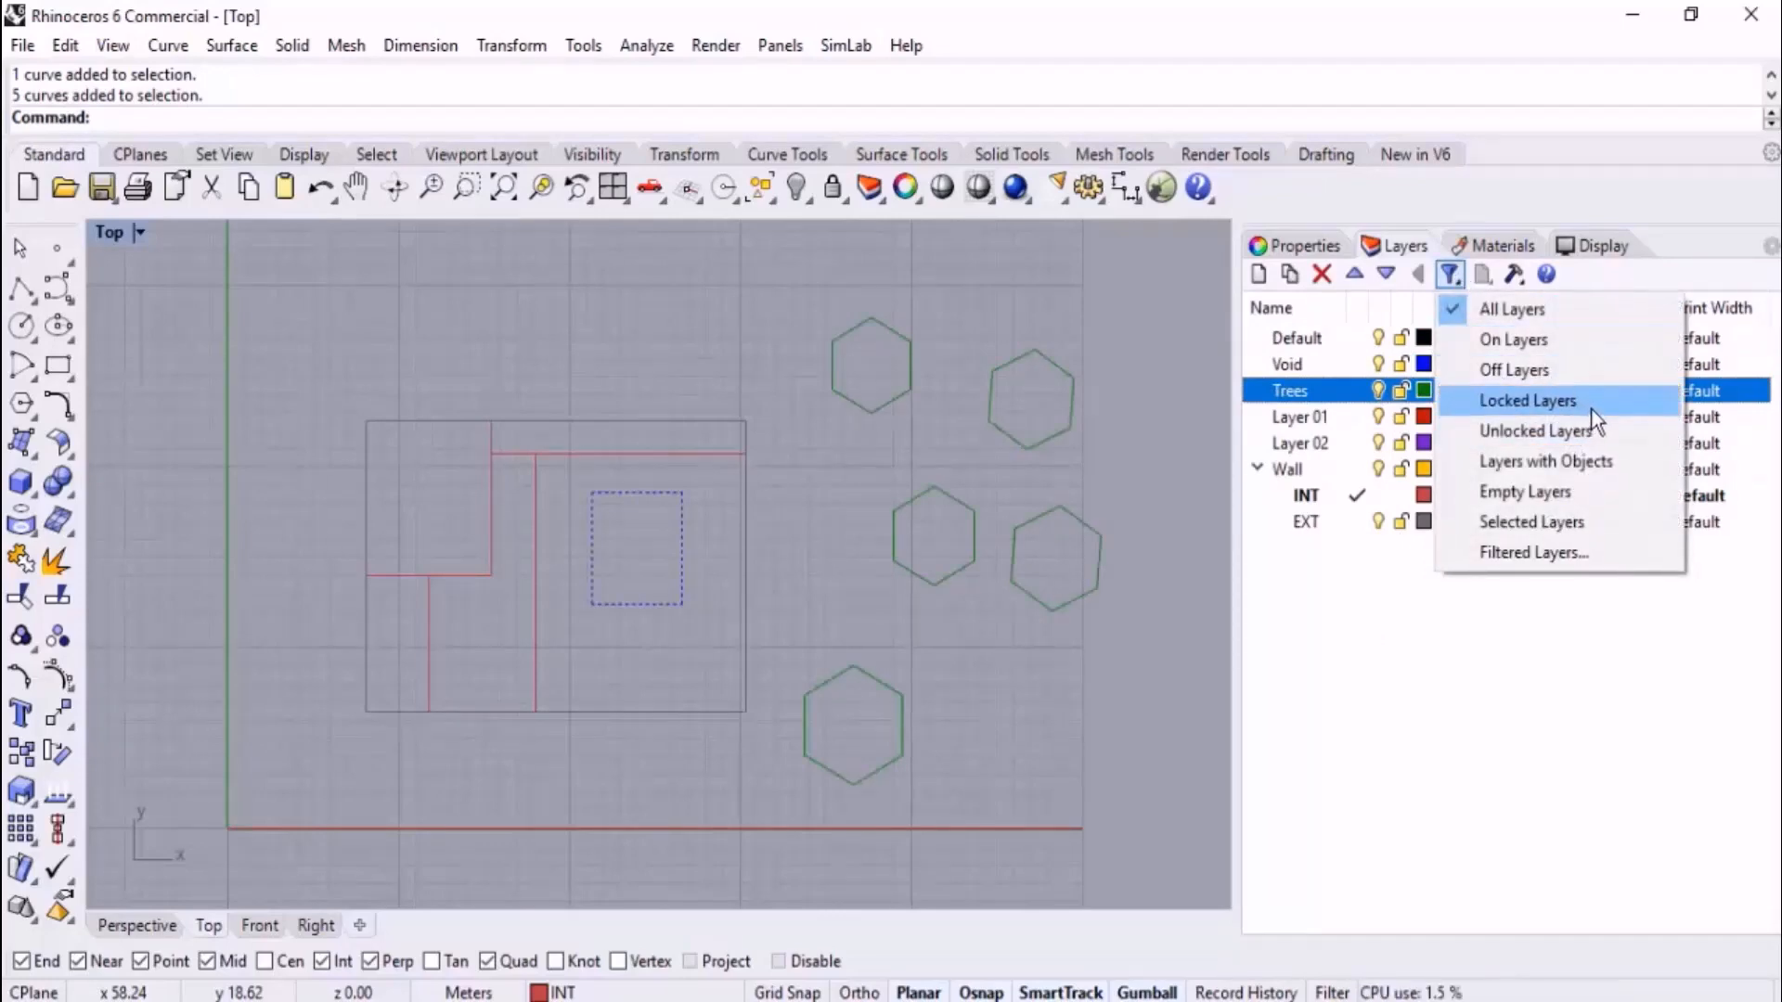
left_click(1355, 631)
right_click_drag(1113, 592, 1077, 576)
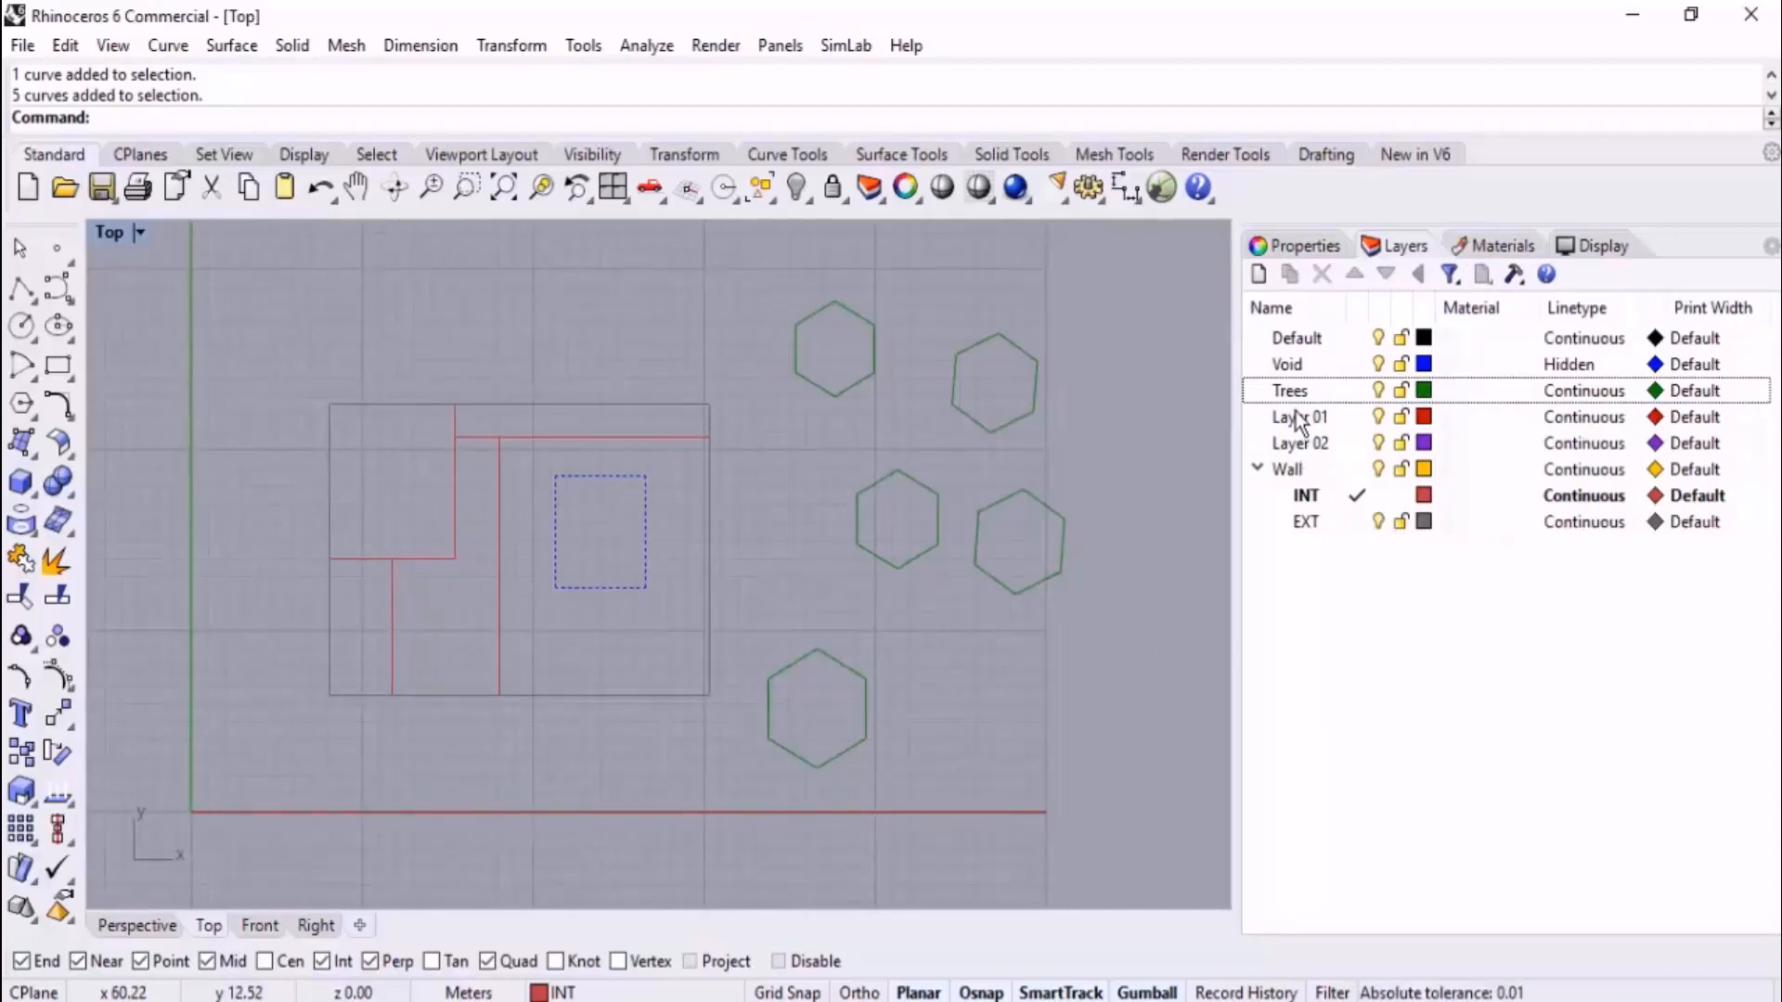
left_click(1401, 392)
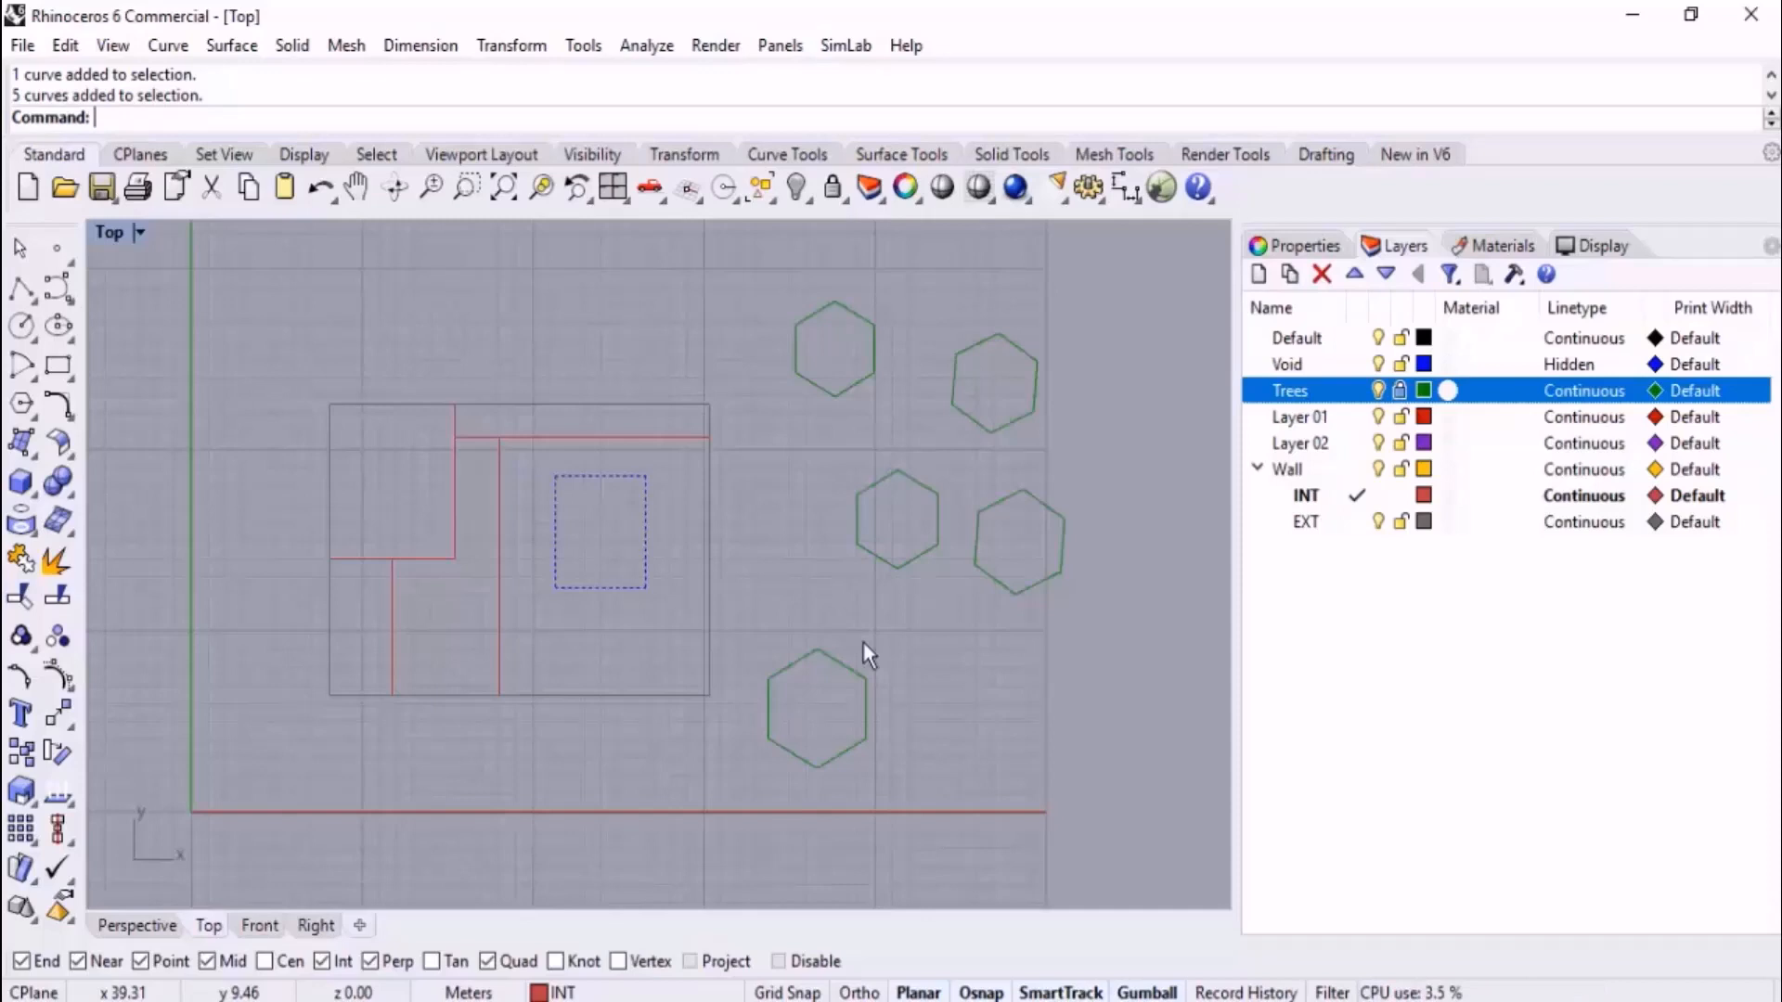
left_click(1451, 275)
left_click(1589, 399)
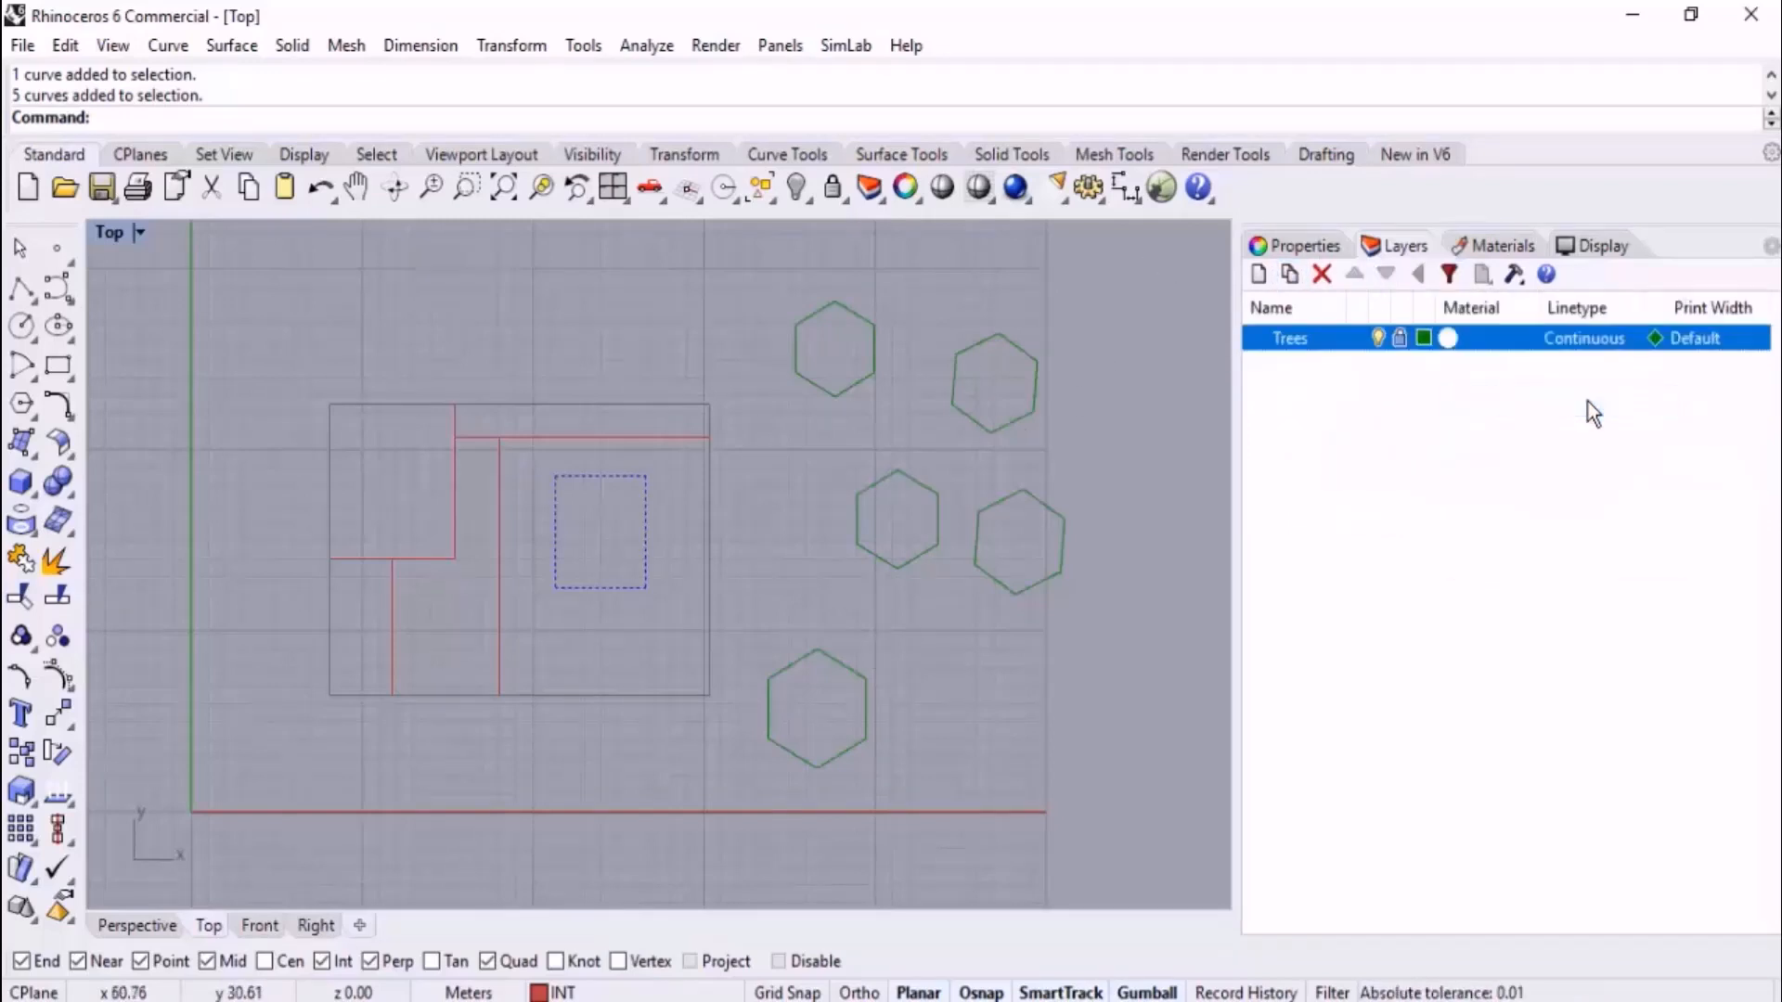
- Reset the layer list to All Layers and filter it to Empty Layers
left_click(1449, 275)
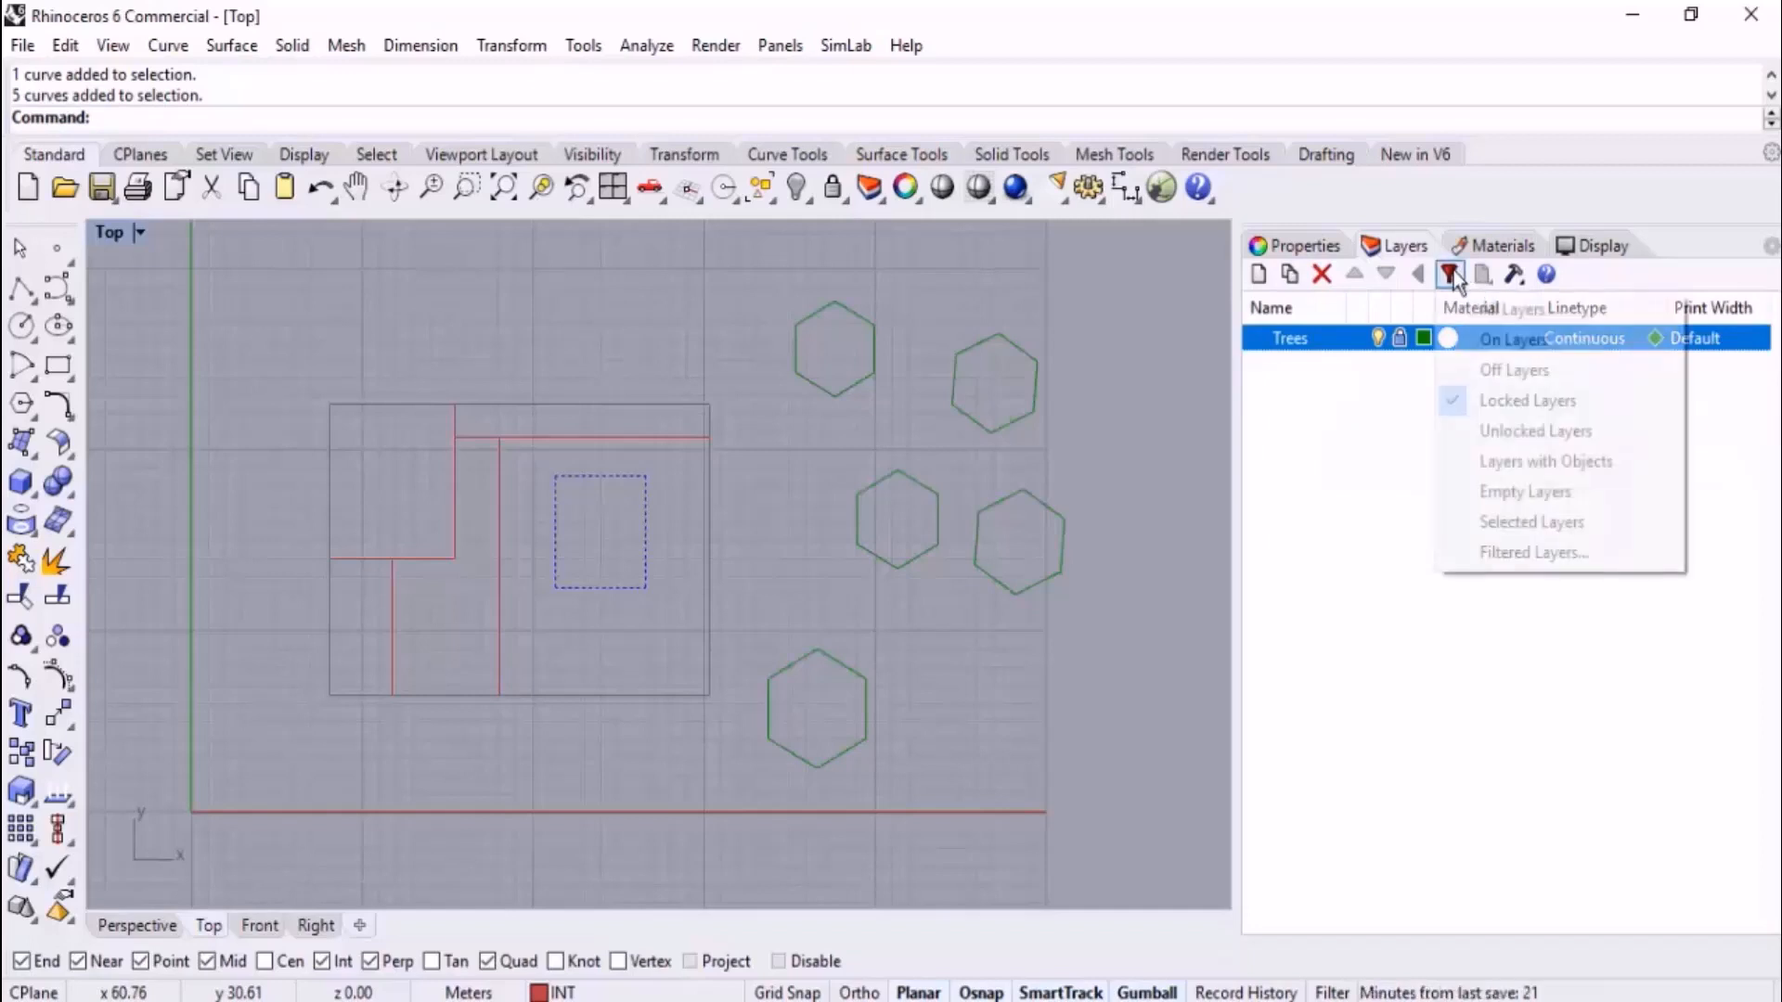
left_click(1518, 309)
left_click(1449, 274)
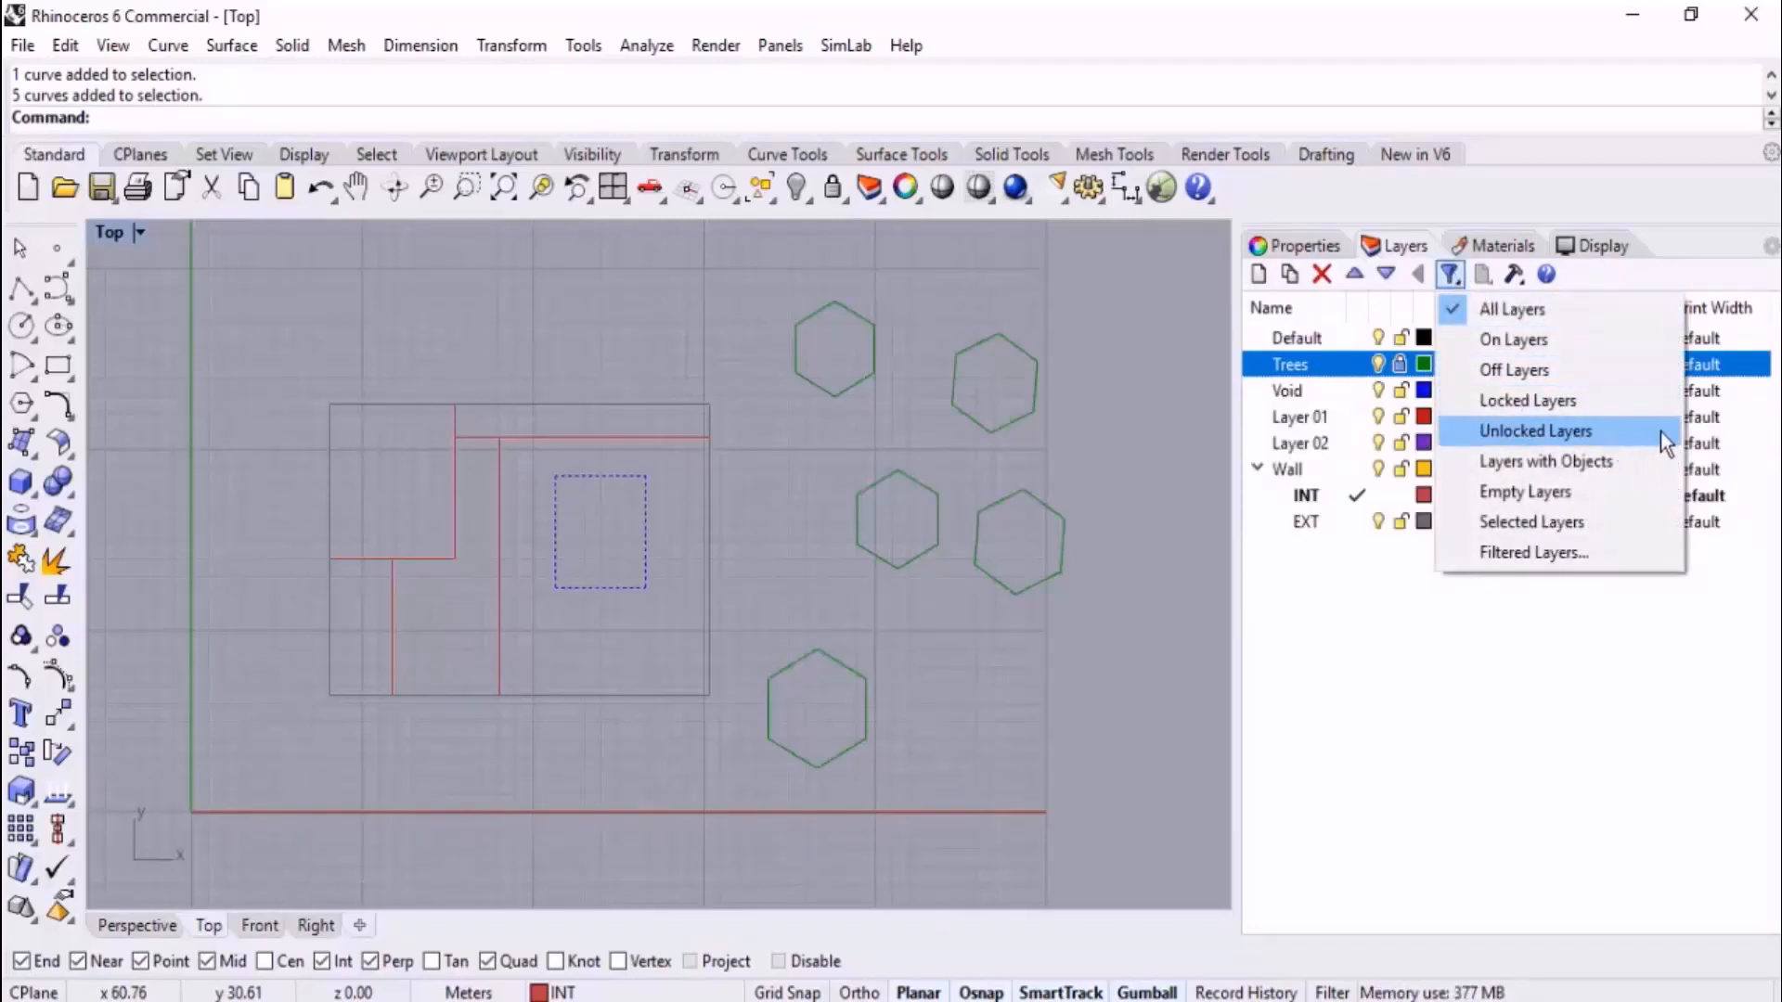
left_click(1615, 496)
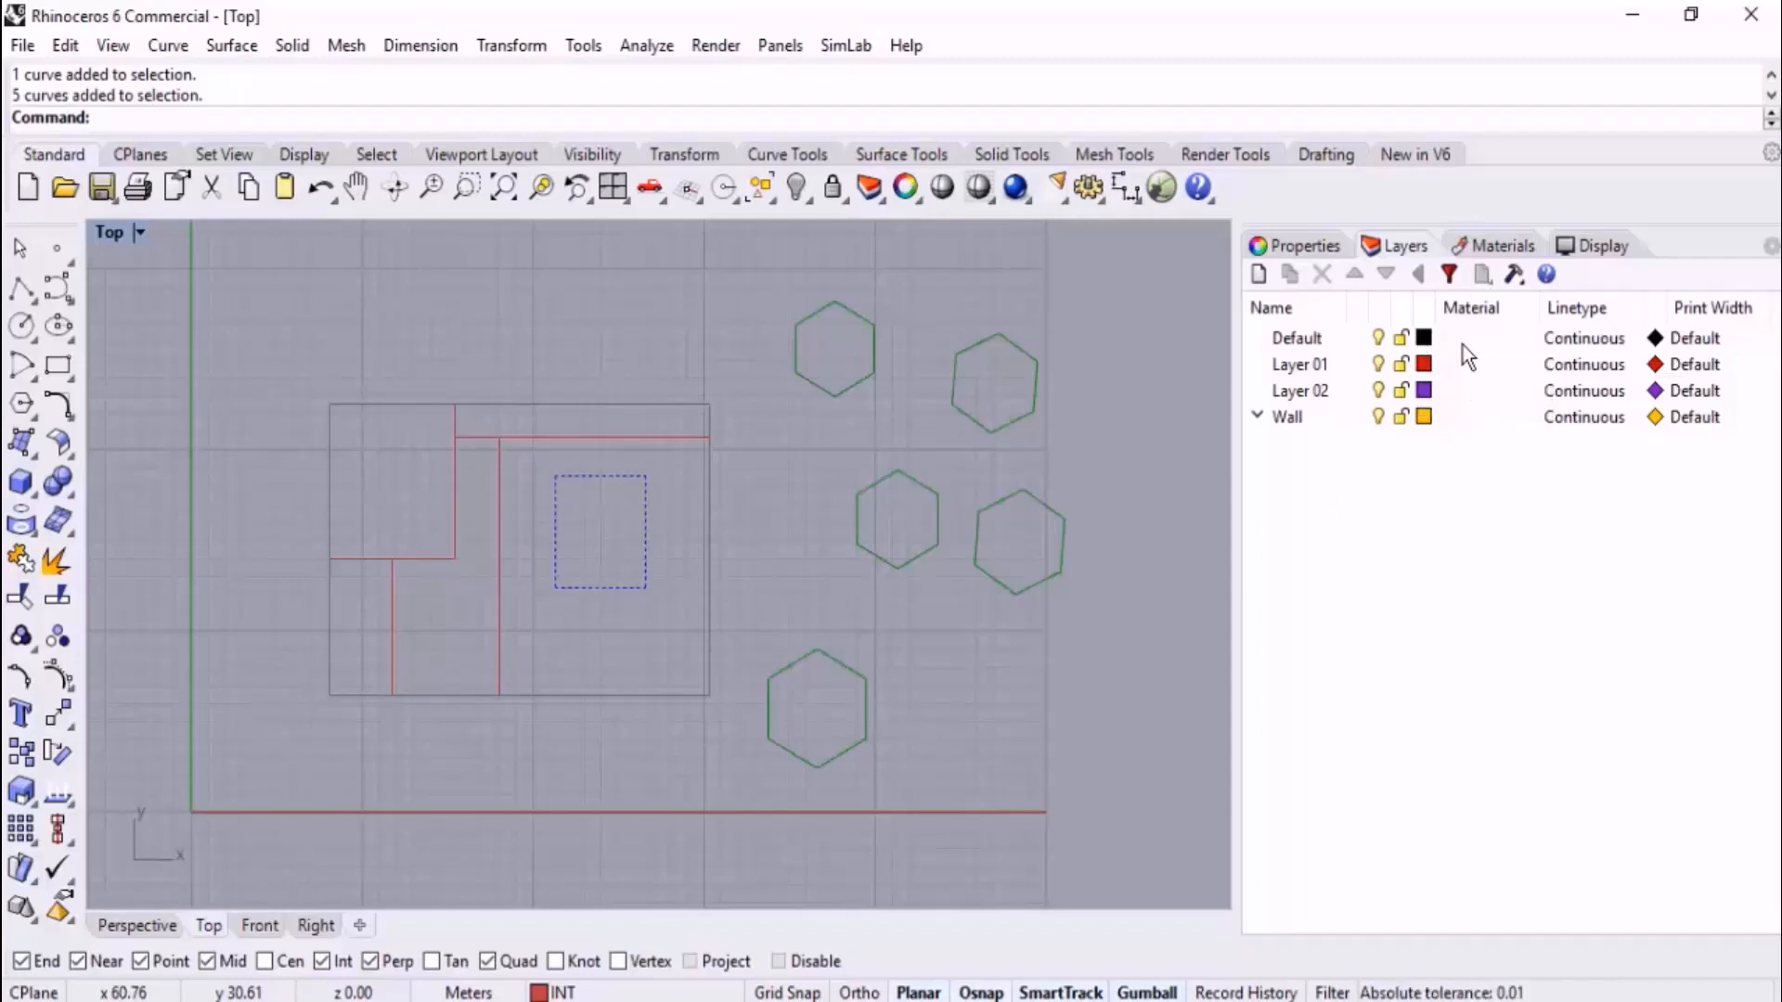
- Filter the layer list to Layers with Objects
left_click(1450, 275)
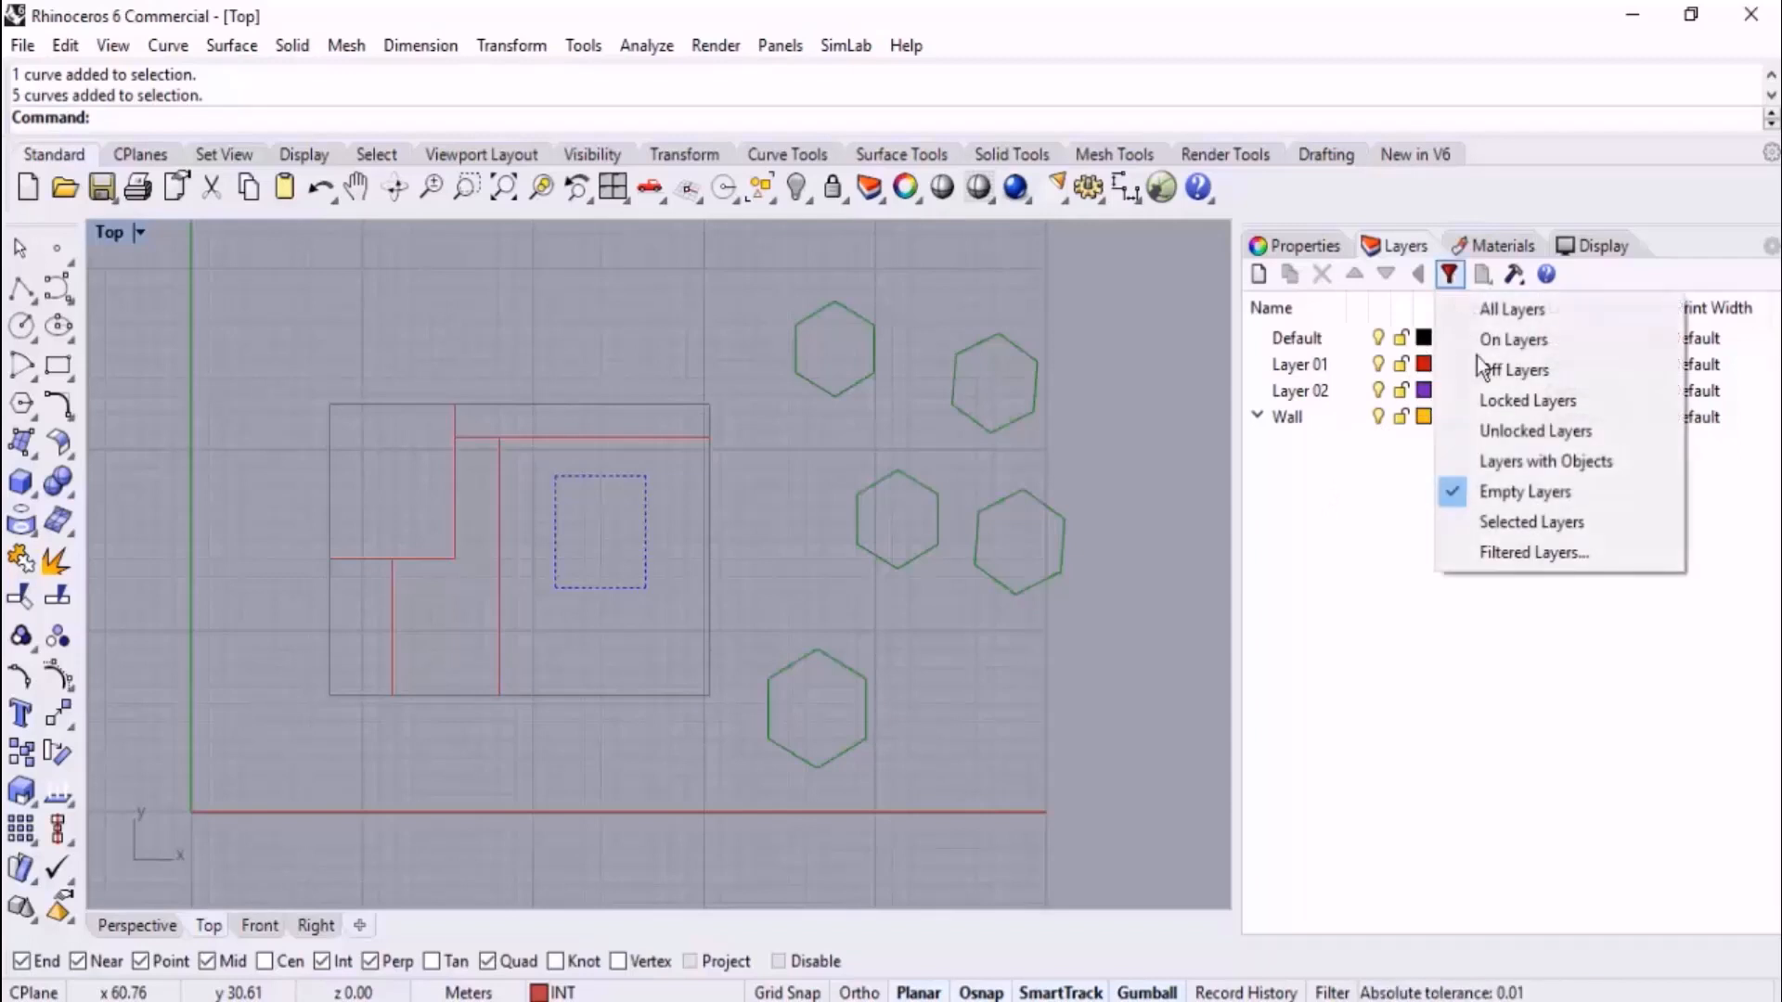
left_click(1622, 462)
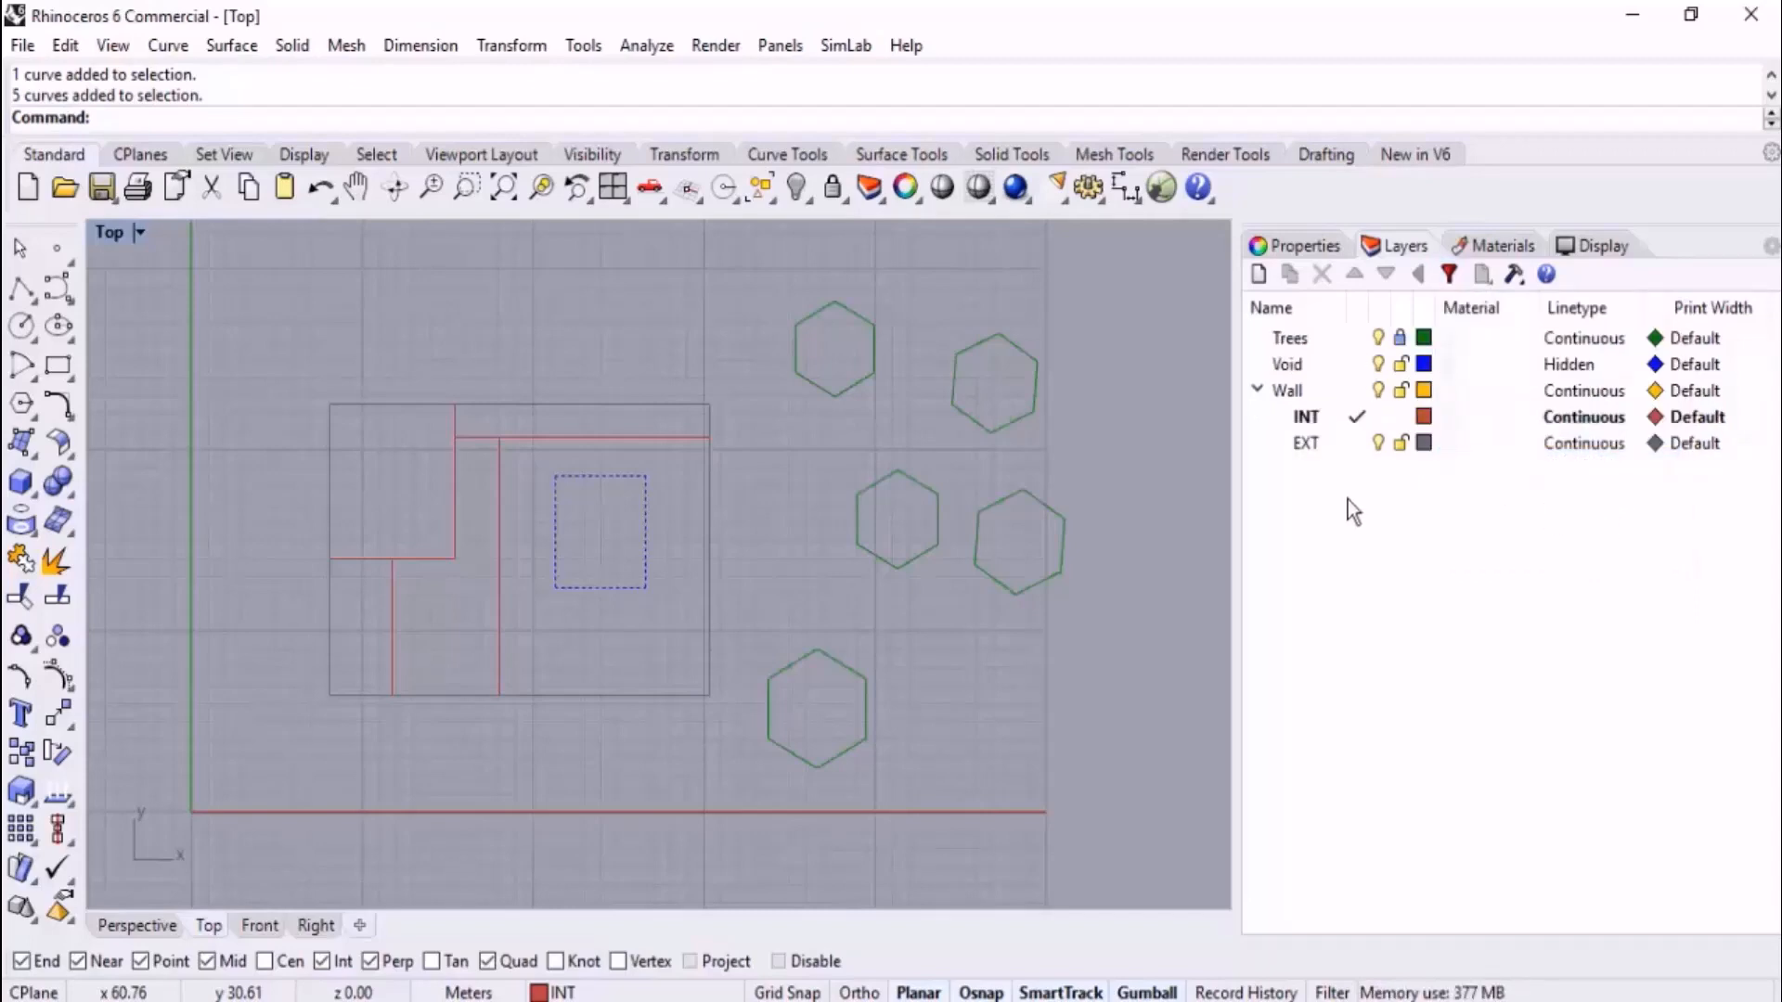
left_click(1455, 272)
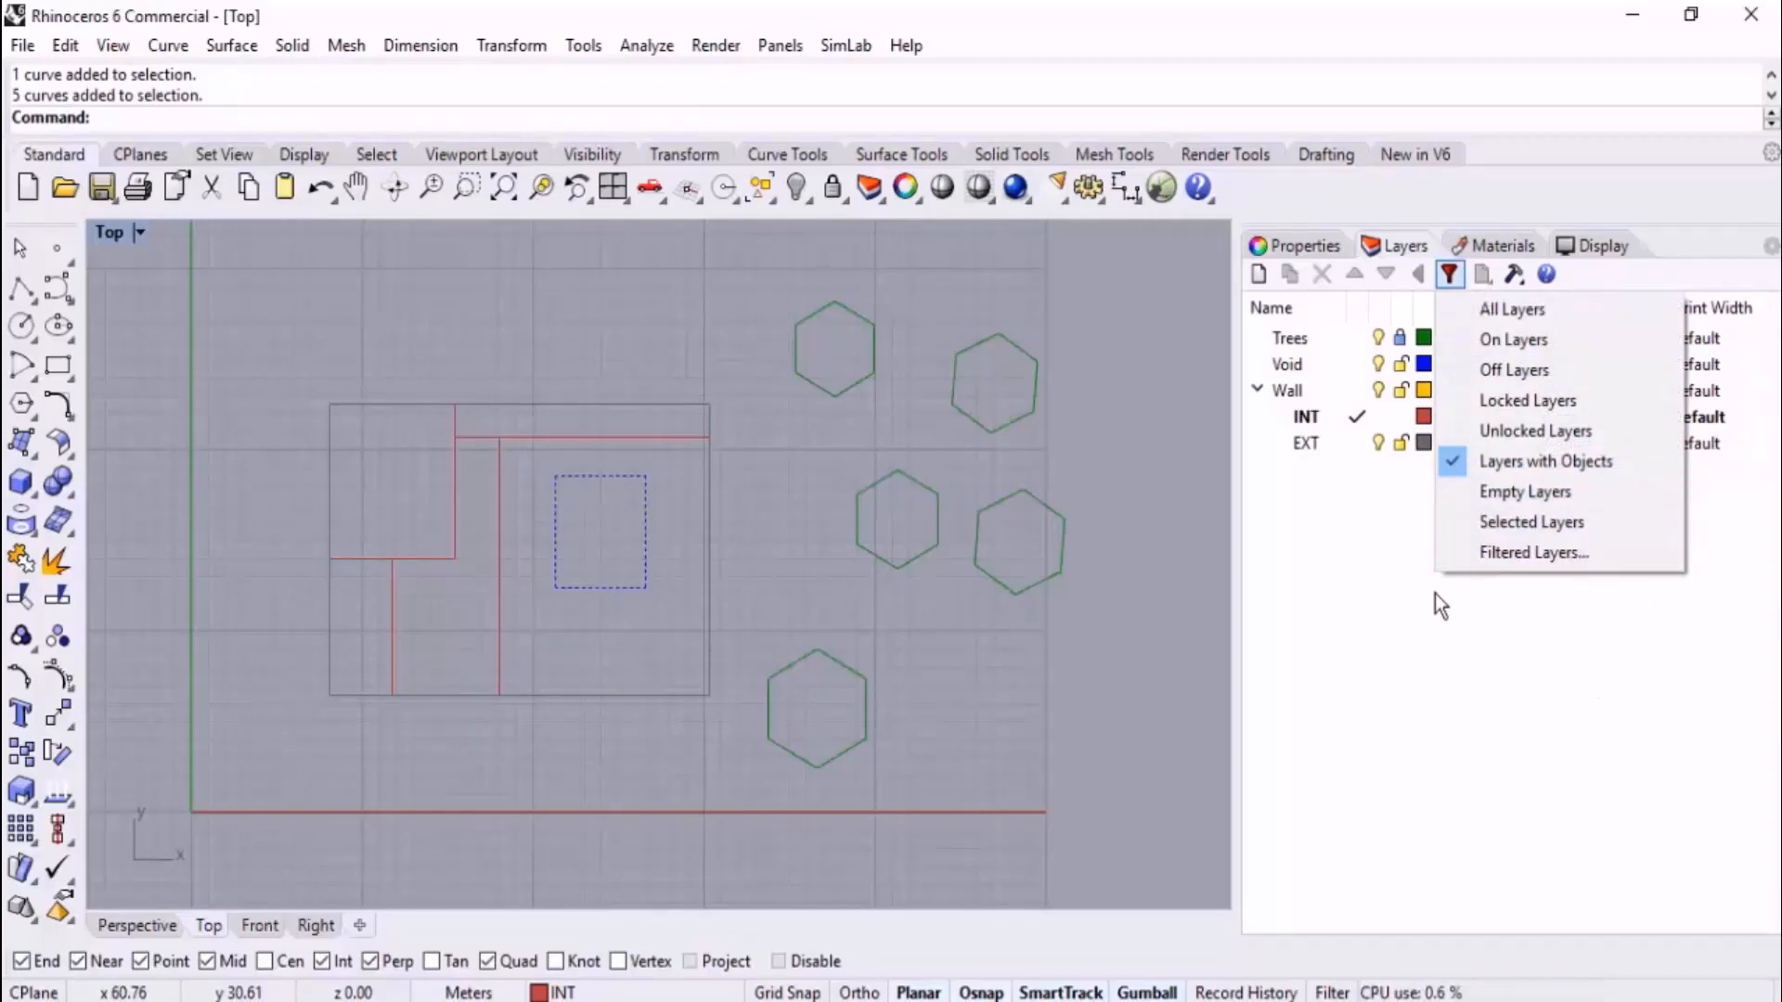
left_click(1329, 552)
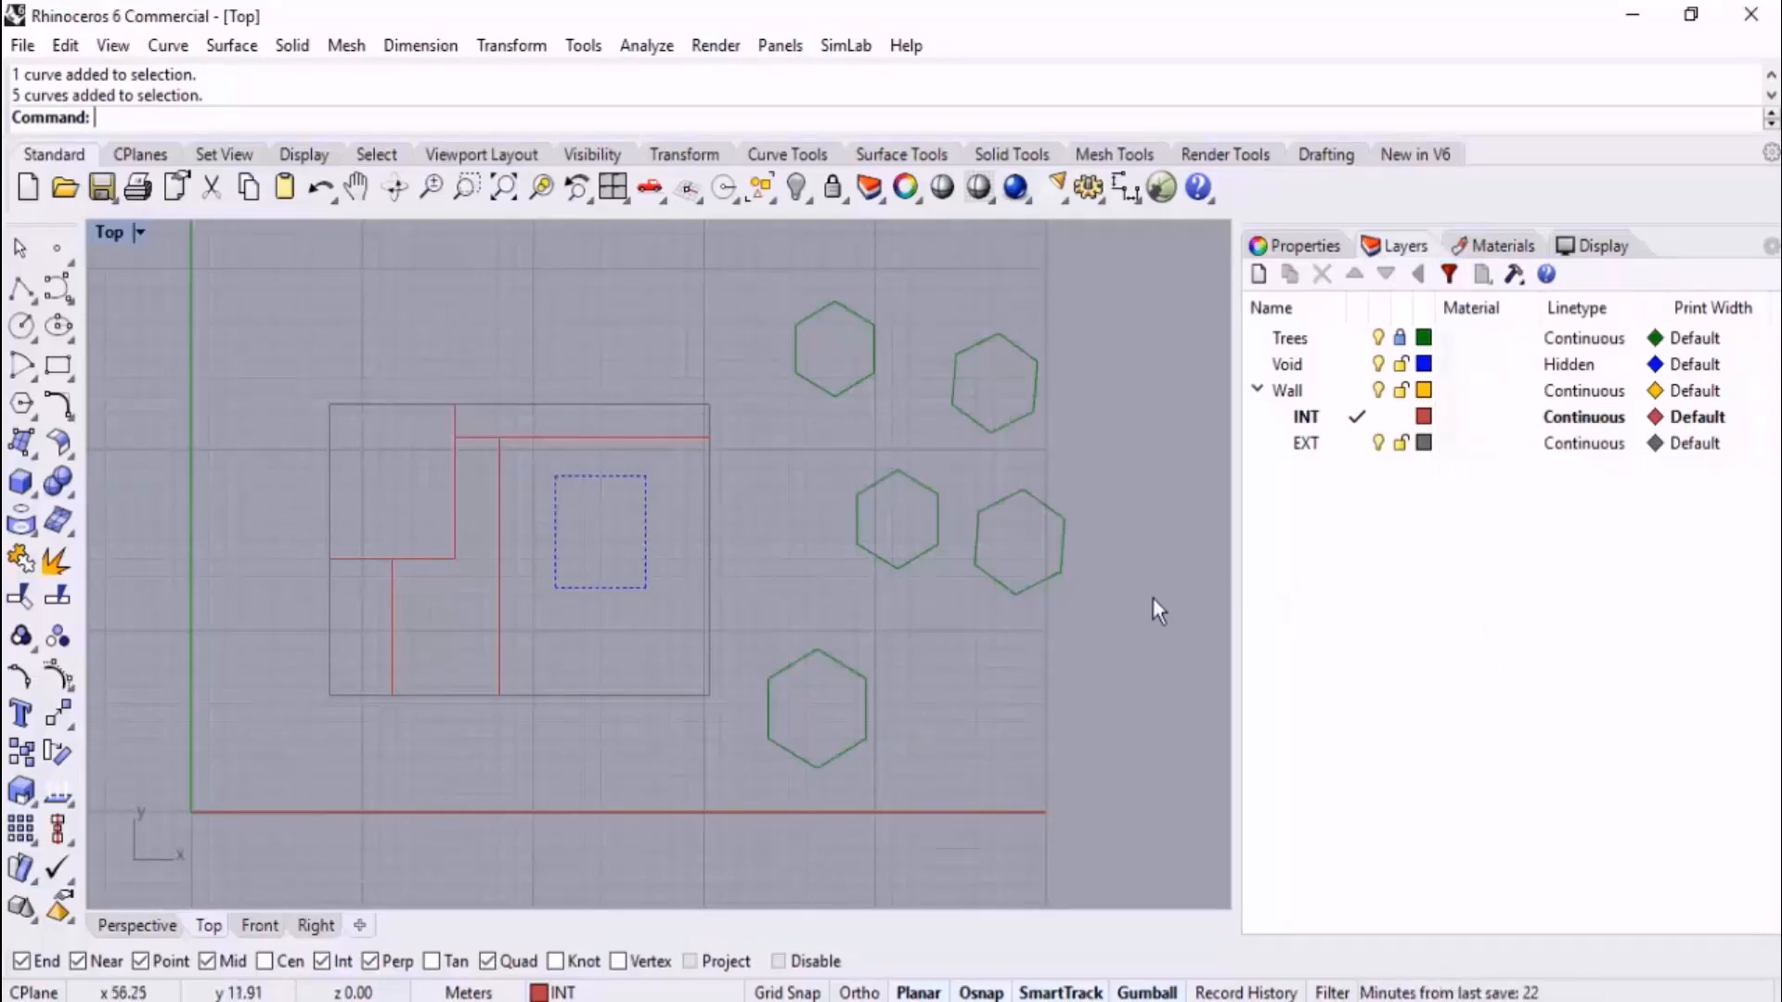
right_click_drag(935, 558, 955, 549)
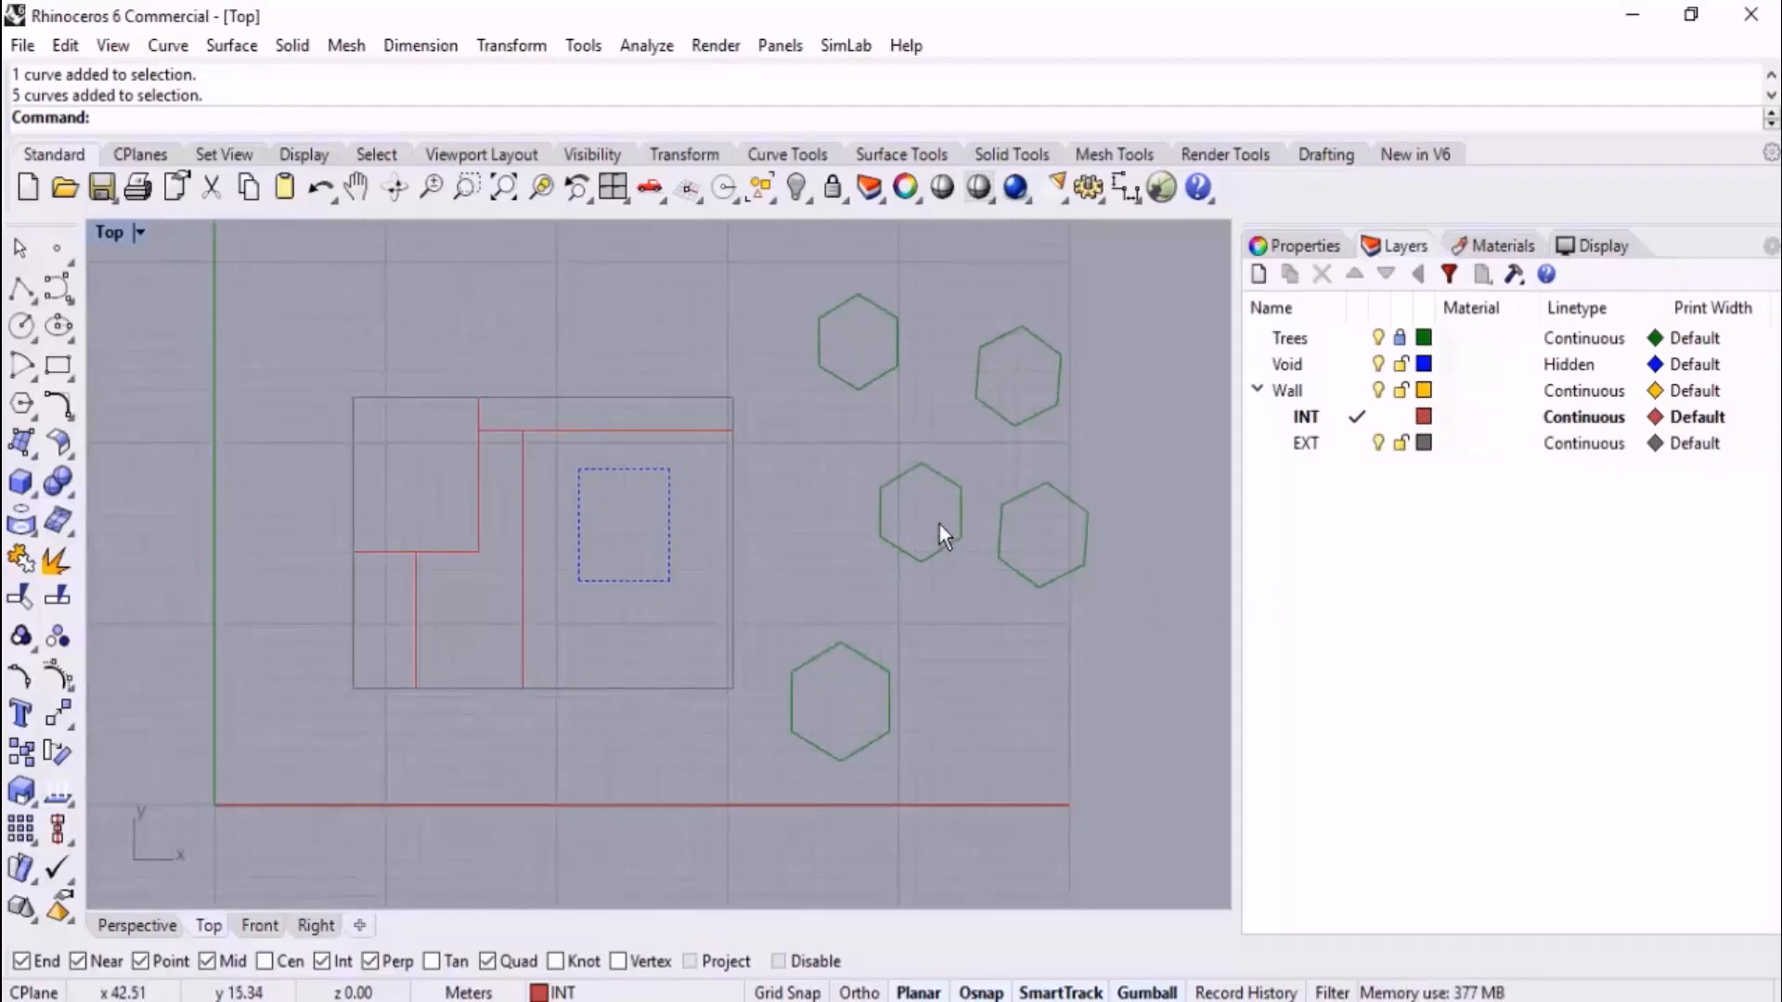
scroll(375, 512, "up", 4)
right_click_drag(540, 523, 624, 525)
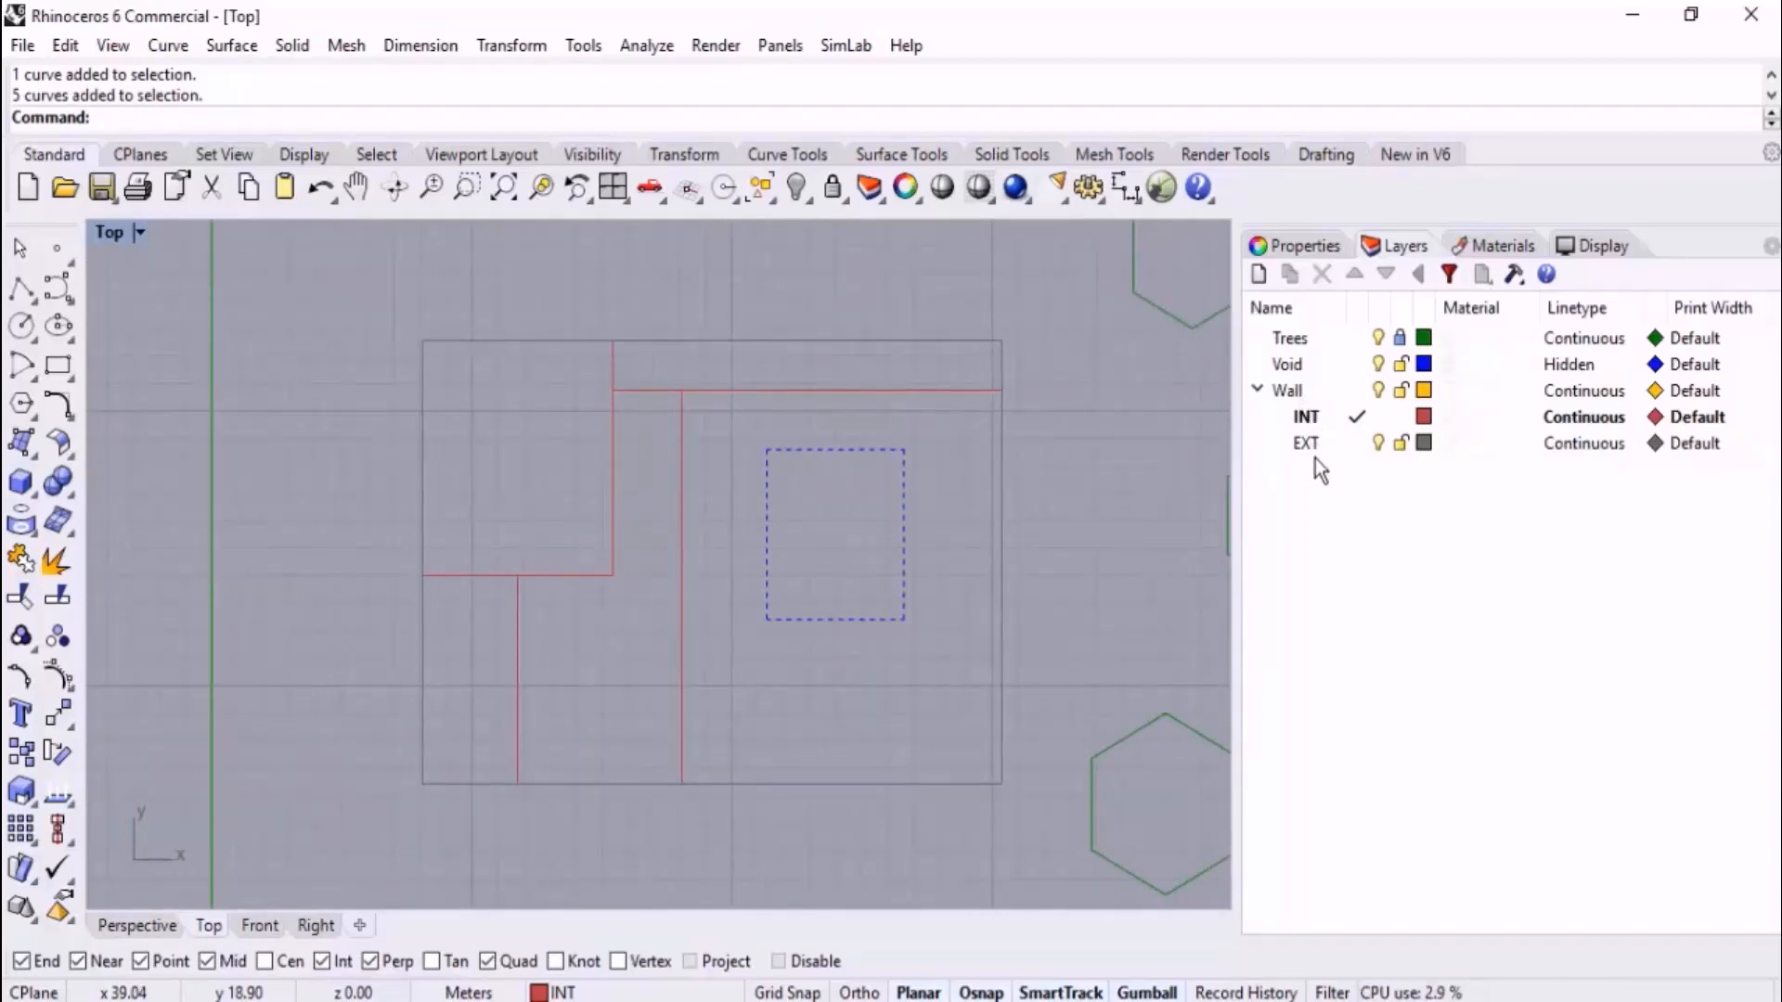
- Toggle the EXT layer's visibility off and on, ending with the layer turned on
left_click(1379, 444)
left_click(1379, 443)
left_click(1379, 443)
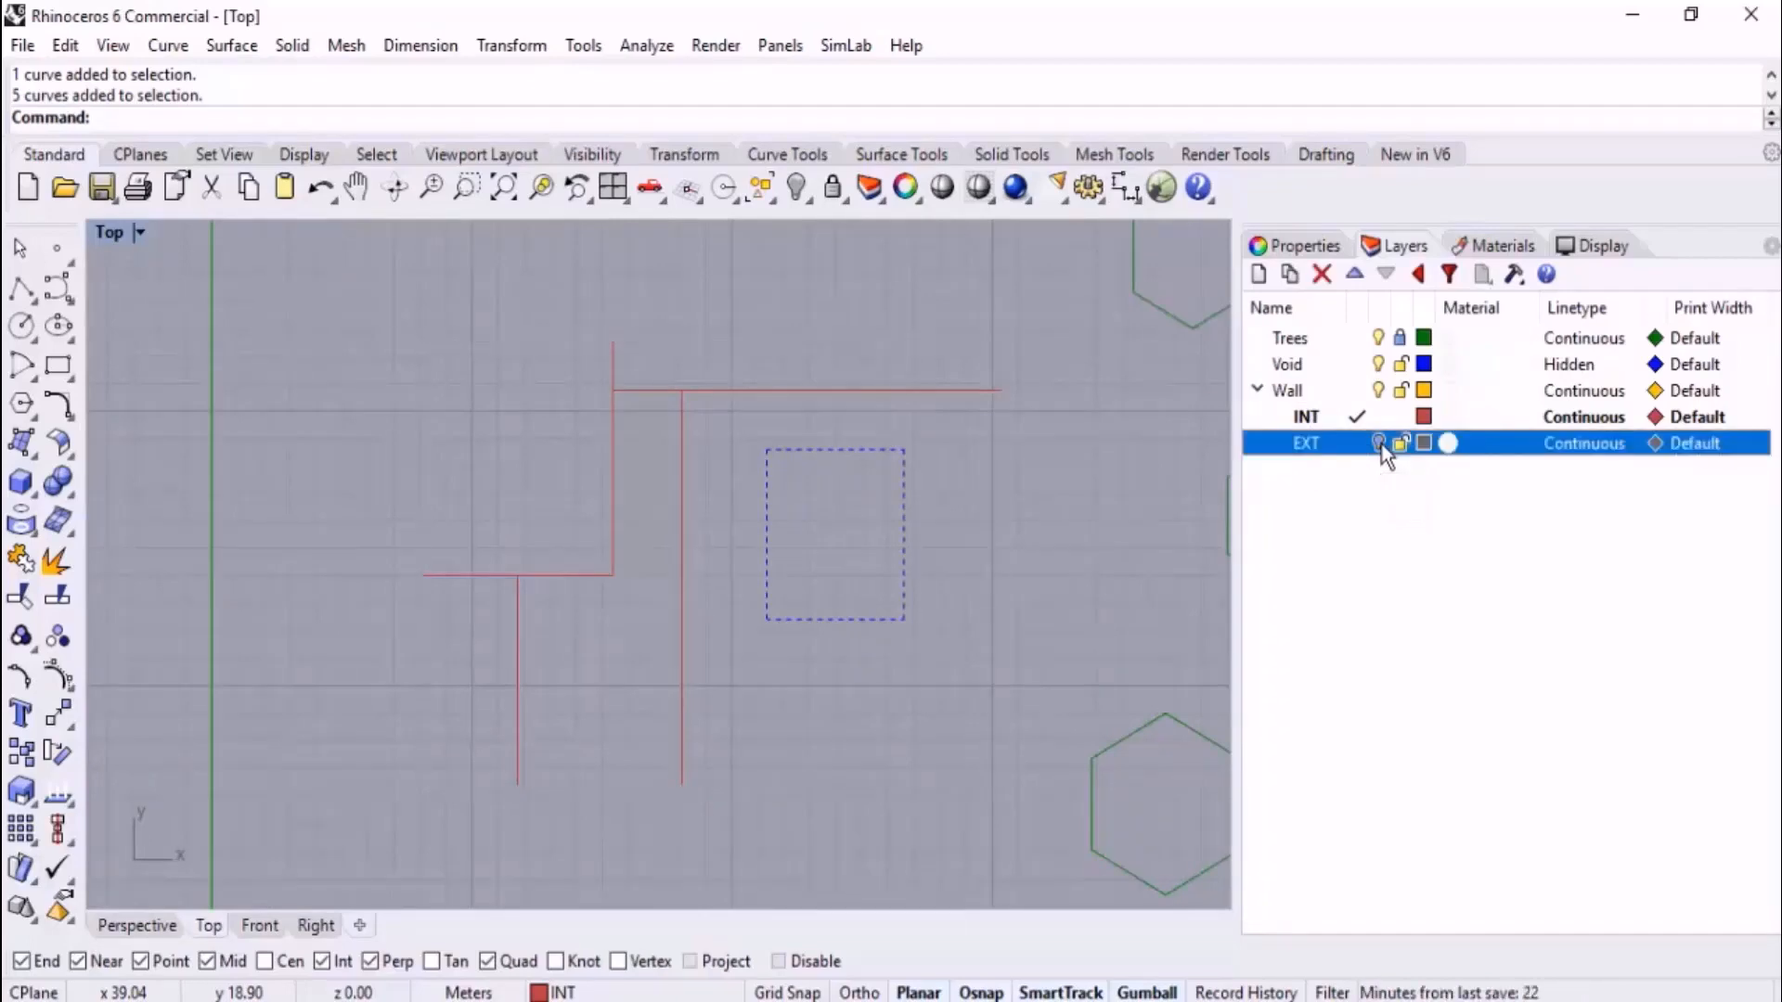
left_click(1379, 443)
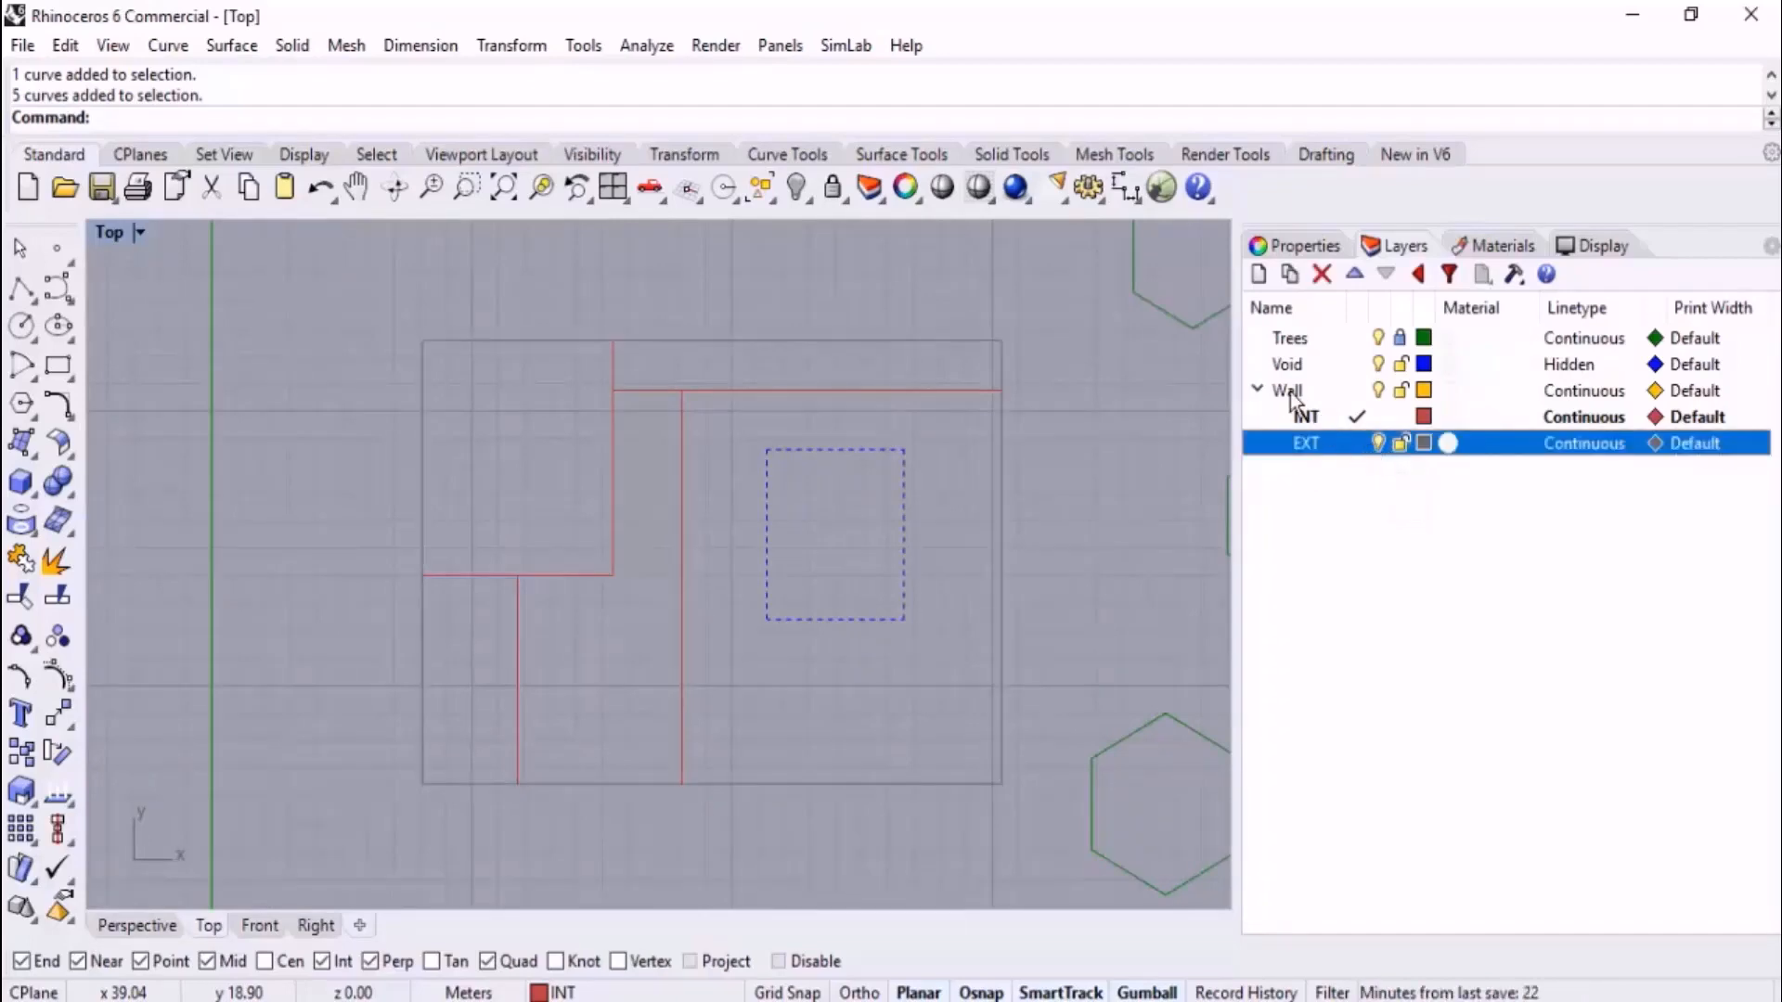
- Try to turn off the parent Wall layer while its INT sublayer is current
left_click(1378, 391)
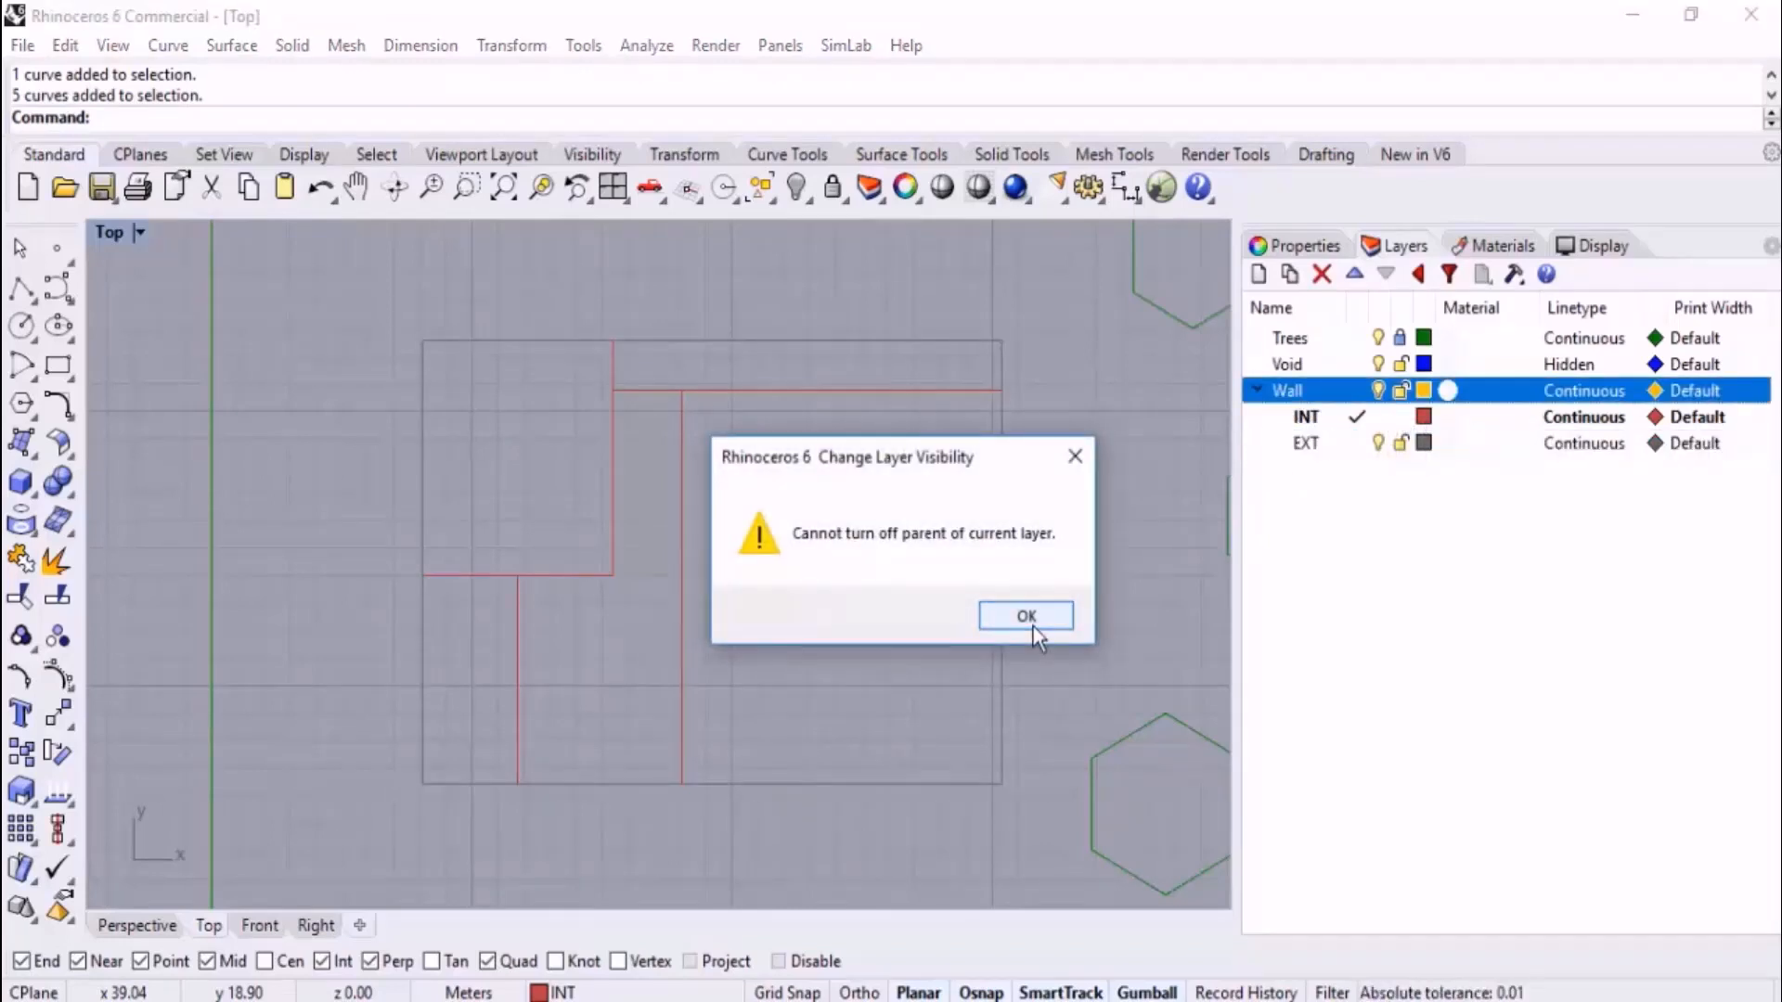
left_click(1025, 616)
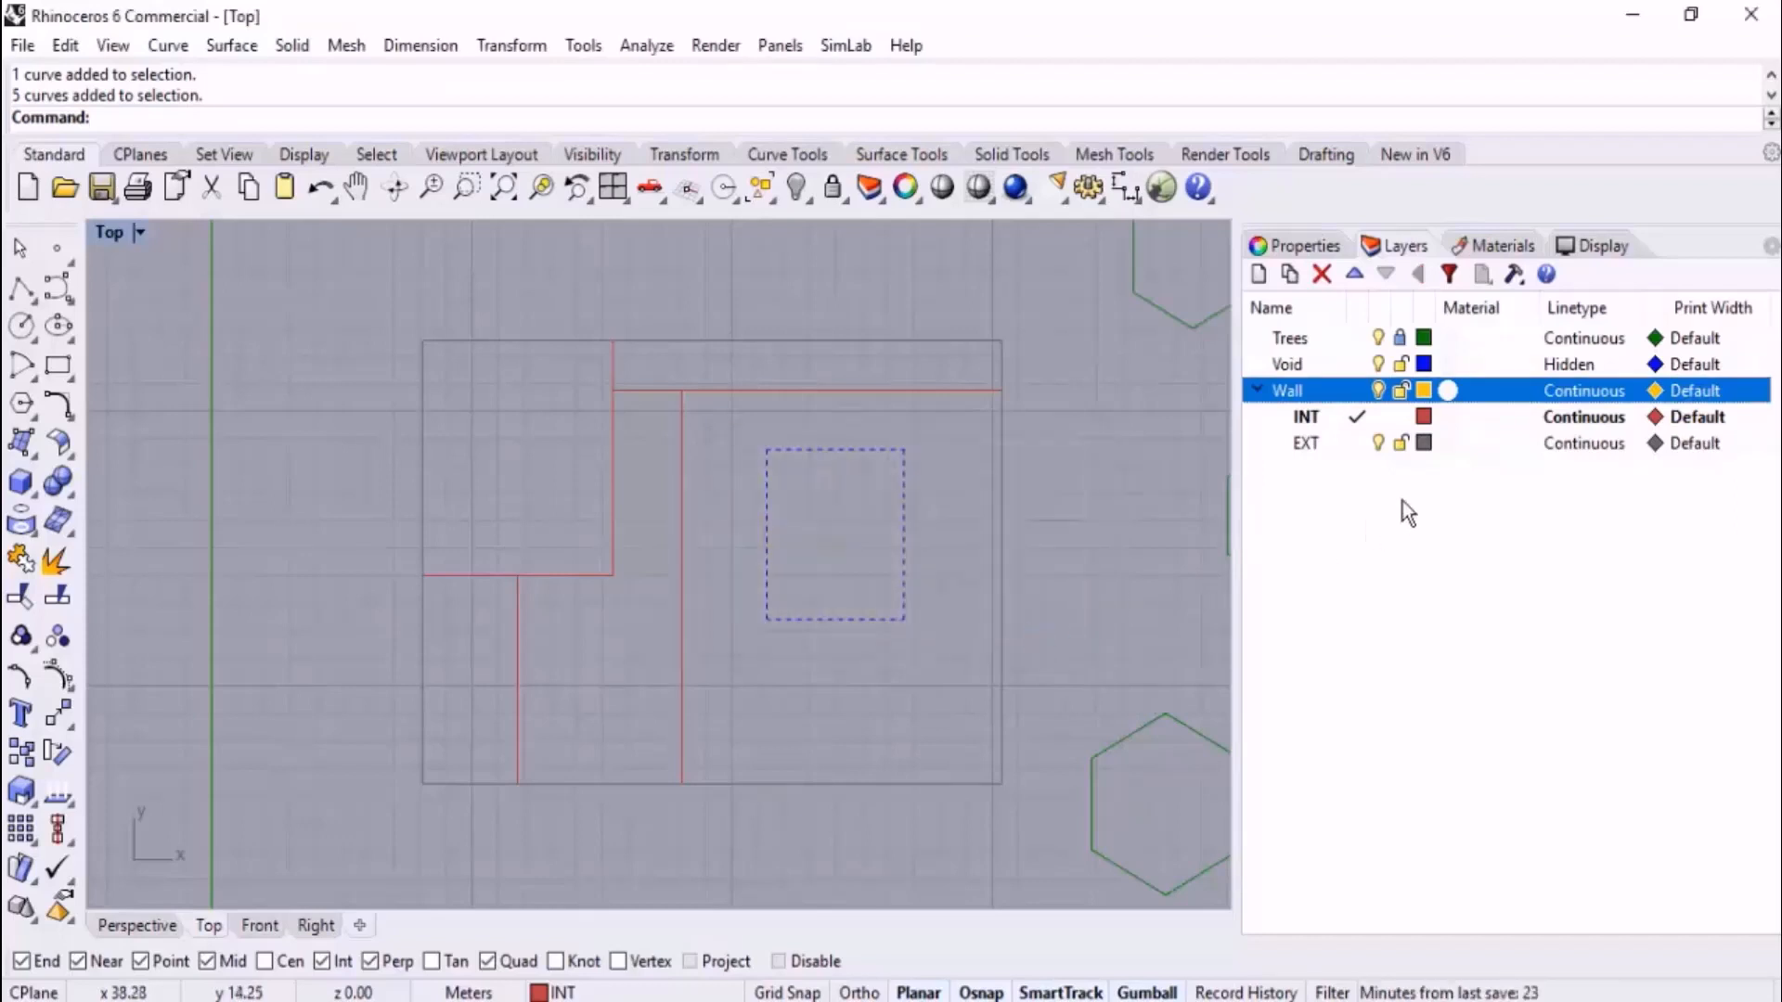
left_click(1383, 532)
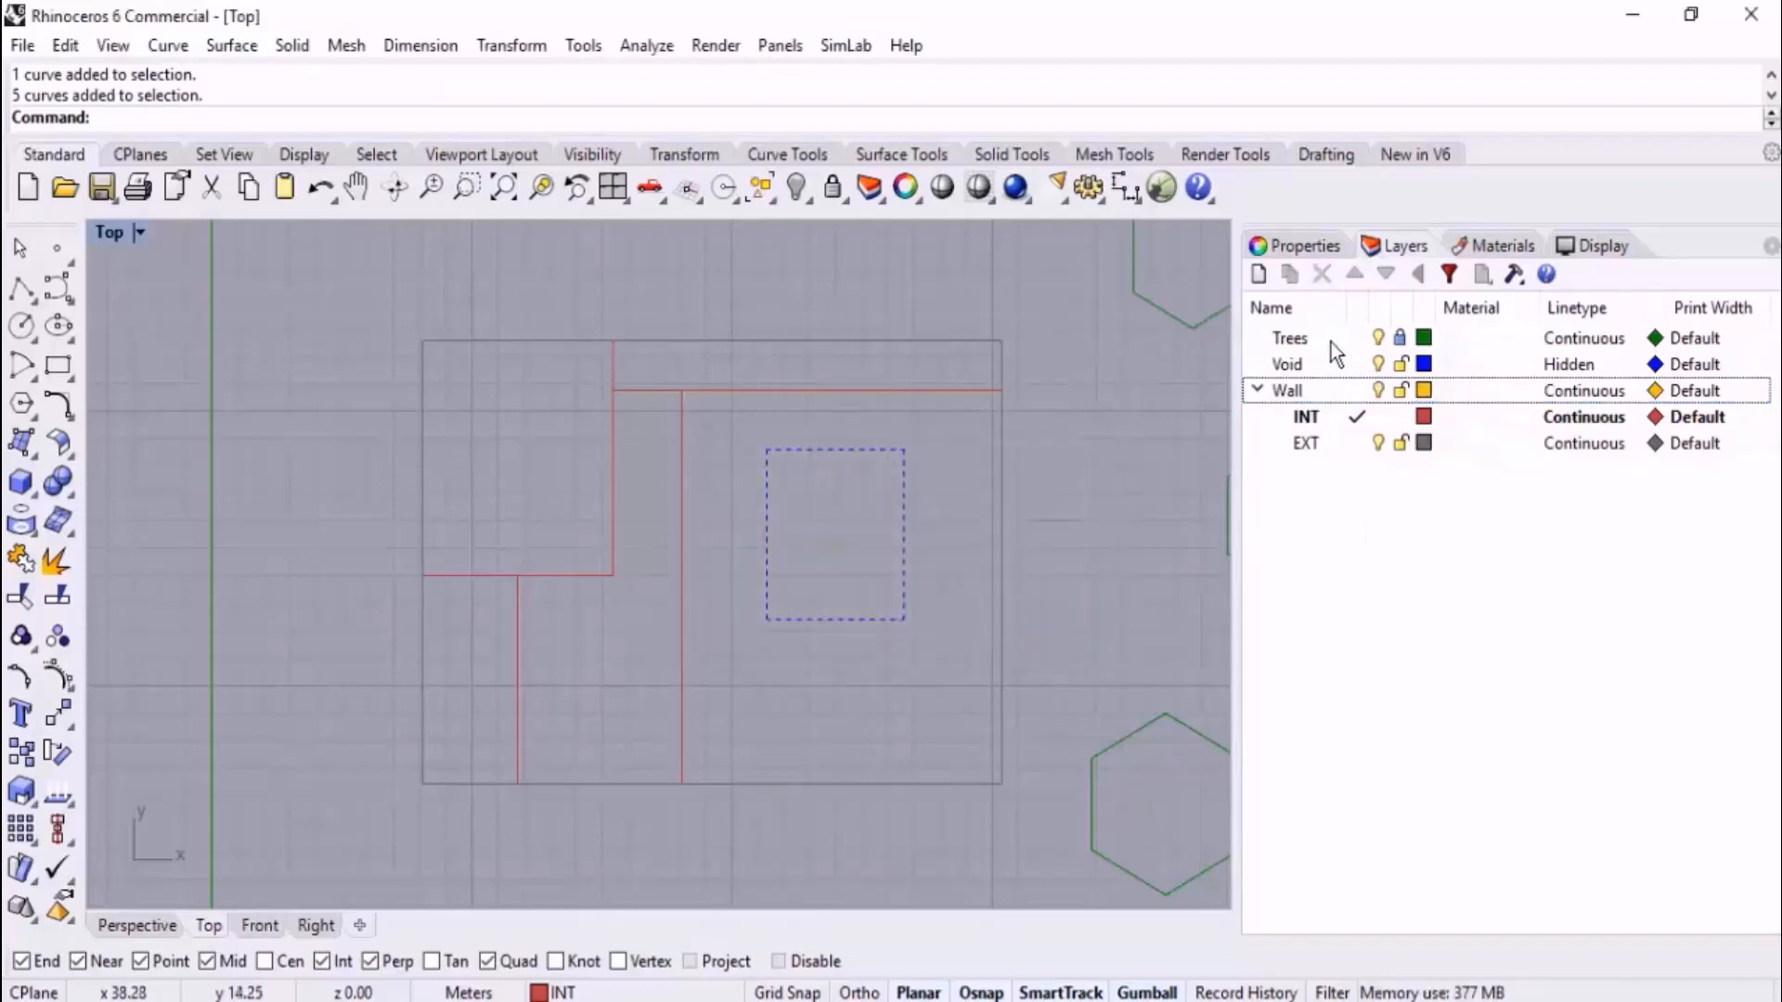
- Make Trees the current layer and turn off the parent Wall layer
double_click(1331, 342)
left_click(1357, 549)
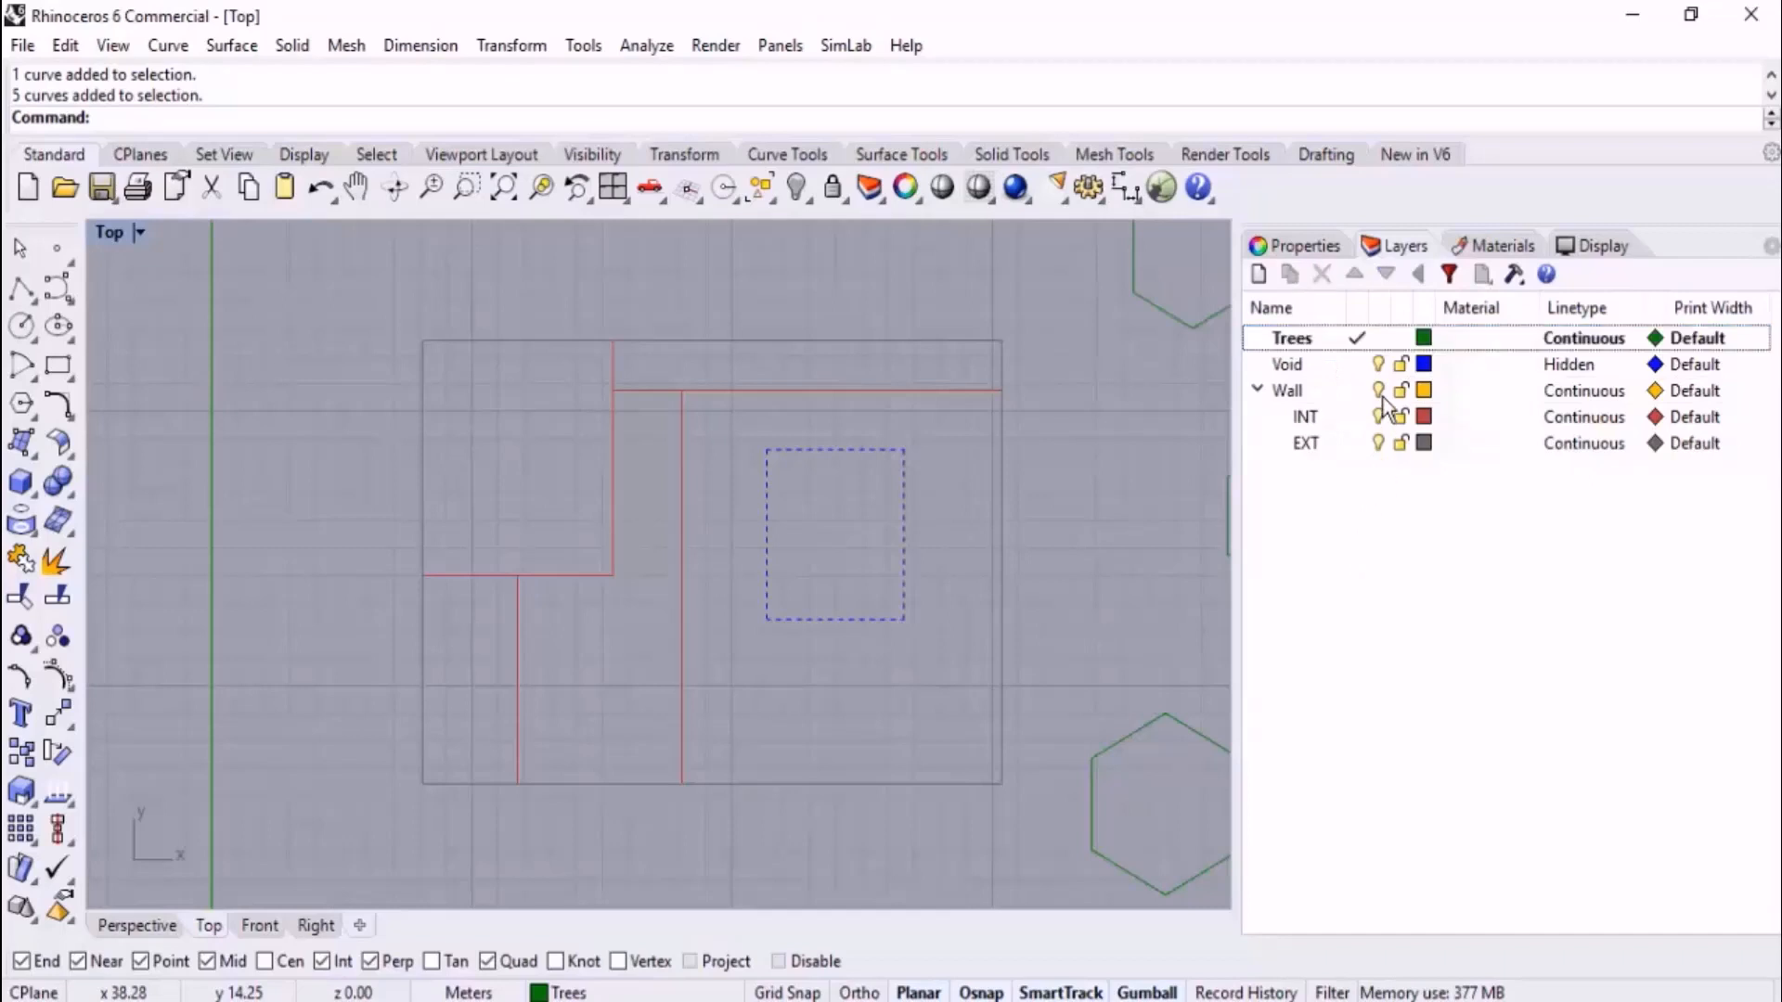
left_click(1379, 390)
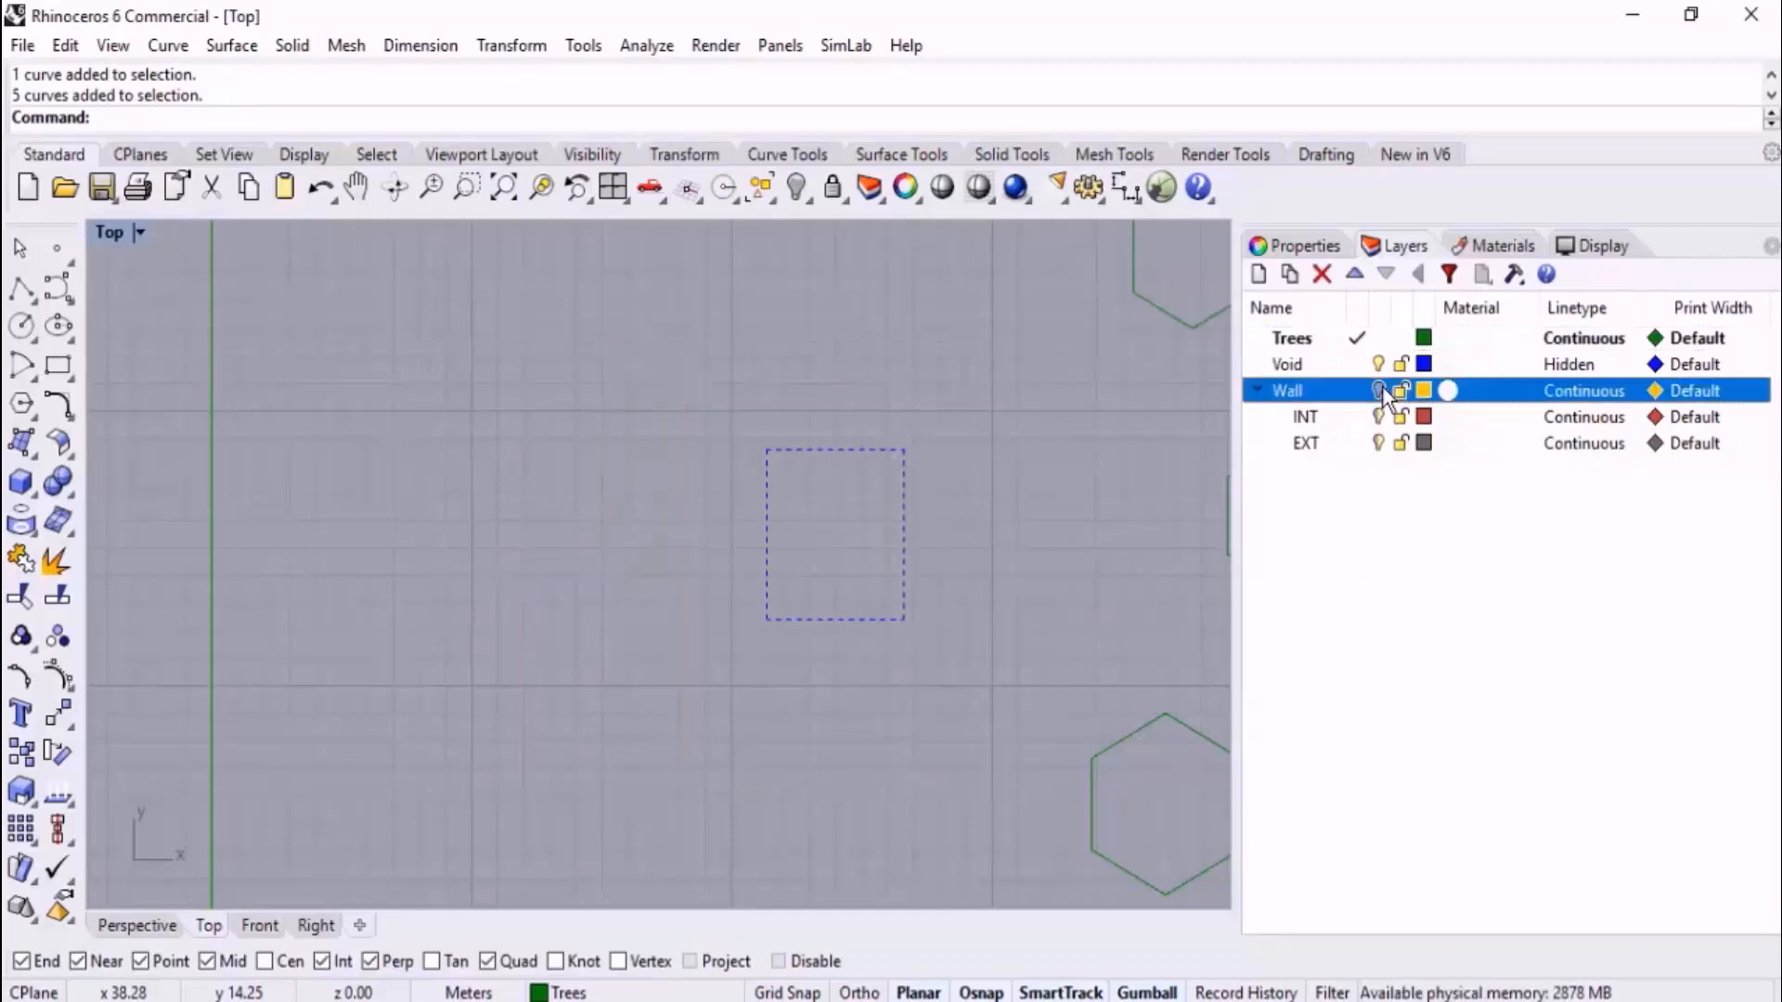
- Toggle the Wall layer's visibility on and off repeatedly, ending with all walls turned on
left_click(1380, 389)
left_click(1383, 388)
left_click(1383, 387)
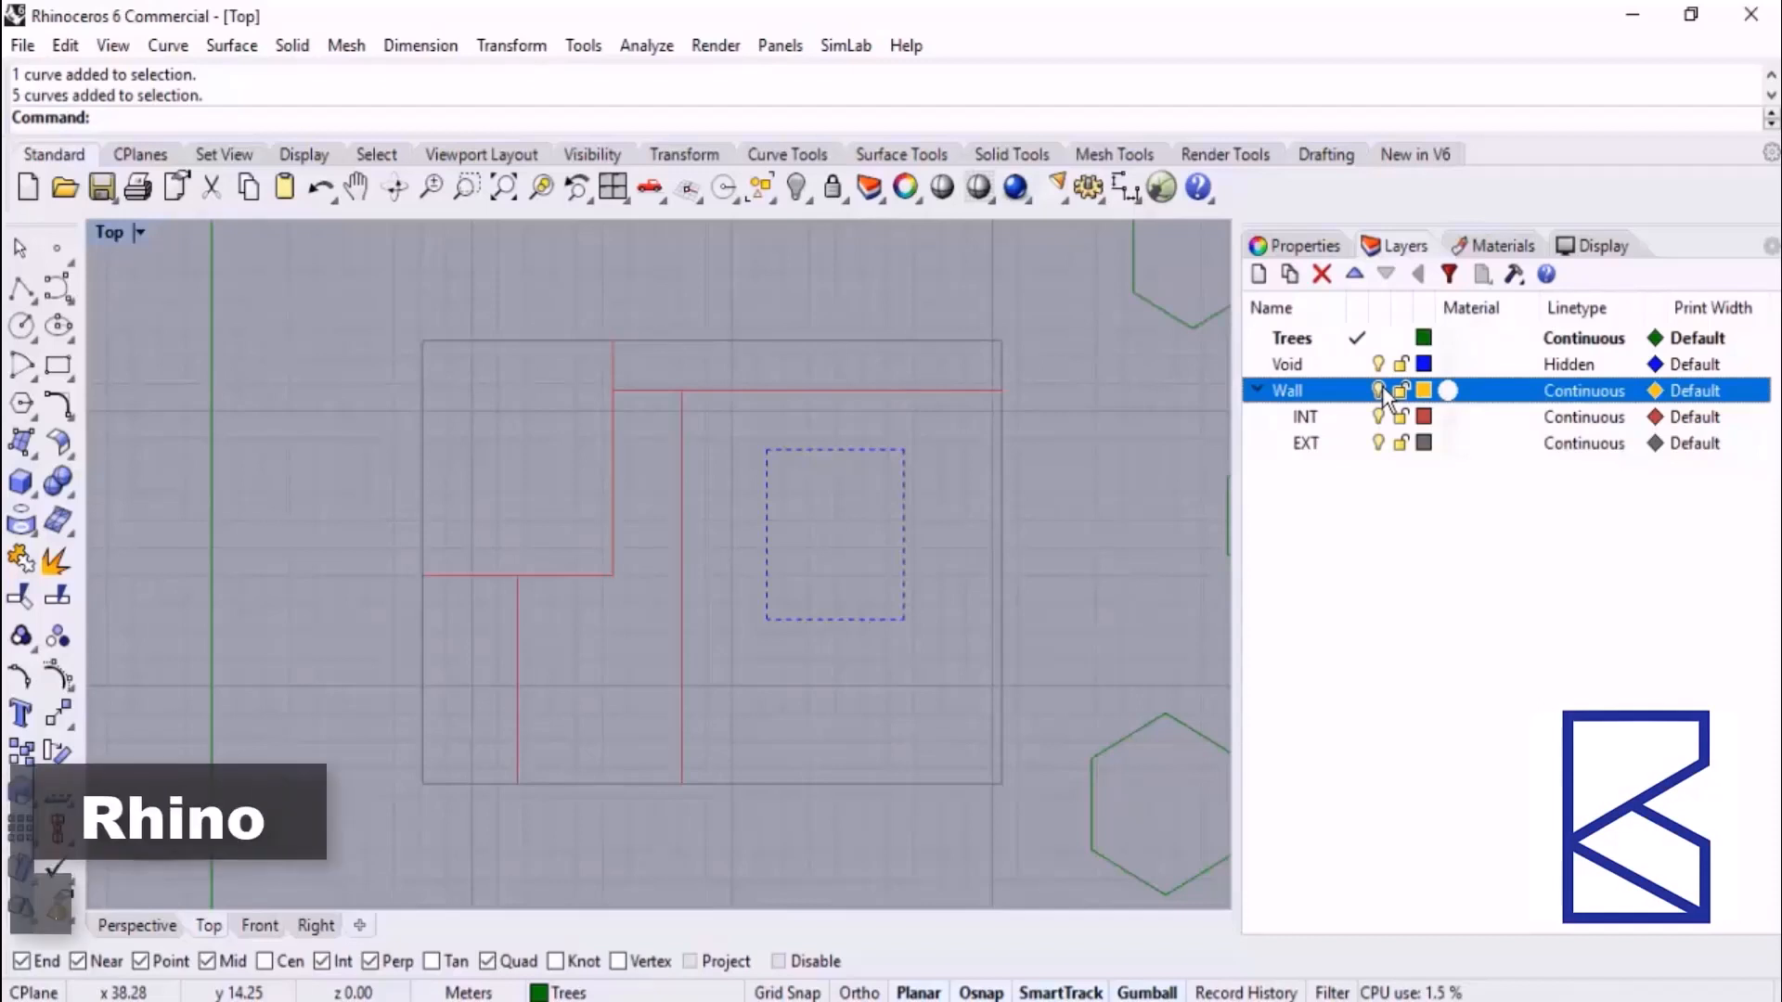
left_click(1381, 389)
left_click(1383, 388)
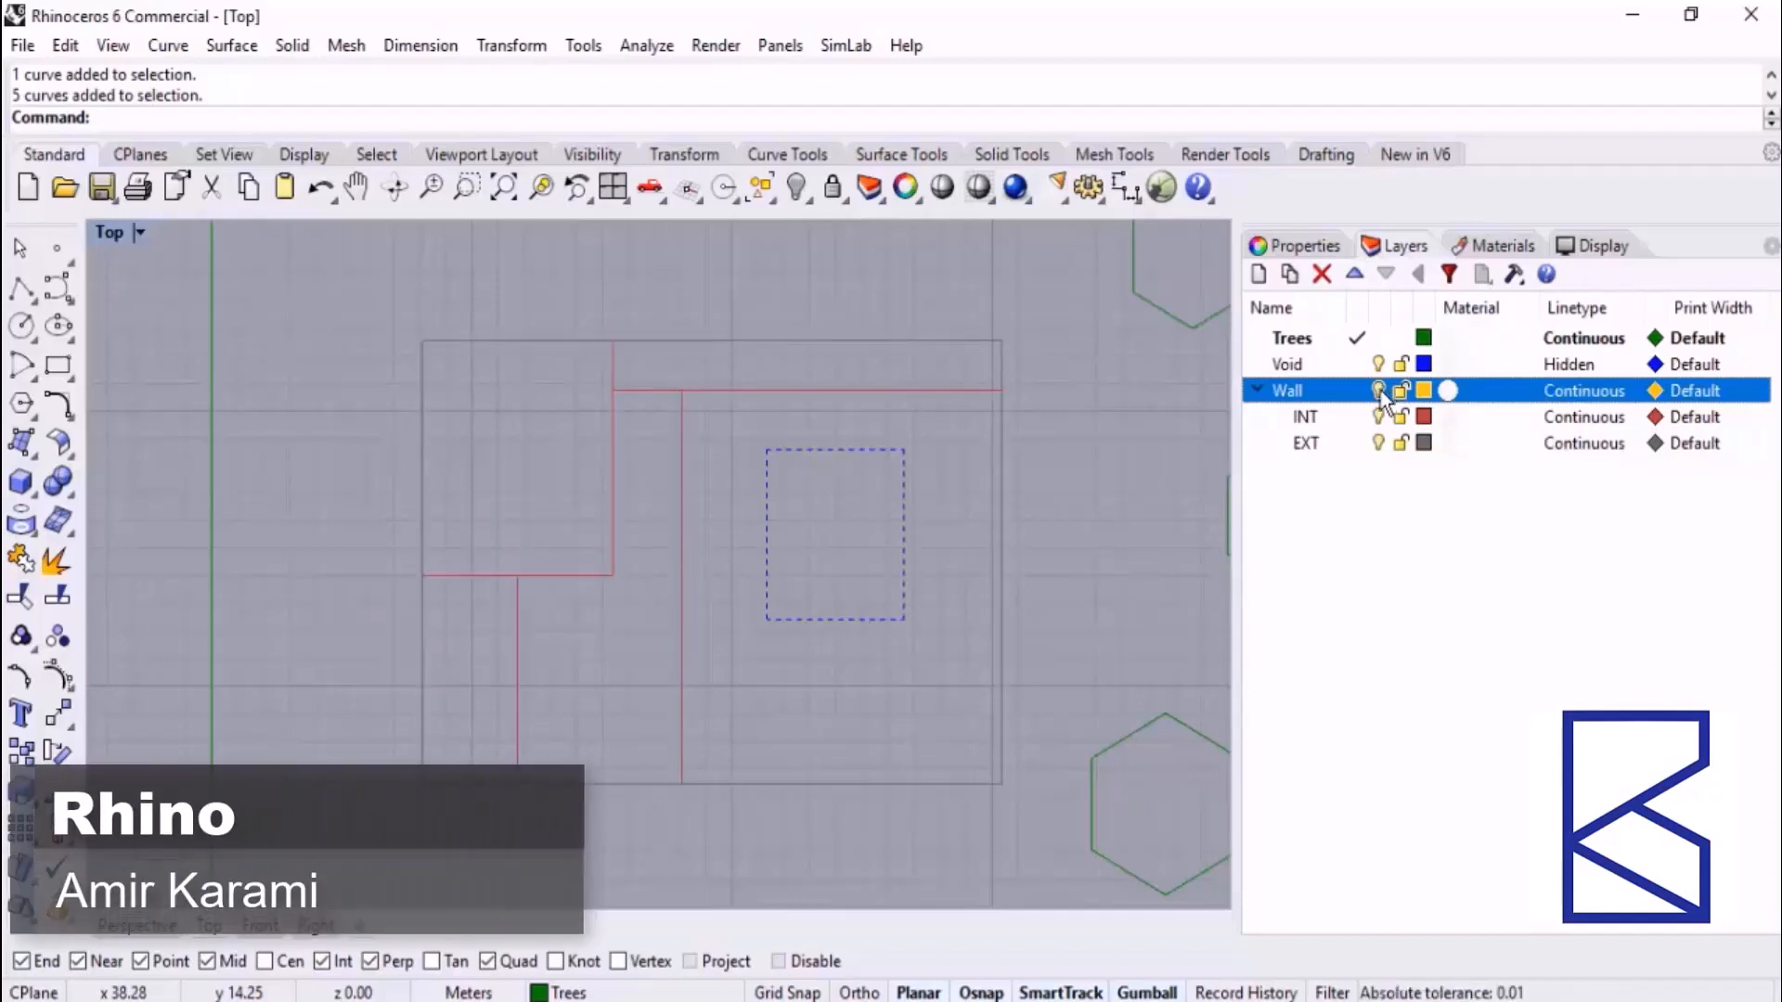
scroll(967, 532, "down", 4)
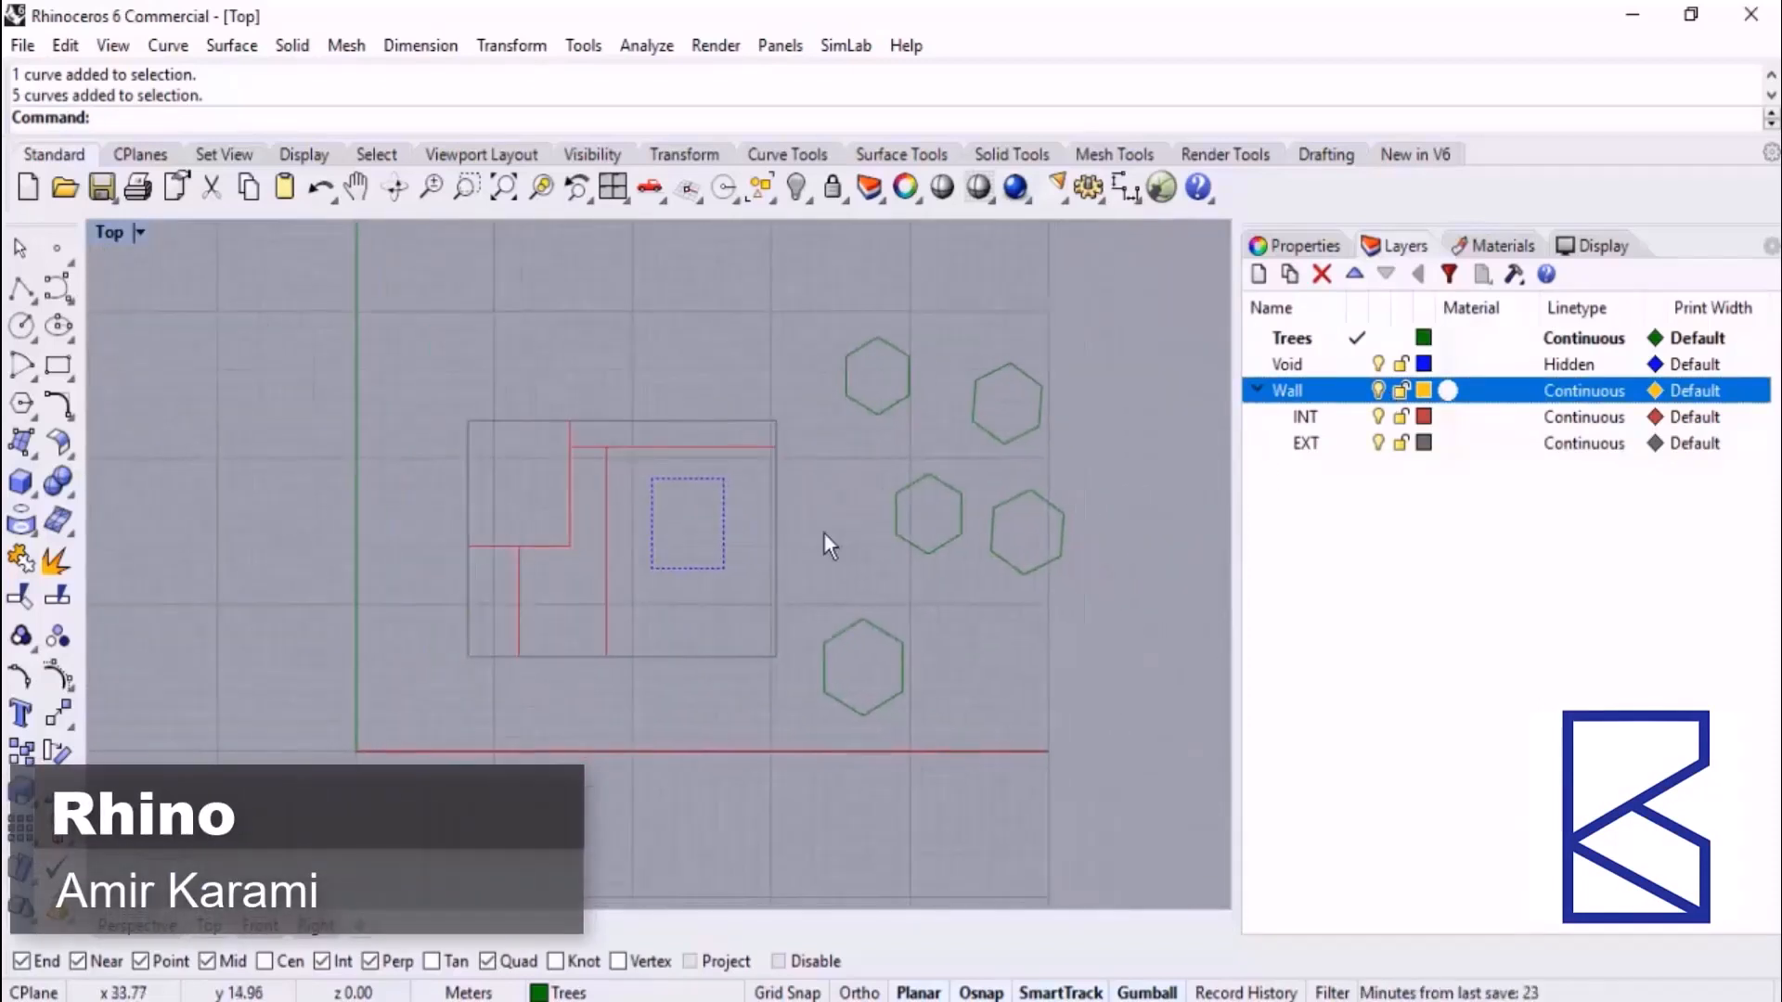